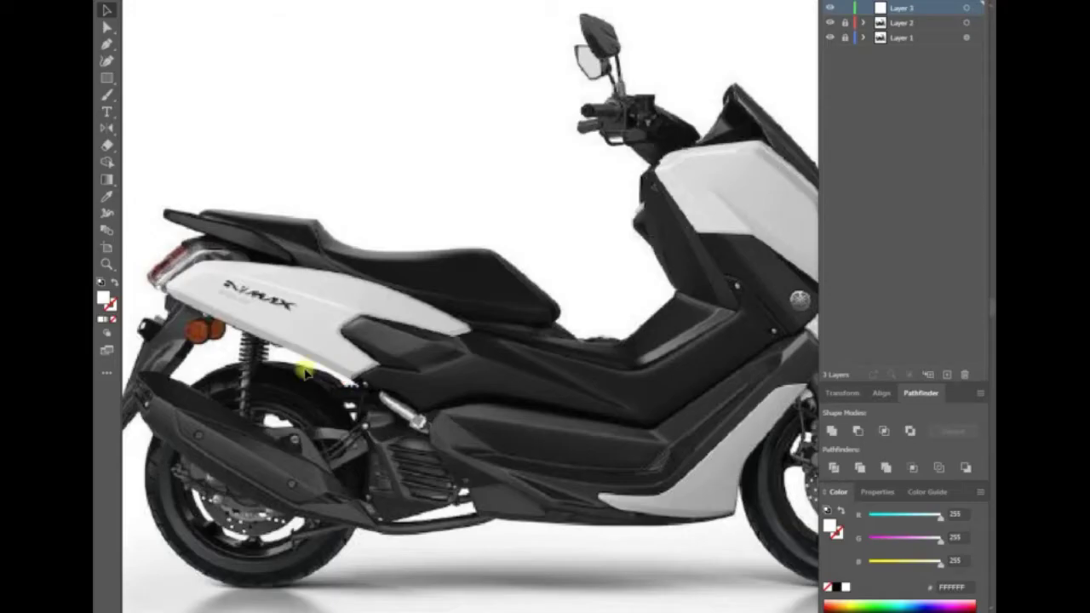
- Start the Pen-tool outline at the tail light with a curved anchor at the rear tip
{"action": "scroll", "coordinate": [536, 219], "scroll_direction": "up", "scroll_amount": 1}
{"action": "scroll", "coordinate": [783, 358], "scroll_direction": "up", "scroll_amount": 2}
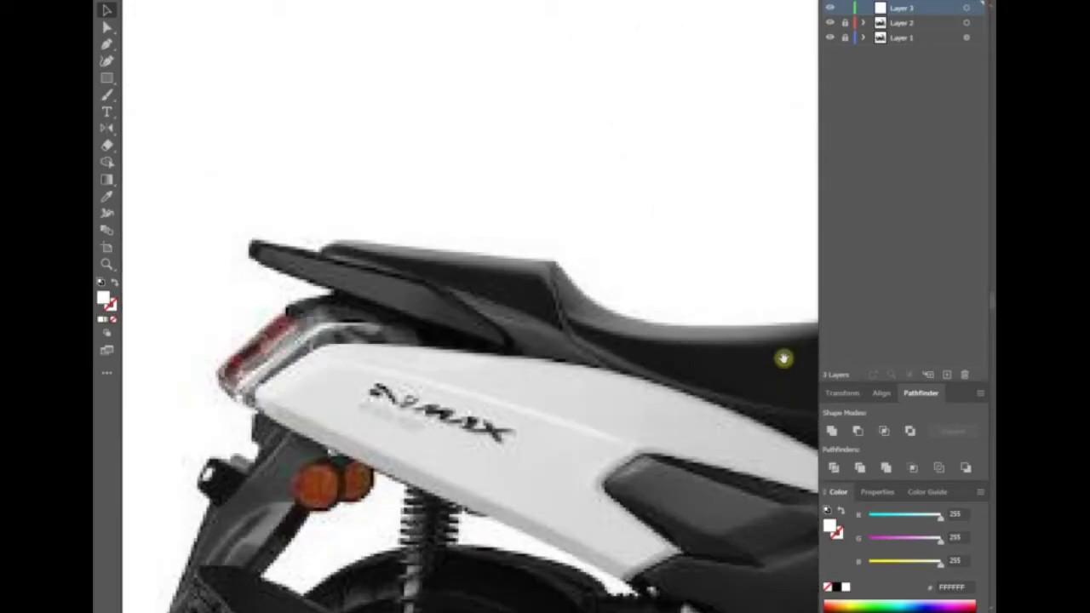
{"action": "scroll", "coordinate": [322, 357], "scroll_direction": "up", "scroll_amount": 3}
{"action": "left_click_drag", "start_coordinate": [322, 357], "coordinate": [515, 375]}
{"action": "key", "text": "p"}
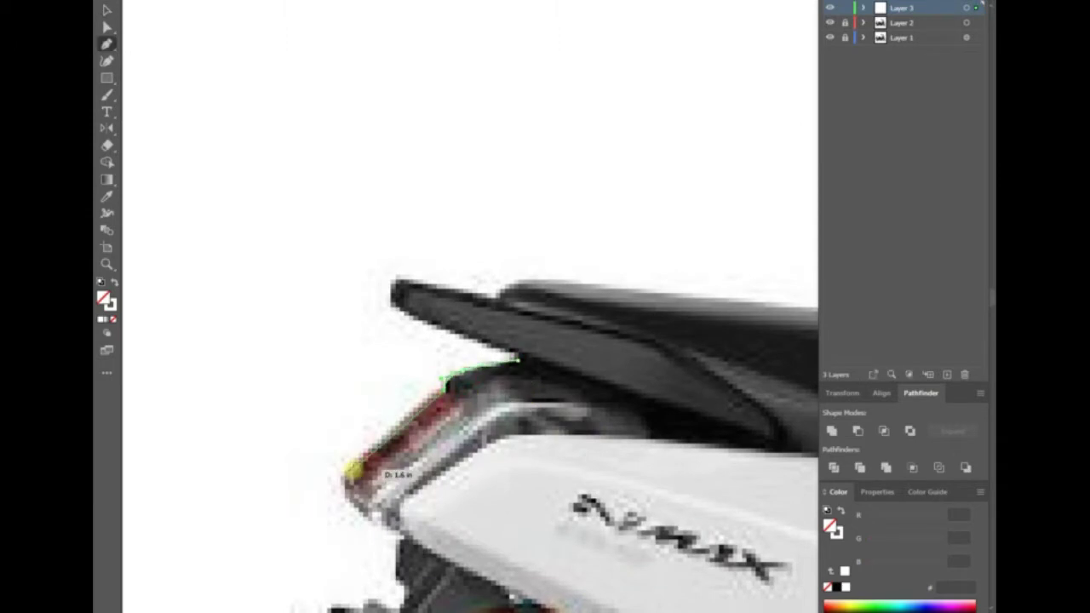
{"action": "scroll", "coordinate": [372, 525], "scroll_direction": "down", "scroll_amount": 3}
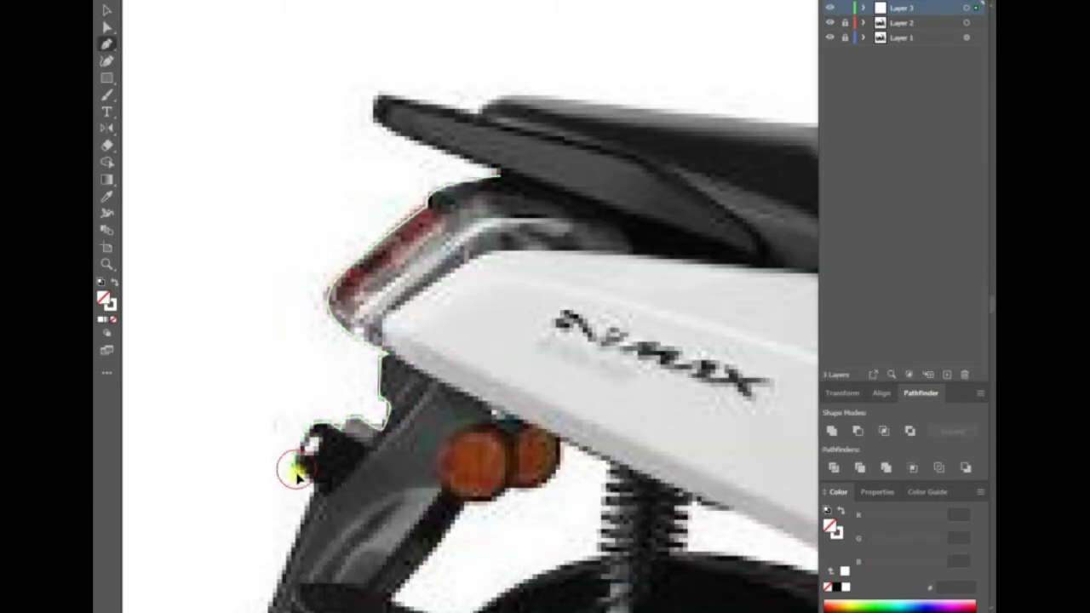
{"action": "scroll", "coordinate": [292, 462], "scroll_direction": "down", "scroll_amount": 7}
{"action": "left_click_drag", "start_coordinate": [304, 397], "coordinate": [286, 417]}
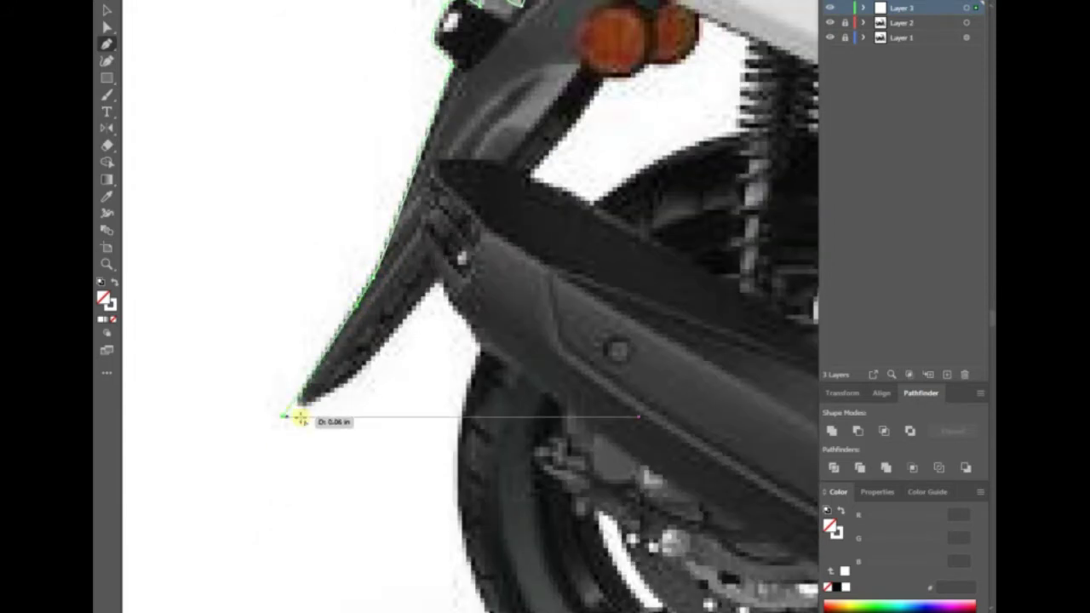
- Trace the outline along the scooter's underside and footboard edge to its corner
{"action": "scroll", "coordinate": [481, 349], "scroll_direction": "down", "scroll_amount": 5}
{"action": "left_click", "coordinate": [469, 413]}
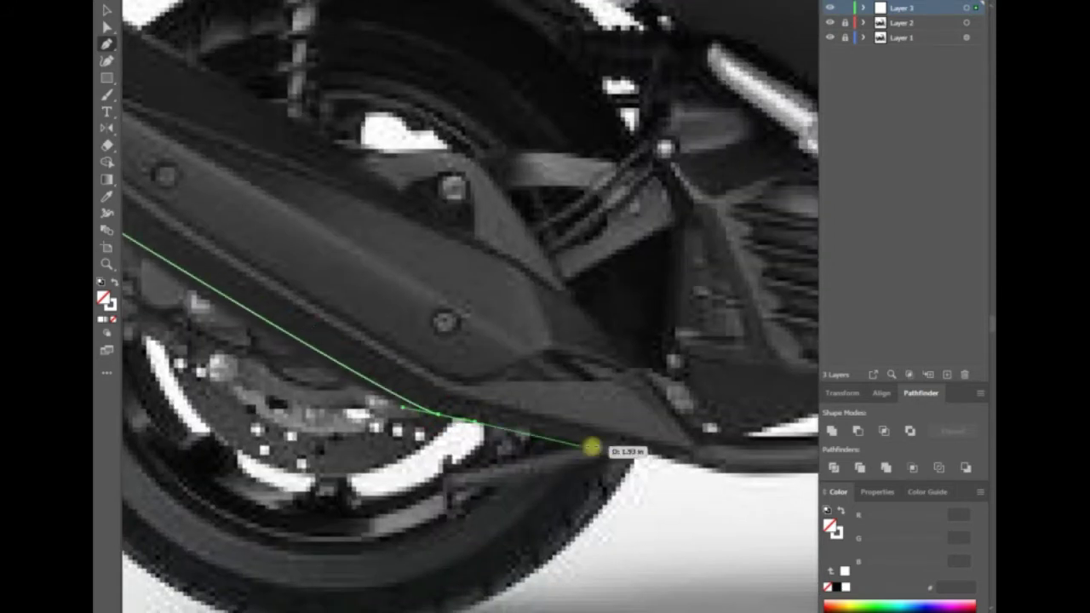
{"action": "scroll", "coordinate": [590, 446], "scroll_direction": "up", "scroll_amount": 5}
{"action": "scroll", "coordinate": [576, 430], "scroll_direction": "right", "scroll_amount": 3}
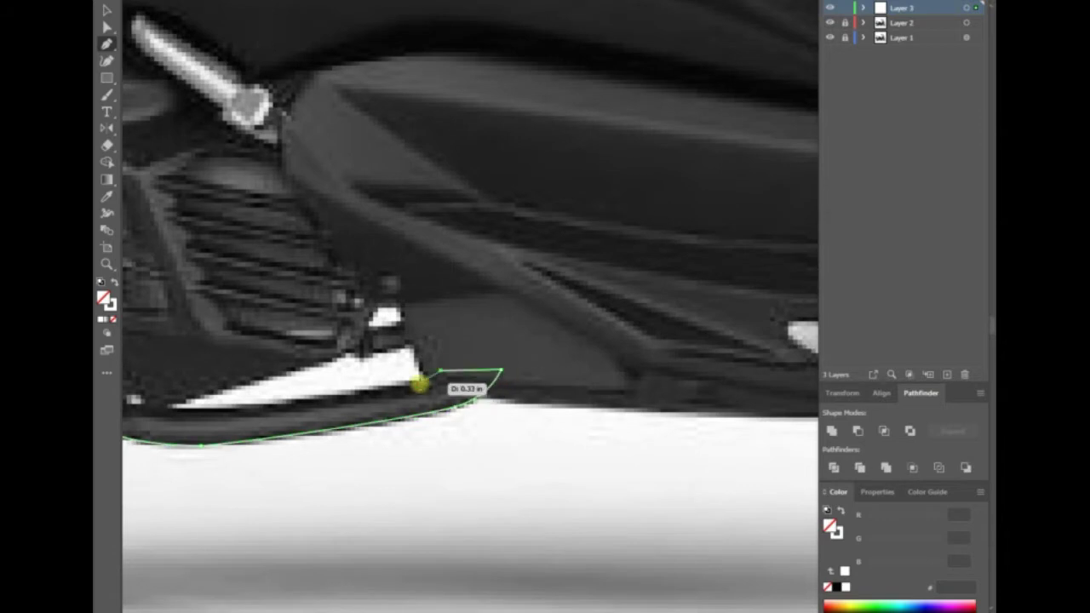
{"action": "scroll", "coordinate": [419, 385], "scroll_direction": "left", "scroll_amount": 3}
{"action": "left_click_drag", "start_coordinate": [369, 429], "coordinate": [407, 435]}
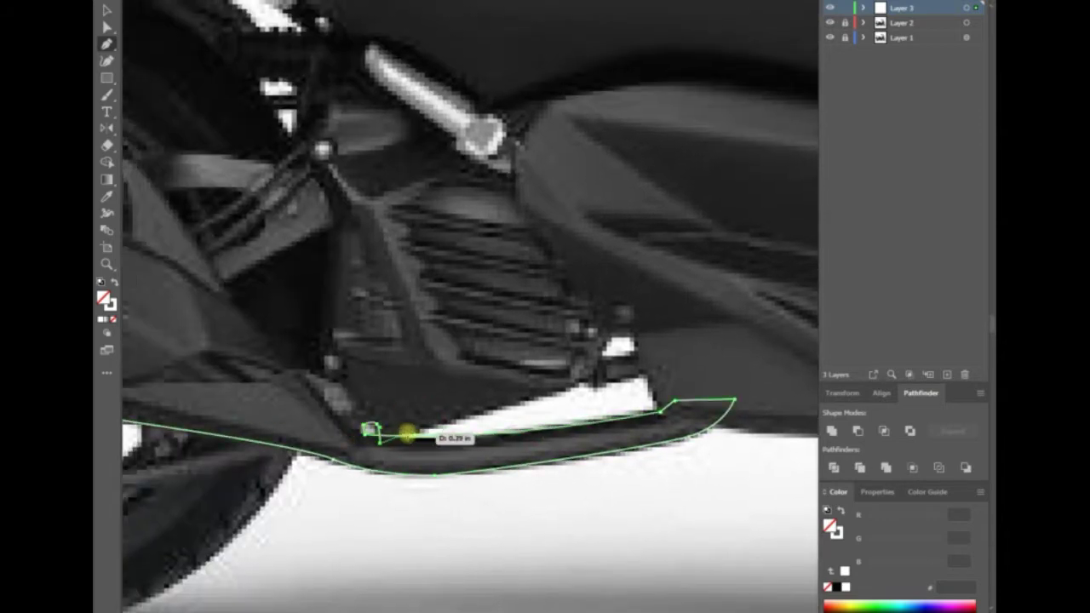
{"action": "left_click", "coordinate": [659, 369]}
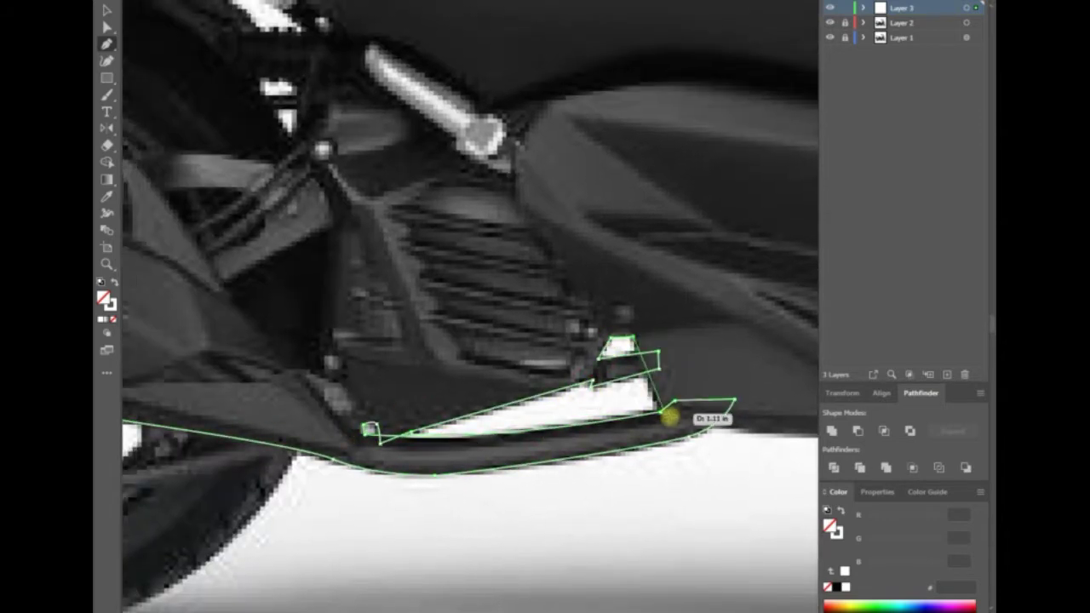
- Continue the outline along the fairing edge to where it meets the front fork
{"action": "scroll", "coordinate": [670, 417], "scroll_direction": "right", "scroll_amount": 5}
{"action": "scroll", "coordinate": [445, 433], "scroll_direction": "right", "scroll_amount": 5}
{"action": "scroll", "coordinate": [712, 451], "scroll_direction": "right", "scroll_amount": 5}
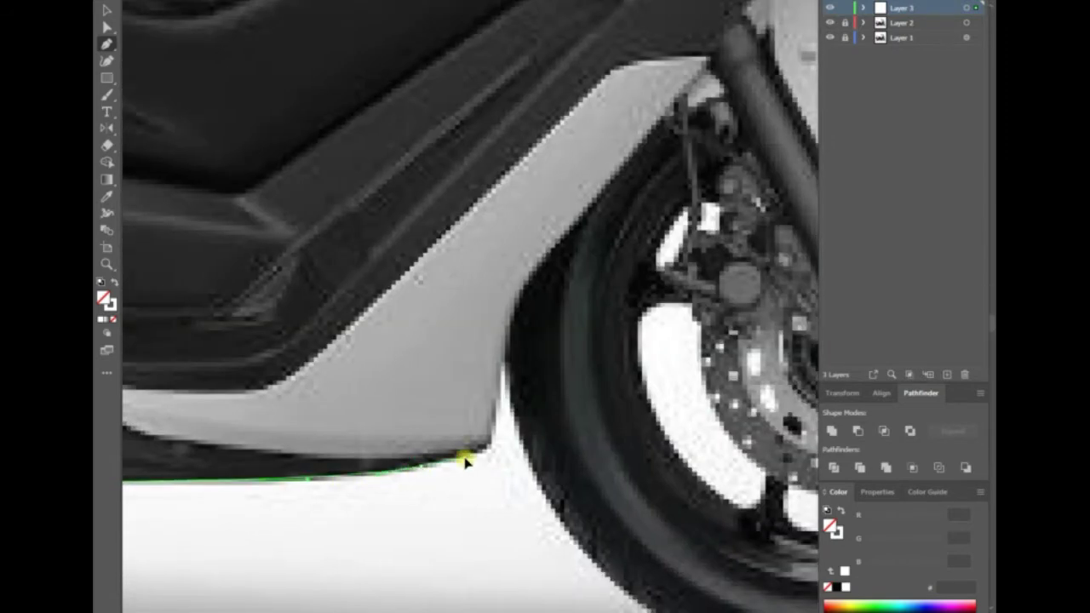
{"action": "scroll", "coordinate": [518, 366], "scroll_direction": "up", "scroll_amount": 3}
{"action": "scroll", "coordinate": [477, 392], "scroll_direction": "right", "scroll_amount": 3}
{"action": "scroll", "coordinate": [485, 310], "scroll_direction": "up", "scroll_amount": 5}
{"action": "scroll", "coordinate": [486, 311], "scroll_direction": "right", "scroll_amount": 5}
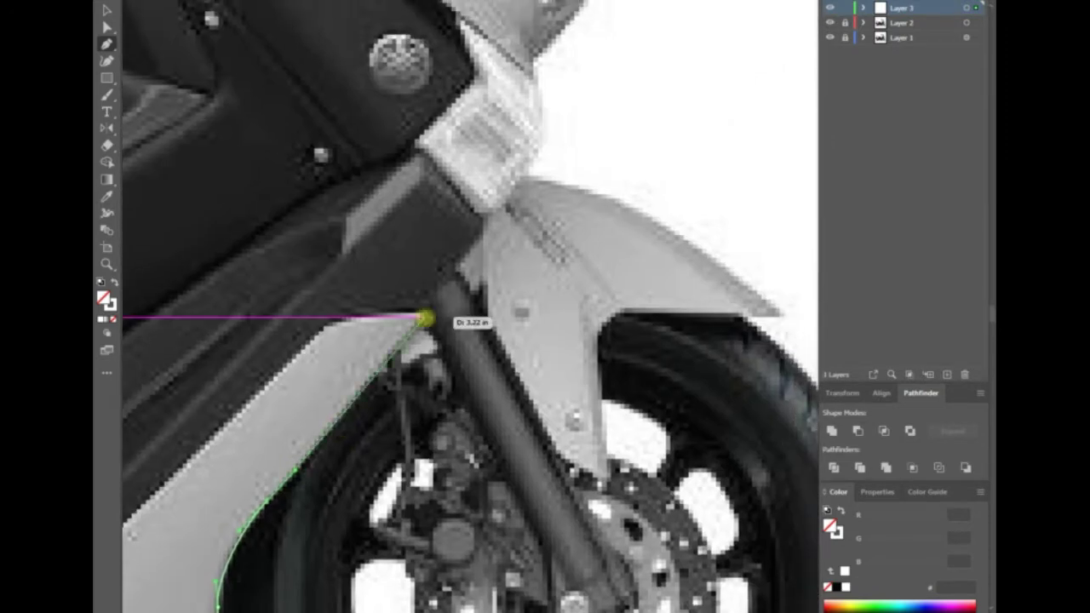
{"action": "left_click", "coordinate": [438, 356]}
{"action": "scroll", "coordinate": [438, 356], "scroll_direction": "down", "scroll_amount": 3}
{"action": "scroll", "coordinate": [438, 356], "scroll_direction": "right", "scroll_amount": 2}
{"action": "left_click", "coordinate": [487, 458]}
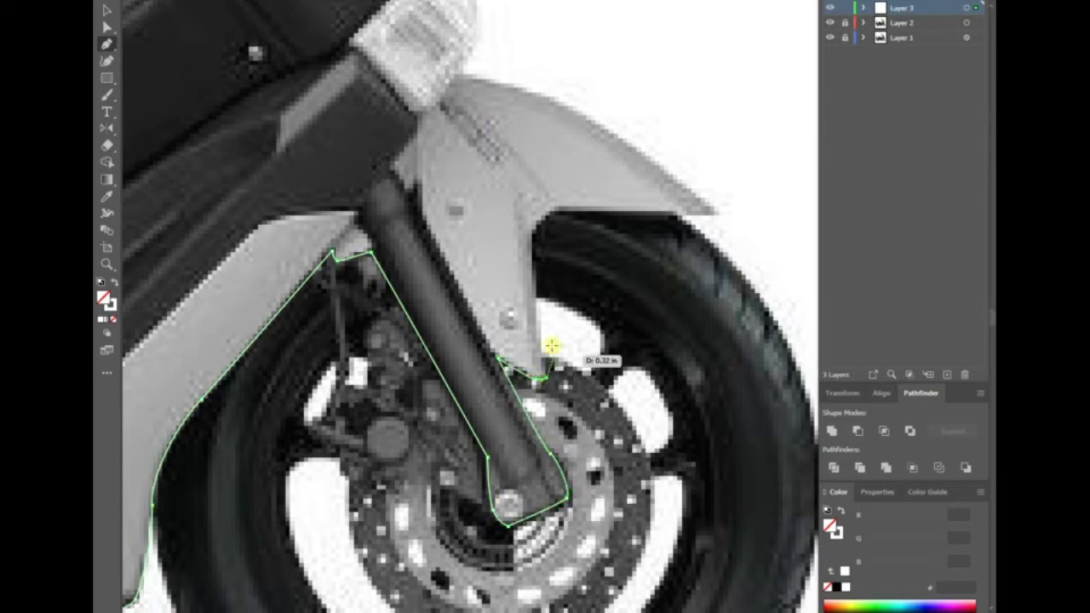
- Extend the outline up the front fender's inner and outer edges
{"action": "scroll", "coordinate": [552, 345], "scroll_direction": "down", "scroll_amount": 2}
{"action": "left_click", "coordinate": [406, 343]}
{"action": "scroll", "coordinate": [577, 341], "scroll_direction": "up", "scroll_amount": 2}
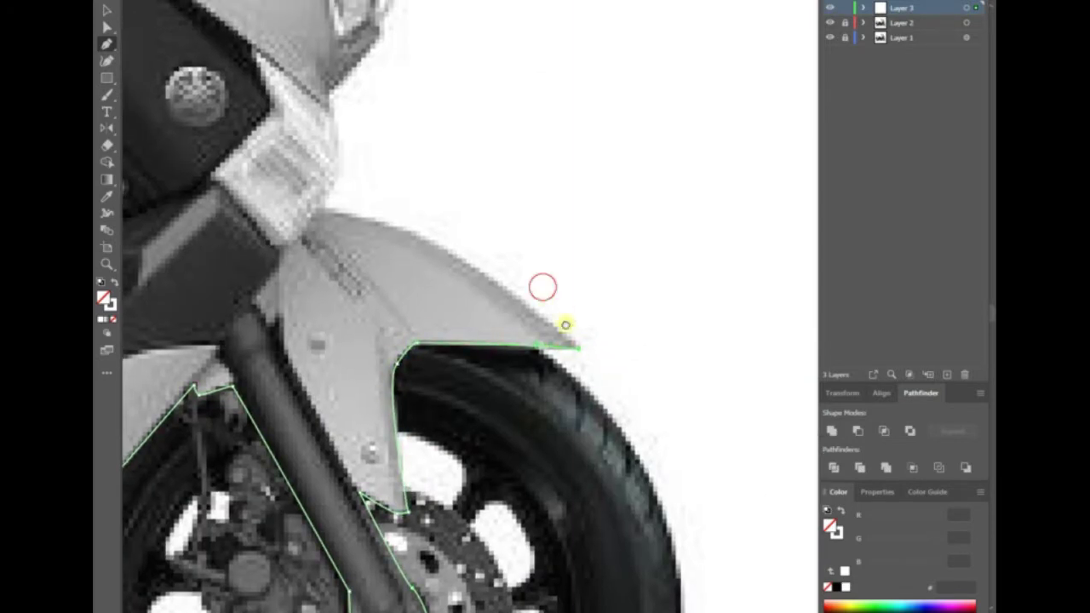
{"action": "scroll", "coordinate": [564, 324], "scroll_direction": "down", "scroll_amount": 2}
{"action": "left_click", "coordinate": [418, 324]}
{"action": "scroll", "coordinate": [429, 224], "scroll_direction": "up", "scroll_amount": 2}
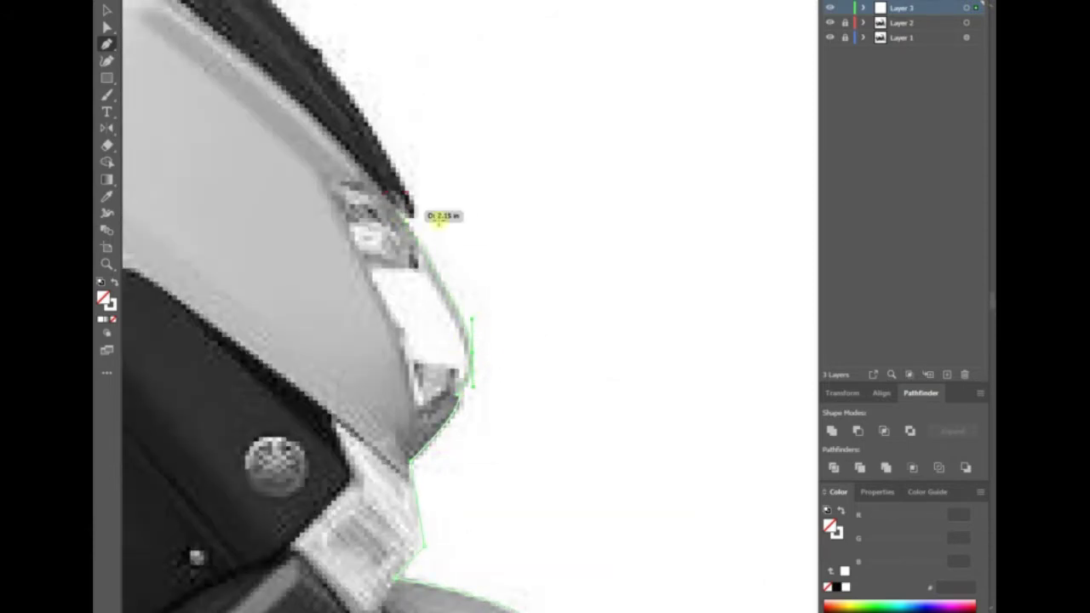
{"action": "scroll", "coordinate": [438, 218], "scroll_direction": "up", "scroll_amount": 6}
{"action": "scroll", "coordinate": [438, 218], "scroll_direction": "left", "scroll_amount": 2}
{"action": "scroll", "coordinate": [494, 439], "scroll_direction": "up", "scroll_amount": 4}
{"action": "scroll", "coordinate": [494, 439], "scroll_direction": "left", "scroll_amount": 4}
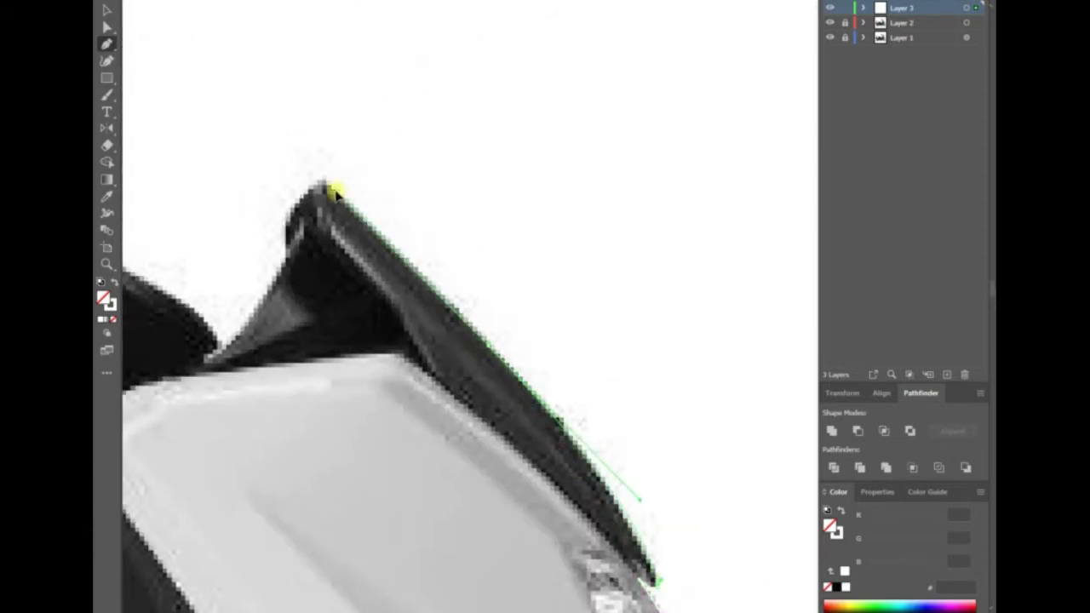
- Curve the outline around the front tip and along the windscreen to the handlebar mount
{"action": "left_click_drag", "start_coordinate": [321, 181], "coordinate": [293, 208]}
{"action": "scroll", "coordinate": [285, 262], "scroll_direction": "left", "scroll_amount": 6}
{"action": "scroll", "coordinate": [285, 263], "scroll_direction": "up", "scroll_amount": 1}
{"action": "left_click_drag", "start_coordinate": [468, 401], "coordinate": [459, 418]}
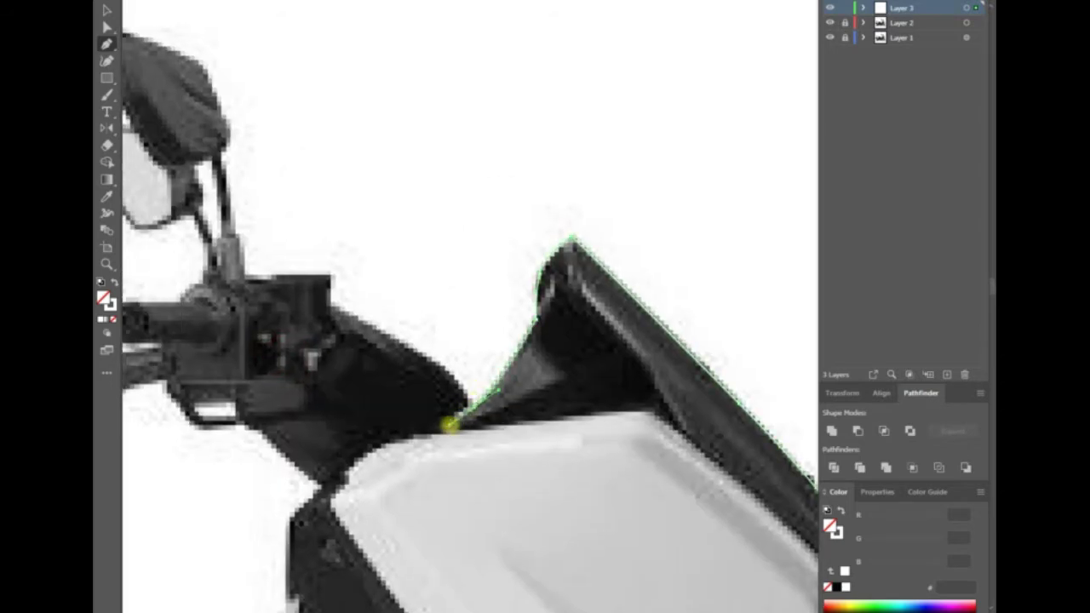
{"action": "left_click", "coordinate": [333, 276]}
{"action": "left_click", "coordinate": [244, 247]}
- Trace around the mirror and down its stem to the stem base
{"action": "scroll", "coordinate": [445, 440], "scroll_direction": "up", "scroll_amount": 3}
{"action": "scroll", "coordinate": [445, 440], "scroll_direction": "left", "scroll_amount": 3}
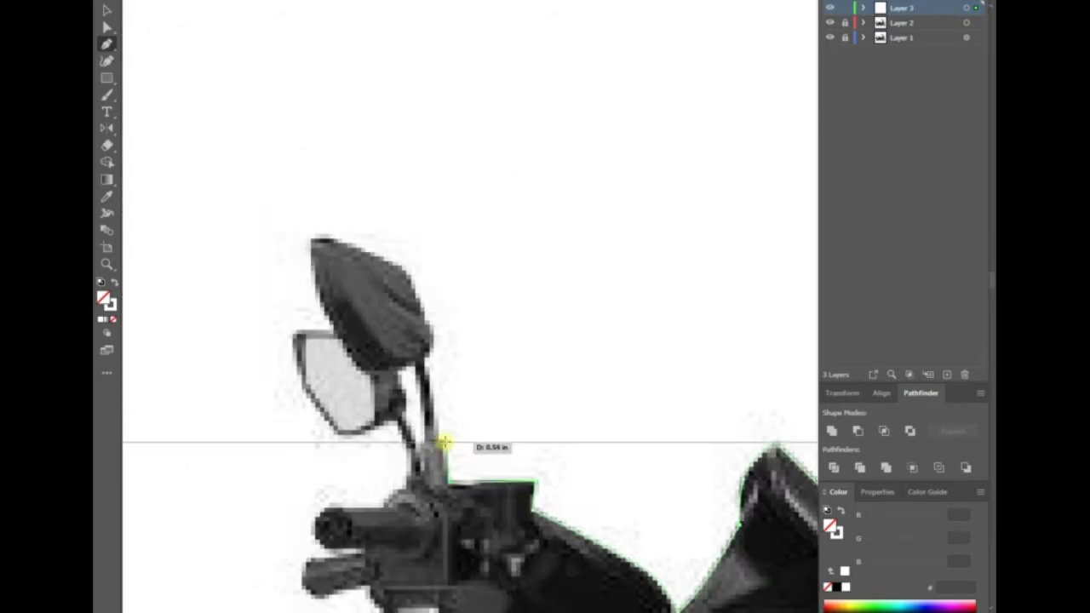
{"action": "scroll", "coordinate": [439, 441], "scroll_direction": "up", "scroll_amount": 2}
{"action": "scroll", "coordinate": [439, 443], "scroll_direction": "up", "scroll_amount": 5}
{"action": "left_click", "coordinate": [560, 405]}
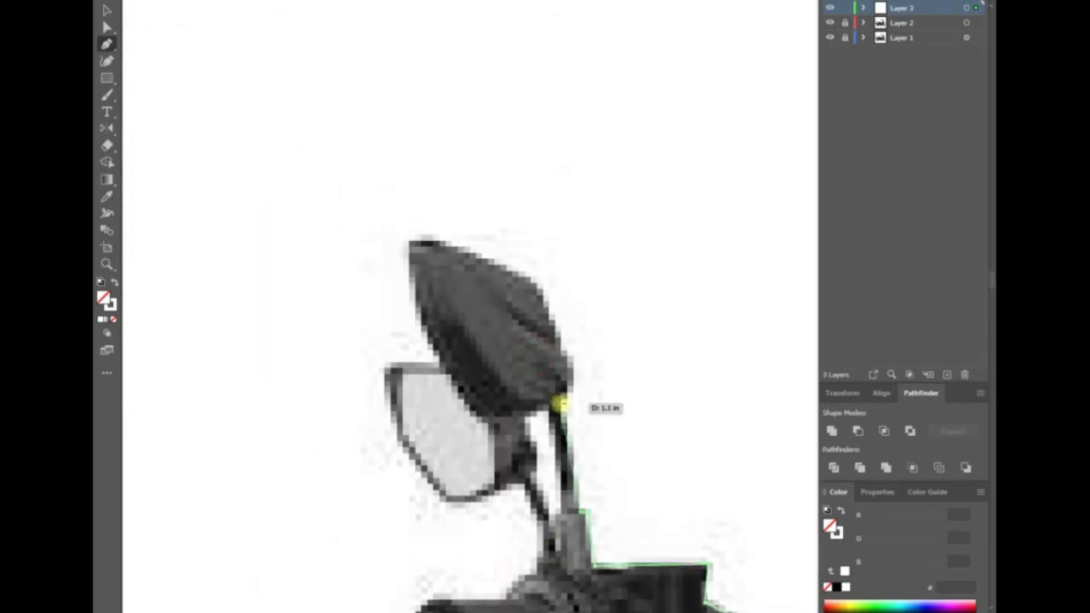
{"action": "left_click", "coordinate": [410, 242]}
{"action": "left_click", "coordinate": [439, 364]}
{"action": "left_click", "coordinate": [388, 366]}
{"action": "left_click", "coordinate": [402, 447]}
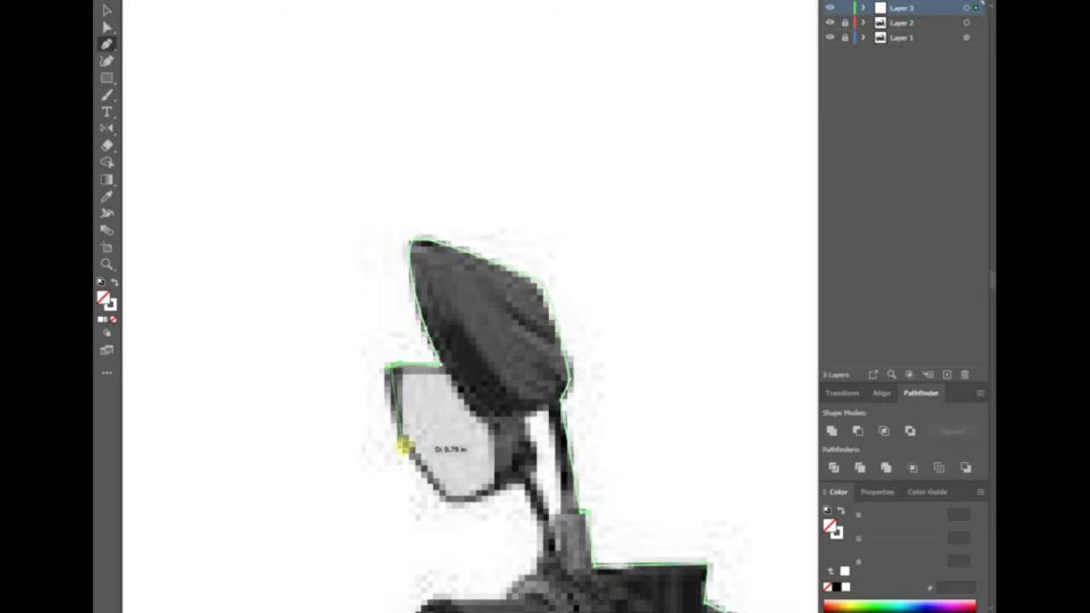
{"action": "left_click", "coordinate": [443, 499]}
{"action": "left_click", "coordinate": [518, 483]}
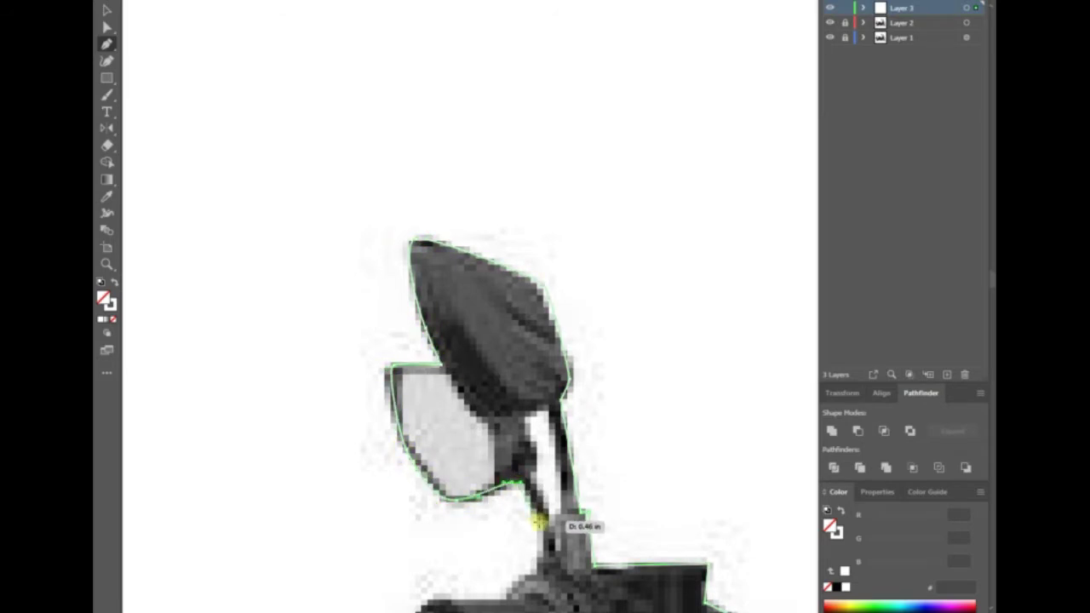
{"action": "left_click", "coordinate": [539, 522]}
{"action": "left_click", "coordinate": [541, 576]}
{"action": "left_click", "coordinate": [511, 457]}
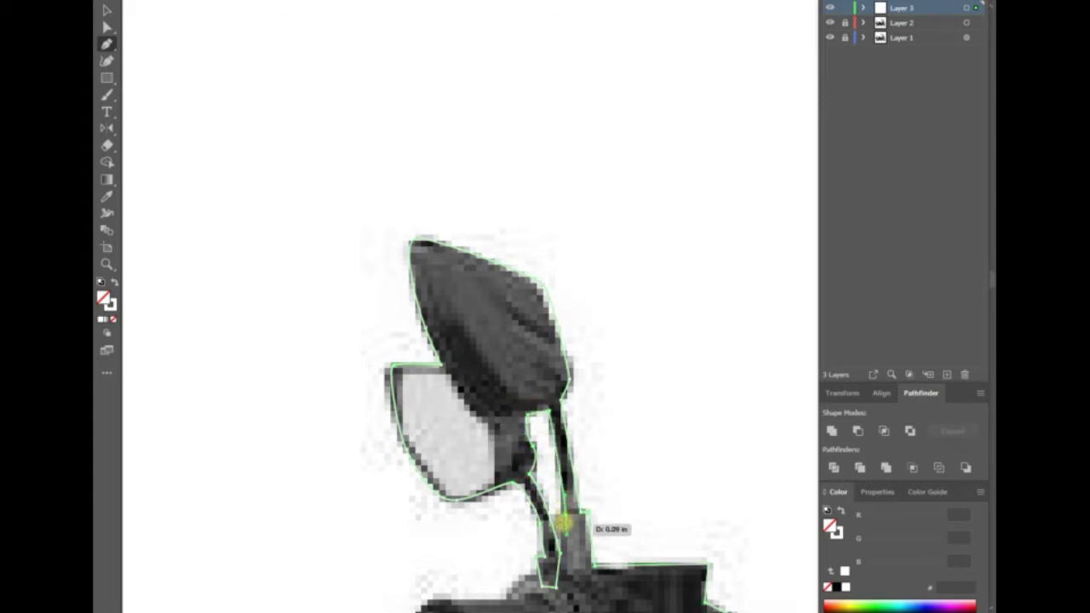
- Trace the handlebar's top edge, its left end and under the lower grip
{"action": "scroll", "coordinate": [549, 606], "scroll_direction": "down", "scroll_amount": 2}
{"action": "left_click", "coordinate": [523, 502]}
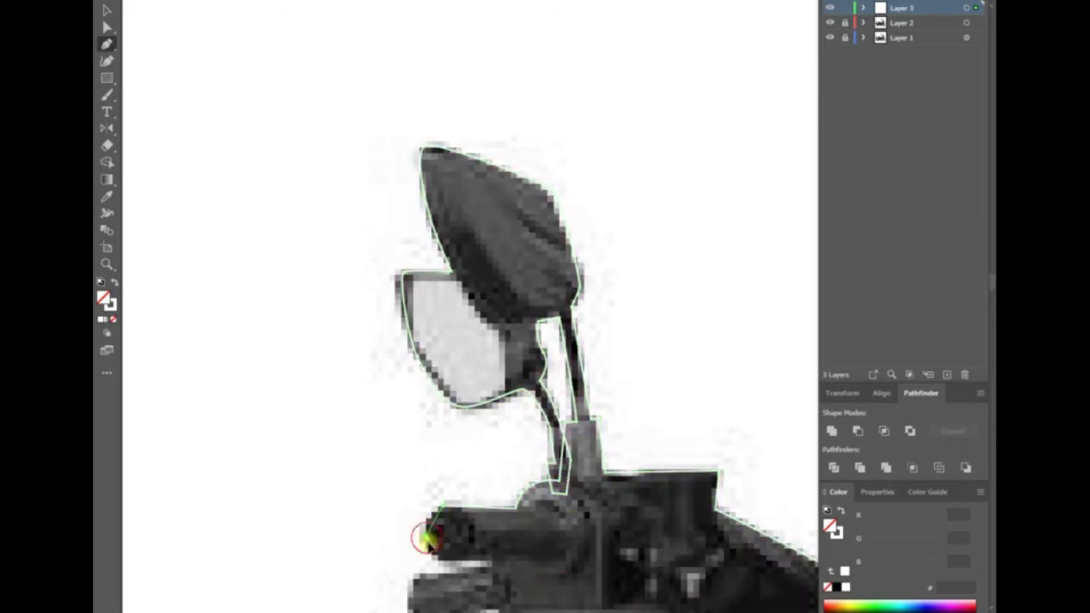
{"action": "left_click", "coordinate": [434, 519]}
{"action": "left_click_drag", "start_coordinate": [492, 568], "coordinate": [552, 412]}
{"action": "left_click", "coordinate": [473, 419]}
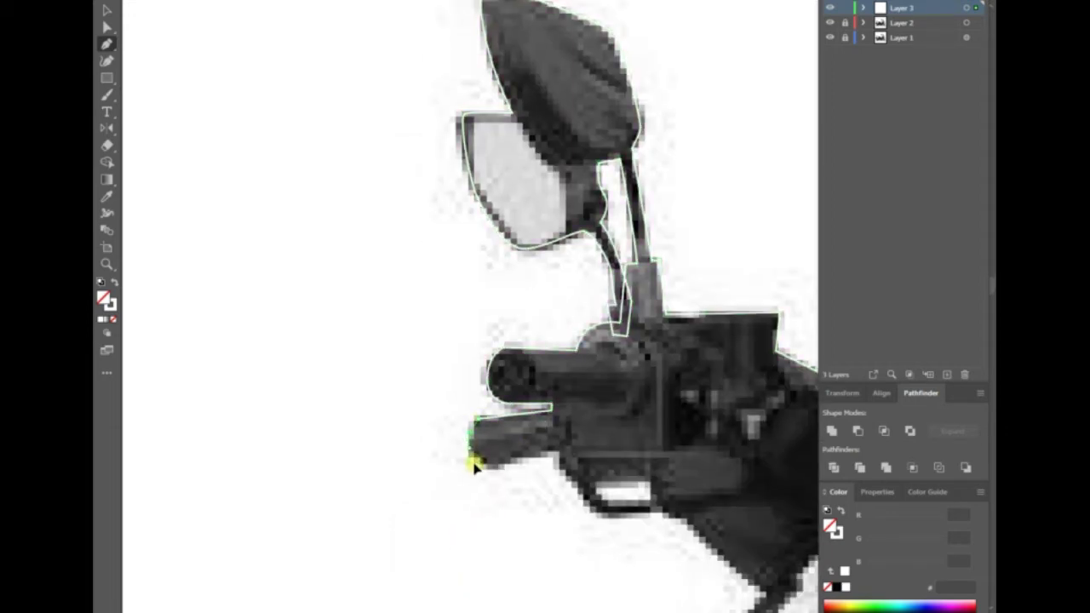
{"action": "left_click", "coordinate": [469, 466]}
- Run the outline down the scooter's front edge below the handlebar
{"action": "left_click_drag", "start_coordinate": [642, 520], "coordinate": [426, 393]}
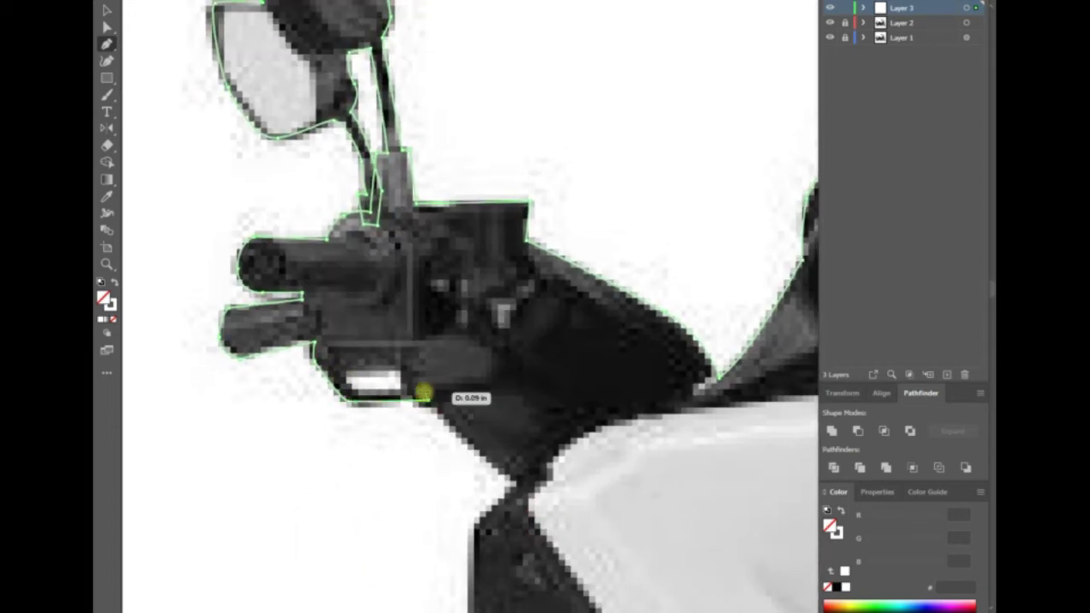
{"action": "left_click_drag", "start_coordinate": [505, 475], "coordinate": [510, 308]}
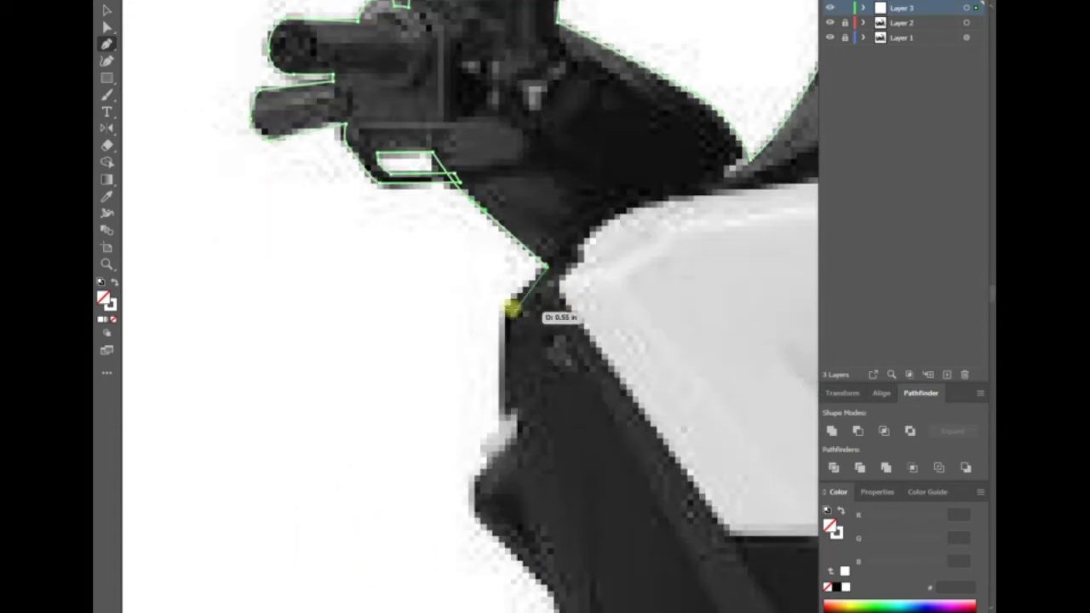
{"action": "left_click", "coordinate": [450, 296]}
{"action": "left_click", "coordinate": [449, 373]}
{"action": "left_click", "coordinate": [428, 454]}
{"action": "left_click", "coordinate": [487, 505]}
{"action": "left_click_drag", "start_coordinate": [487, 505], "coordinate": [613, 362]}
{"action": "left_click_drag", "start_coordinate": [679, 486], "coordinate": [678, 511]}
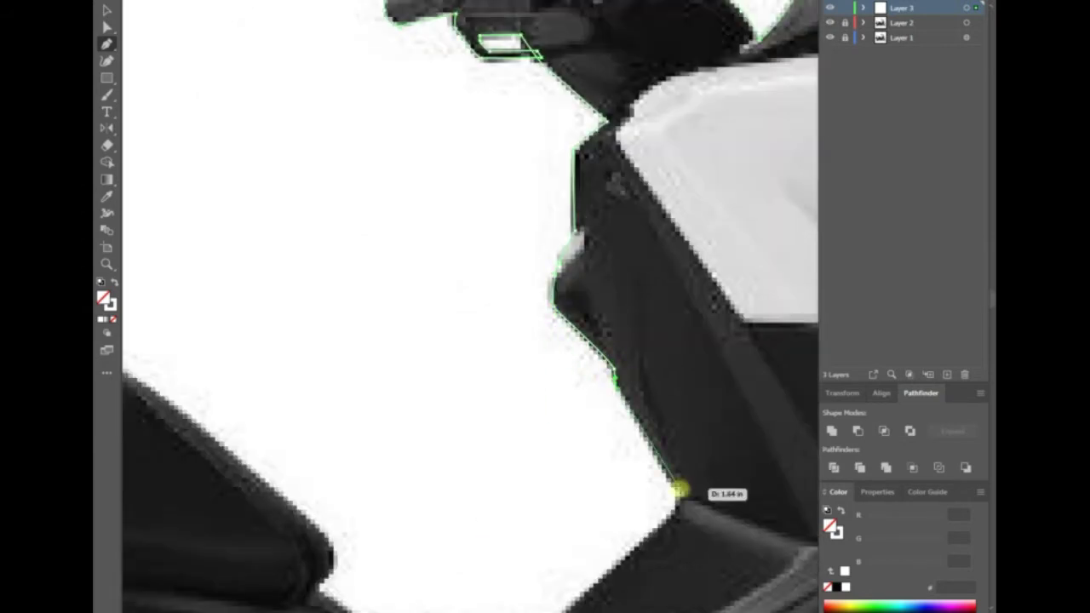
- Follow the floor corner up along the seat's top edge and close the path at the seat tip
{"action": "scroll", "coordinate": [679, 511], "scroll_direction": "down", "scroll_amount": 3}
{"action": "left_click", "coordinate": [624, 469]}
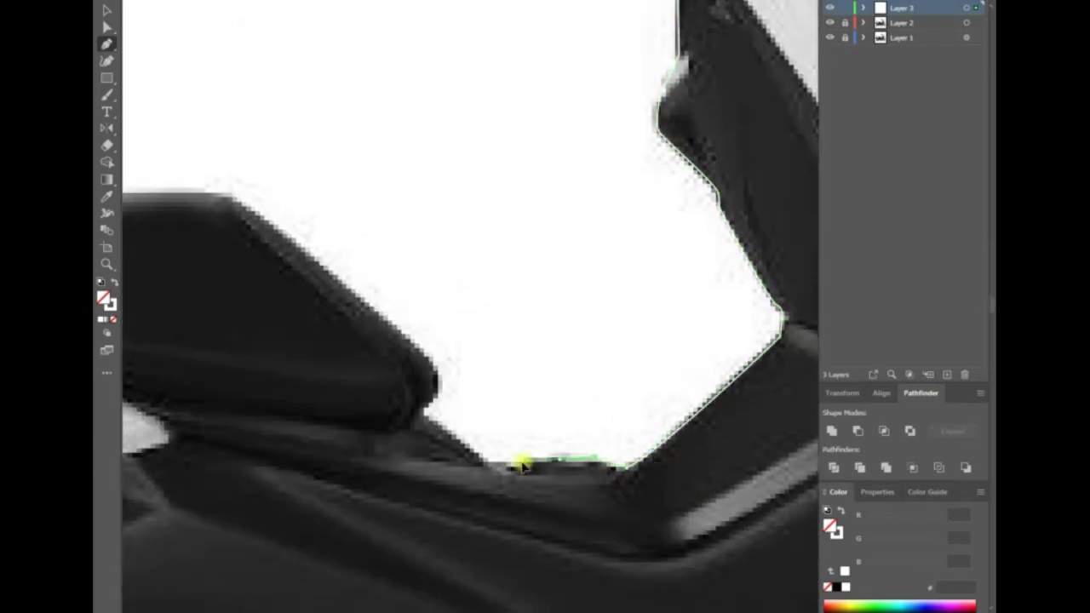
{"action": "left_click", "coordinate": [489, 466]}
{"action": "left_click", "coordinate": [425, 412]}
{"action": "left_click_drag", "start_coordinate": [374, 304], "coordinate": [450, 332]}
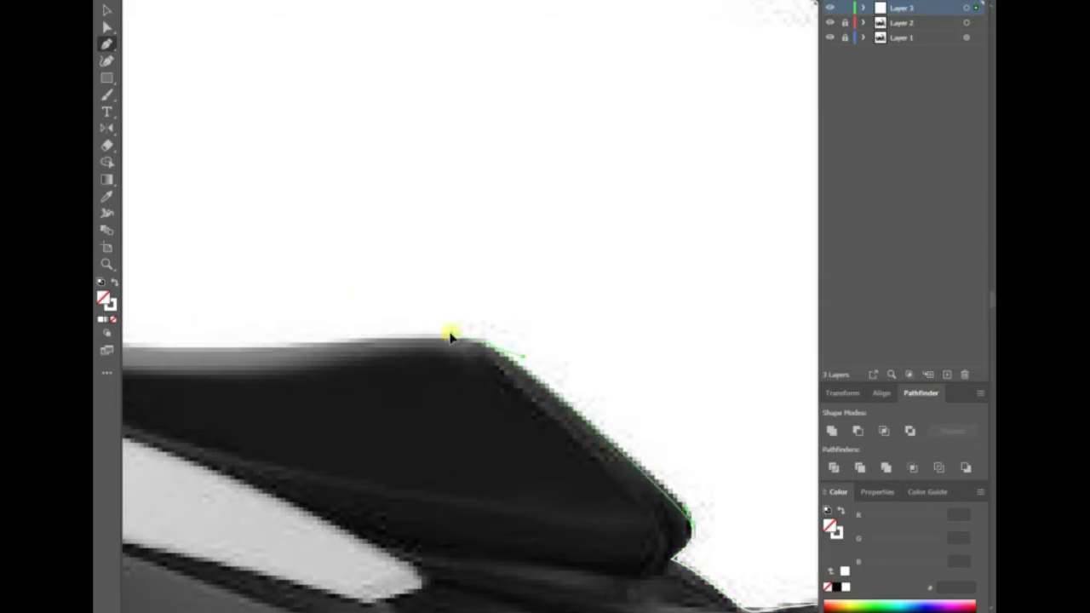
{"action": "left_click", "coordinate": [333, 377]}
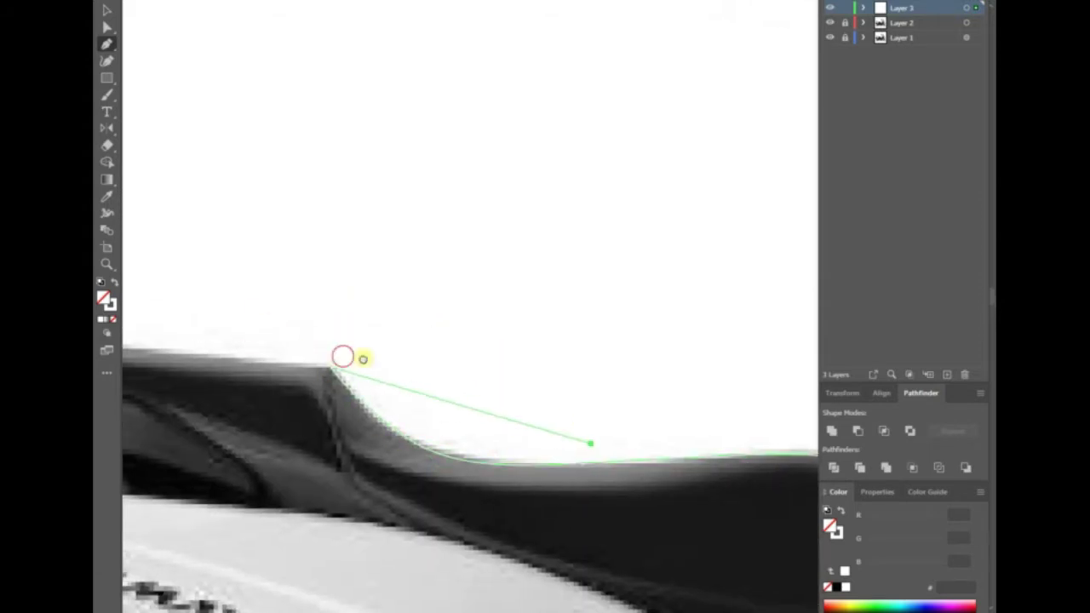
{"action": "mouse_move", "coordinate": [343, 357]}
{"action": "left_mouse_down"}
{"action": "mouse_move", "coordinate": [341, 425]}
{"action": "mouse_move", "coordinate": [288, 443]}
{"action": "left_mouse_up"}
{"action": "left_click_drag", "start_coordinate": [184, 429], "coordinate": [367, 454]}
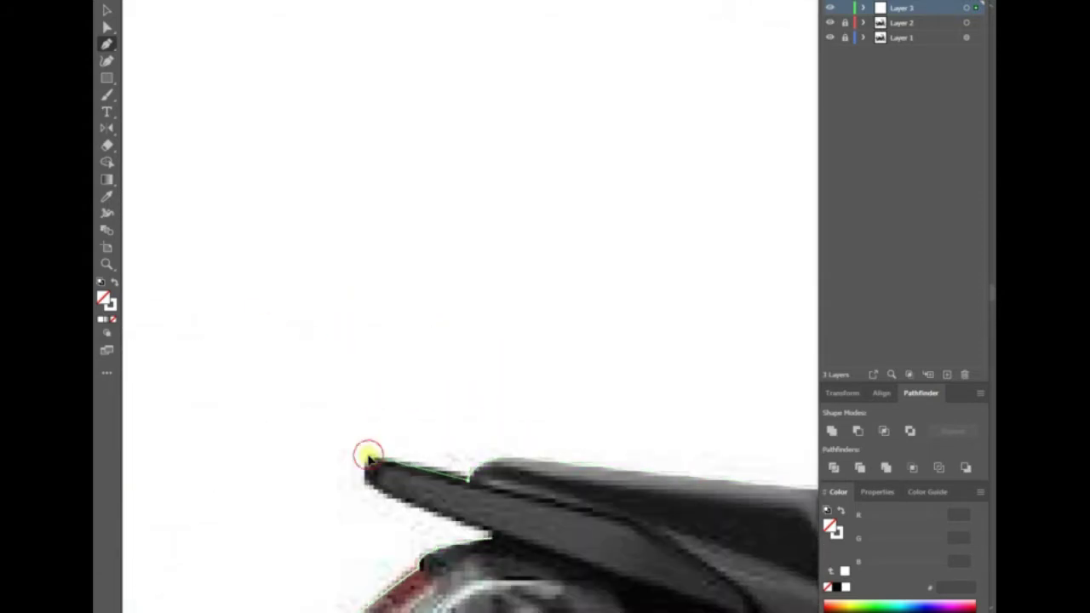
{"action": "left_click", "coordinate": [366, 461]}
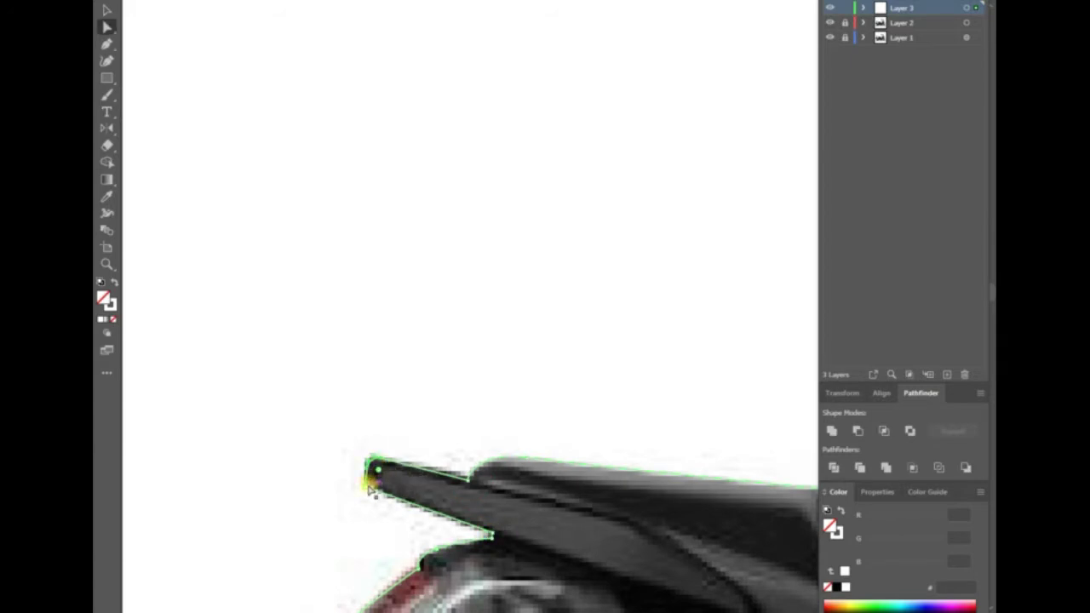
{"action": "scroll", "coordinate": [372, 485], "scroll_direction": "down", "scroll_amount": 3}
- Draw an ellipse sized to the rear wheel and position another over the front wheel
{"action": "scroll", "coordinate": [316, 414], "scroll_direction": "down", "scroll_amount": 2}
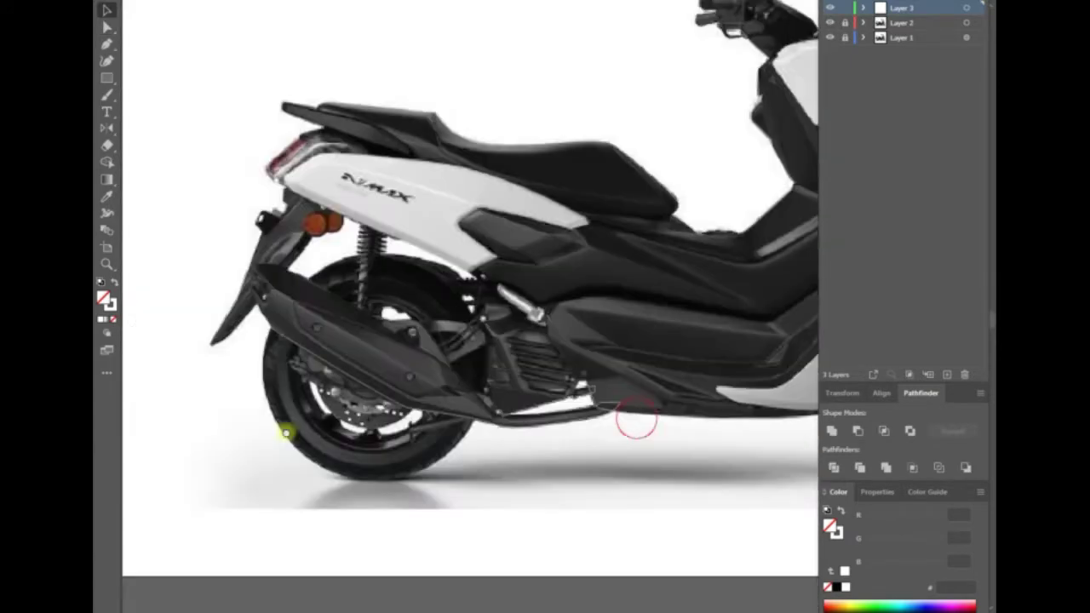
{"action": "scroll", "coordinate": [286, 432], "scroll_direction": "down", "scroll_amount": 1}
{"action": "scroll", "coordinate": [285, 482], "scroll_direction": "up", "scroll_amount": 2}
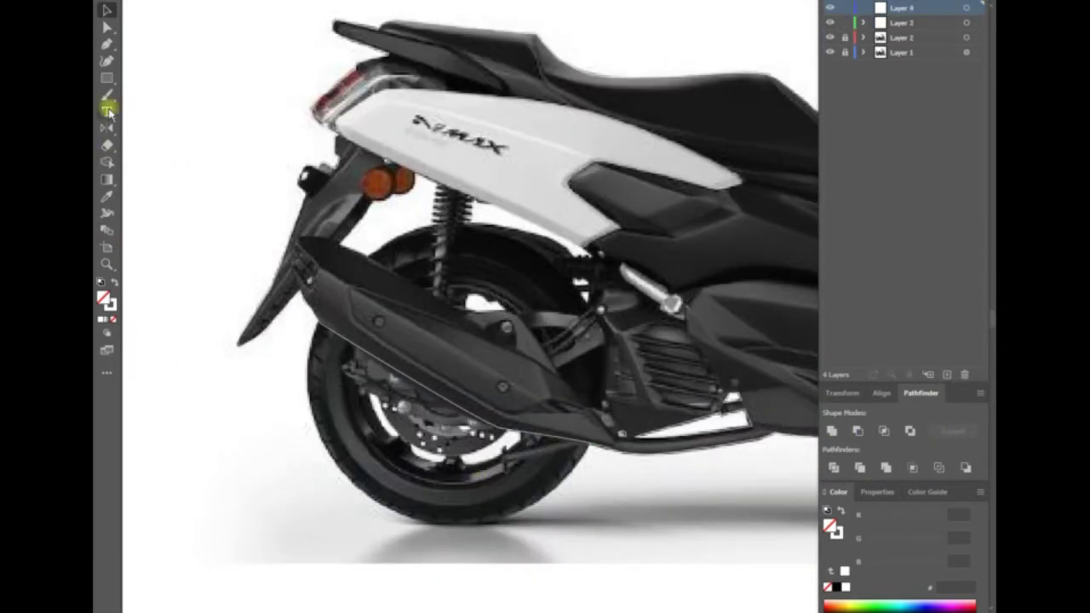
{"action": "left_click_drag", "start_coordinate": [106, 77], "coordinate": [159, 91]}
{"action": "left_click_drag", "start_coordinate": [319, 246], "coordinate": [536, 502]}
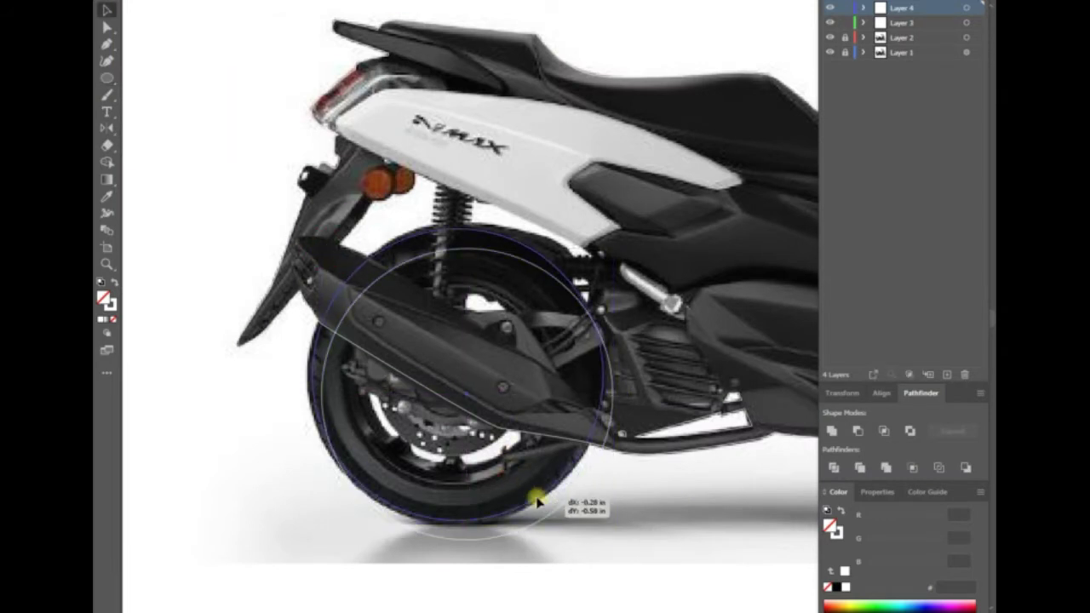
{"action": "left_click_drag", "start_coordinate": [536, 502], "coordinate": [615, 521]}
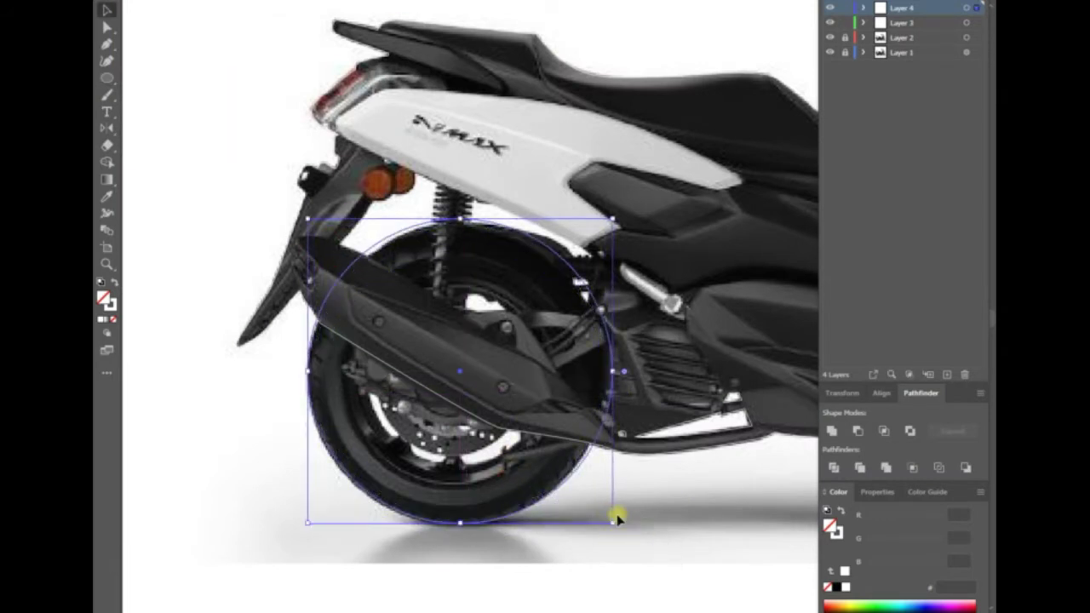
{"action": "scroll", "coordinate": [211, 467], "scroll_direction": "right", "scroll_amount": 5}
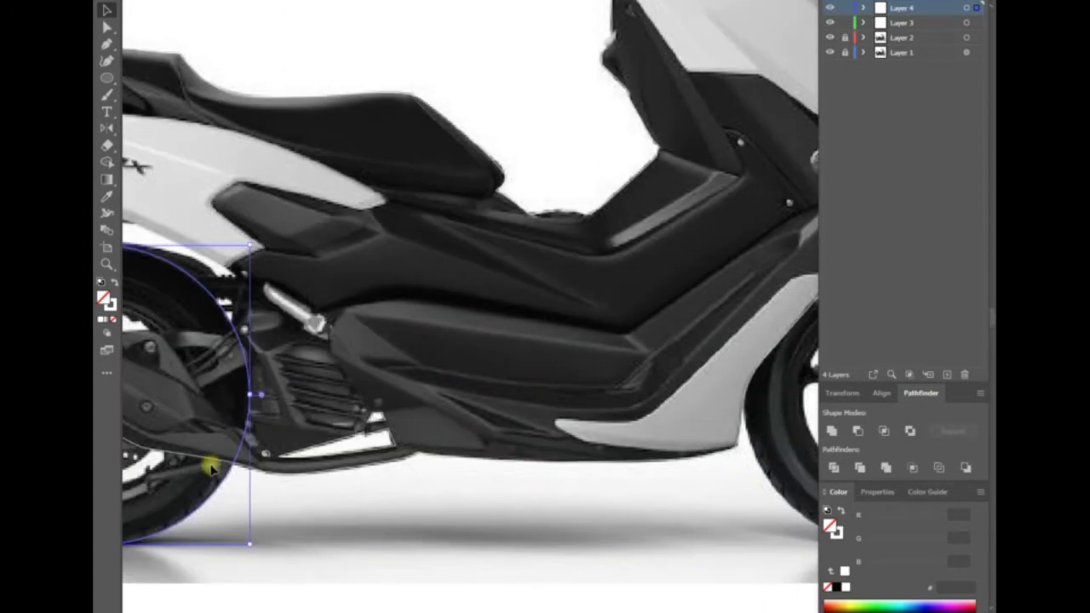
{"action": "left_click_drag", "start_coordinate": [211, 466], "coordinate": [652, 536]}
{"action": "scroll", "coordinate": [652, 536], "scroll_direction": "right", "scroll_amount": 5}
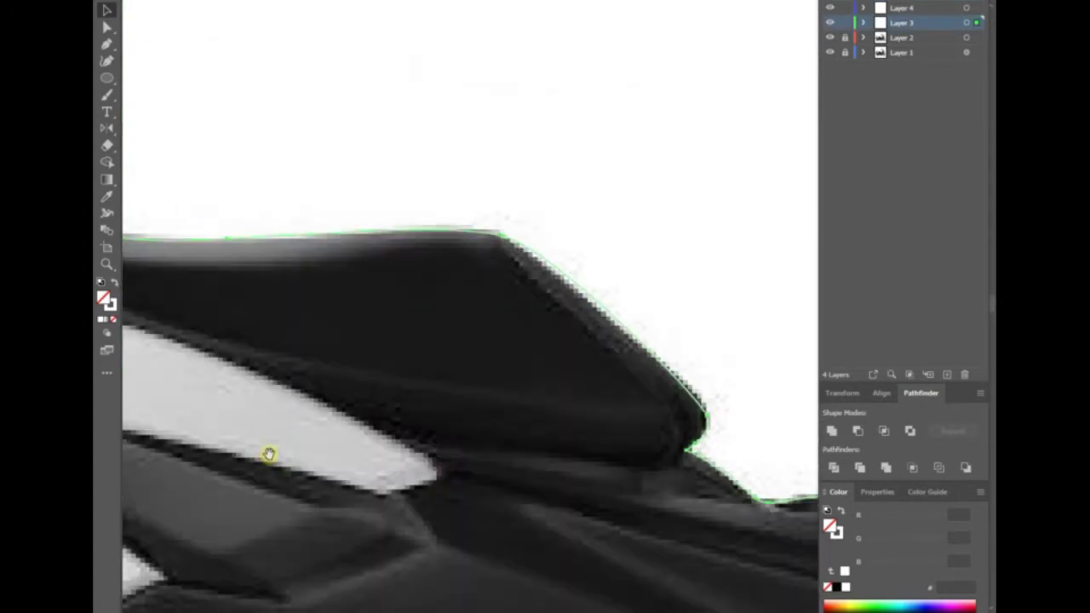
- Trace the rear side panel around the turn signals and up along the spring
{"action": "key", "text": "p"}
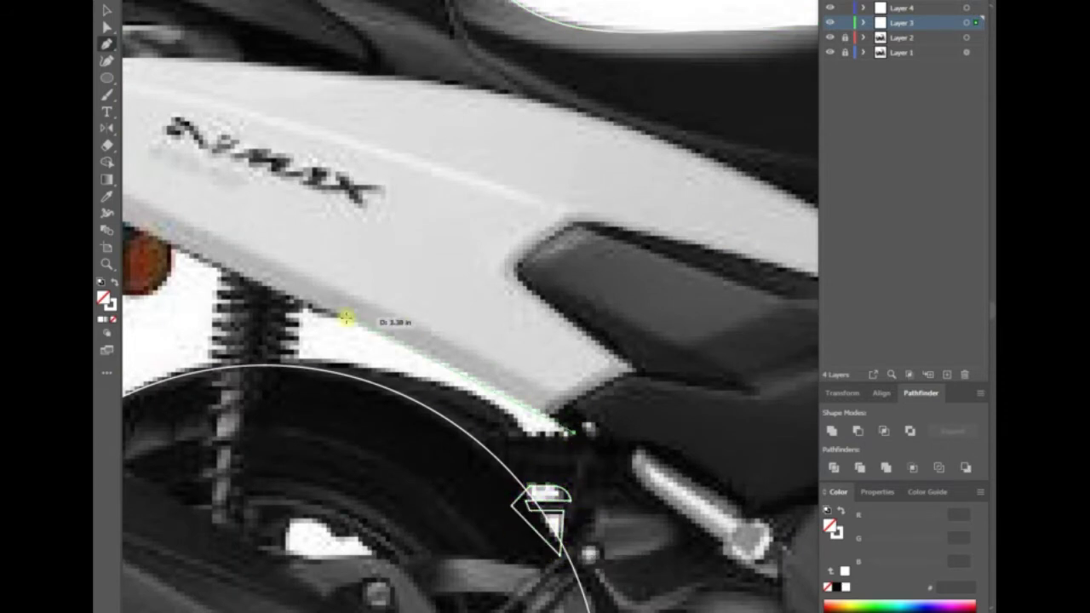
{"action": "left_click", "coordinate": [293, 312]}
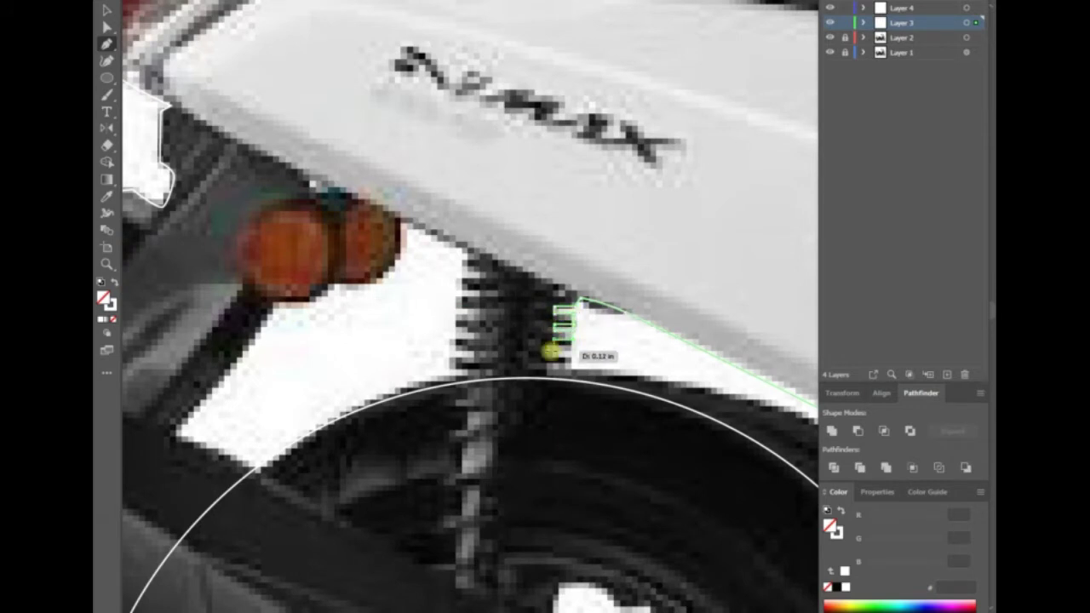
{"action": "scroll", "coordinate": [596, 366], "scroll_direction": "down", "scroll_amount": 3}
{"action": "scroll", "coordinate": [548, 304], "scroll_direction": "up", "scroll_amount": 3}
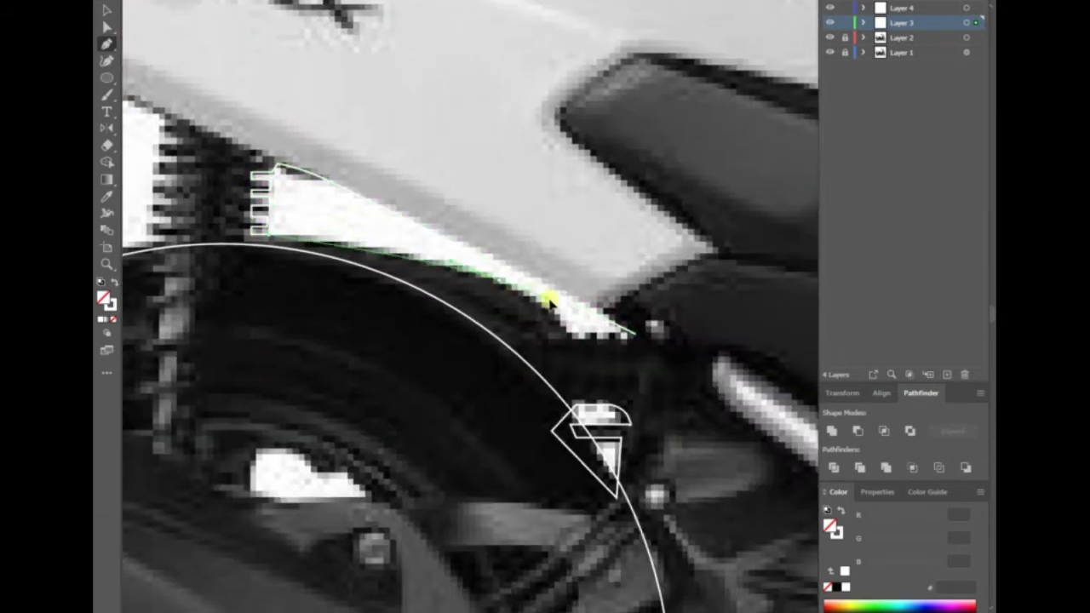
{"action": "left_click_drag", "start_coordinate": [588, 336], "coordinate": [638, 333]}
{"action": "scroll", "coordinate": [572, 241], "scroll_direction": "left", "scroll_amount": 5}
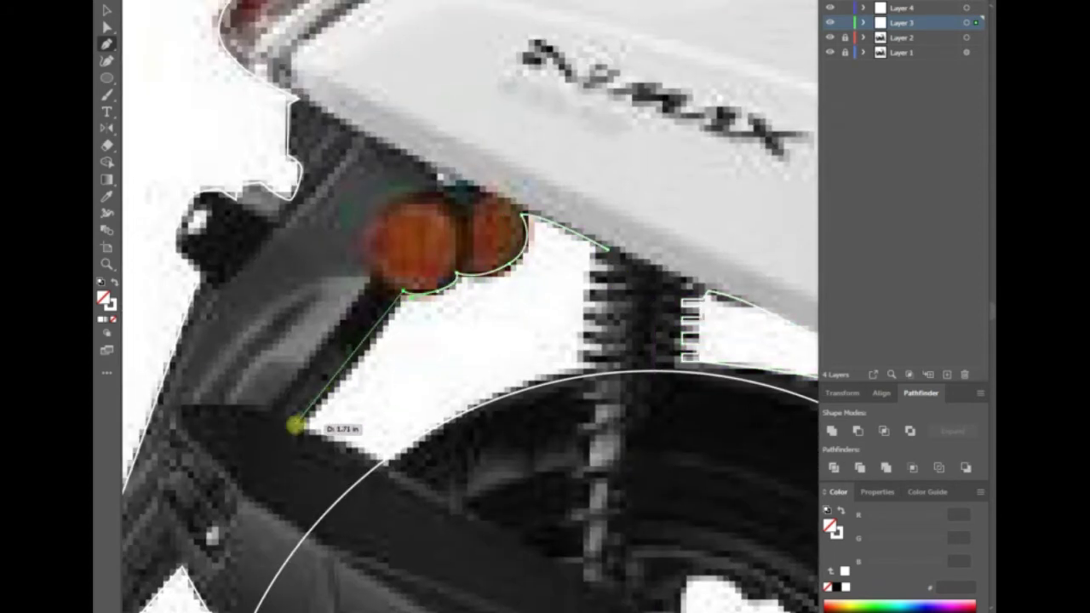
{"action": "left_click_drag", "start_coordinate": [294, 424], "coordinate": [297, 420]}
{"action": "left_click", "coordinate": [436, 488]}
{"action": "mouse_move", "coordinate": [600, 367]}
{"action": "left_mouse_down"}
{"action": "mouse_move", "coordinate": [583, 365]}
{"action": "mouse_move", "coordinate": [600, 344]}
{"action": "left_mouse_up"}
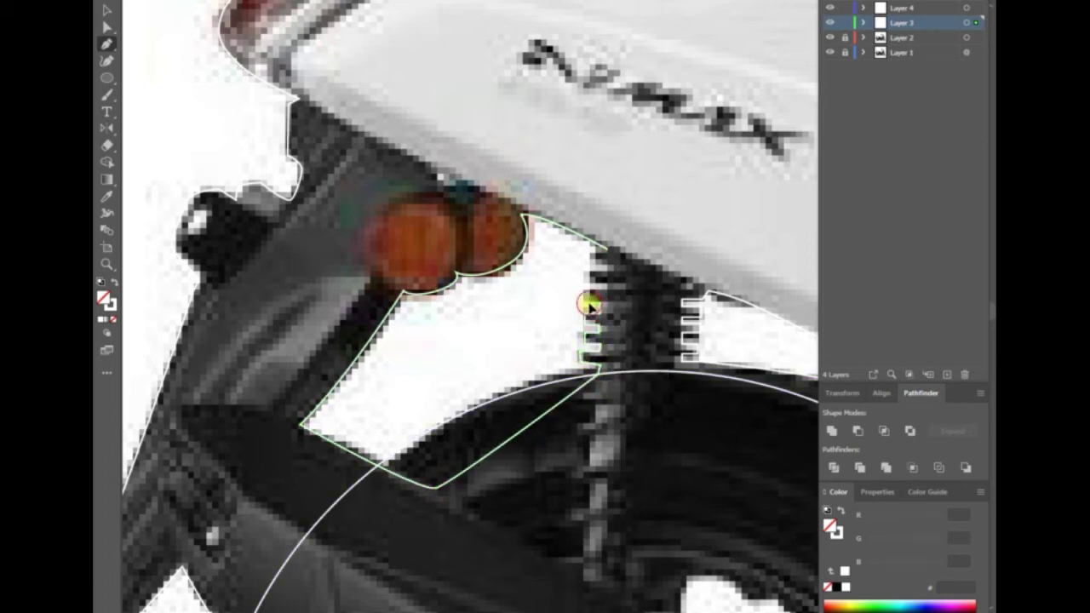
{"action": "left_click_drag", "start_coordinate": [590, 326], "coordinate": [598, 269]}
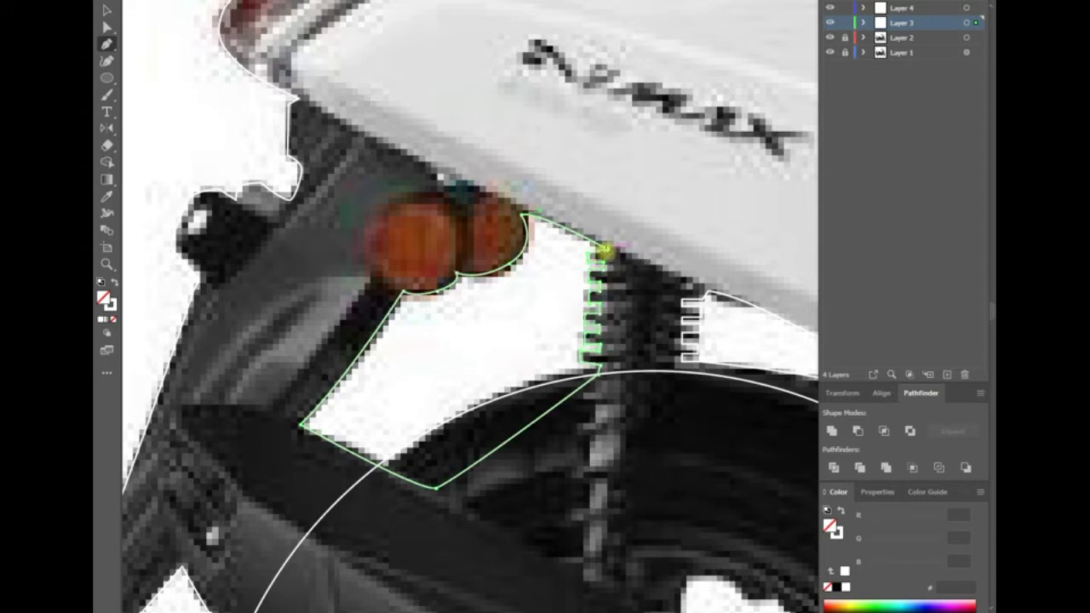
- End the side-panel path, fit the artboard in view and check the traced shapes
{"action": "key", "text": "v"}
{"action": "key", "text": "ctrl+0"}
{"action": "left_click", "coordinate": [968, 22]}
{"action": "left_click", "coordinate": [340, 355]}
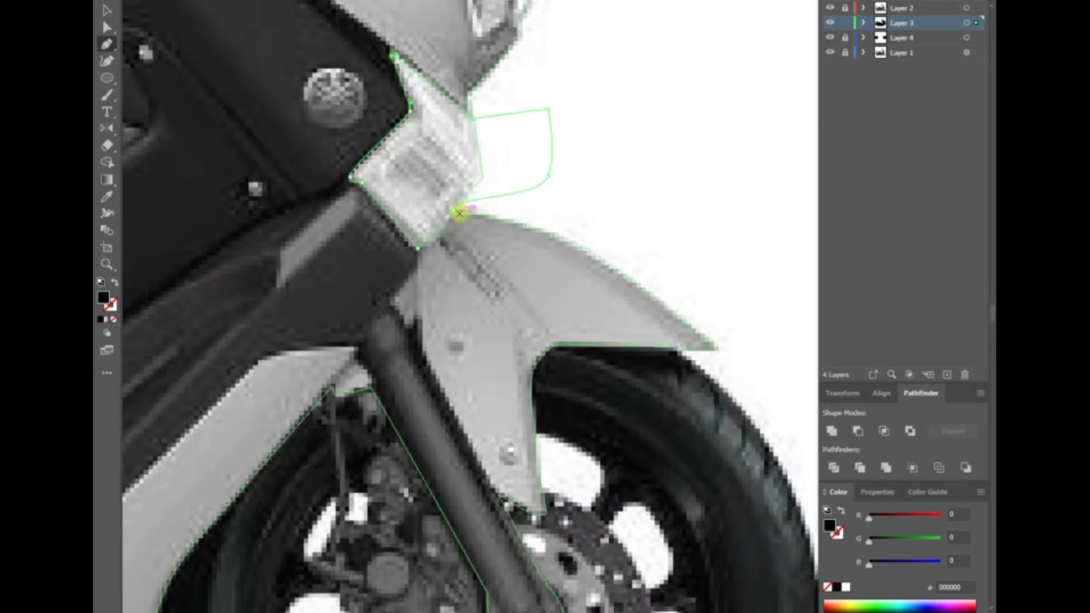
- Trace a closed outline of the front fender down the fork and around the wheel
{"action": "left_click", "coordinate": [419, 270]}
{"action": "left_click", "coordinate": [423, 314]}
{"action": "left_click", "coordinate": [496, 492]}
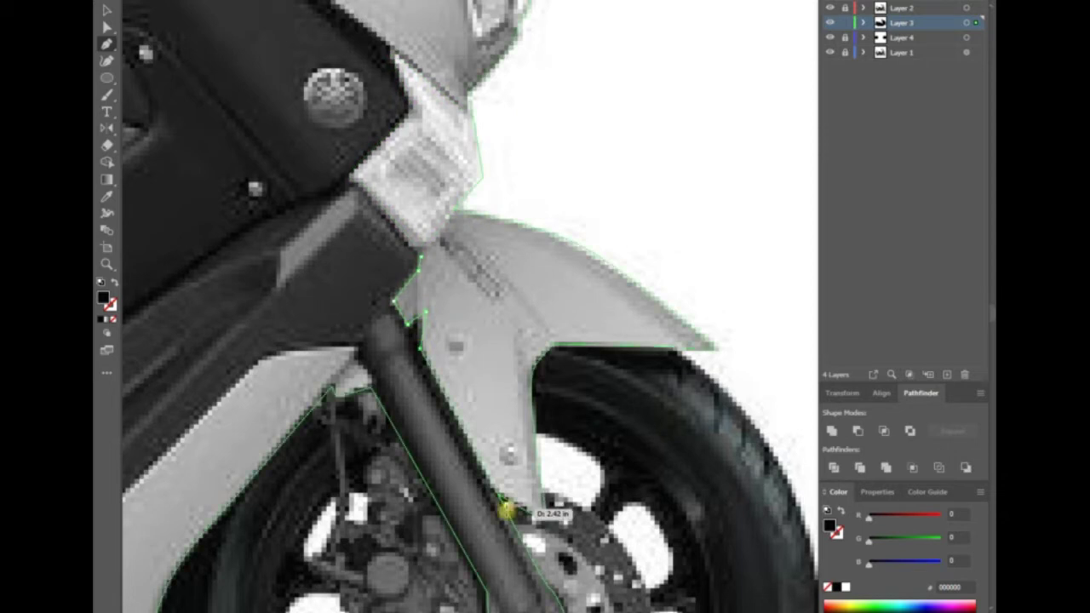
{"action": "left_click", "coordinate": [587, 559]}
{"action": "left_click", "coordinate": [785, 346]}
{"action": "left_click", "coordinate": [702, 174]}
{"action": "left_click", "coordinate": [576, 146]}
{"action": "left_click", "coordinate": [454, 210]}
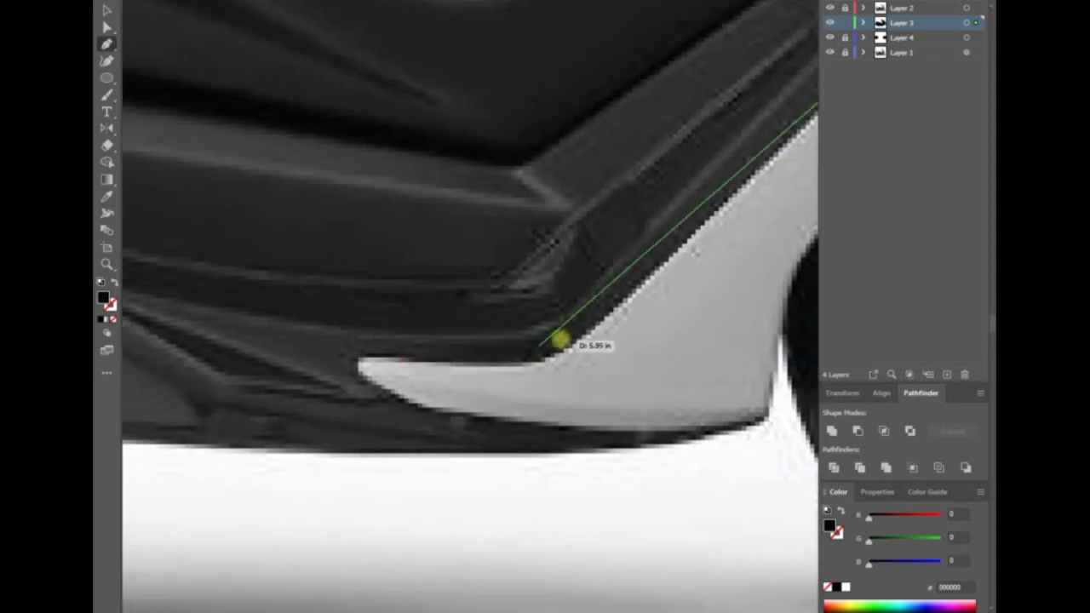
- Trace a closed outline of the lower floor trim
{"action": "left_click", "coordinate": [558, 370]}
{"action": "left_click", "coordinate": [450, 417]}
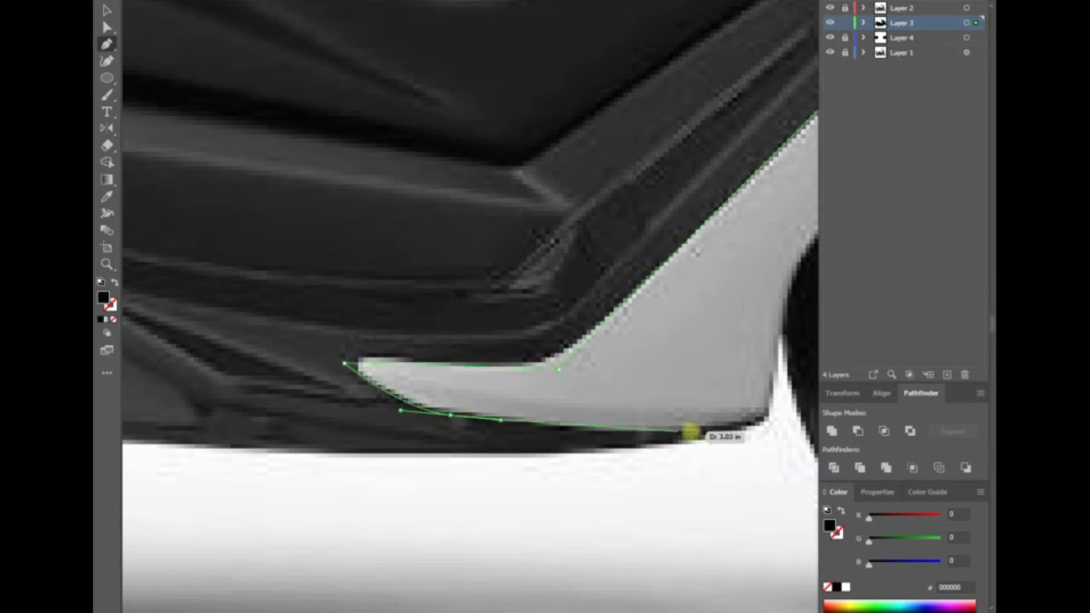
{"action": "left_click", "coordinate": [702, 433]}
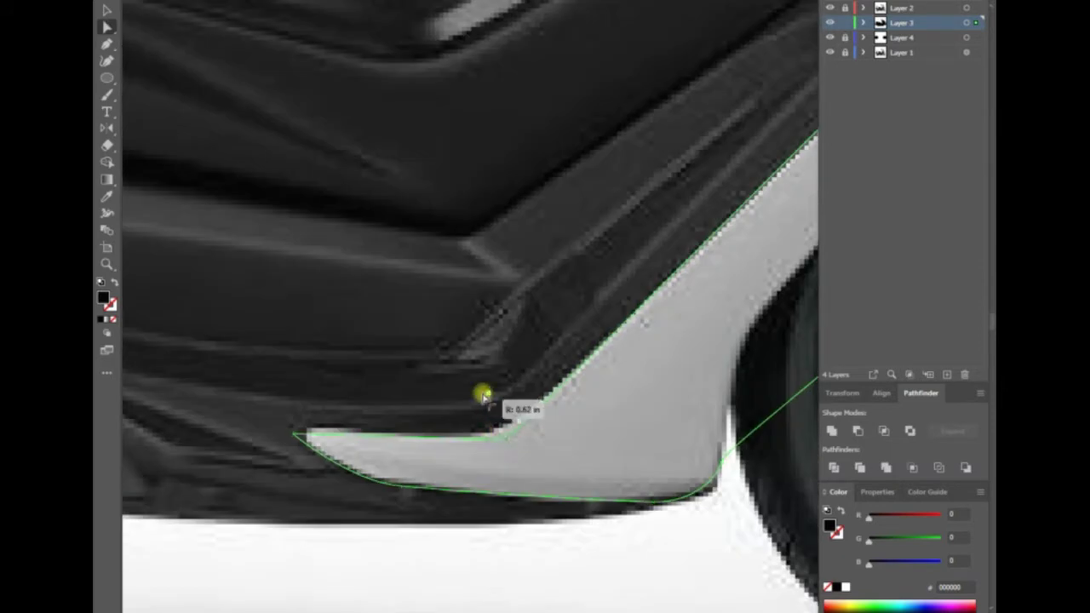
{"action": "left_click", "coordinate": [294, 435]}
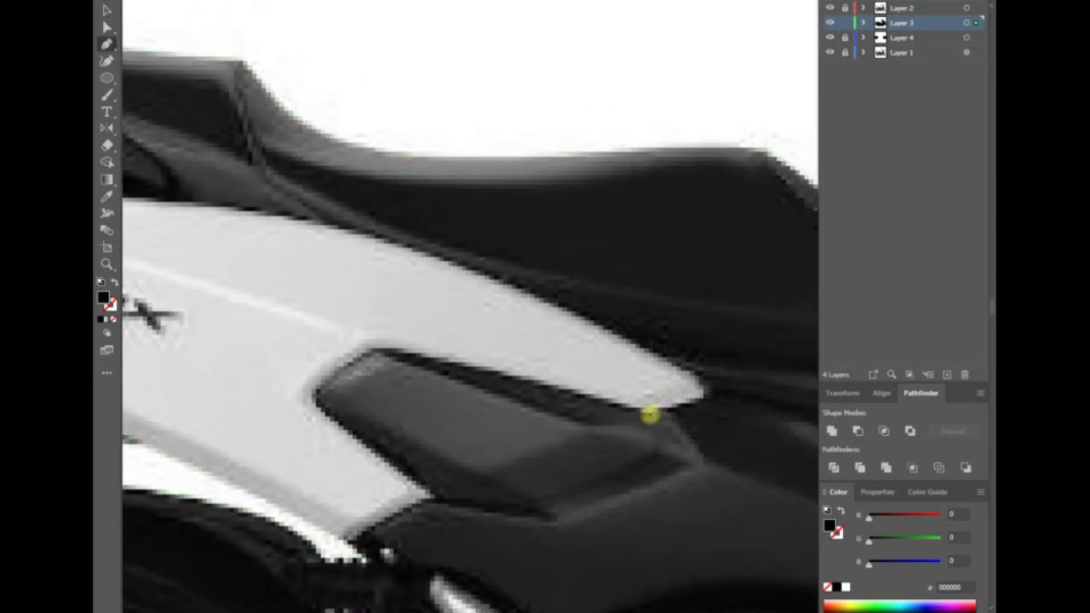
- Trace a closed outline of the N-MAX side panel from the tail light corner
{"action": "left_click", "coordinate": [648, 415]}
{"action": "scroll", "coordinate": [579, 331], "scroll_direction": "down", "scroll_amount": 3}
{"action": "scroll", "coordinate": [462, 326], "scroll_direction": "up", "scroll_amount": 3}
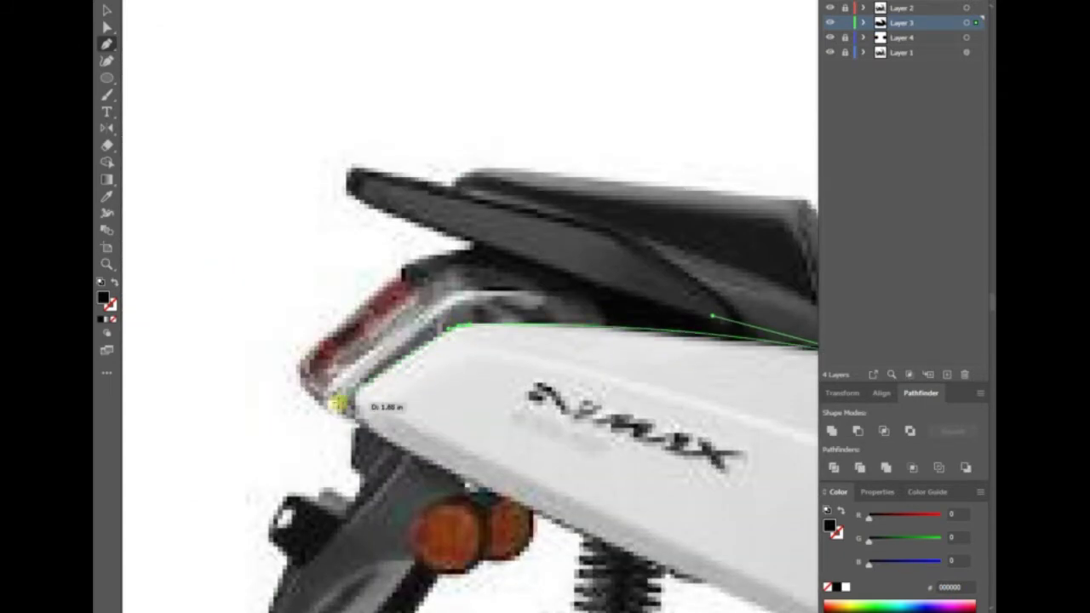
{"action": "left_click", "coordinate": [338, 404]}
{"action": "scroll", "coordinate": [349, 426], "scroll_direction": "down", "scroll_amount": 2}
{"action": "scroll", "coordinate": [358, 426], "scroll_direction": "up", "scroll_amount": 3}
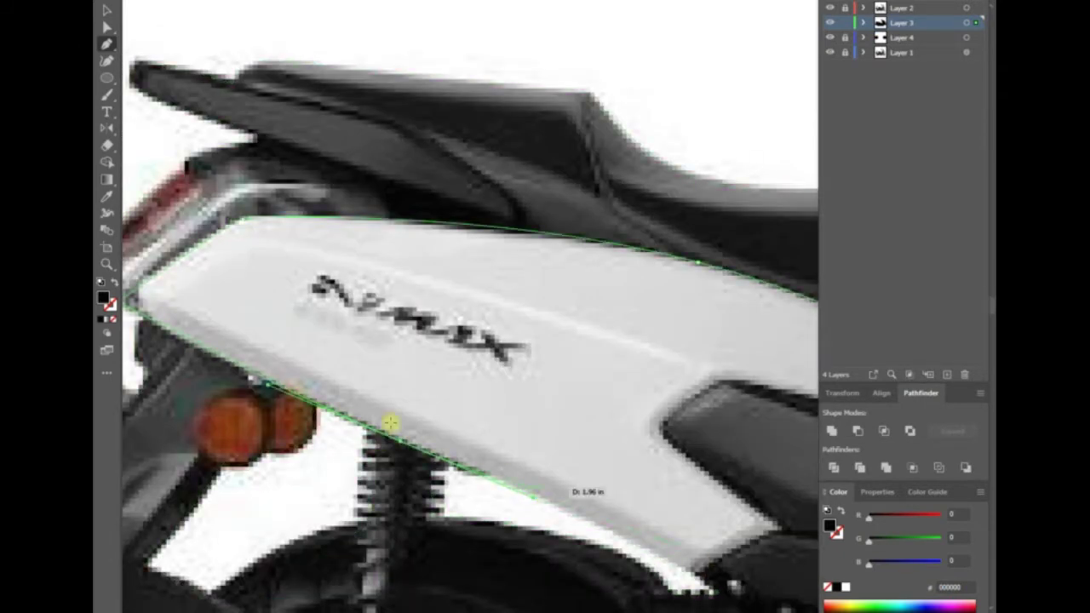
{"action": "left_click", "coordinate": [694, 568]}
{"action": "left_click", "coordinate": [779, 527]}
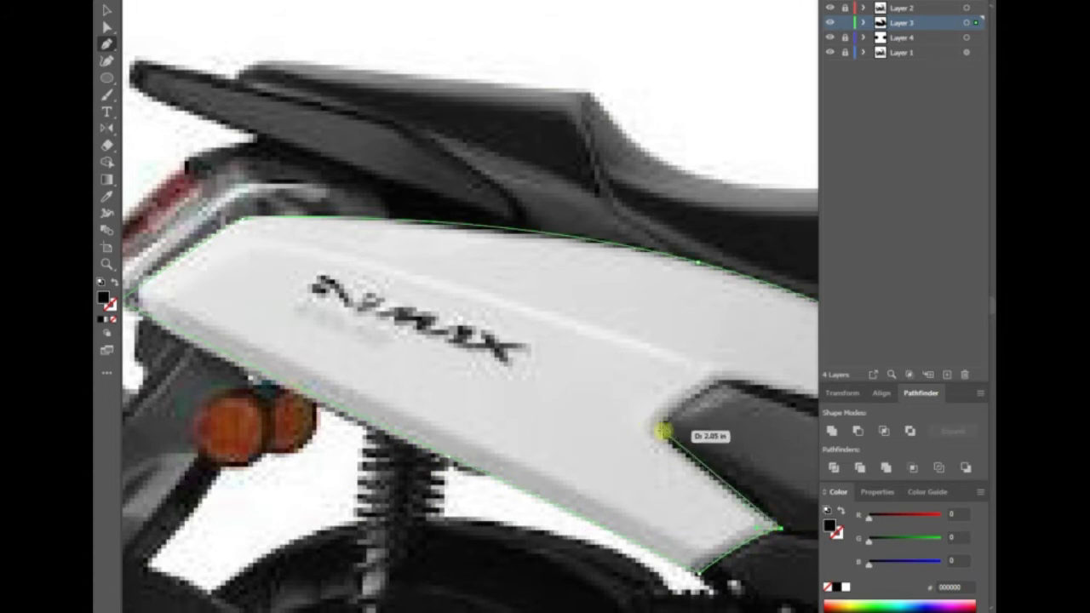
{"action": "scroll", "coordinate": [628, 401], "scroll_direction": "up", "scroll_amount": 2}
{"action": "left_click", "coordinate": [457, 410]}
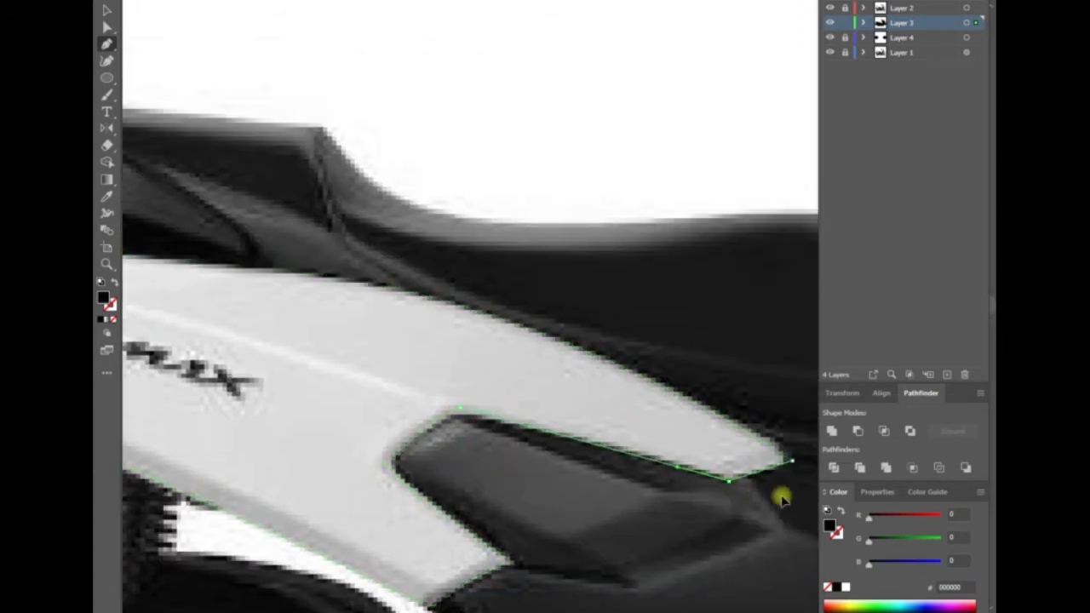
{"action": "left_click", "coordinate": [387, 460]}
- Adjust the side panel's tip anchor and round off one corner with Direct Selection
{"action": "key", "text": "a"}
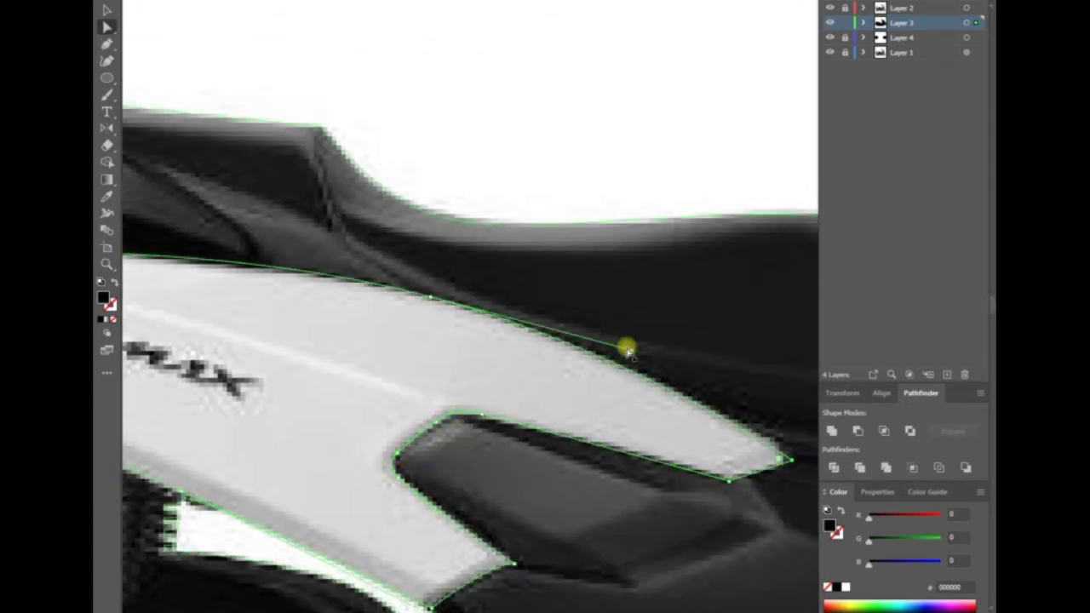
{"action": "left_click_drag", "start_coordinate": [791, 458], "coordinate": [601, 446]}
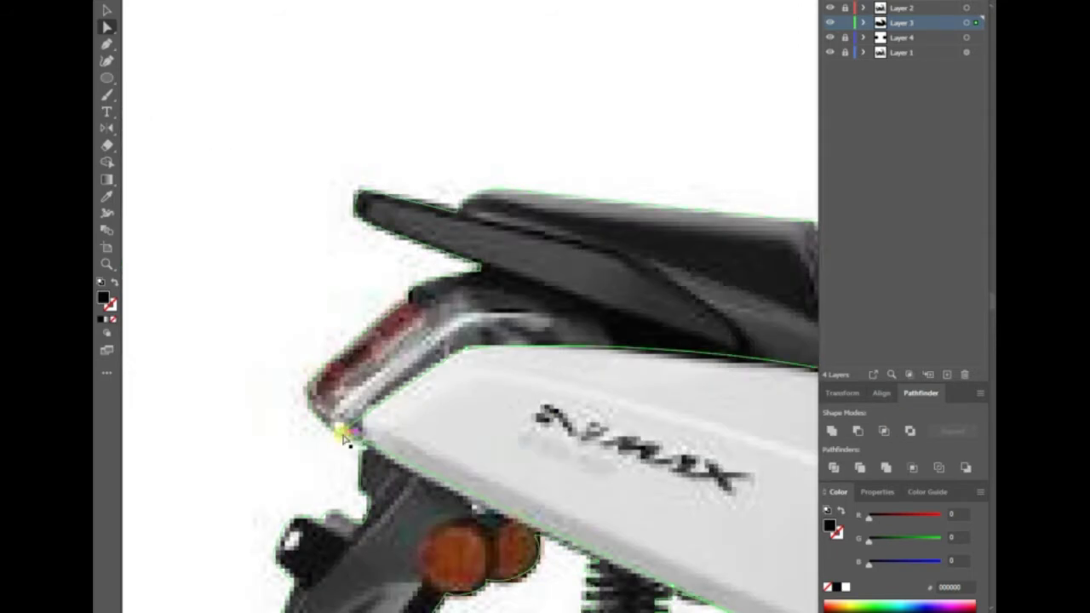
{"action": "left_click_drag", "start_coordinate": [348, 433], "coordinate": [380, 432]}
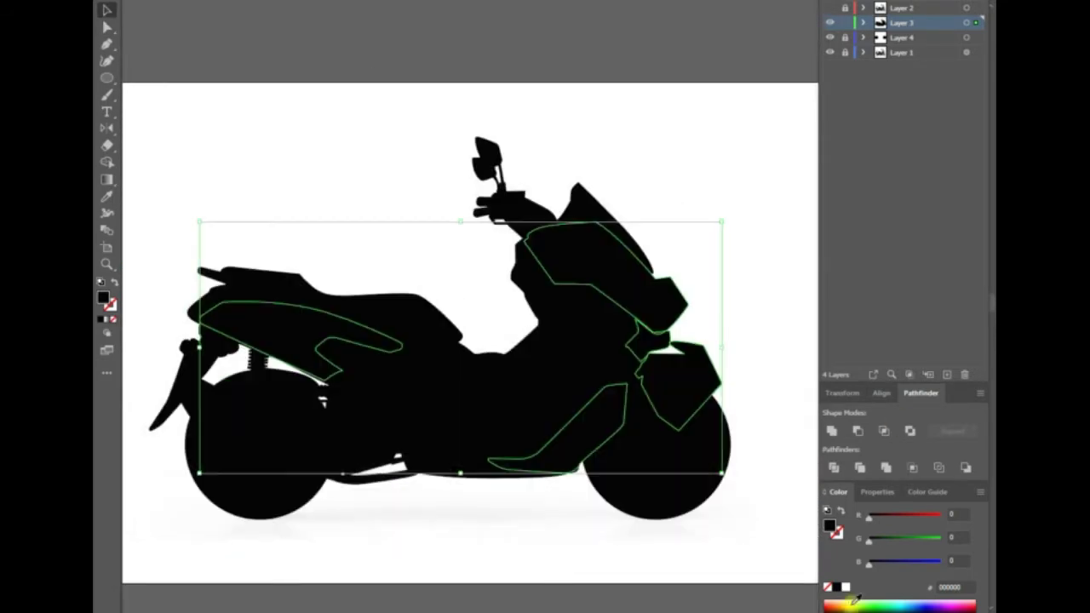
- Fill the traced panel shapes with white and apply a zero-distance move
{"action": "left_click", "coordinate": [853, 598]}
{"action": "key", "text": "Return"}
{"action": "type", "text": "0"}
{"action": "key", "text": "Return"}
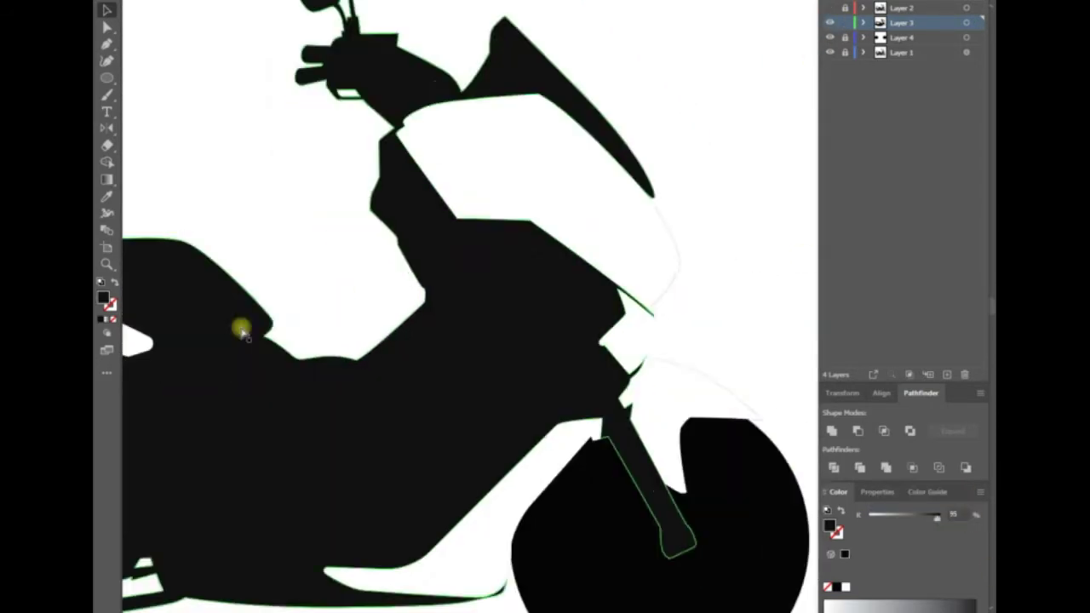
- Pen-trace the lower side panel's top edge and front down to its lower front corner
{"action": "key", "text": "p"}
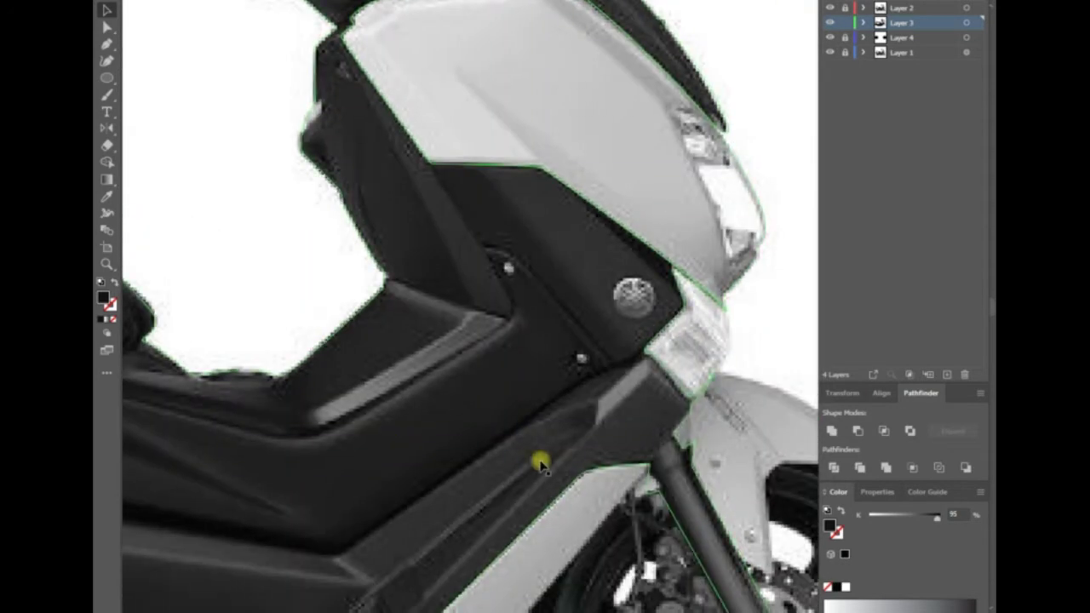
{"action": "left_click", "coordinate": [587, 377]}
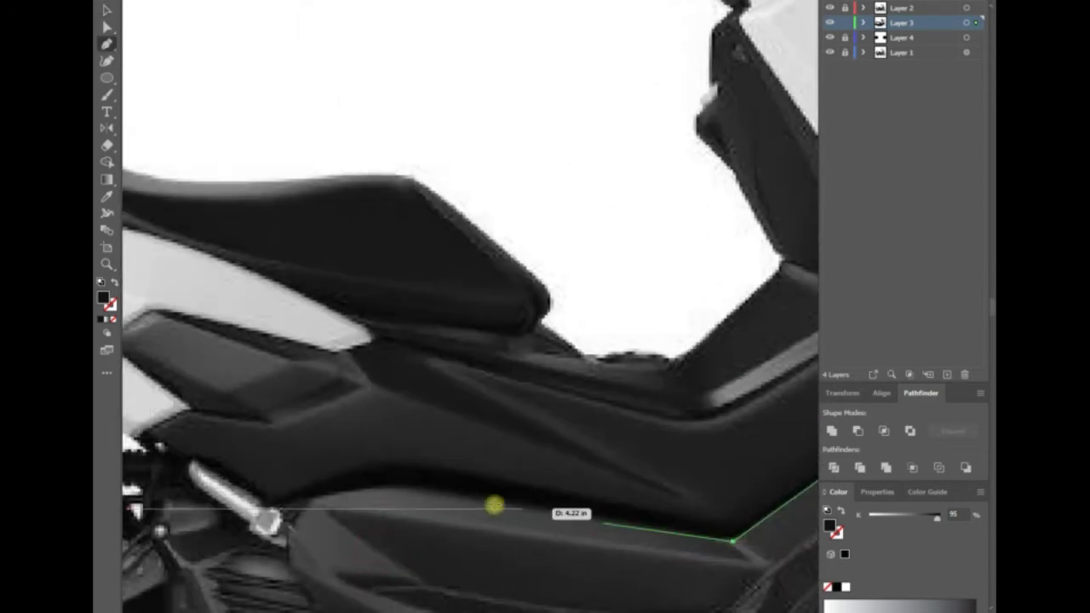
{"action": "left_click", "coordinate": [382, 488]}
{"action": "left_click", "coordinate": [312, 500]}
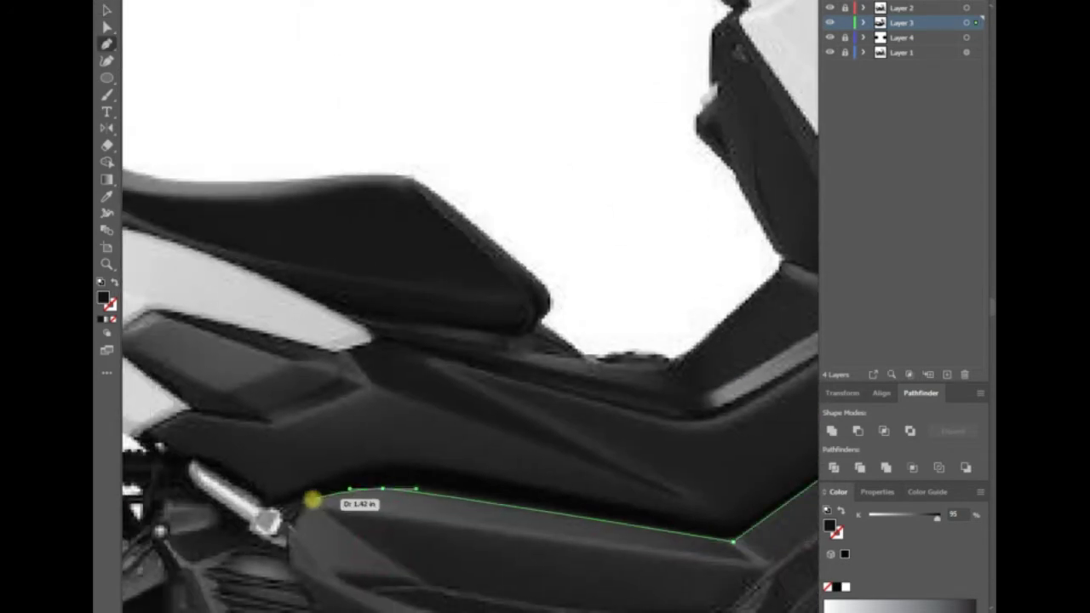
{"action": "scroll", "coordinate": [281, 443], "scroll_direction": "down", "scroll_amount": 5}
{"action": "left_click", "coordinate": [287, 352]}
{"action": "left_click", "coordinate": [292, 400]}
{"action": "left_click", "coordinate": [339, 471]}
{"action": "left_click", "coordinate": [387, 530]}
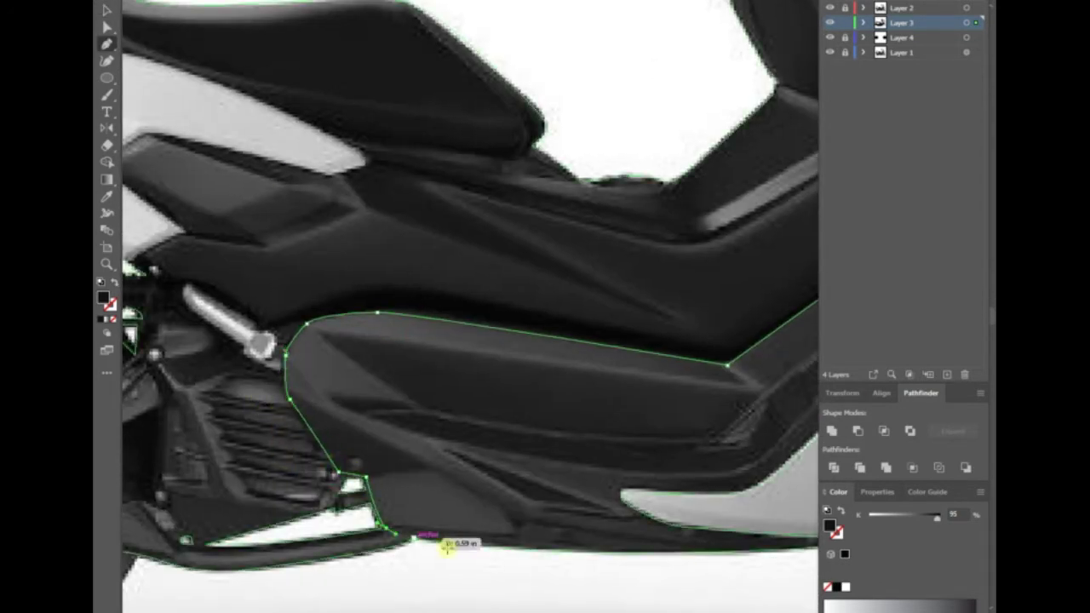
- Curve the outline along the panel's bottom edge to the rear corner and close the path
{"action": "scroll", "coordinate": [401, 535], "scroll_direction": "right", "scroll_amount": 3}
{"action": "scroll", "coordinate": [401, 535], "scroll_direction": "down", "scroll_amount": 1}
{"action": "left_click_drag", "start_coordinate": [613, 515], "coordinate": [611, 514]}
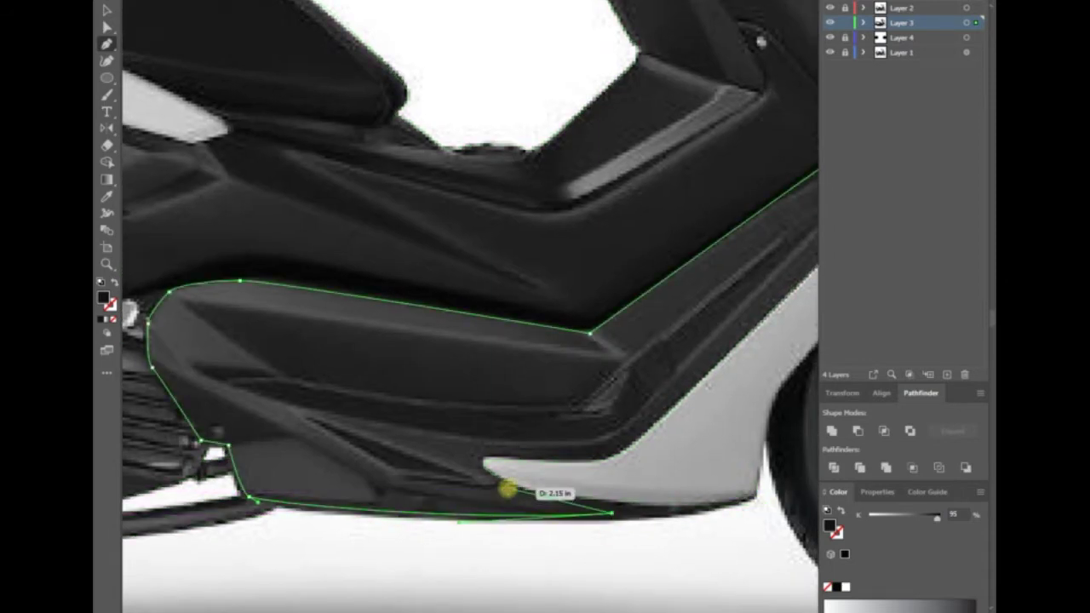
{"action": "mouse_move", "coordinate": [405, 481]}
{"action": "left_mouse_down"}
{"action": "mouse_move", "coordinate": [491, 482]}
{"action": "mouse_move", "coordinate": [488, 453]}
{"action": "left_mouse_up"}
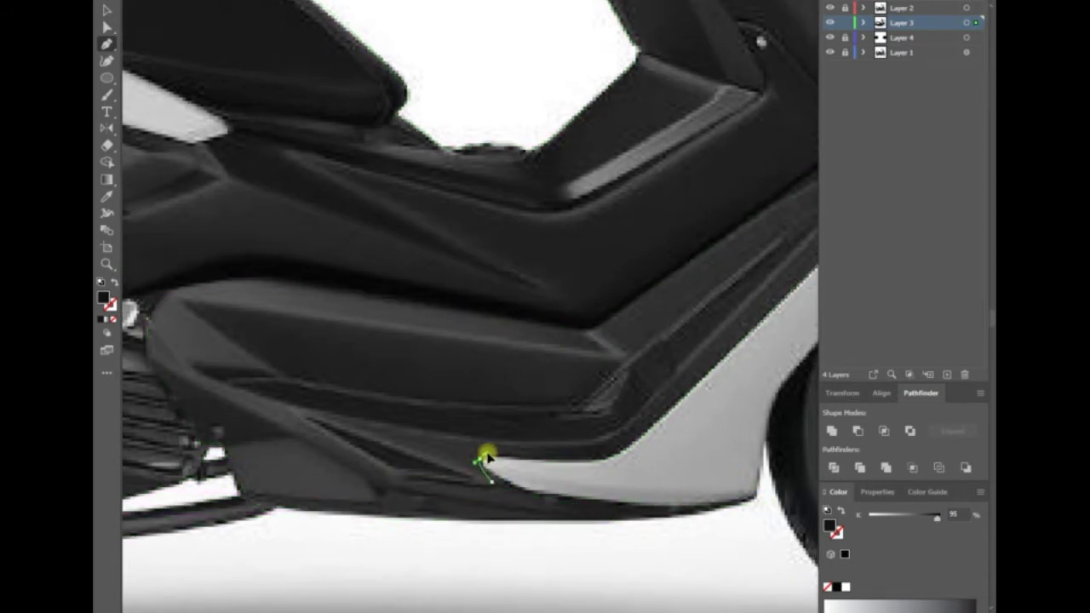
{"action": "left_click", "coordinate": [617, 454]}
{"action": "scroll", "coordinate": [672, 395], "scroll_direction": "up", "scroll_amount": 5}
{"action": "scroll", "coordinate": [672, 395], "scroll_direction": "left", "scroll_amount": 7}
{"action": "left_click", "coordinate": [646, 407]}
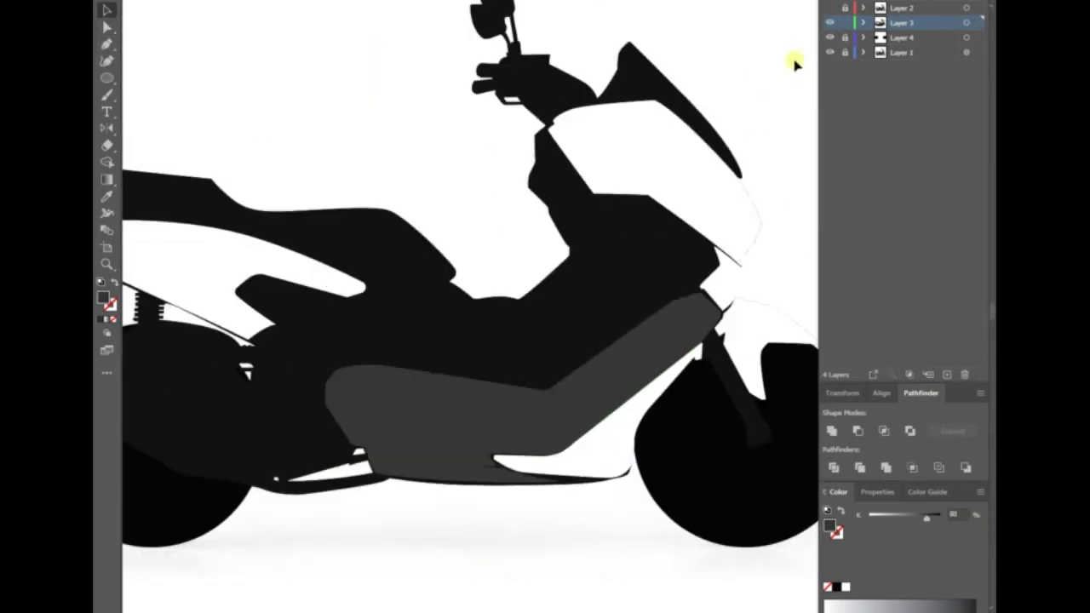
- Fill the lower side panel 80% grey and begin tracing a shading shape inside it
{"action": "left_click", "coordinate": [833, 8]}
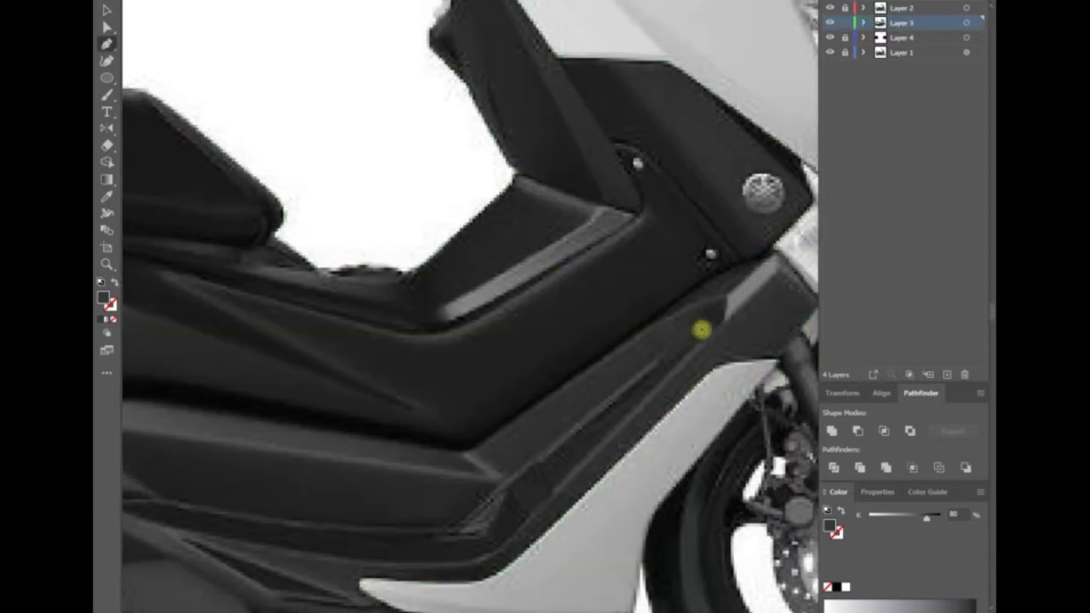
{"action": "left_click", "coordinate": [499, 548]}
{"action": "left_click_drag", "start_coordinate": [419, 564], "coordinate": [389, 567]}
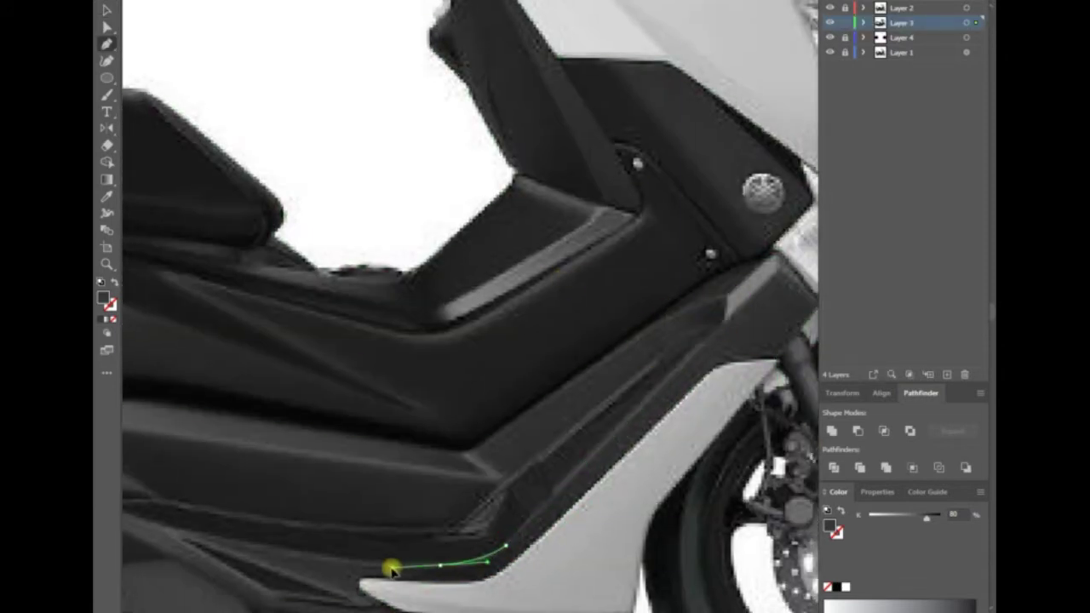
{"action": "scroll", "coordinate": [390, 567], "scroll_direction": "left", "scroll_amount": 5}
{"action": "left_click", "coordinate": [340, 491]}
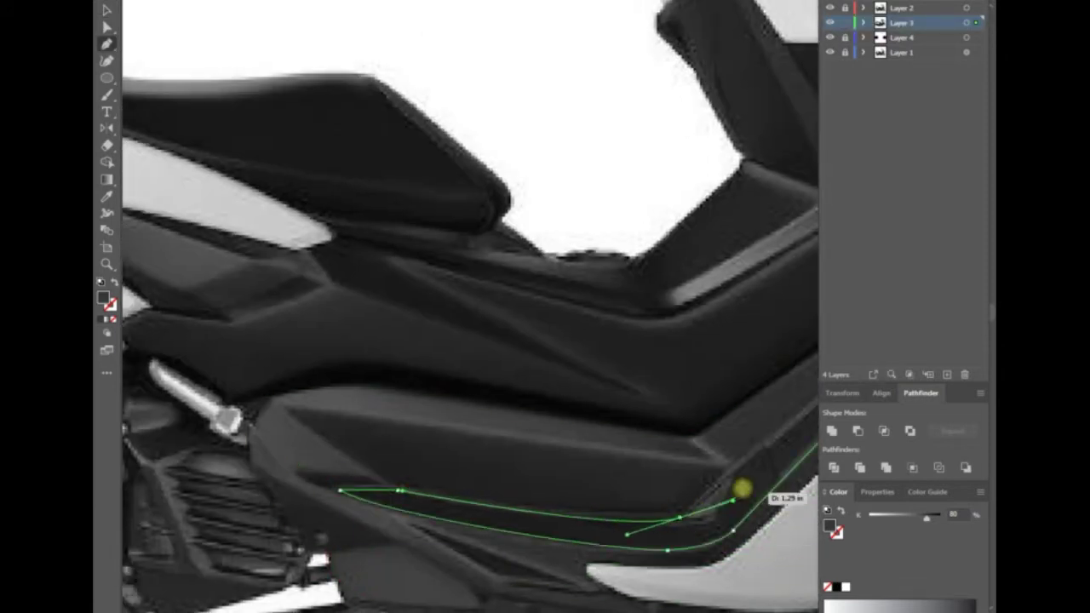
{"action": "scroll", "coordinate": [742, 486], "scroll_direction": "right", "scroll_amount": 5}
{"action": "scroll", "coordinate": [741, 486], "scroll_direction": "up", "scroll_amount": 1}
{"action": "left_click", "coordinate": [604, 481]}
- Shape the shading strip's curved corners and close it on its start point
{"action": "left_click_drag", "start_coordinate": [761, 355], "coordinate": [706, 346]}
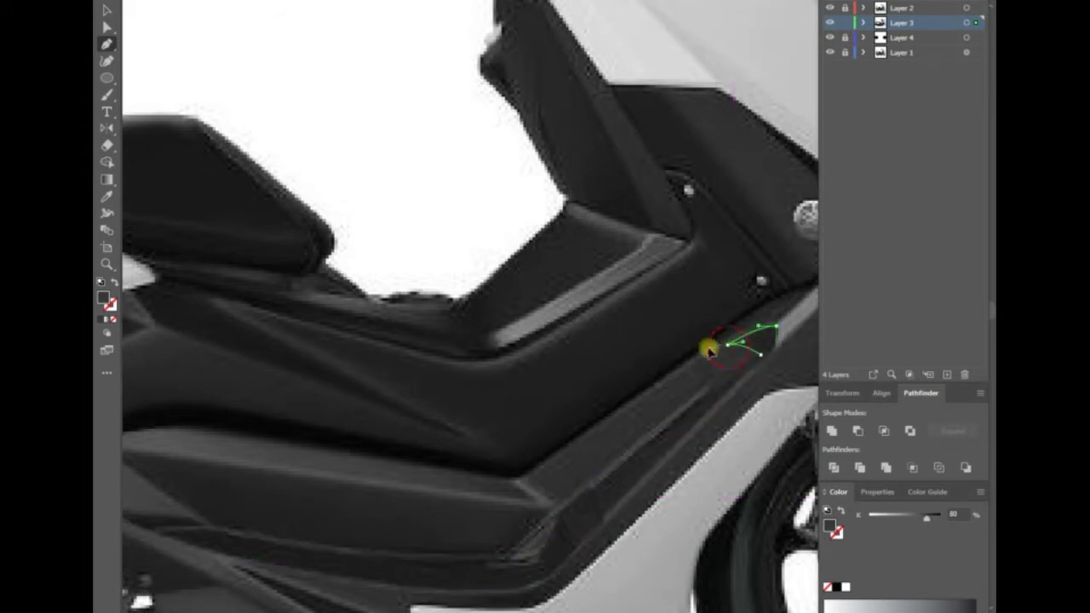
{"action": "scroll", "coordinate": [706, 346], "scroll_direction": "down", "scroll_amount": 2}
{"action": "scroll", "coordinate": [383, 437], "scroll_direction": "up", "scroll_amount": 2}
{"action": "left_click_drag", "start_coordinate": [345, 432], "coordinate": [313, 430]}
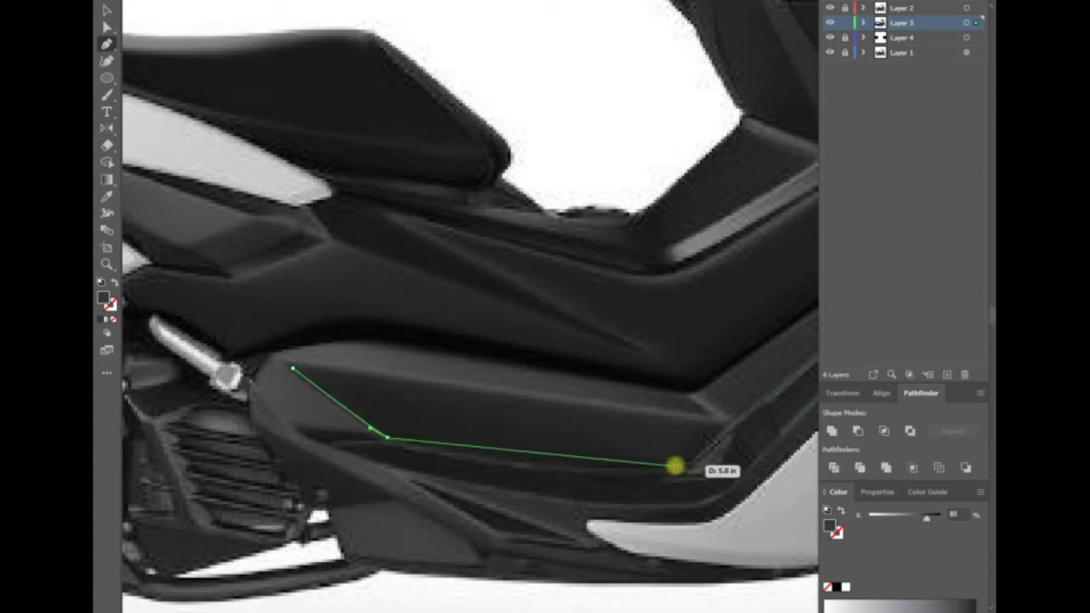
{"action": "left_click", "coordinate": [674, 466]}
{"action": "left_click", "coordinate": [718, 430]}
{"action": "left_click", "coordinate": [292, 368]}
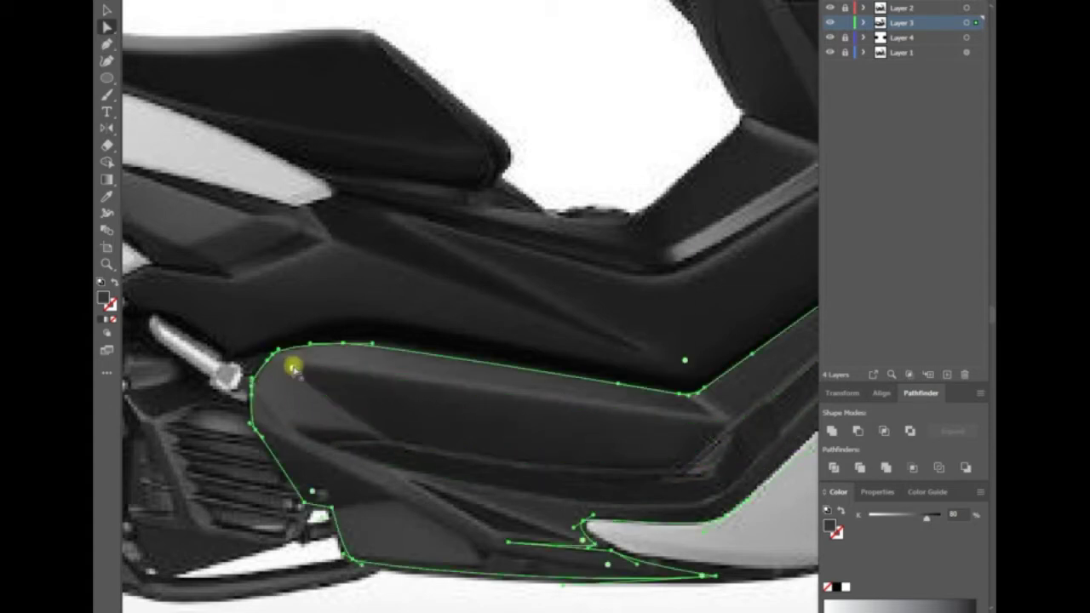
- Darken the two inner shading shapes to 90% grey
{"action": "key", "text": "v"}
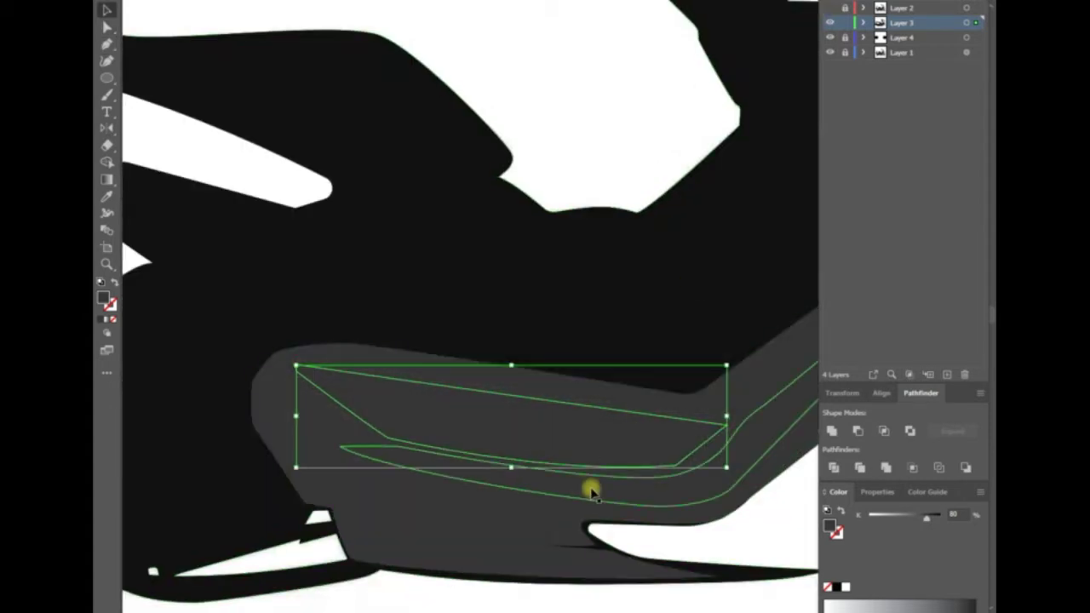
{"action": "left_click", "coordinate": [590, 491], "text": "shift"}
{"action": "left_click_drag", "start_coordinate": [926, 516], "coordinate": [934, 516]}
- Trace the next shading shape along the panel's bottom edge
{"action": "key", "text": "p"}
{"action": "left_click", "coordinate": [253, 423]}
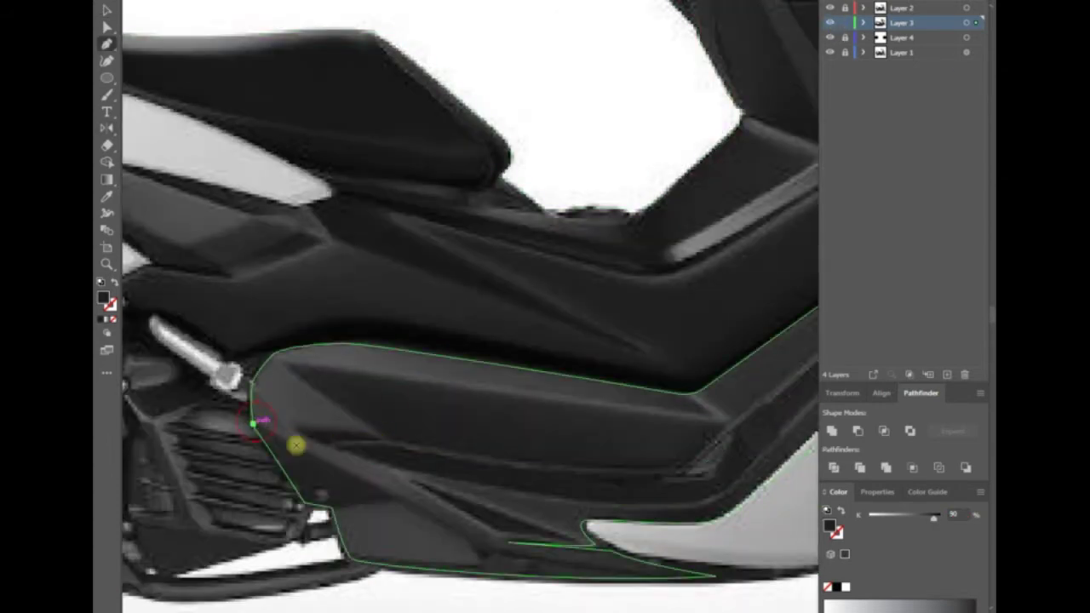
{"action": "left_click", "coordinate": [392, 497]}
{"action": "left_click", "coordinate": [331, 507]}
{"action": "left_click", "coordinate": [302, 502]}
- Trace and close a lower shading shape under the panel
{"action": "left_click", "coordinate": [409, 479]}
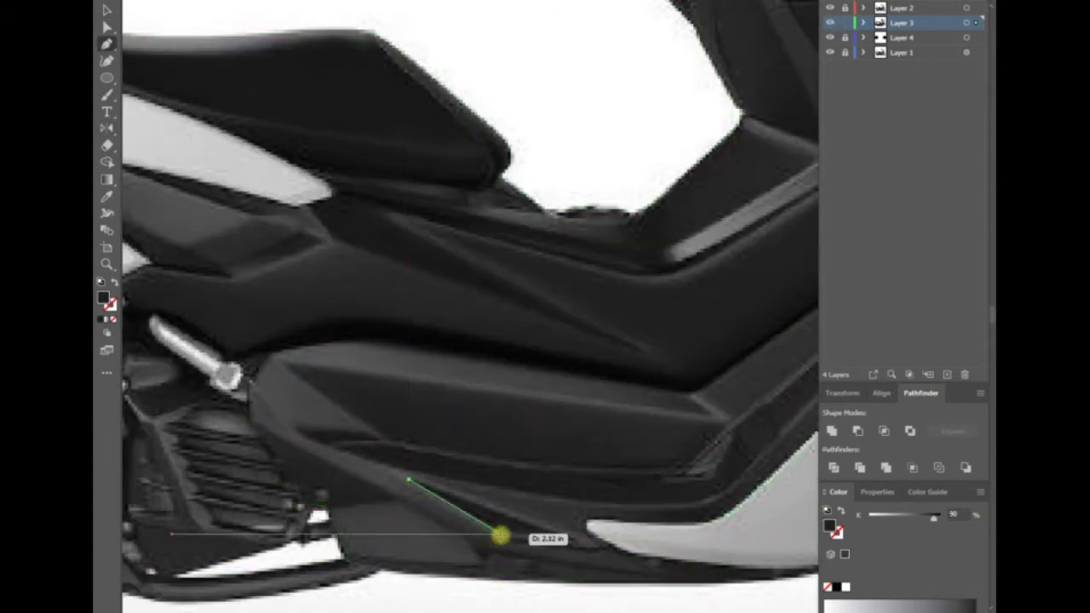
{"action": "scroll", "coordinate": [414, 481], "scroll_direction": "down", "scroll_amount": 2}
{"action": "left_click", "coordinate": [554, 489]}
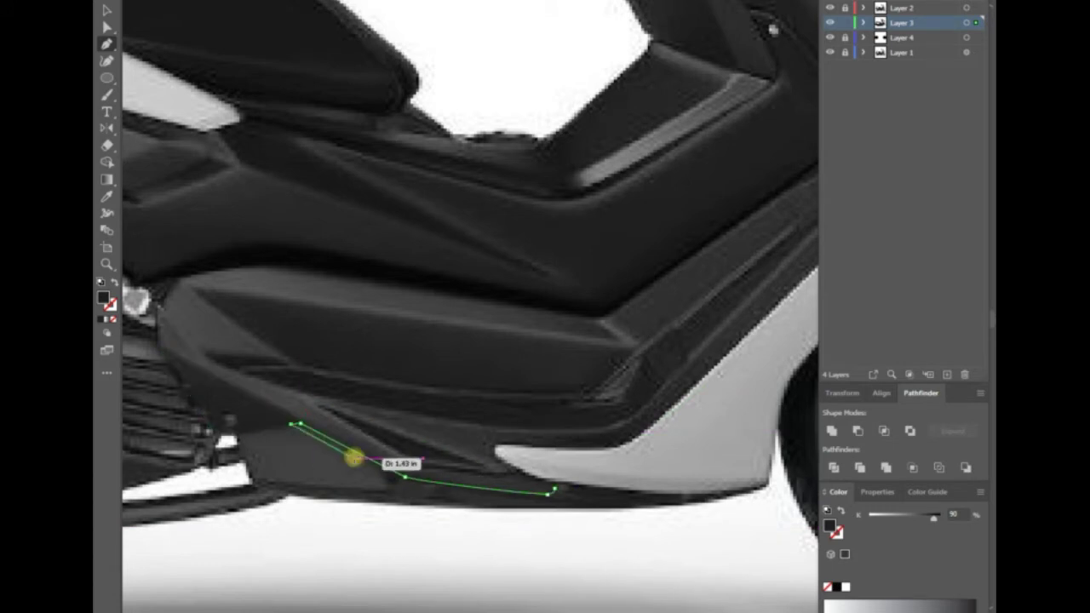
{"action": "left_click", "coordinate": [386, 489]}
{"action": "left_click", "coordinate": [257, 479]}
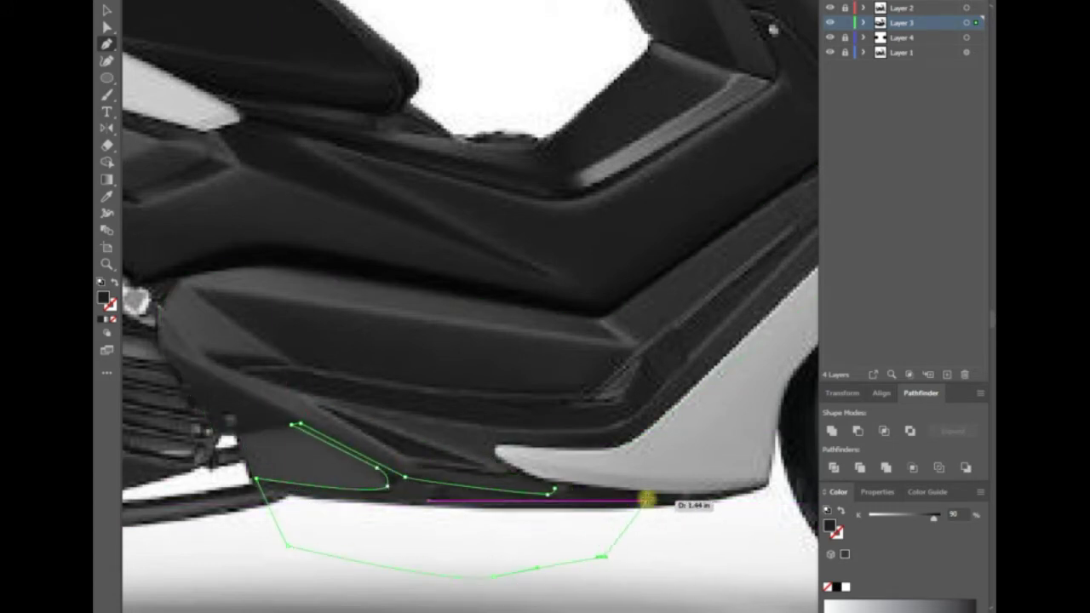
{"action": "left_click", "coordinate": [647, 499]}
- Trim away the part of the lower shading shape below the panel via a clipping command
{"action": "key", "text": "v"}
{"action": "key", "text": "Return"}
{"action": "key", "text": "Escape"}
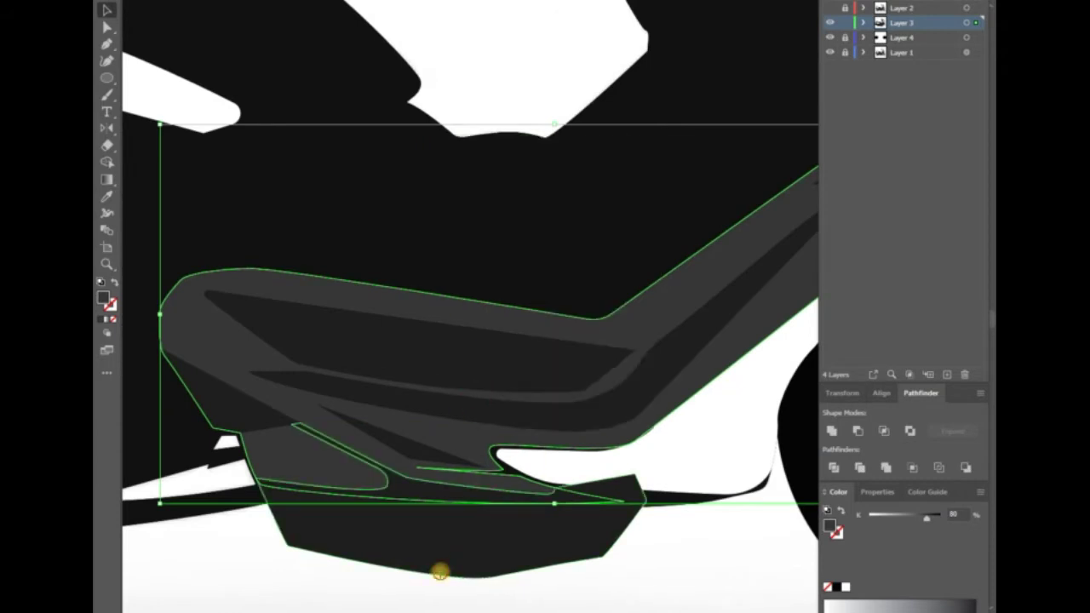
{"action": "right_click", "coordinate": [701, 376]}
{"action": "left_click", "coordinate": [742, 474]}
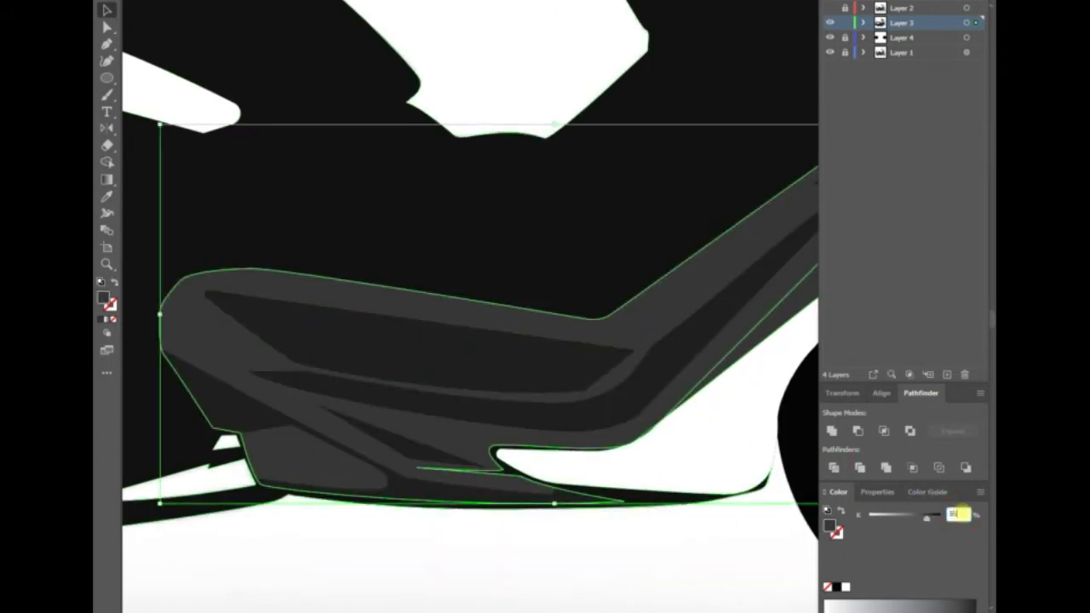
- Check the inner shading shapes, deselect them and show the reference photo again
{"action": "left_click", "coordinate": [213, 365]}
{"action": "left_click", "coordinate": [382, 407], "text": "shift"}
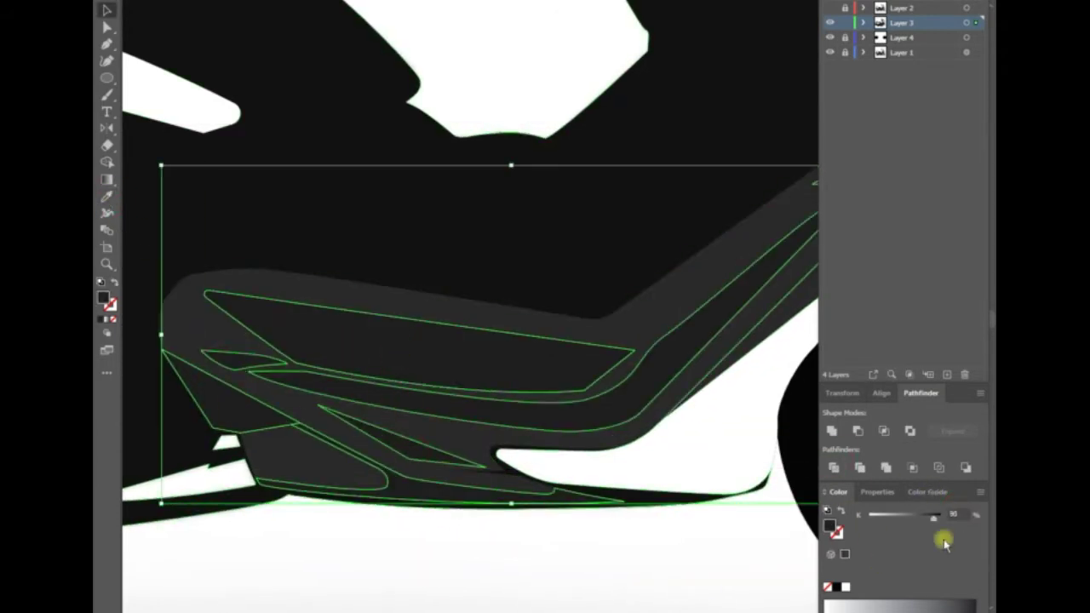
{"action": "left_click", "coordinate": [480, 548]}
{"action": "left_click", "coordinate": [830, 7]}
- Pen-trace the strip from below the headlight along the panel front to its rear end
{"action": "scroll", "coordinate": [567, 346], "scroll_direction": "up", "scroll_amount": 2}
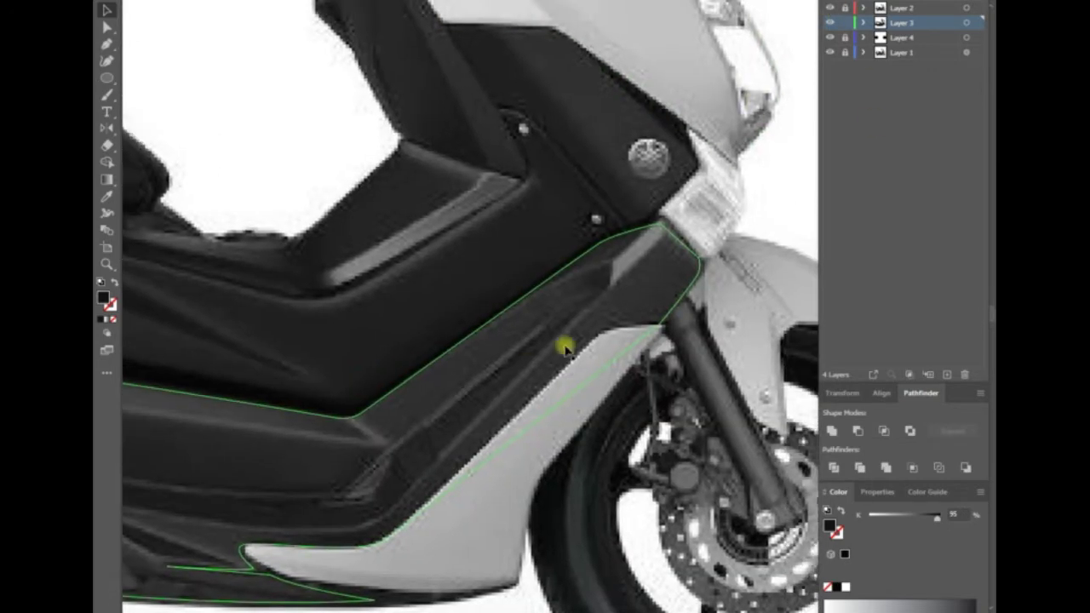
{"action": "key", "text": "p"}
{"action": "left_click", "coordinate": [660, 224]}
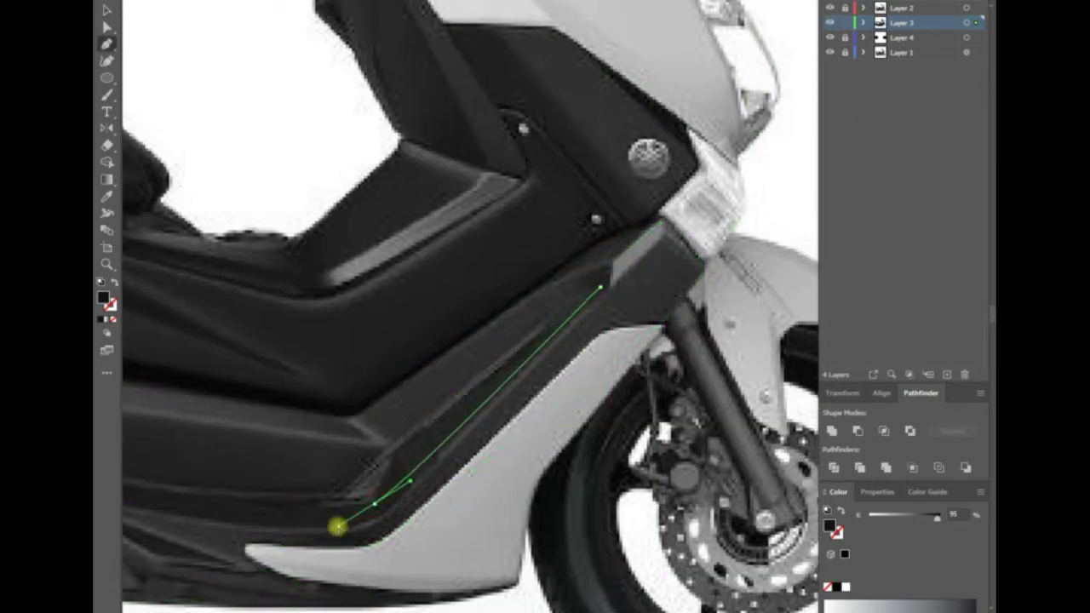
{"action": "left_click_drag", "start_coordinate": [338, 526], "coordinate": [760, 480]}
{"action": "left_click_drag", "start_coordinate": [451, 458], "coordinate": [426, 452]}
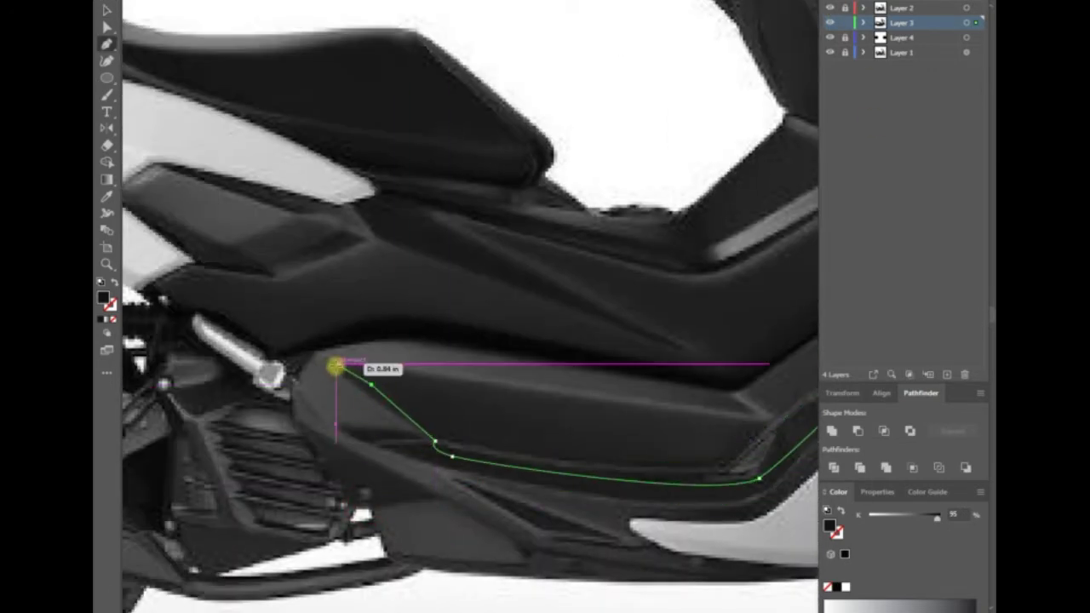
{"action": "left_click", "coordinate": [316, 353]}
{"action": "left_click", "coordinate": [262, 402]}
- Complete the strip's lower rear edge and close it near the headlight
{"action": "left_click", "coordinate": [295, 421]}
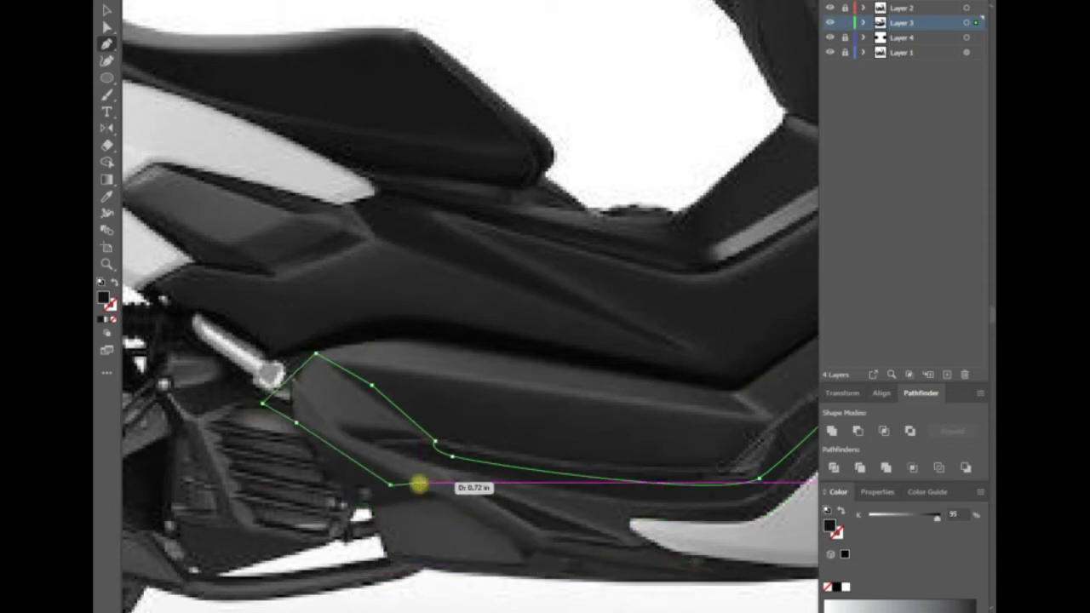
{"action": "scroll", "coordinate": [418, 503], "scroll_direction": "right", "scroll_amount": 3}
{"action": "scroll", "coordinate": [621, 499], "scroll_direction": "down", "scroll_amount": 5}
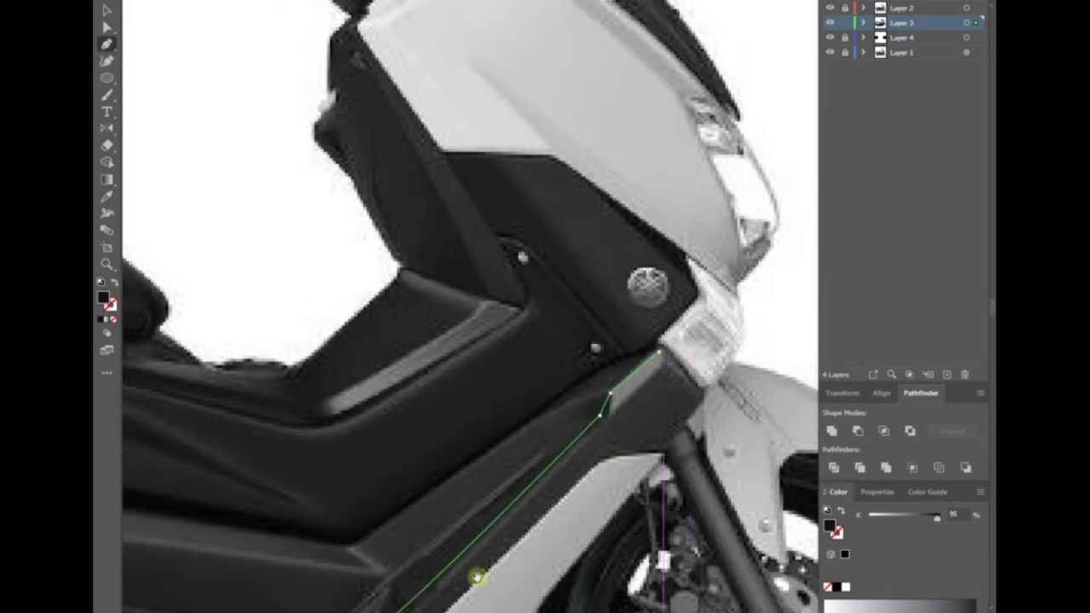
{"action": "left_click", "coordinate": [698, 389]}
{"action": "left_click", "coordinate": [662, 353]}
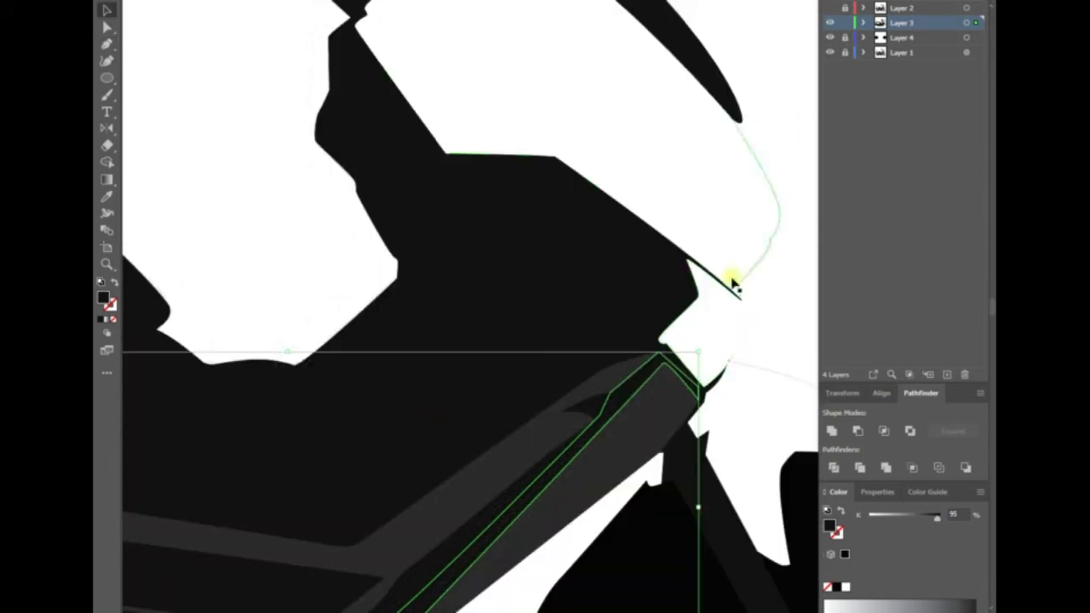
- Give the strip its 80% grey fill, then reselect it and bring up the Move options
{"action": "key", "text": "i"}
{"action": "scroll", "coordinate": [727, 304], "scroll_direction": "down", "scroll_amount": 3}
{"action": "key", "text": "v"}
{"action": "left_click", "coordinate": [571, 354]}
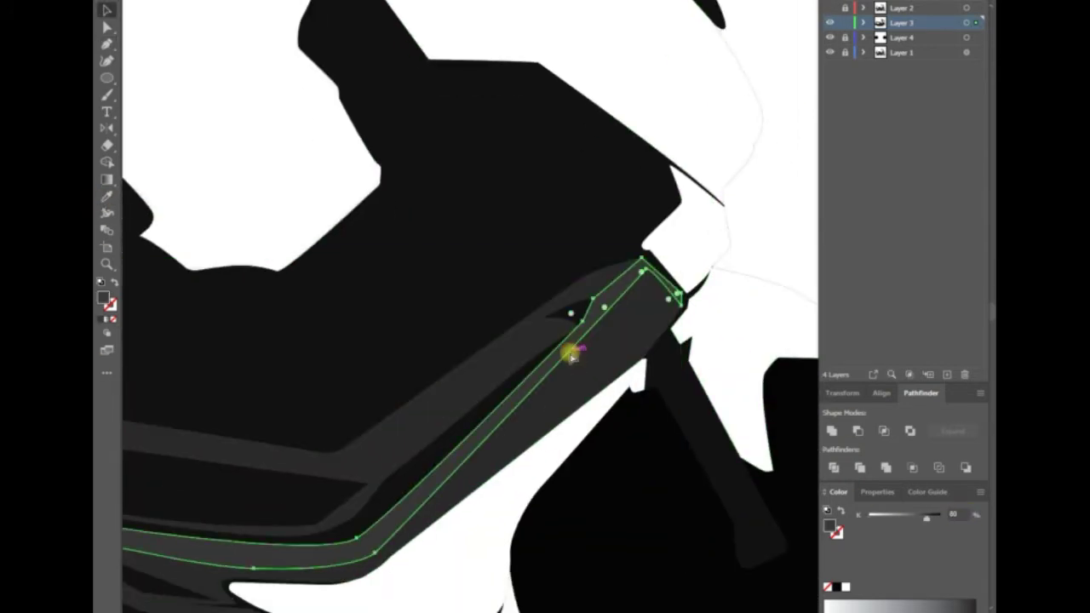
{"action": "left_click", "coordinate": [791, 241]}
{"action": "scroll", "coordinate": [689, 258], "scroll_direction": "down", "scroll_amount": 2}
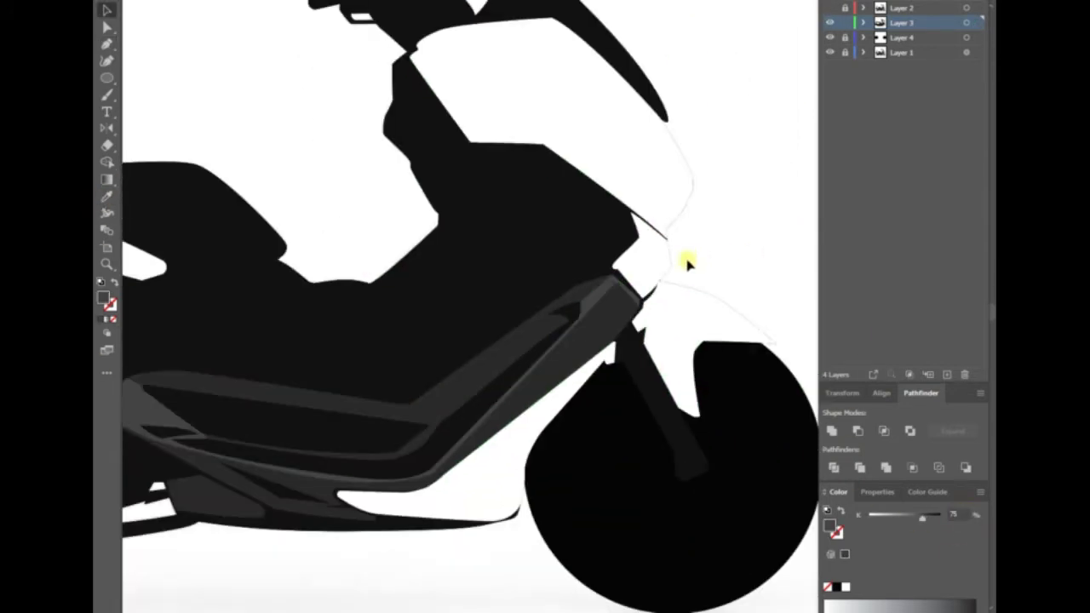
{"action": "scroll", "coordinate": [394, 563], "scroll_direction": "down", "scroll_amount": 1}
{"action": "left_click", "coordinate": [338, 423]}
{"action": "left_click", "coordinate": [590, 564]}
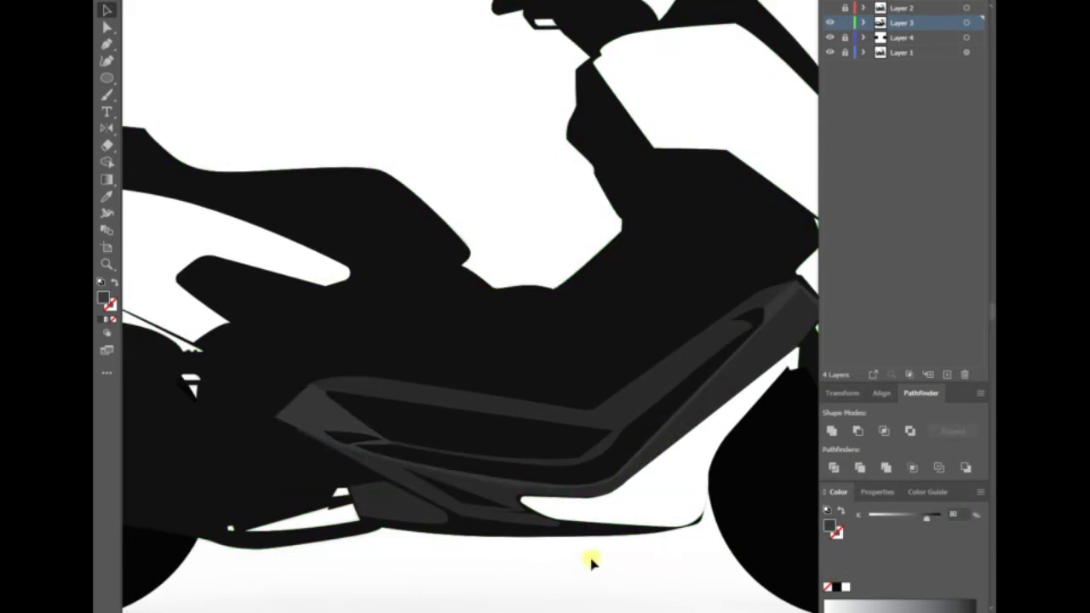
{"action": "scroll", "coordinate": [591, 565], "scroll_direction": "up", "scroll_amount": 2}
{"action": "left_click", "coordinate": [212, 452]}
{"action": "key", "text": "Return"}
- Bring the white front panel forward in front of the grey strip
{"action": "left_click", "coordinate": [443, 392]}
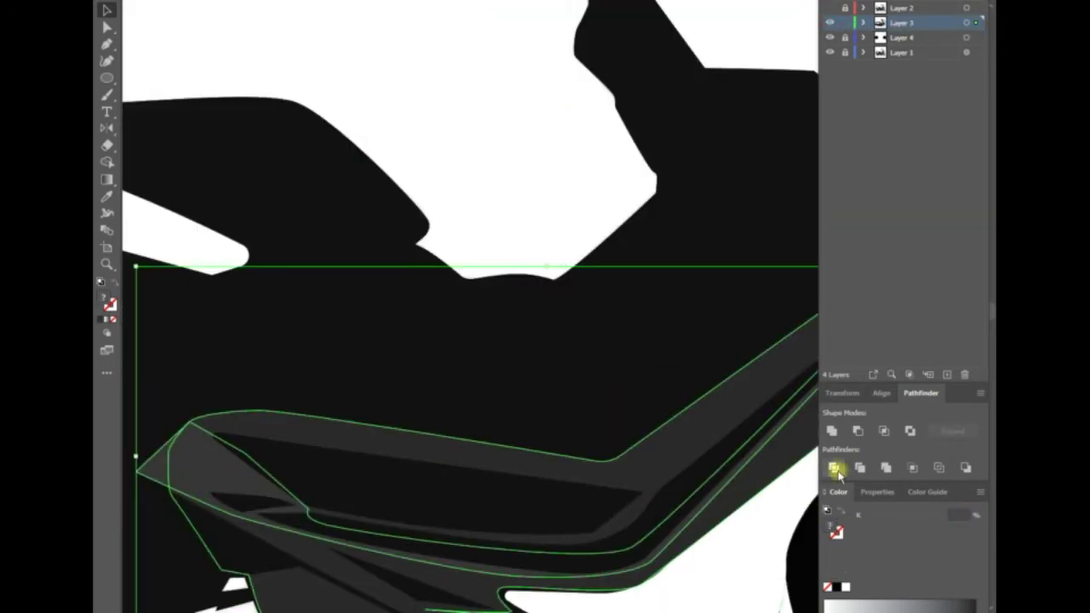
{"action": "scroll", "coordinate": [311, 369], "scroll_direction": "up", "scroll_amount": 2}
{"action": "scroll", "coordinate": [418, 559], "scroll_direction": "down", "scroll_amount": 2}
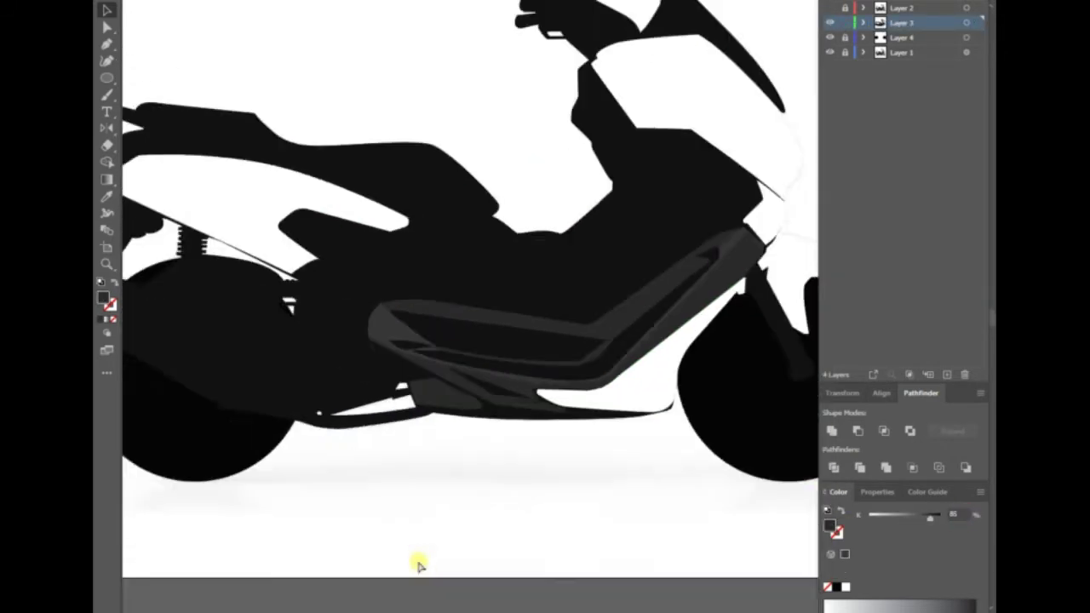
{"action": "scroll", "coordinate": [418, 565], "scroll_direction": "up", "scroll_amount": 2}
{"action": "scroll", "coordinate": [463, 550], "scroll_direction": "up", "scroll_amount": 1}
{"action": "left_click", "coordinate": [400, 511]}
{"action": "right_click", "coordinate": [417, 555]}
{"action": "left_click", "coordinate": [523, 512]}
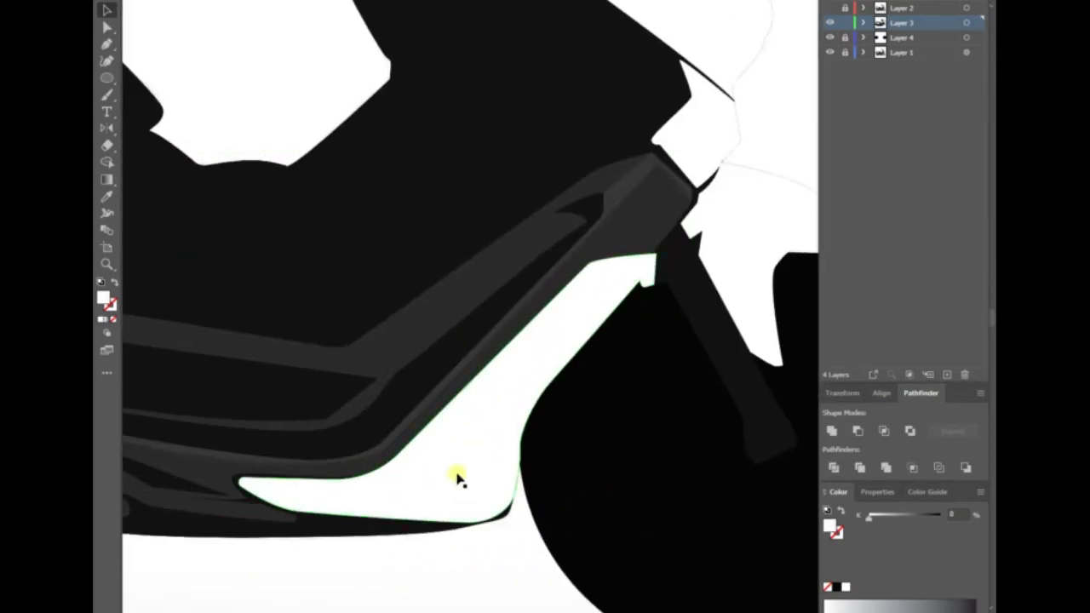
- Select the scooter silhouette compound path in Layer 3 and apply a transform to it
{"action": "scroll", "coordinate": [438, 573], "scroll_direction": "down", "scroll_amount": 3}
{"action": "left_click", "coordinate": [526, 598]}
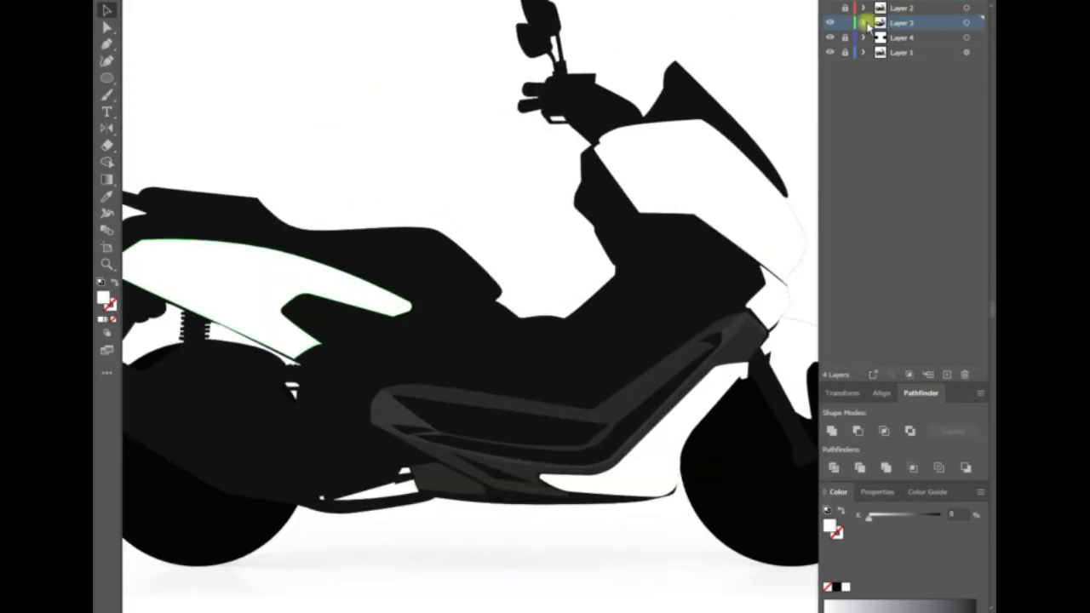
{"action": "left_click", "coordinate": [862, 23]}
{"action": "scroll", "coordinate": [372, 312], "scroll_direction": "down", "scroll_amount": 2}
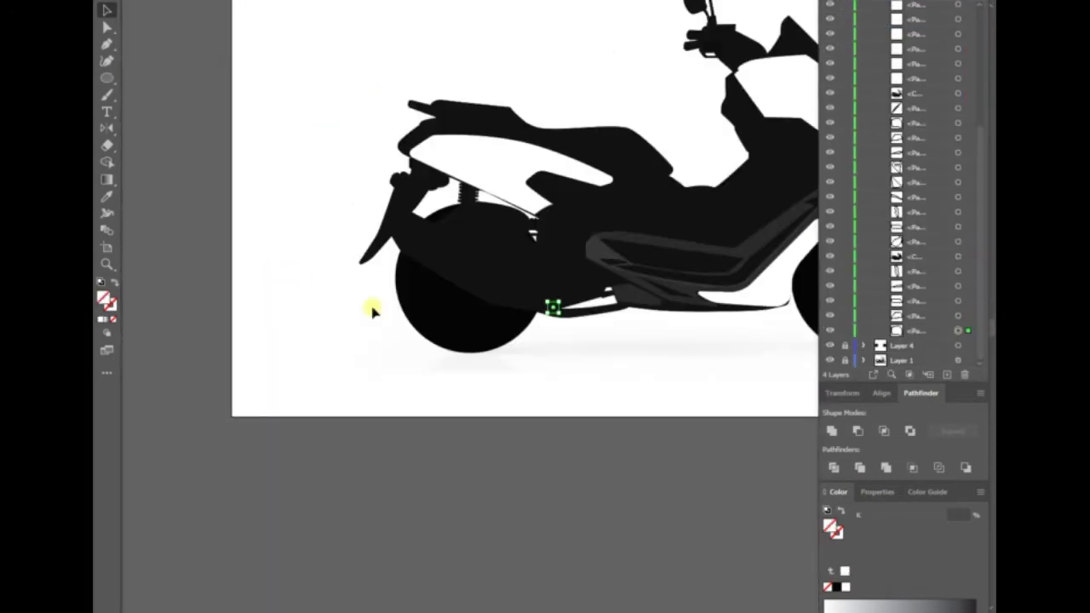
{"action": "scroll", "coordinate": [960, 322], "scroll_direction": "up", "scroll_amount": 3}
{"action": "left_click", "coordinate": [958, 328]}
{"action": "right_click", "coordinate": [345, 424]}
{"action": "left_click", "coordinate": [511, 561]}
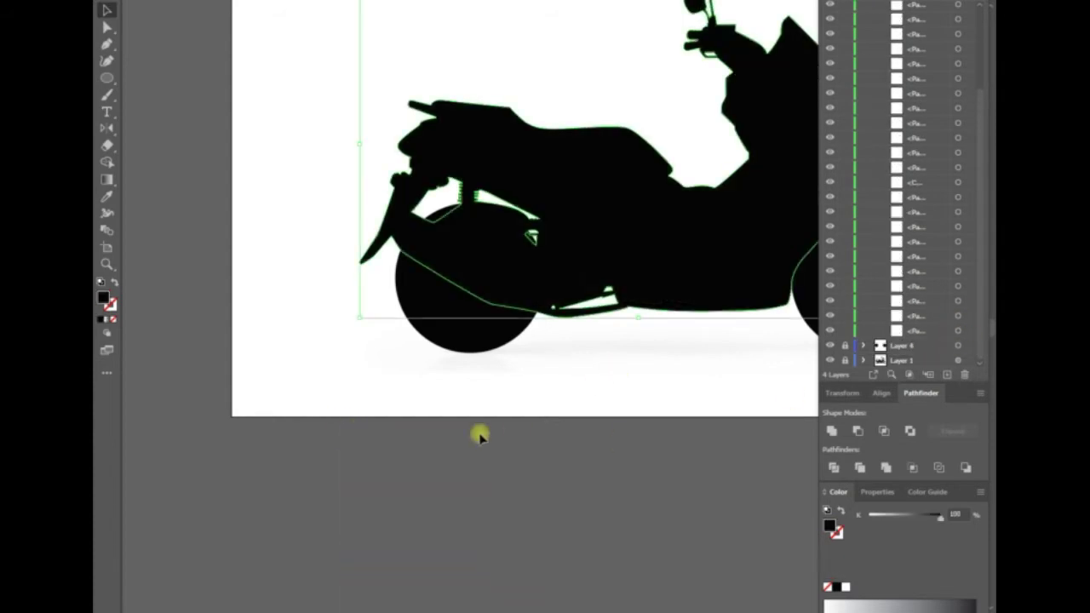
{"action": "right_click", "coordinate": [418, 194]}
{"action": "left_click", "coordinate": [621, 413]}
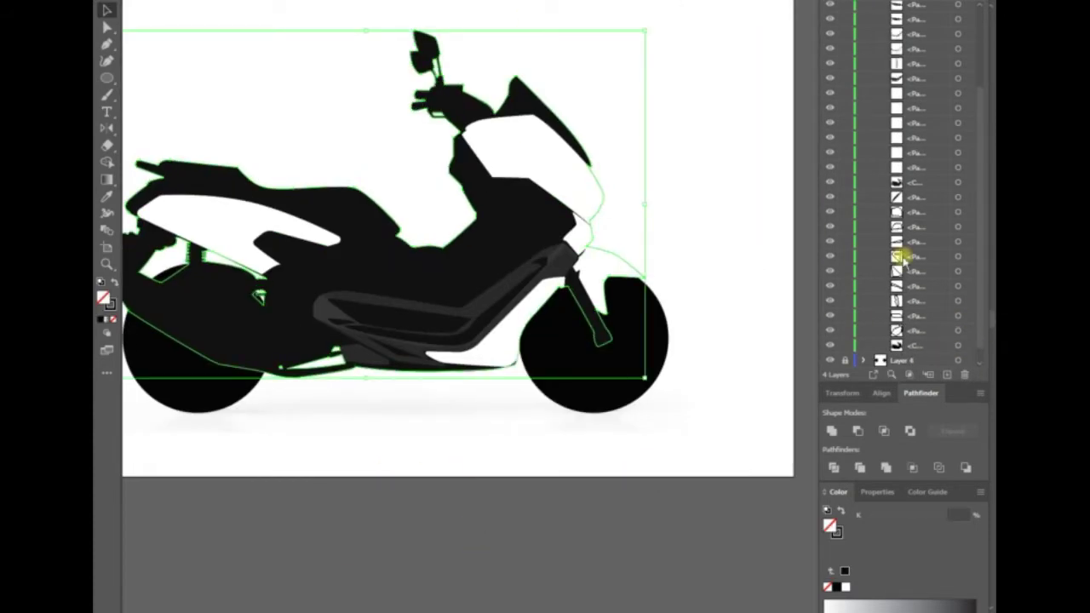
- Put the silhouette outline on a new Layer 5 with its stroke aligned outside
{"action": "scroll", "coordinate": [900, 250], "scroll_direction": "up", "scroll_amount": 5}
{"action": "left_click", "coordinate": [947, 374]}
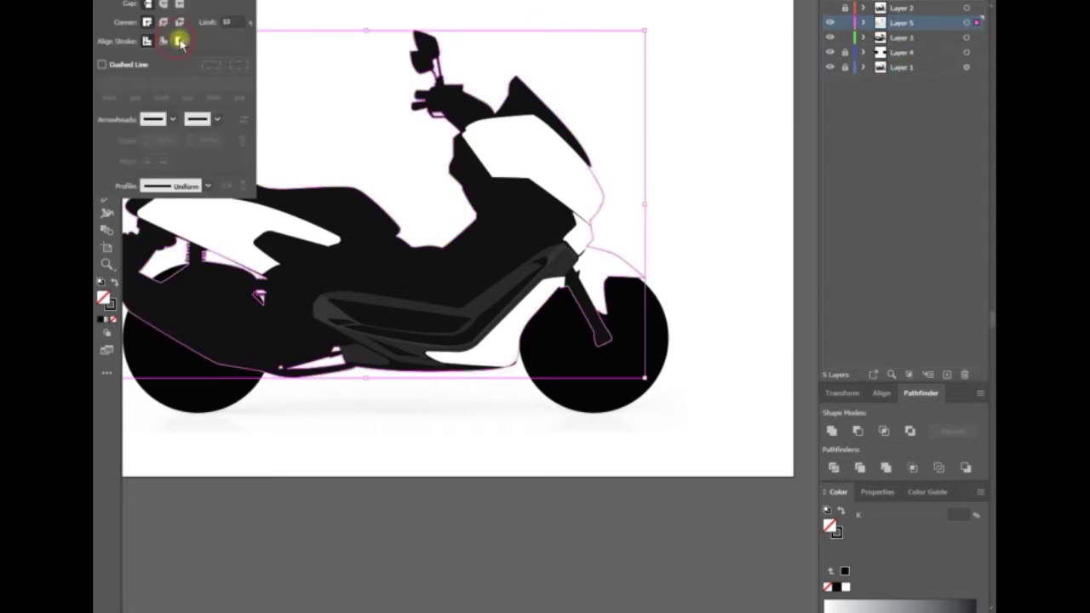
{"action": "left_click", "coordinate": [506, 426]}
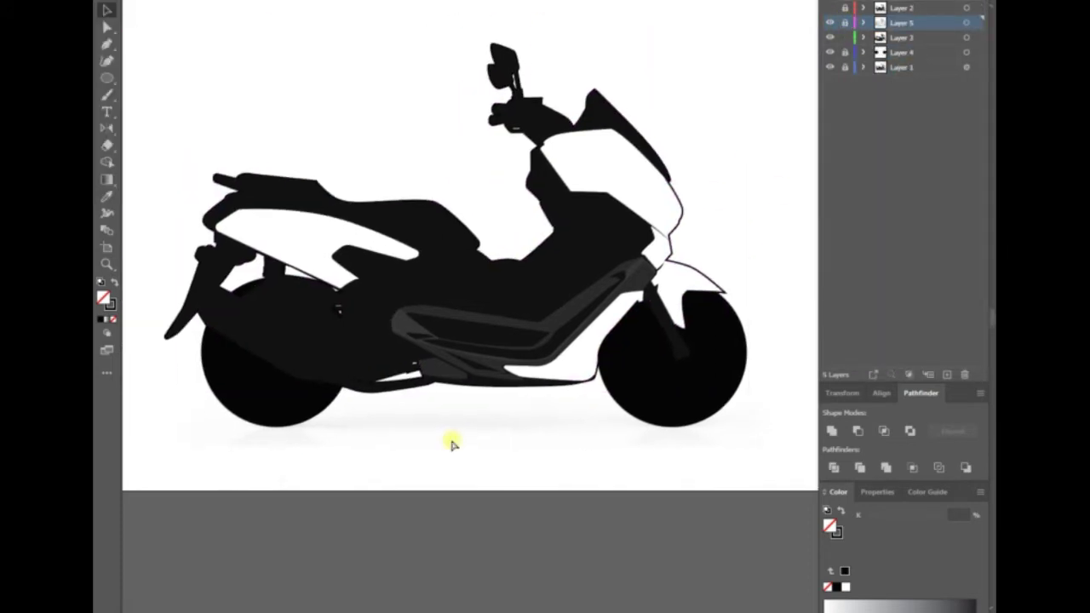
{"action": "scroll", "coordinate": [451, 440], "scroll_direction": "up", "scroll_amount": 5}
{"action": "left_click", "coordinate": [382, 499]}
{"action": "left_click", "coordinate": [830, 7]}
- Pen-trace a shading shape along the white panel's bottom edge
{"action": "key", "text": "p"}
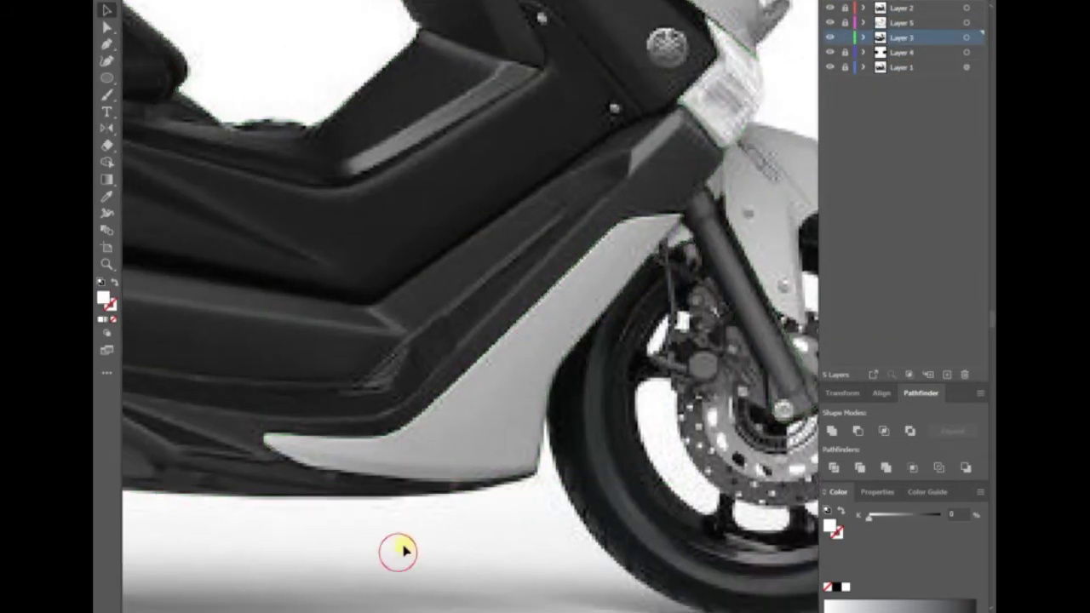
{"action": "left_click", "coordinate": [533, 464]}
{"action": "left_click", "coordinate": [264, 438]}
{"action": "left_click_drag", "start_coordinate": [533, 468], "coordinate": [514, 545]}
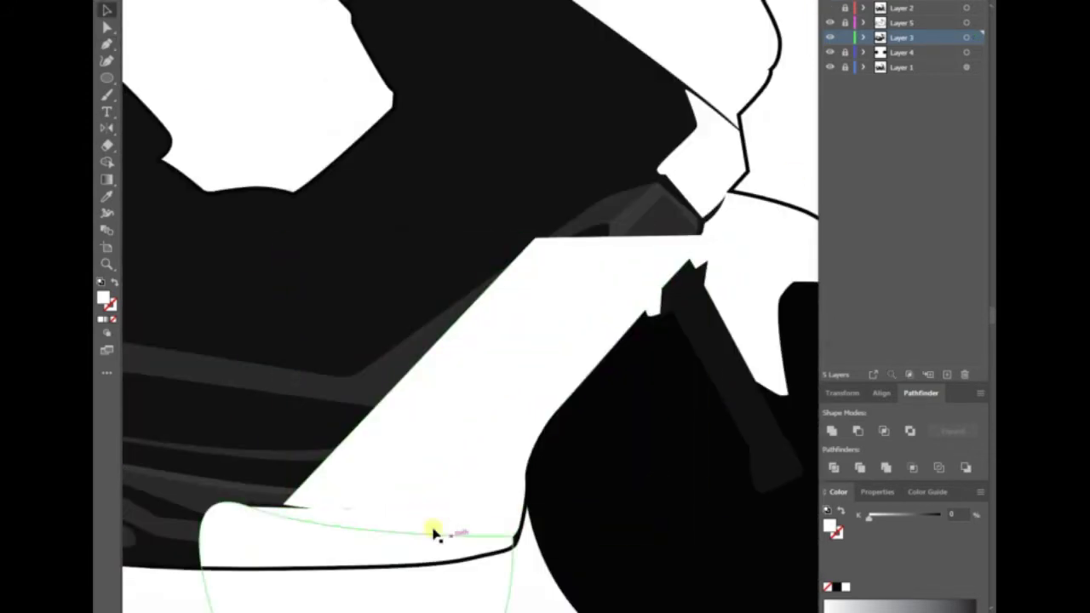
{"action": "left_click", "coordinate": [432, 533]}
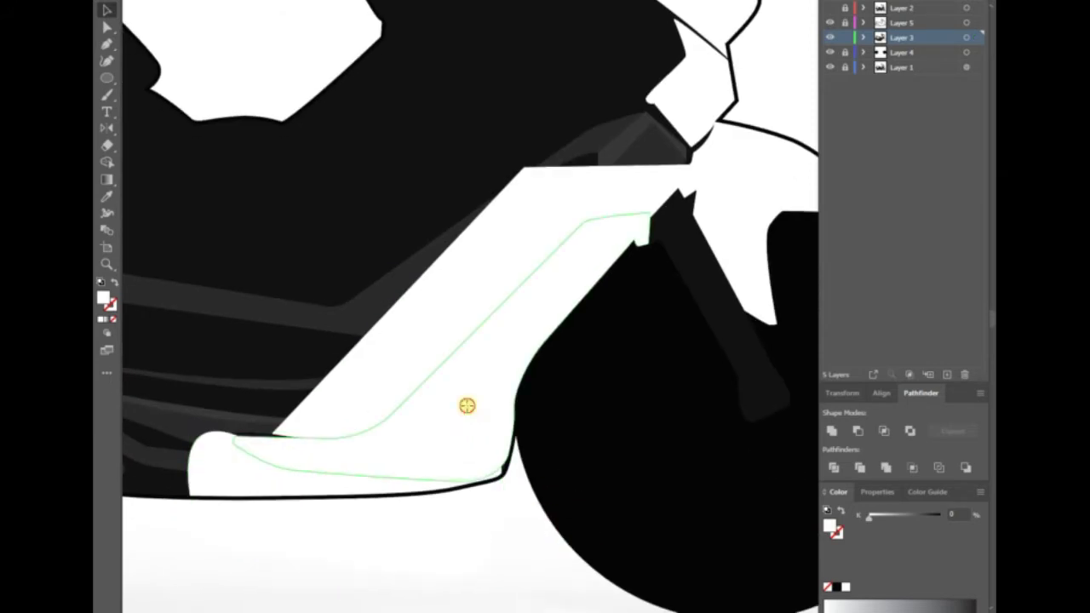
- Adjust an anchor of the white panel shape with Direct Selection
{"action": "left_click", "coordinate": [465, 421]}
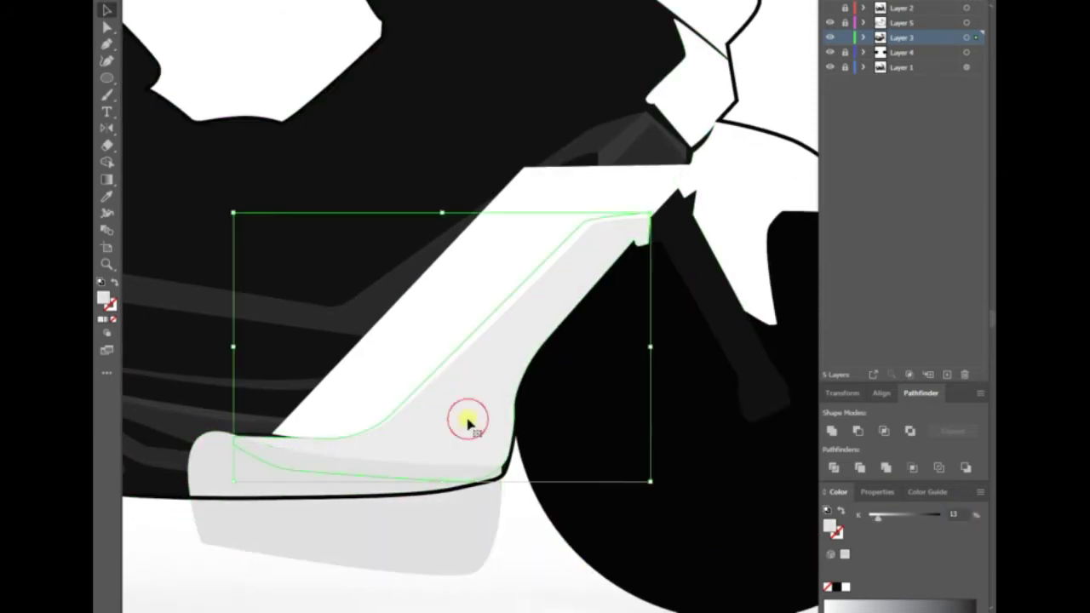
{"action": "left_click", "coordinate": [426, 374], "text": "shift"}
{"action": "key", "text": "a"}
{"action": "left_click_drag", "start_coordinate": [432, 482], "coordinate": [312, 463]}
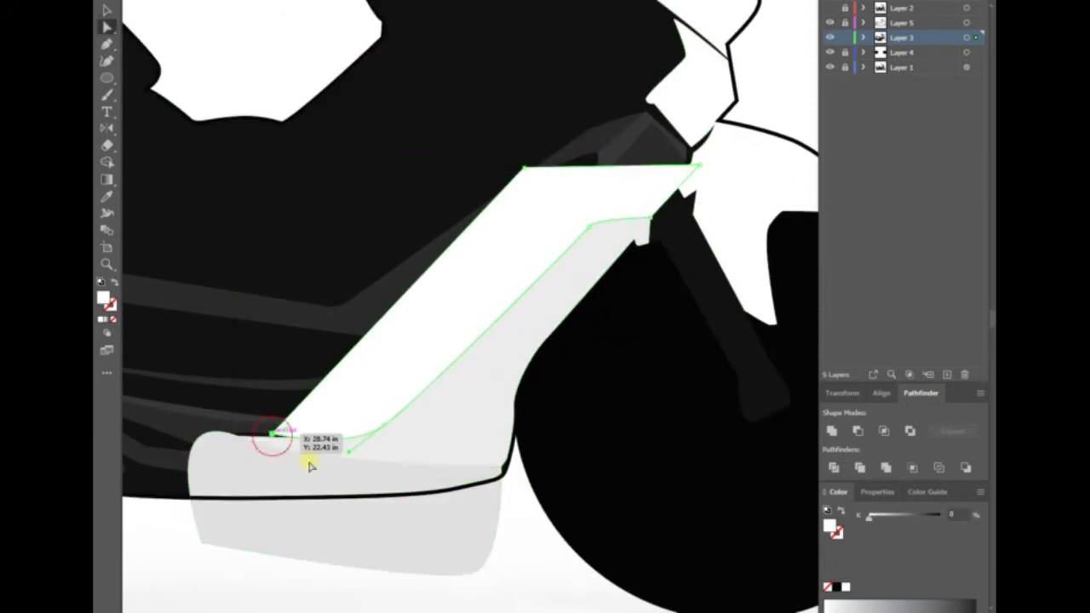
{"action": "left_click", "coordinate": [440, 489]}
- Duplicate the shading shape via Move > Copy and tint the small lower copy grey
{"action": "key", "text": "v"}
{"action": "key", "text": "Return"}
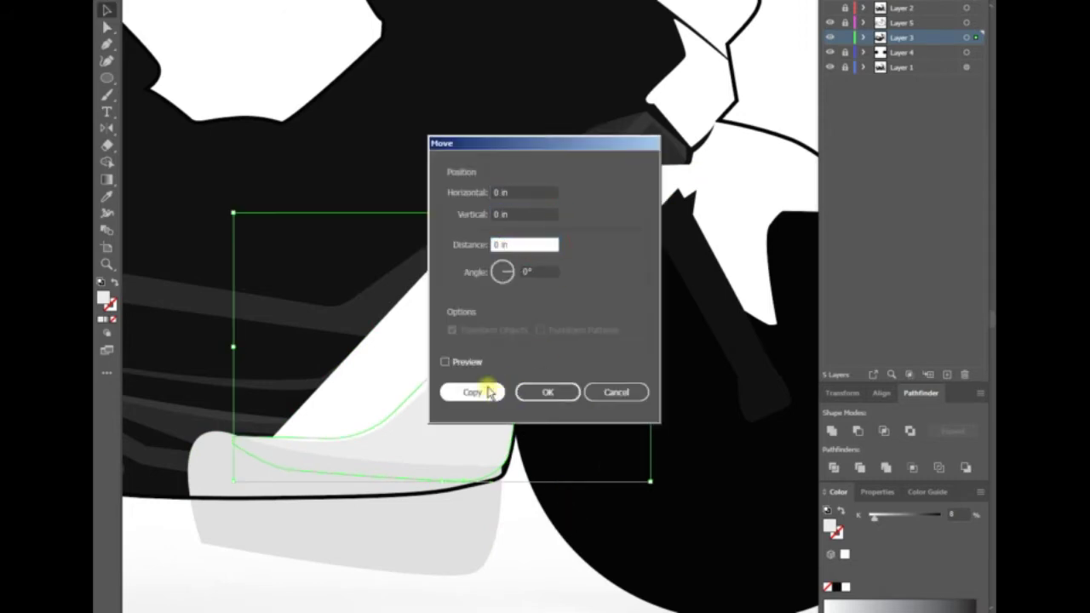
{"action": "left_click", "coordinate": [489, 391]}
{"action": "left_click", "coordinate": [433, 480]}
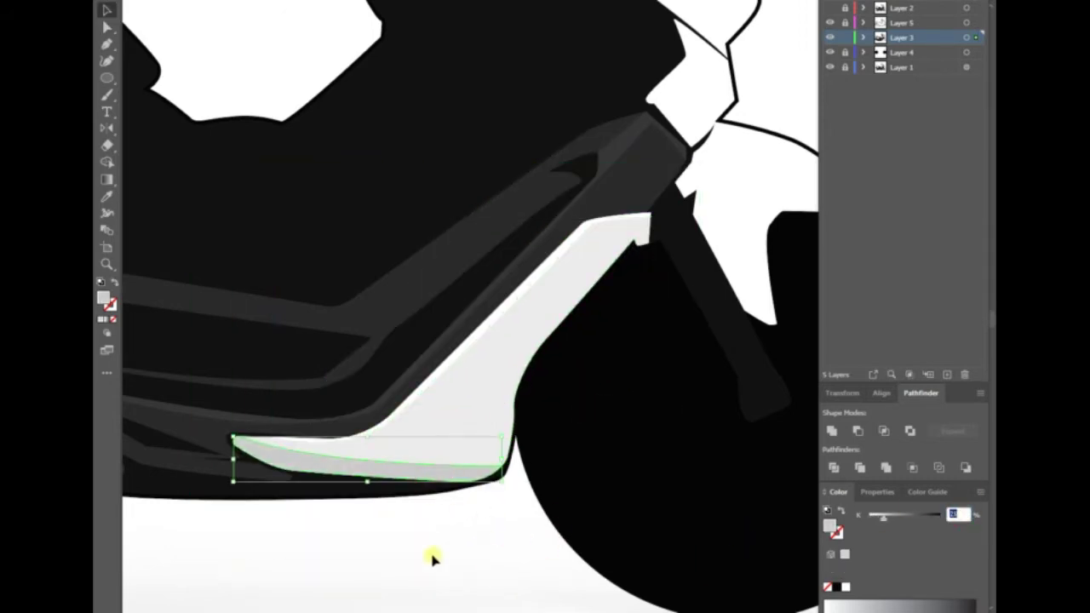
{"action": "scroll", "coordinate": [434, 549], "scroll_direction": "down", "scroll_amount": 3}
{"action": "scroll", "coordinate": [674, 239], "scroll_direction": "up", "scroll_amount": 2}
{"action": "scroll", "coordinate": [469, 316], "scroll_direction": "up", "scroll_amount": 3}
- Trace a grey shading shape on the front fender and send it backward
{"action": "left_click", "coordinate": [832, 10]}
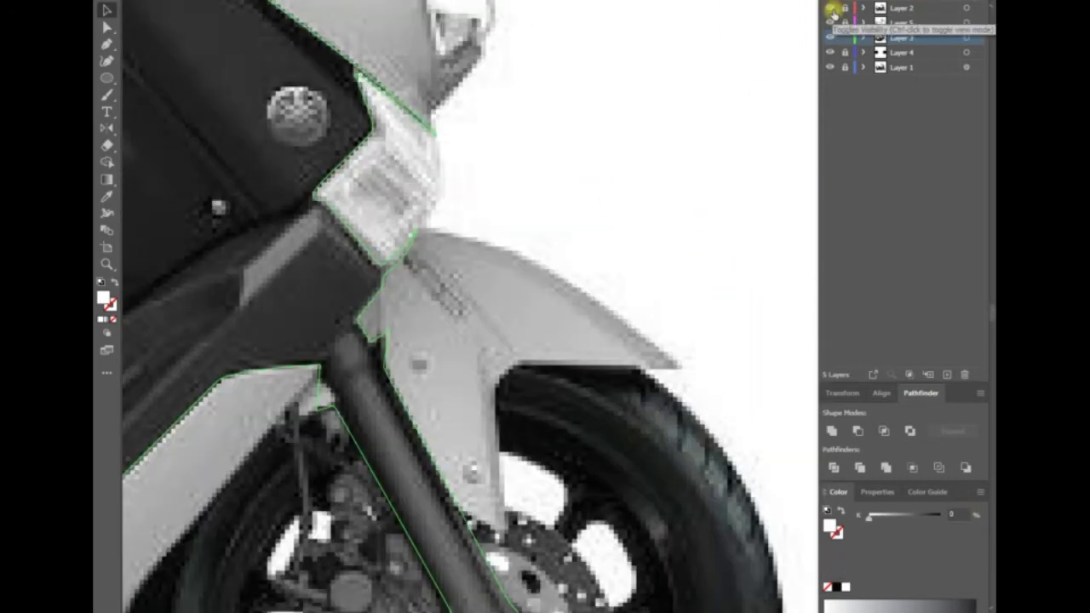
{"action": "left_click", "coordinate": [833, 10]}
{"action": "key", "text": "p"}
{"action": "left_click", "coordinate": [528, 377]}
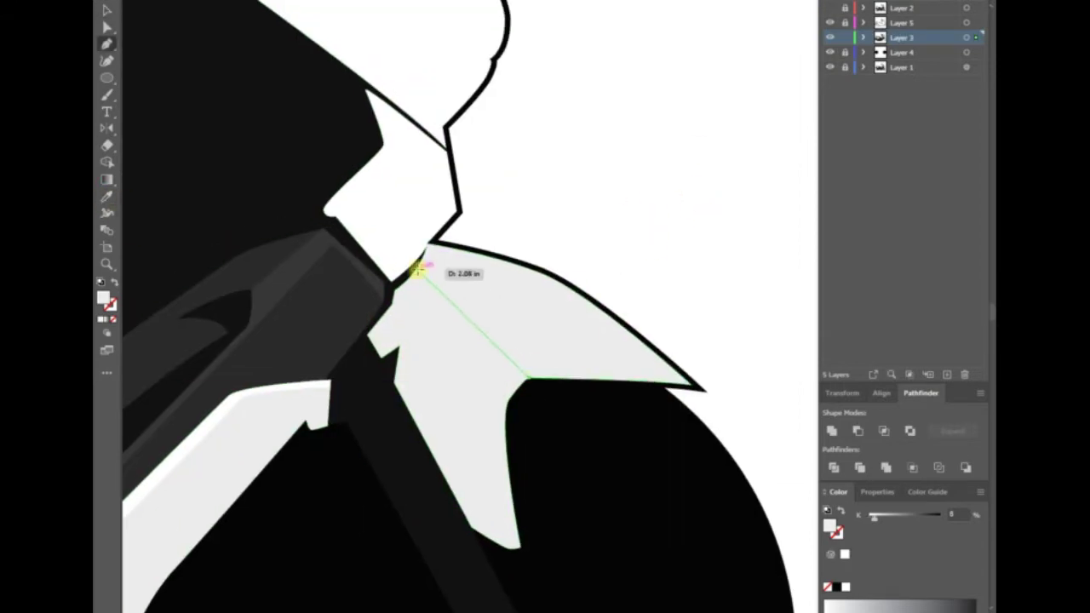
{"action": "left_click", "coordinate": [418, 271]}
{"action": "left_click", "coordinate": [414, 559]}
{"action": "left_click", "coordinate": [528, 377]}
{"action": "key", "text": "v"}
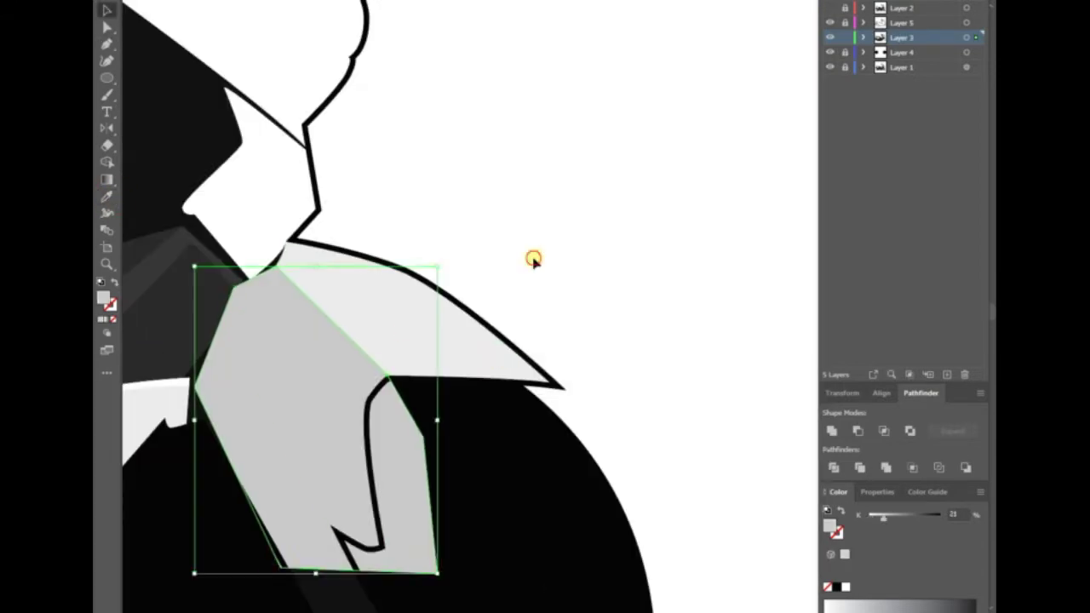
{"action": "right_click", "coordinate": [638, 418]}
{"action": "left_click", "coordinate": [525, 241]}
{"action": "scroll", "coordinate": [349, 367], "scroll_direction": "up", "scroll_amount": 2}
- Draw a second fender shading path and ungroup the selected fender shapes
{"action": "key", "text": "p"}
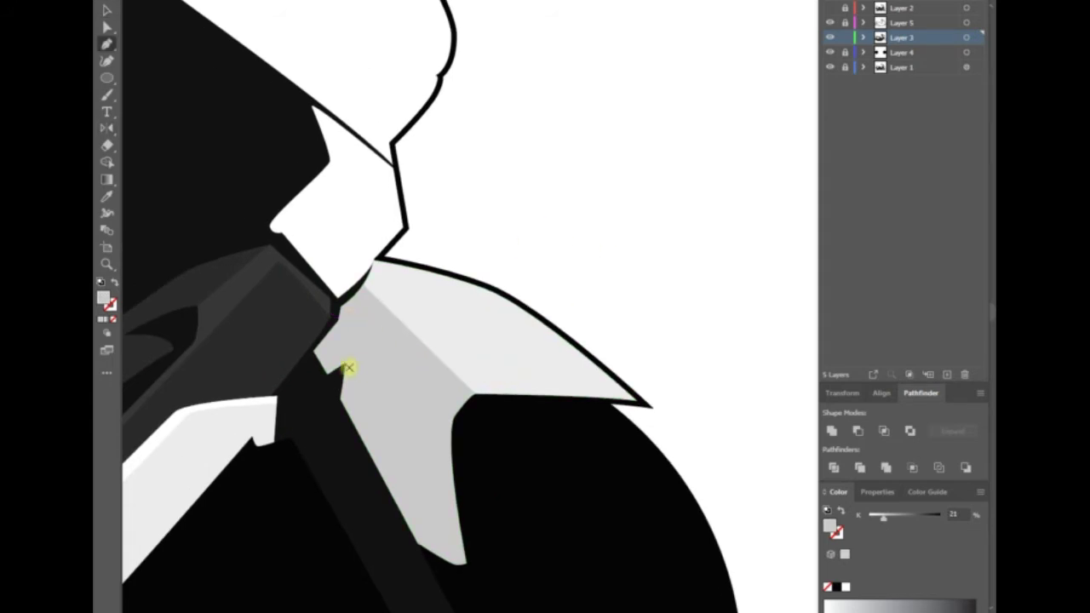
{"action": "left_click", "coordinate": [466, 564]}
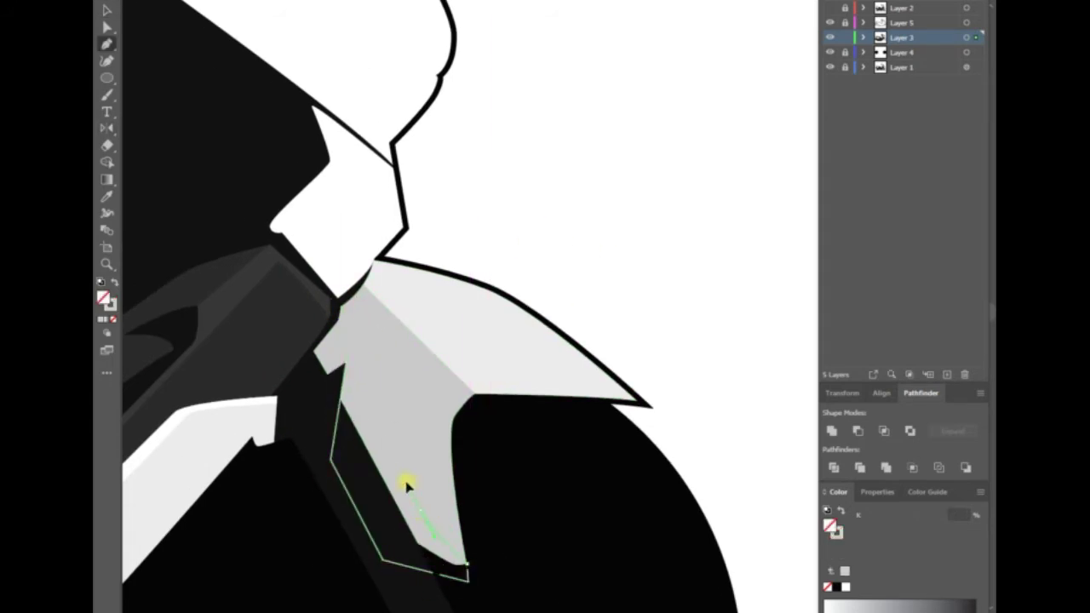
{"action": "left_click", "coordinate": [345, 305]}
{"action": "key", "text": "v"}
{"action": "left_click", "coordinate": [505, 333], "text": "shift"}
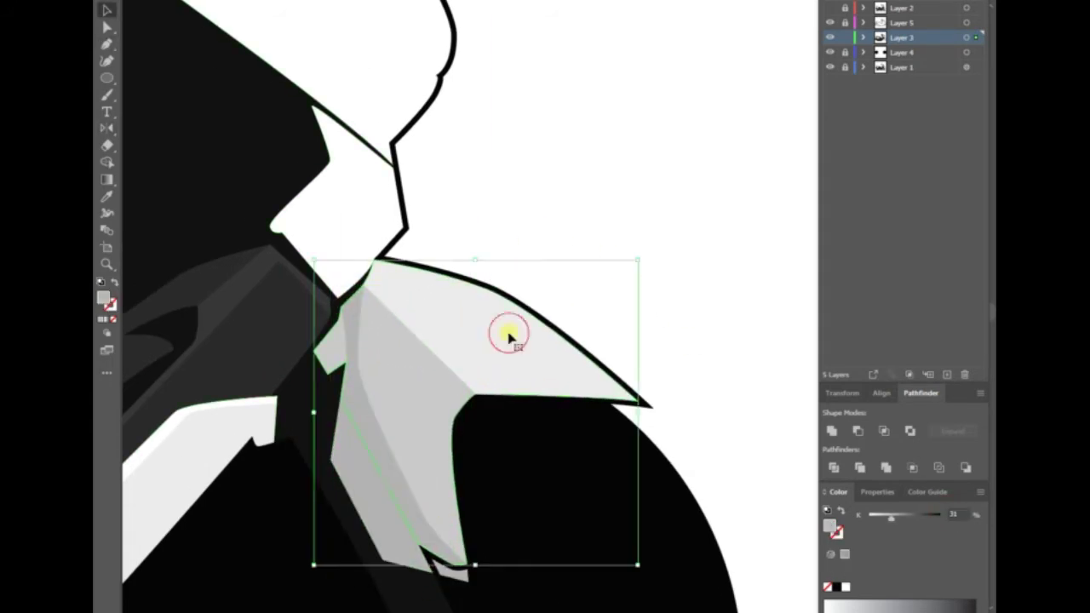
{"action": "right_click", "coordinate": [735, 328]}
{"action": "left_click", "coordinate": [769, 426]}
{"action": "left_click", "coordinate": [353, 469], "text": "shift"}
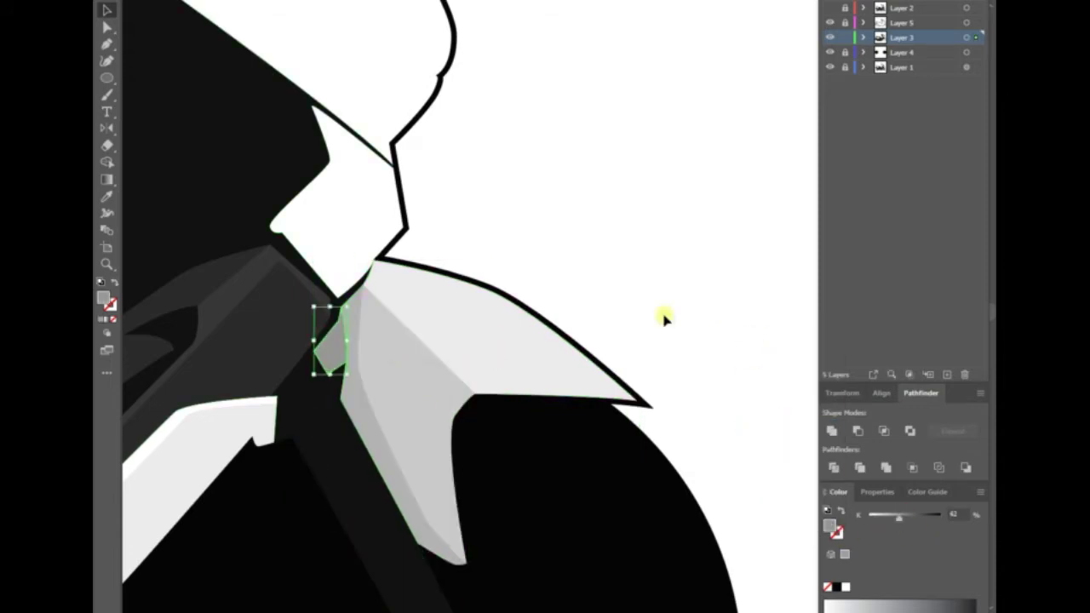
- Draw a rounded grey shape over the fender and Pathfinder-unite it into the fender panel
{"action": "key", "text": "p"}
{"action": "left_click_drag", "start_coordinate": [517, 243], "coordinate": [623, 278]}
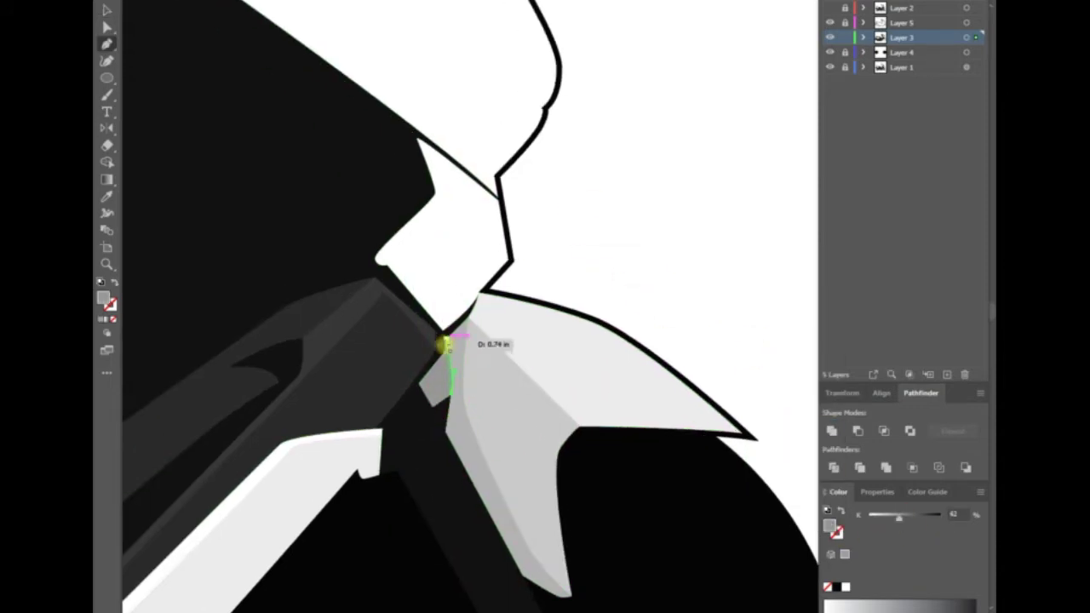
{"action": "left_click_drag", "start_coordinate": [654, 294], "coordinate": [607, 298]}
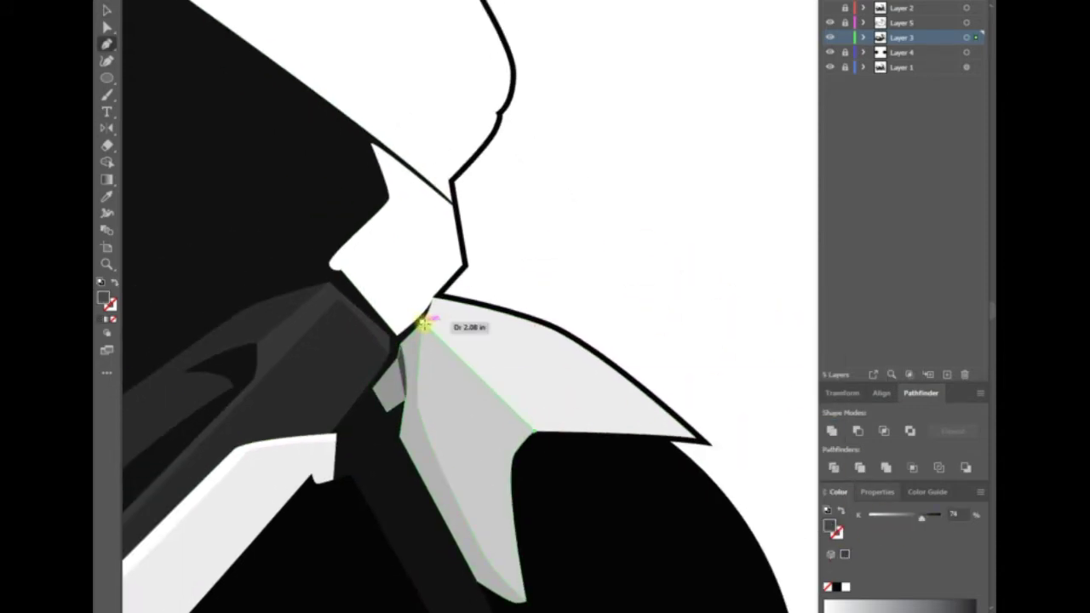
{"action": "key", "text": "shift+m"}
{"action": "left_click_drag", "start_coordinate": [687, 429], "coordinate": [652, 416]}
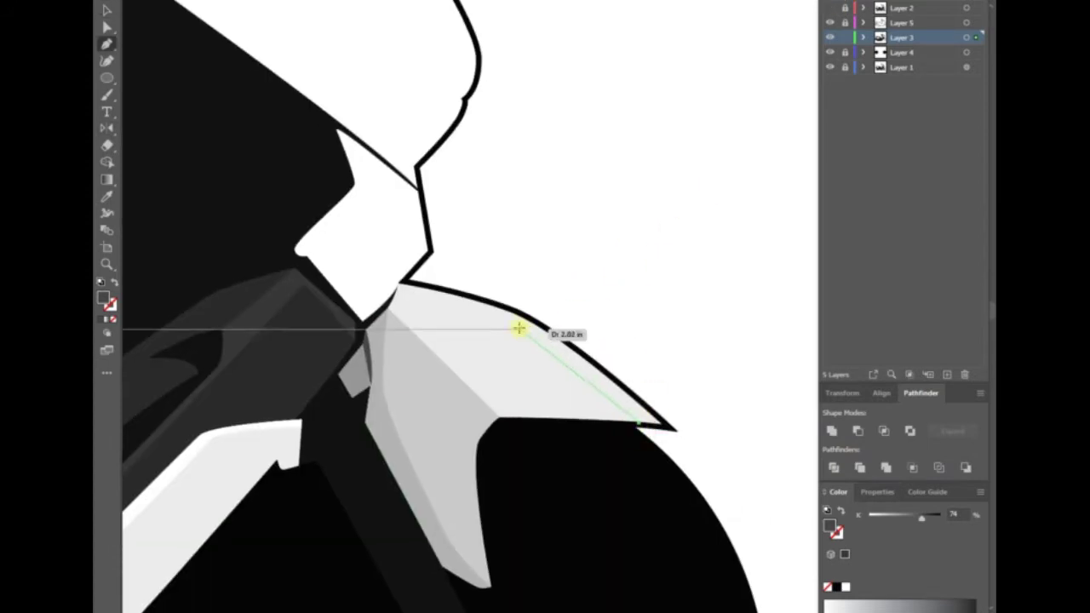
{"action": "left_click", "coordinate": [408, 289]}
{"action": "key", "text": "v"}
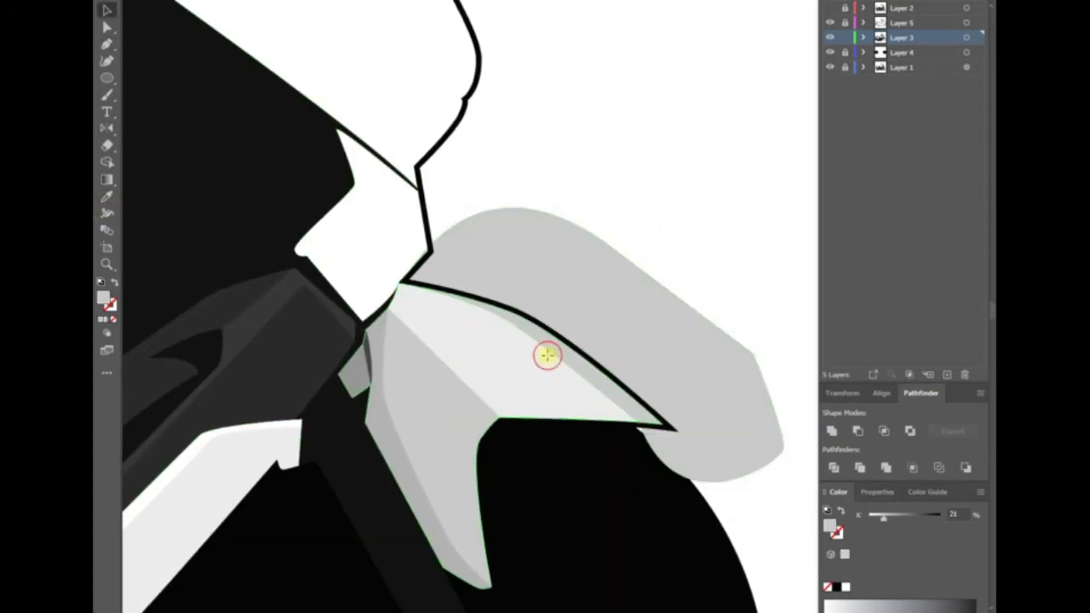
{"action": "left_click", "coordinate": [547, 352], "text": "shift"}
{"action": "left_click", "coordinate": [834, 469]}
{"action": "left_click", "coordinate": [669, 360]}
- Turn Layer 2 visibility back on so the reference photo shows over the artwork
{"action": "scroll", "coordinate": [647, 324], "scroll_direction": "down", "scroll_amount": 3}
{"action": "scroll", "coordinate": [615, 256], "scroll_direction": "up", "scroll_amount": 3}
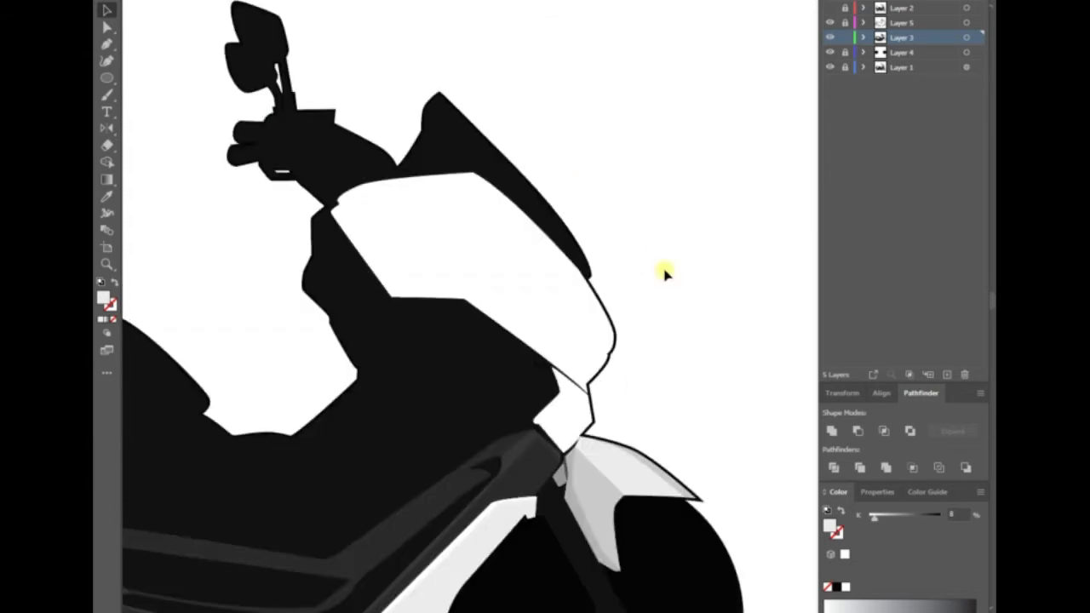
{"action": "left_click", "coordinate": [830, 8]}
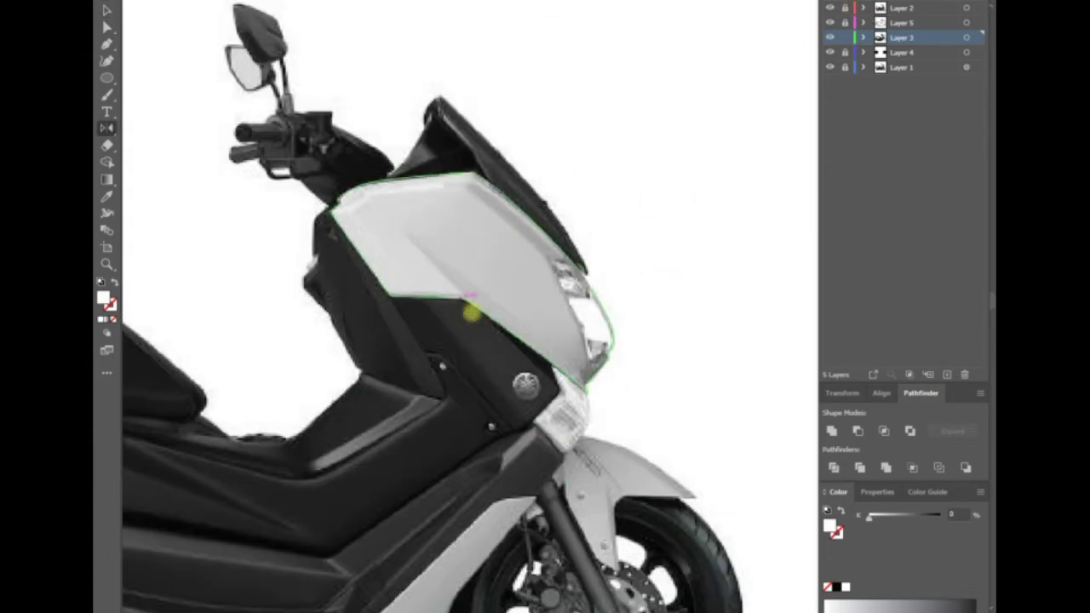
- Trace the light grey shading shape on the front cowl
{"action": "left_click", "coordinate": [361, 269]}
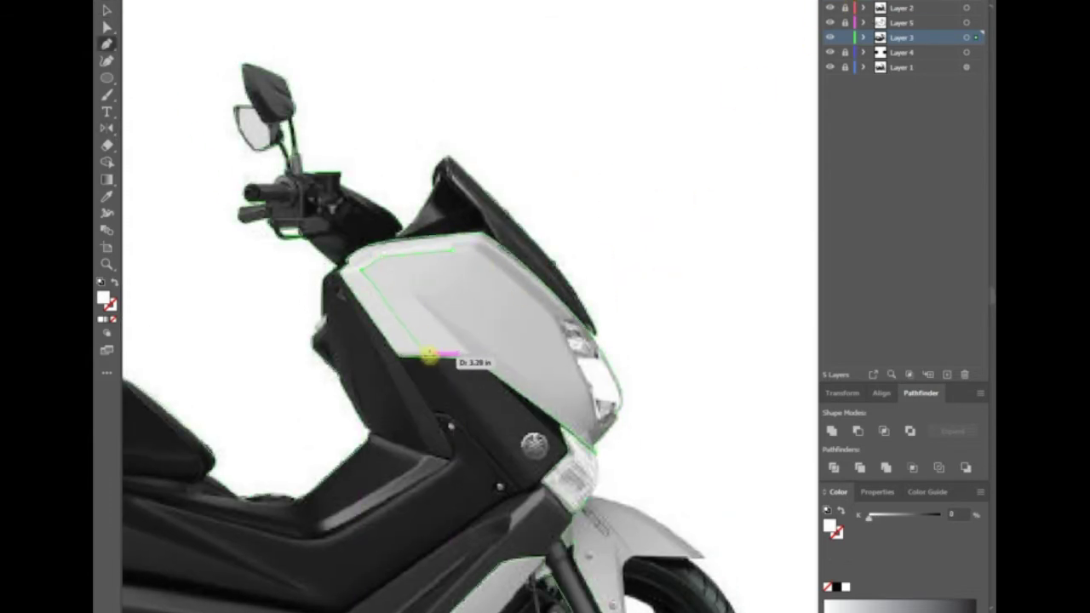
{"action": "left_click", "coordinate": [471, 359]}
{"action": "left_click", "coordinate": [451, 426]}
{"action": "left_click", "coordinate": [287, 354]}
{"action": "left_click", "coordinate": [273, 251]}
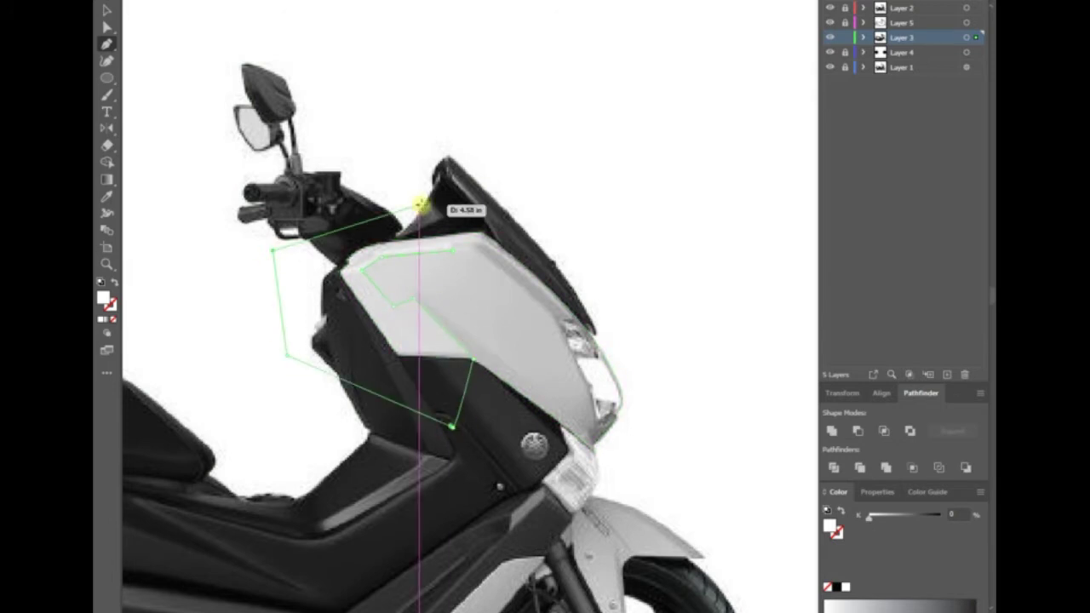
{"action": "left_click", "coordinate": [443, 226]}
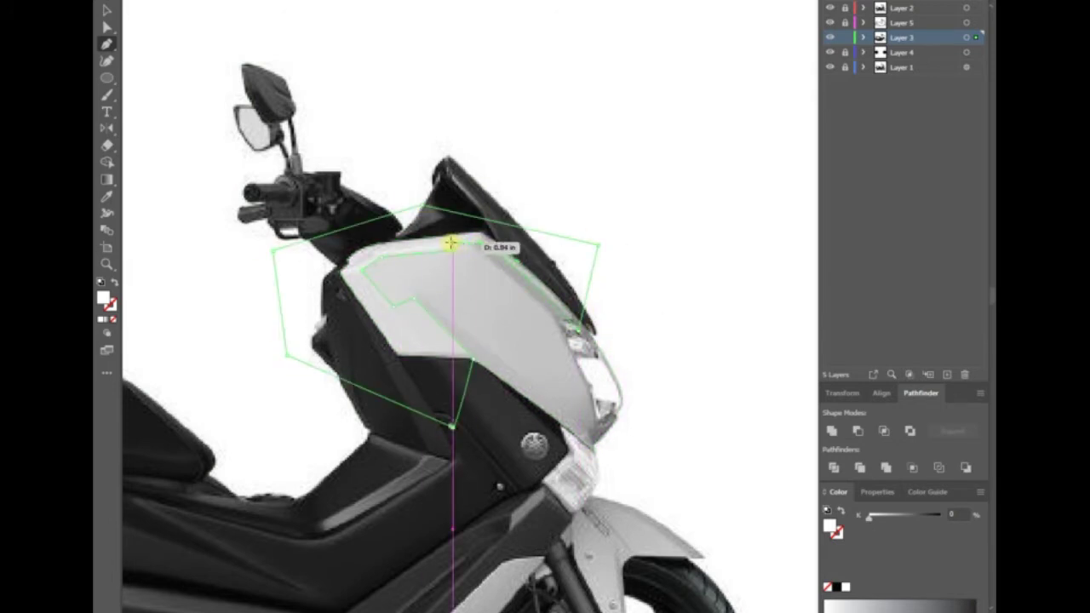
{"action": "key", "text": "o"}
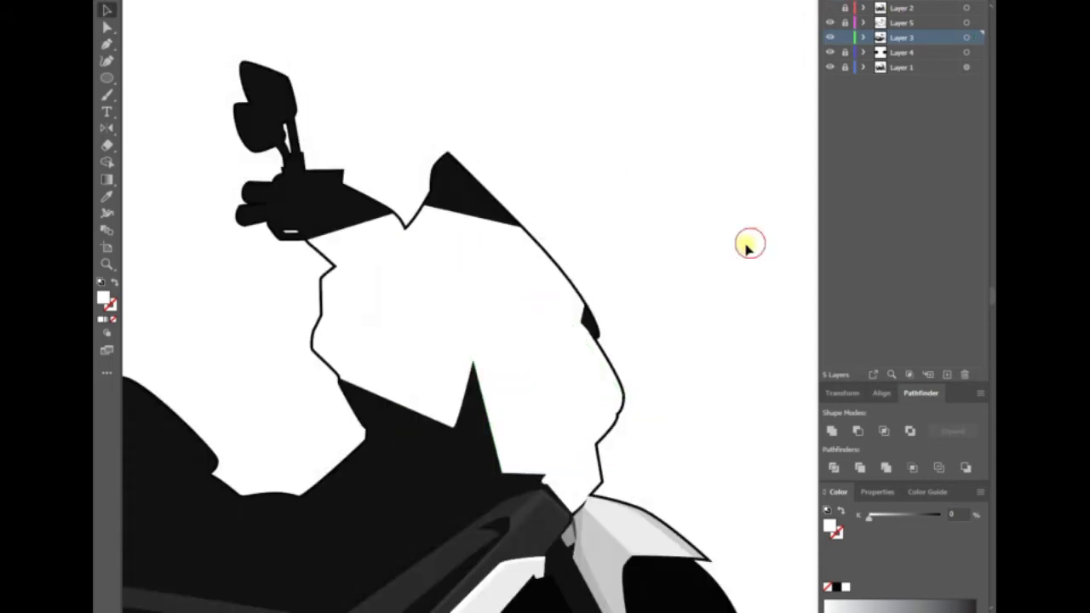
- Divide the overlapping cowl shapes and delete the unwanted left piece
{"action": "left_click", "coordinate": [108, 195]}
{"action": "left_click", "coordinate": [469, 309]}
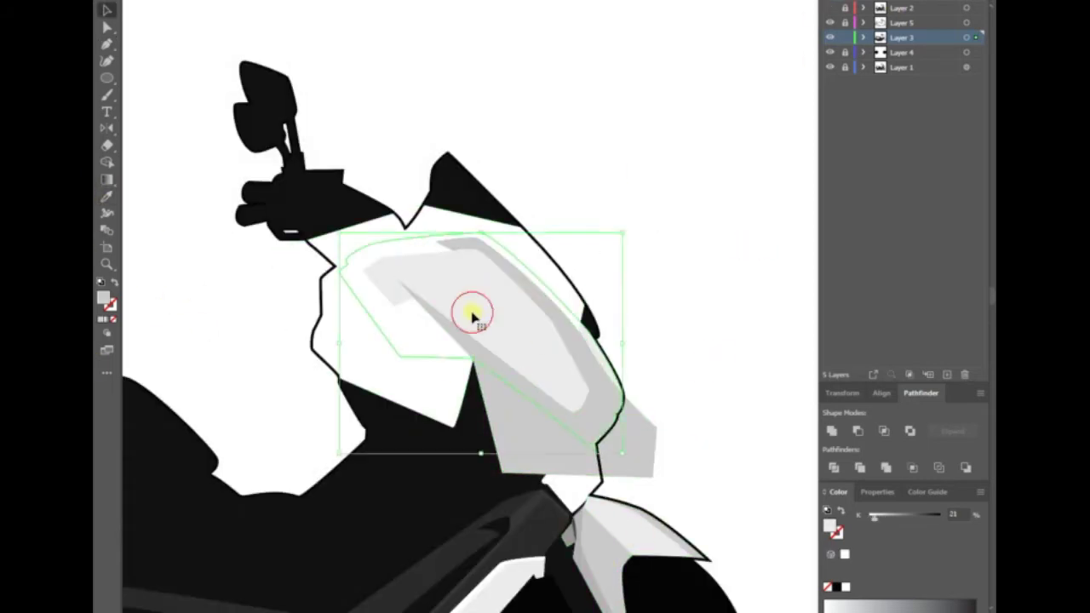
{"action": "left_click", "coordinate": [394, 382], "text": "shift"}
{"action": "left_click", "coordinate": [837, 468]}
{"action": "left_click", "coordinate": [380, 383]}
{"action": "key", "text": "Delete"}
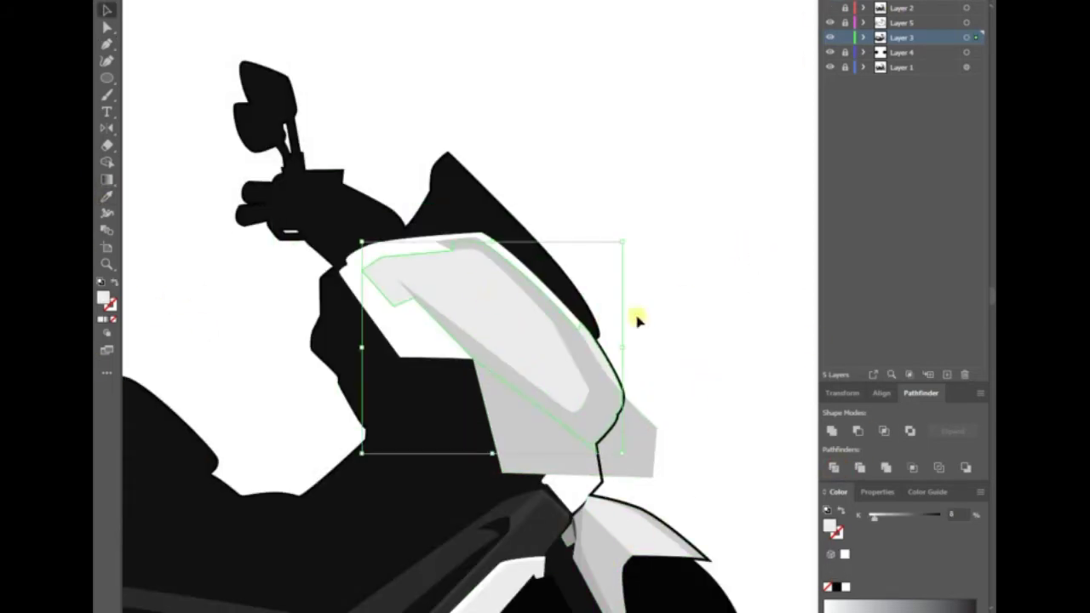
{"action": "key", "text": "Return"}
{"action": "key", "text": "Escape"}
- Restack the cowl shading shape and check it against the reference photo
{"action": "right_click", "coordinate": [742, 354]}
{"action": "left_click", "coordinate": [503, 318]}
{"action": "right_click", "coordinate": [410, 341]}
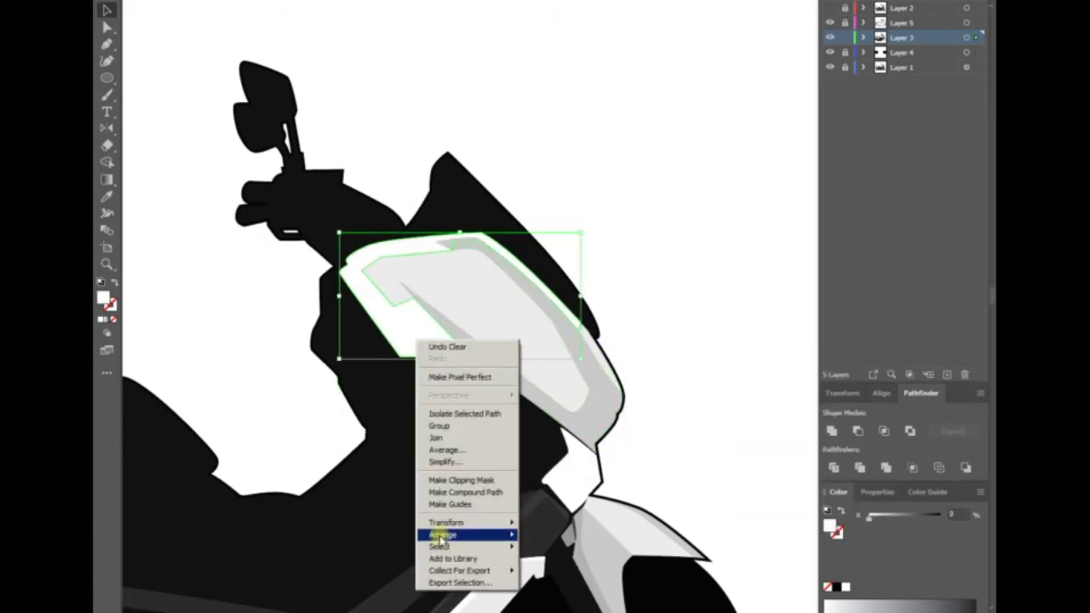
{"action": "left_click", "coordinate": [554, 569]}
{"action": "left_click", "coordinate": [831, 8]}
{"action": "left_click", "coordinate": [831, 7]}
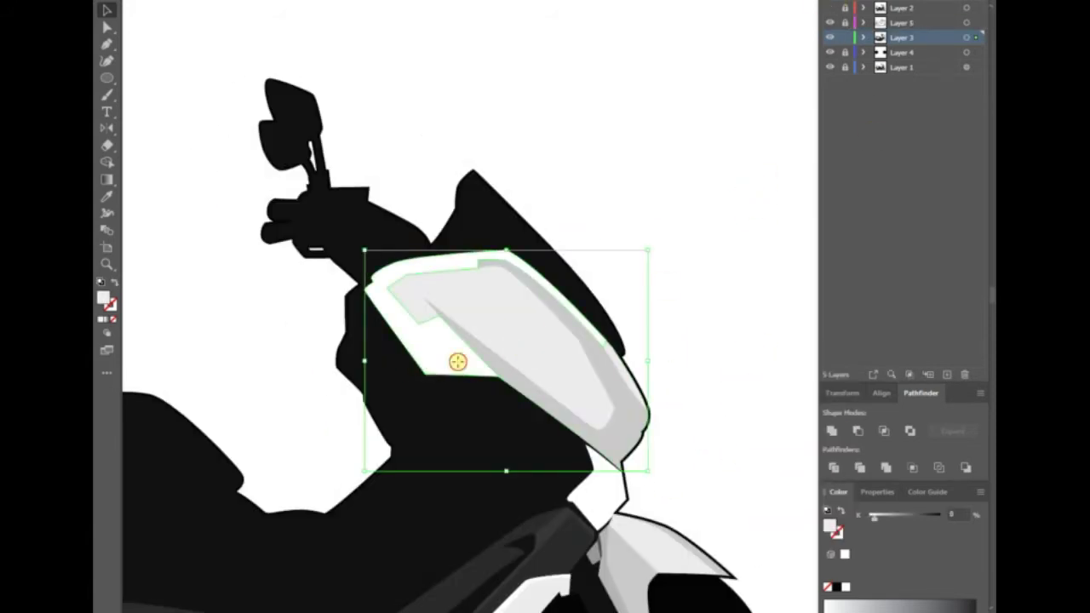
{"action": "left_click", "coordinate": [694, 354]}
{"action": "left_click", "coordinate": [831, 7]}
- Trace the headlight shape on the cowl and fill it black
{"action": "key", "text": "i"}
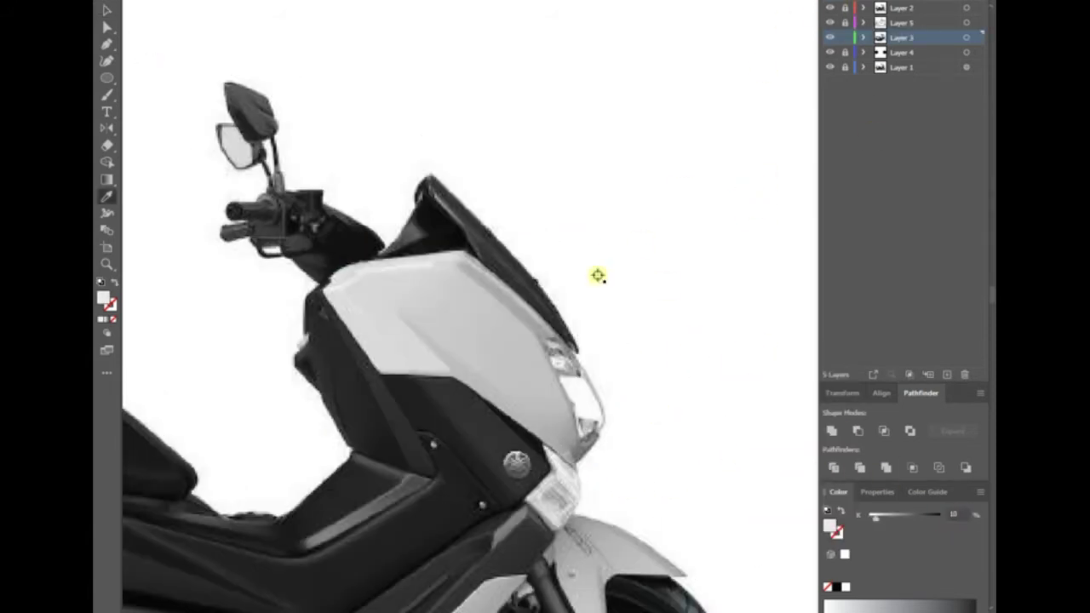
{"action": "key", "text": "p"}
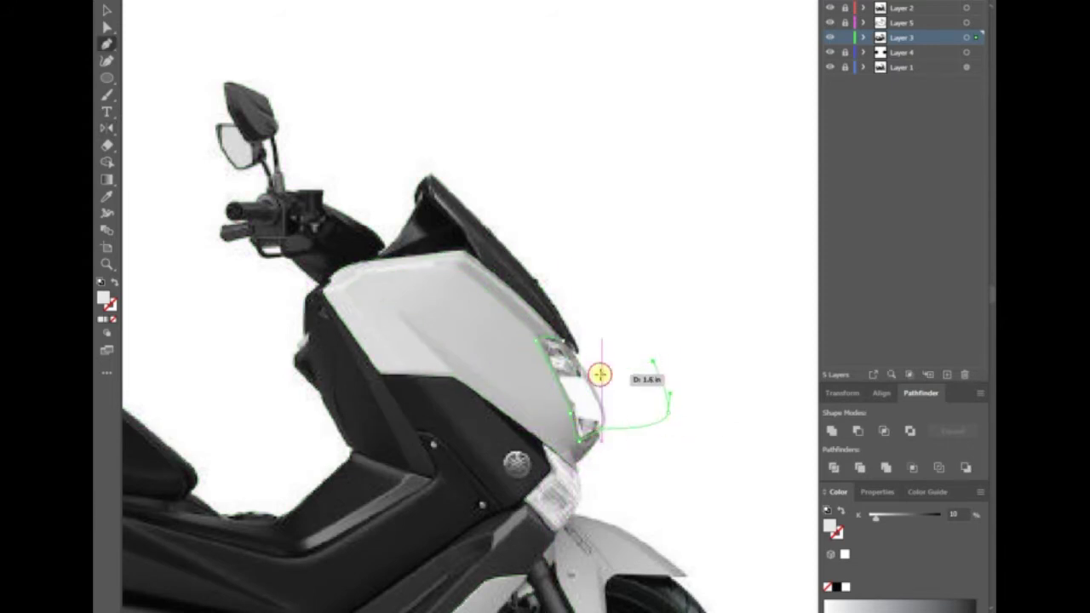
{"action": "left_click", "coordinate": [586, 436]}
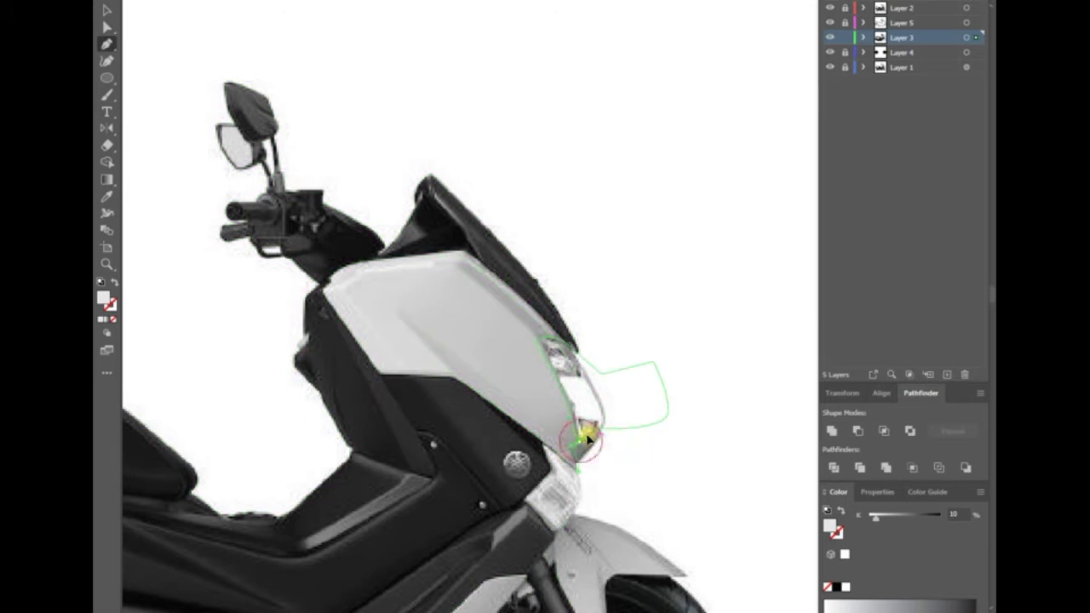
{"action": "left_click", "coordinate": [565, 591]}
{"action": "key", "text": "v"}
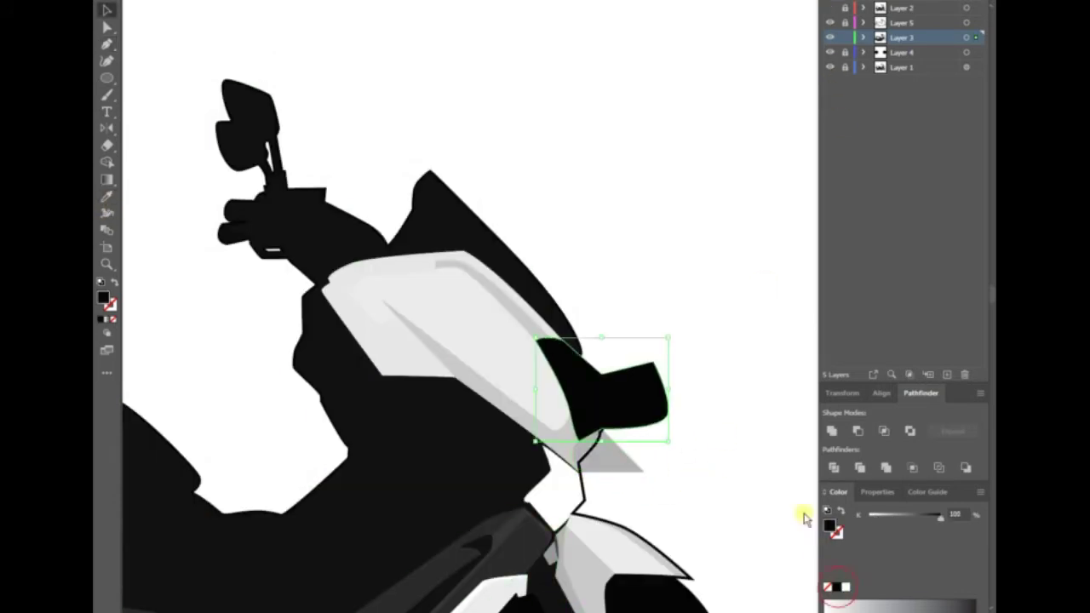
{"action": "key", "text": "Return"}
{"action": "key", "text": "Escape"}
{"action": "left_click", "coordinate": [728, 396]}
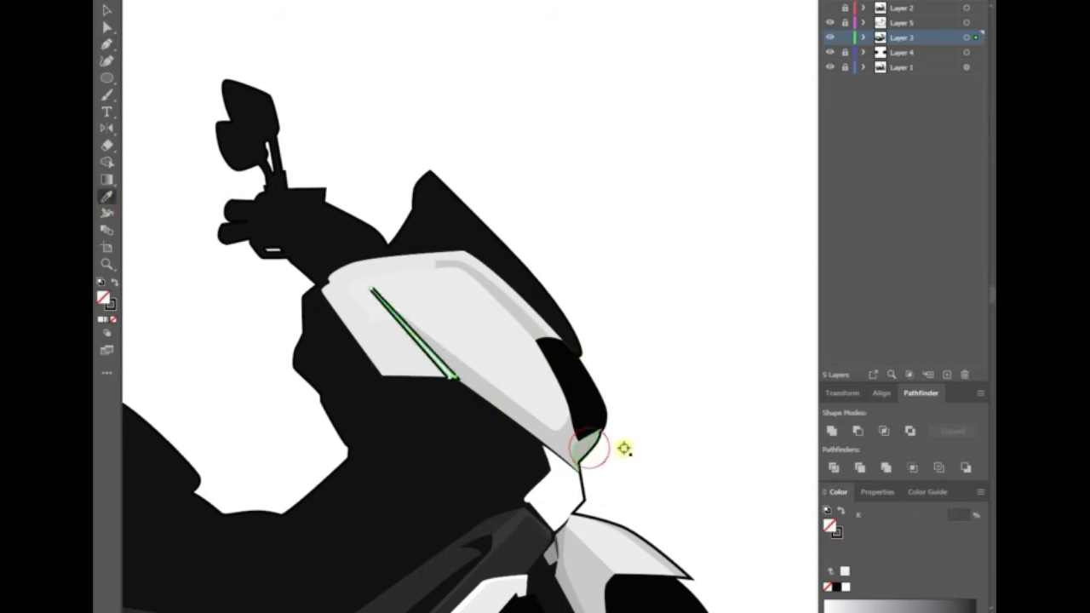
- Eyedrop a light grey fill onto the thin accent strip
{"action": "key", "text": "i"}
{"action": "left_click", "coordinate": [647, 554]}
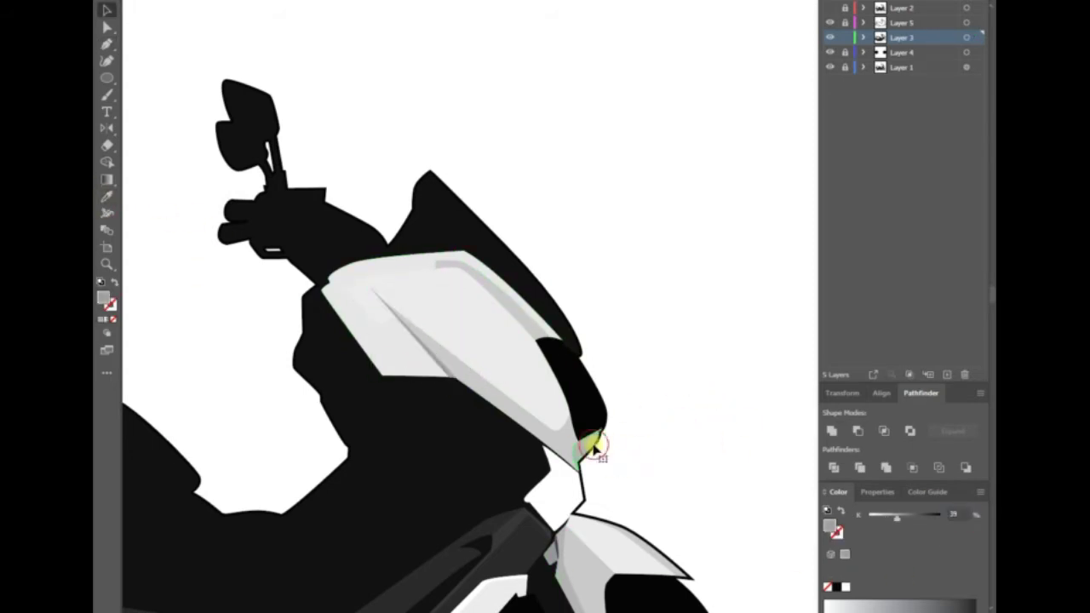
{"action": "key", "text": "a"}
{"action": "scroll", "coordinate": [720, 383], "scroll_direction": "down", "scroll_amount": 2}
{"action": "scroll", "coordinate": [540, 281], "scroll_direction": "up", "scroll_amount": 2}
- Trace the side panel polygon below the cowl and copy it via Transform > Move as a dark grey K 85 shape
{"action": "left_click", "coordinate": [513, 292]}
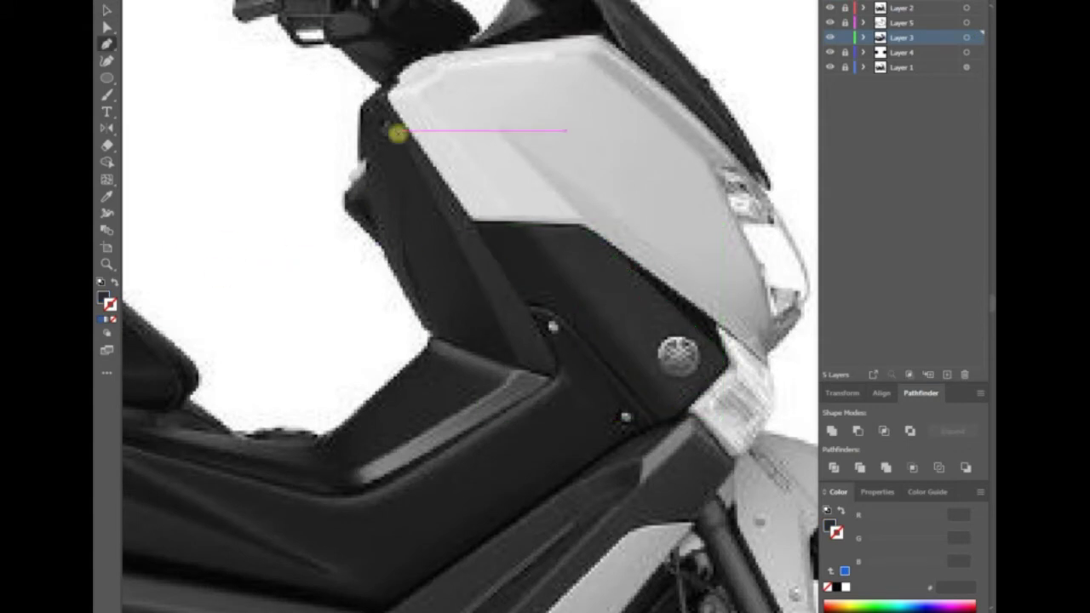
{"action": "left_click", "coordinate": [397, 132]}
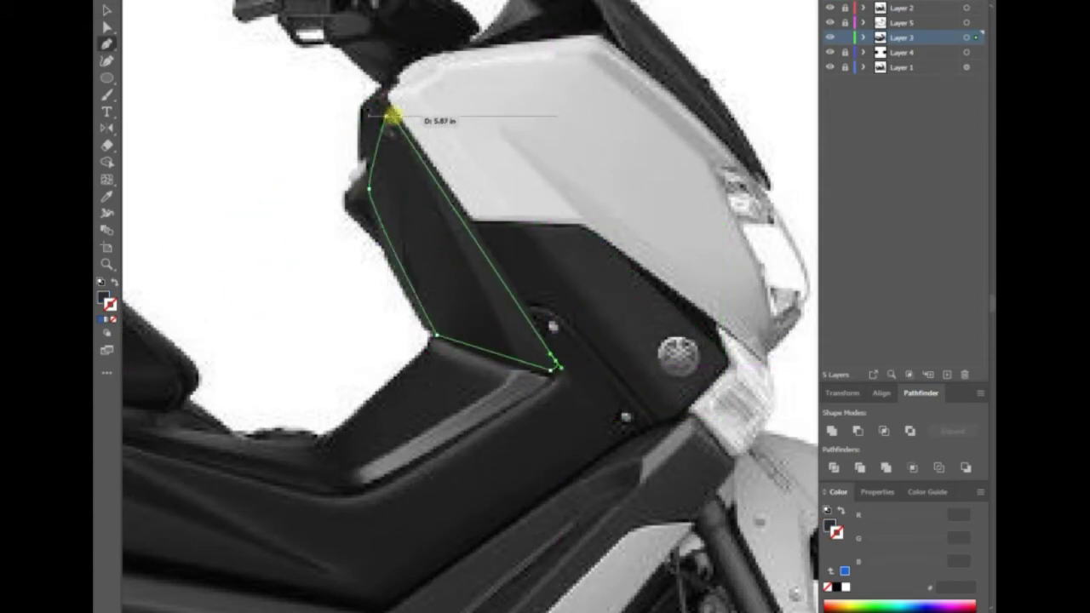
{"action": "left_click", "coordinate": [388, 115]}
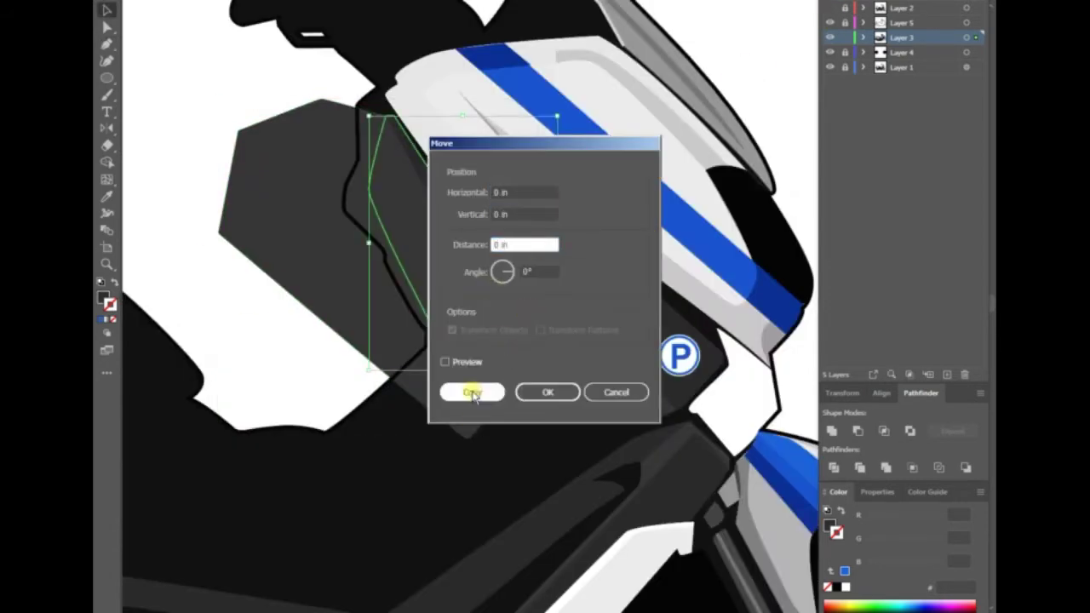
{"action": "left_click", "coordinate": [472, 393]}
{"action": "right_click", "coordinate": [223, 315]}
{"action": "left_click", "coordinate": [958, 513]}
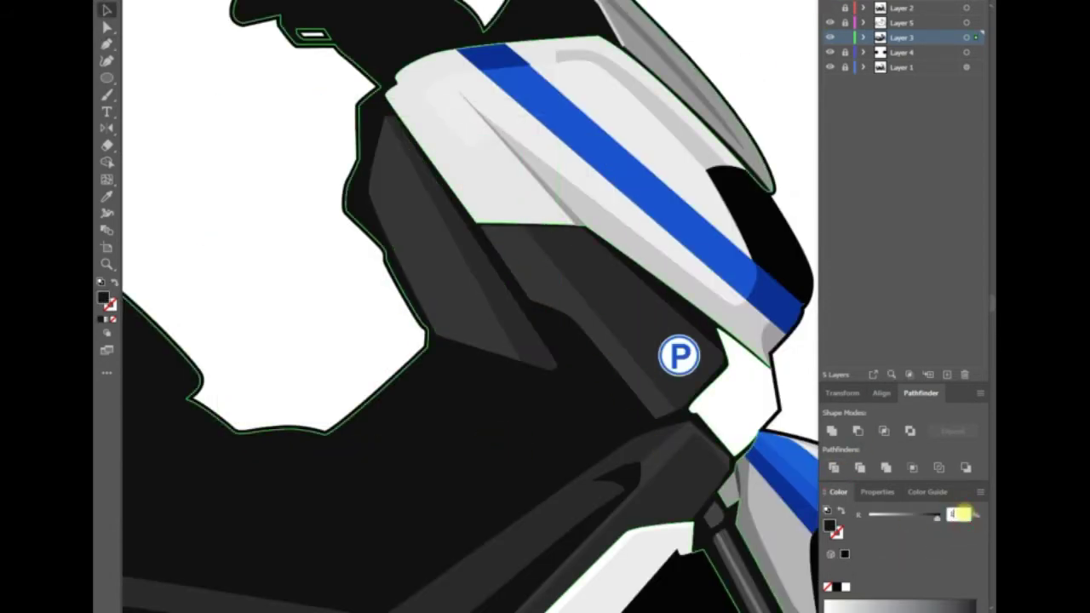
{"action": "left_click", "coordinate": [439, 325]}
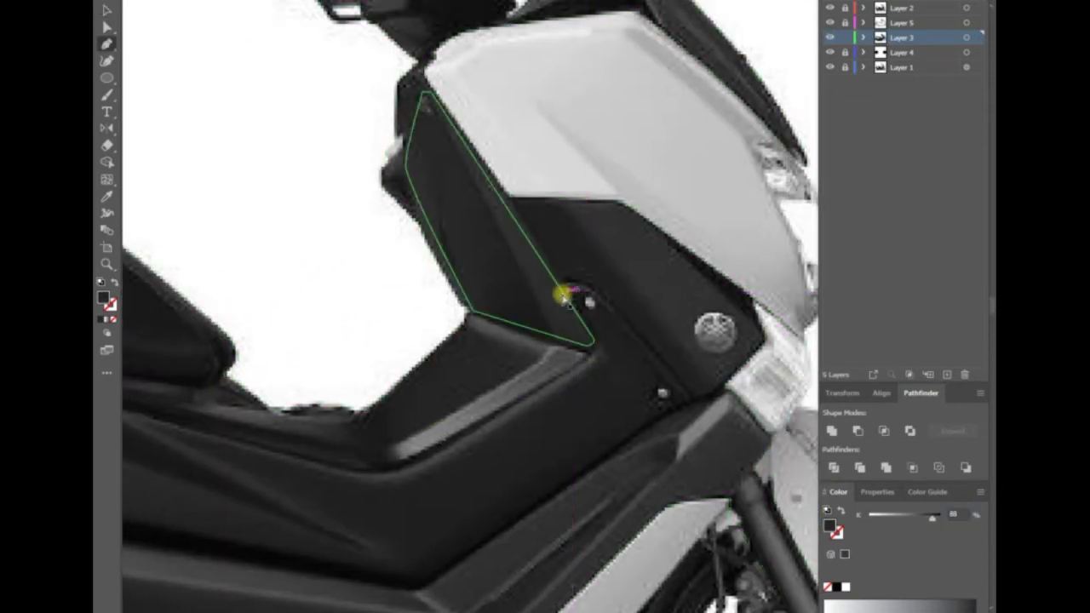
- Begin a new Pen path along the seat edge
{"action": "scroll", "coordinate": [564, 294], "scroll_direction": "up", "scroll_amount": 2}
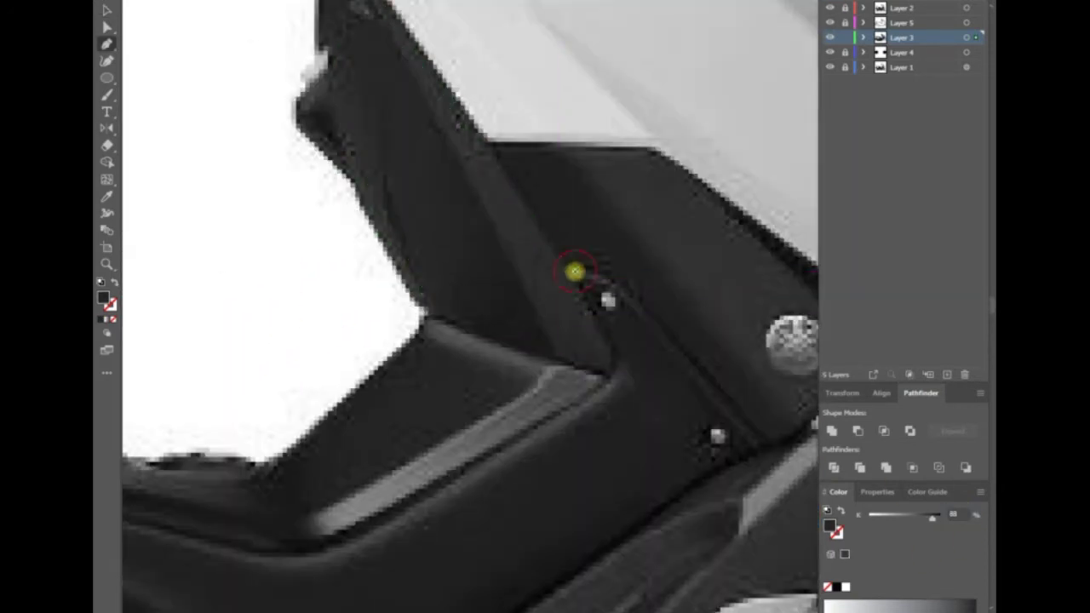
{"action": "left_click", "coordinate": [589, 394]}
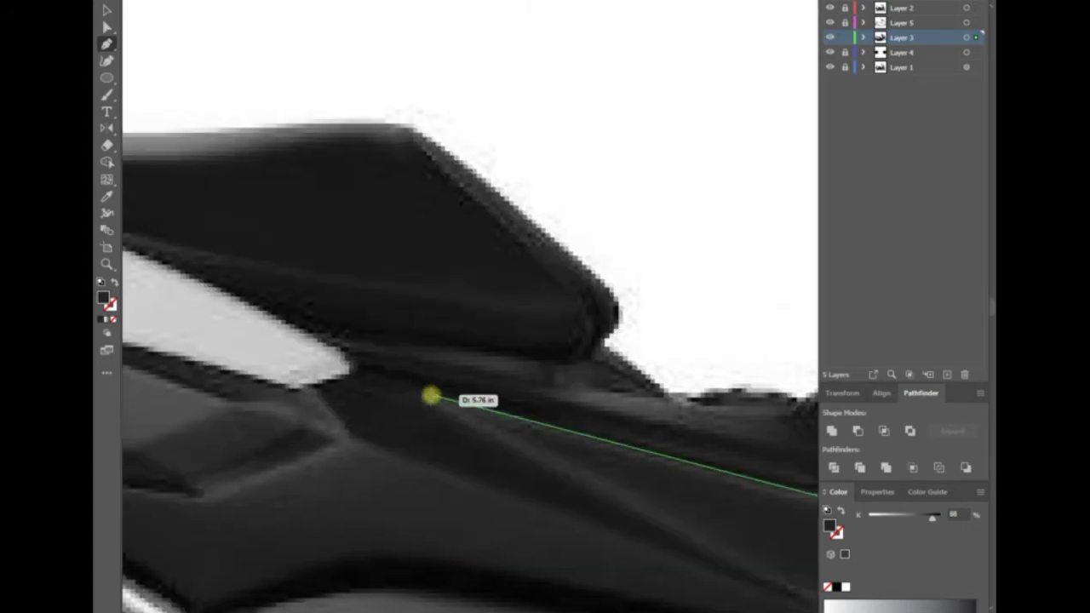
{"action": "scroll", "coordinate": [495, 338], "scroll_direction": "up", "scroll_amount": 2}
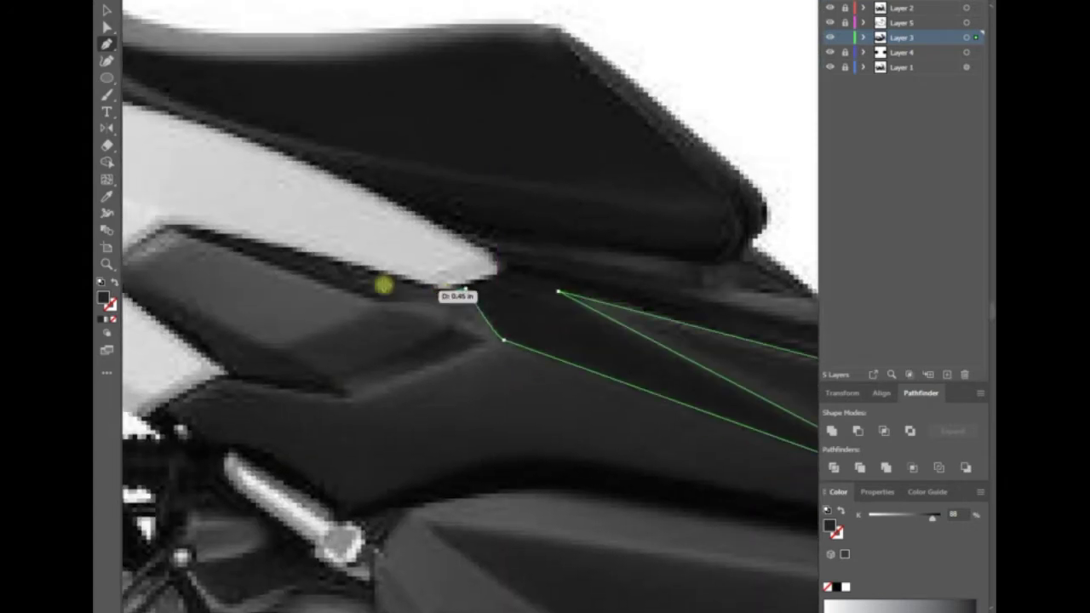
{"action": "scroll", "coordinate": [385, 288], "scroll_direction": "left", "scroll_amount": 5}
{"action": "scroll", "coordinate": [388, 291], "scroll_direction": "up", "scroll_amount": 2}
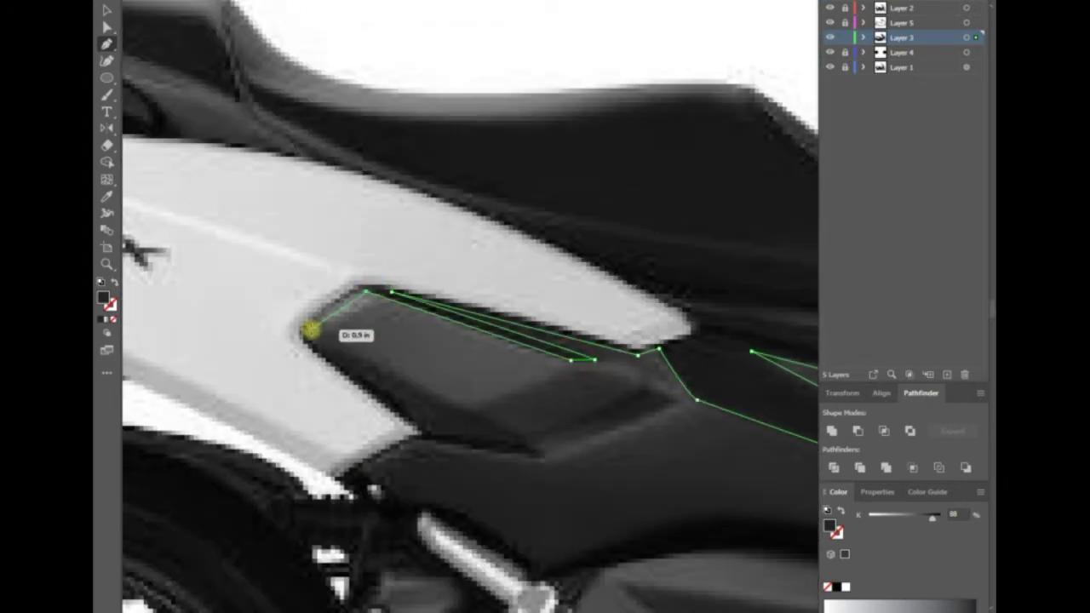
- Finish tracing the side panel edge and close the dark shading shape
{"action": "left_click", "coordinate": [361, 467]}
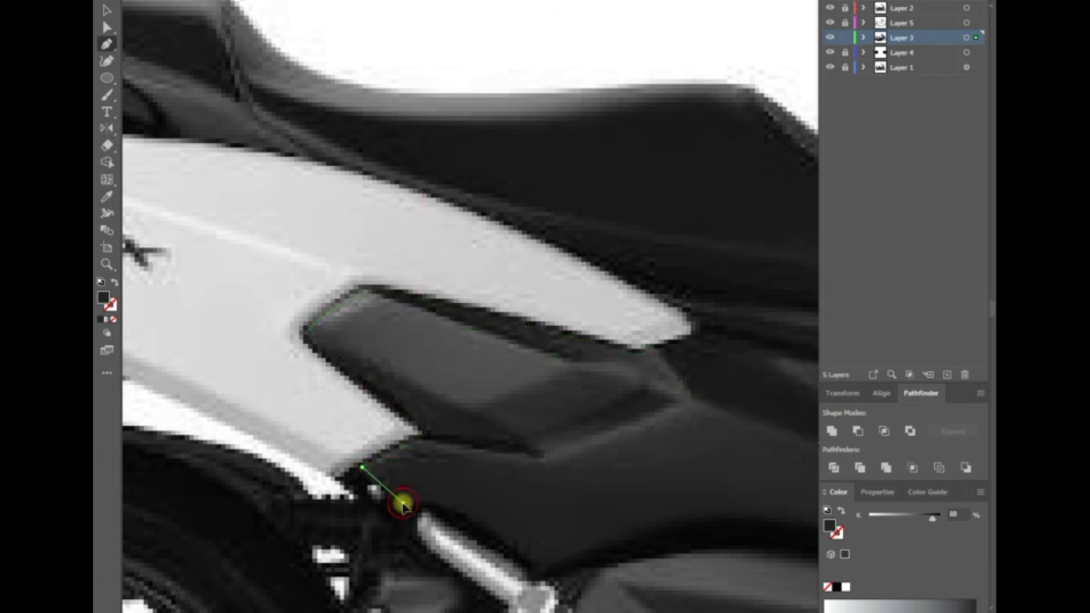
{"action": "left_click", "coordinate": [400, 496]}
{"action": "scroll", "coordinate": [401, 477], "scroll_direction": "down", "scroll_amount": 4}
{"action": "scroll", "coordinate": [400, 477], "scroll_direction": "right", "scroll_amount": 3}
{"action": "scroll", "coordinate": [457, 487], "scroll_direction": "down", "scroll_amount": 2}
{"action": "scroll", "coordinate": [406, 438], "scroll_direction": "up", "scroll_amount": 4}
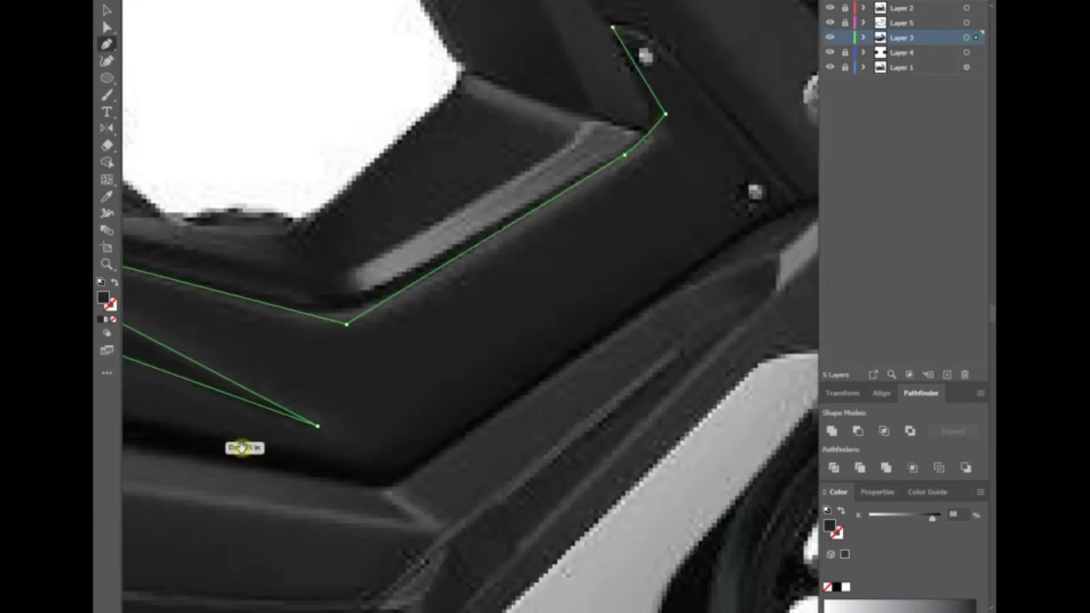
{"action": "scroll", "coordinate": [390, 475], "scroll_direction": "down", "scroll_amount": 3}
{"action": "left_click", "coordinate": [516, 314]}
{"action": "scroll", "coordinate": [518, 397], "scroll_direction": "up", "scroll_amount": 3}
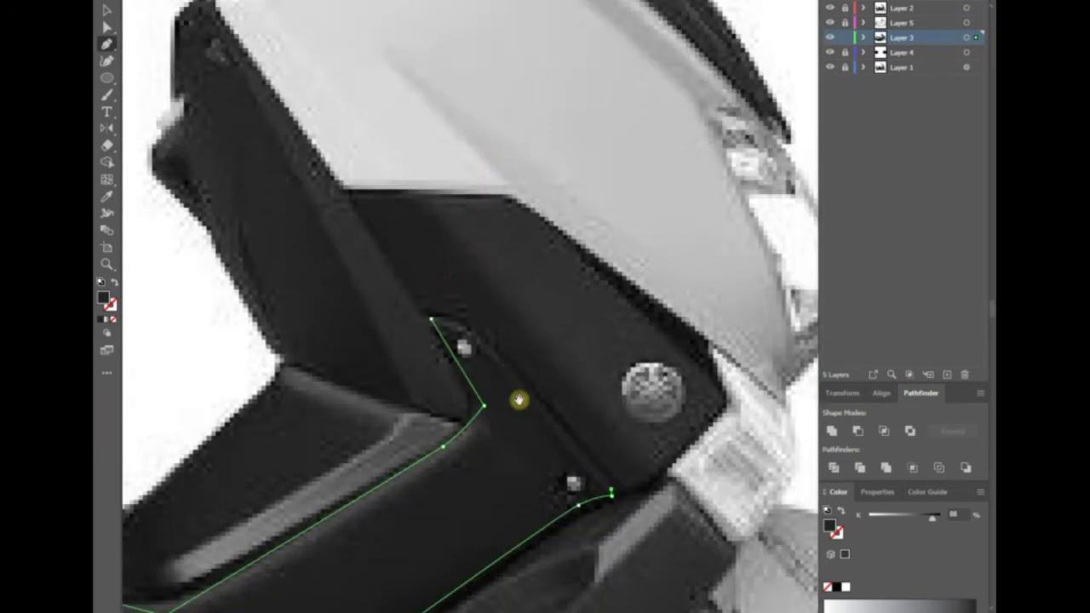
{"action": "left_click", "coordinate": [433, 319]}
{"action": "key", "text": "v"}
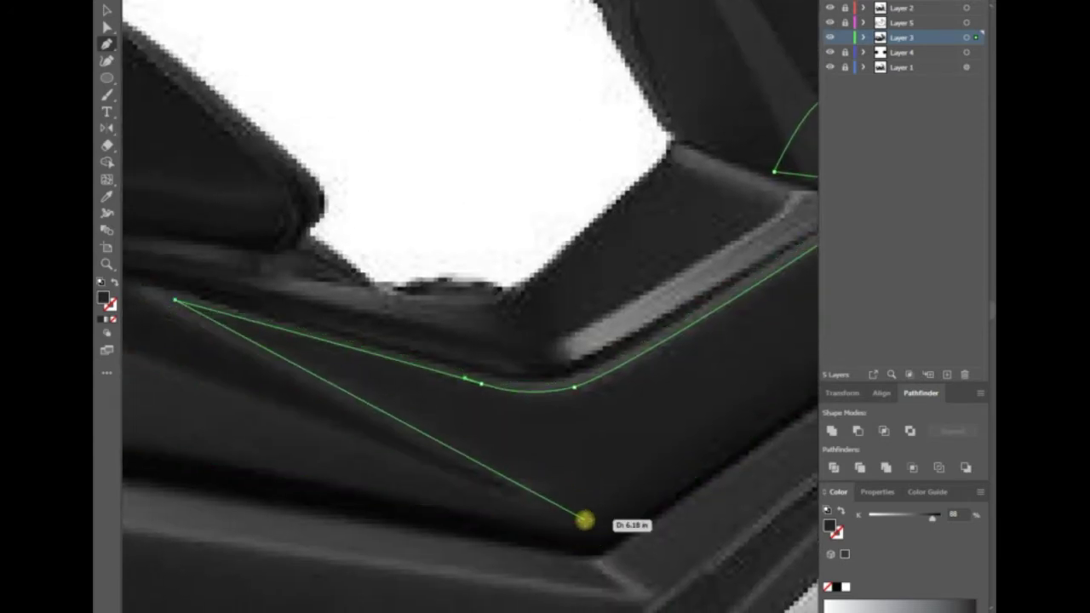
- Add a curved shading panel and a small lighter grey cutout below the seat
{"action": "left_click", "coordinate": [588, 522]}
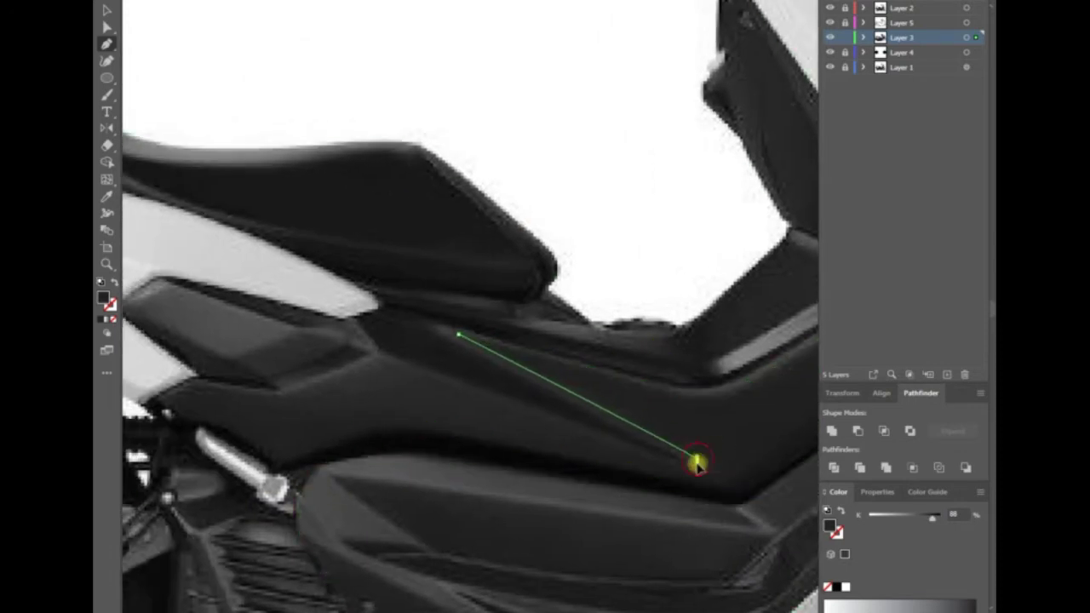
{"action": "left_click_drag", "start_coordinate": [697, 463], "coordinate": [708, 470]}
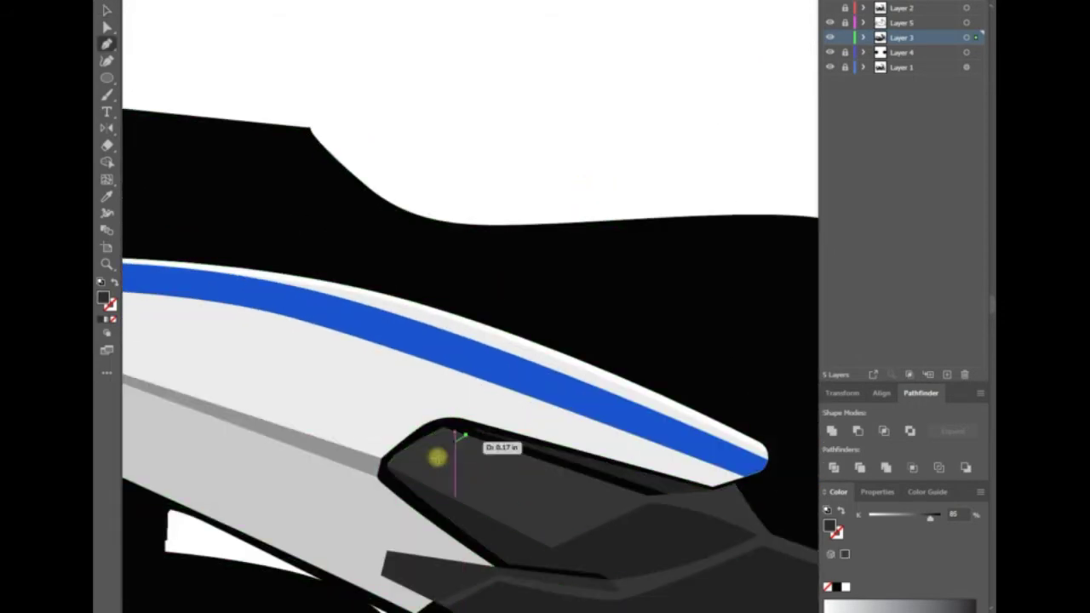
{"action": "left_click", "coordinate": [410, 476]}
{"action": "left_click", "coordinate": [387, 464]}
{"action": "left_click", "coordinate": [457, 430]}
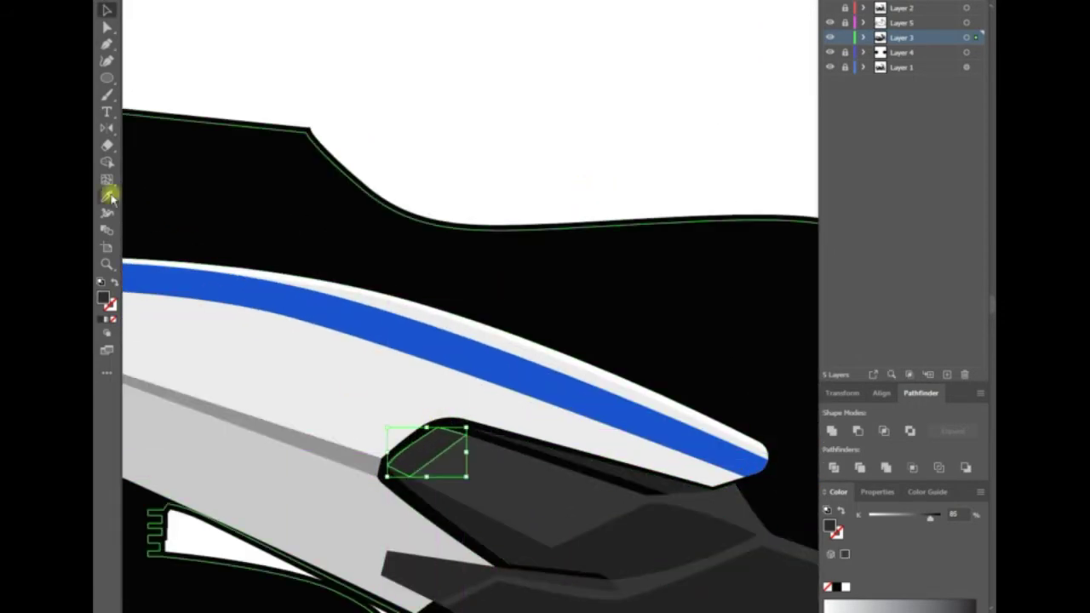
{"action": "left_click_drag", "start_coordinate": [930, 516], "coordinate": [926, 522]}
{"action": "left_click", "coordinate": [601, 575]}
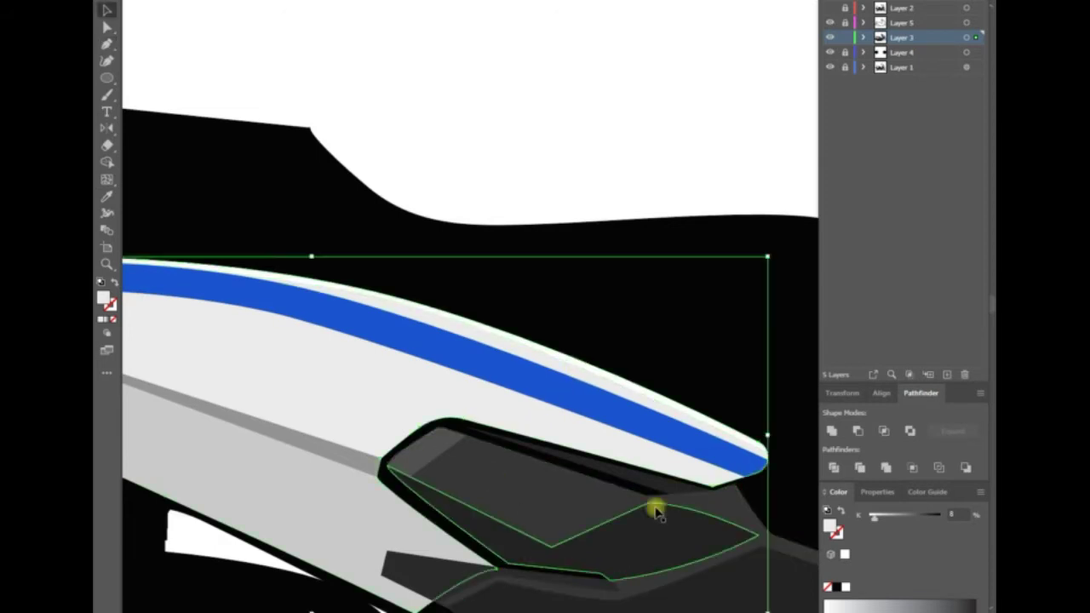
{"action": "key", "text": "v"}
{"action": "key", "text": "ctrl+minus"}
{"action": "scroll", "coordinate": [604, 290], "scroll_direction": "right", "scroll_amount": 5}
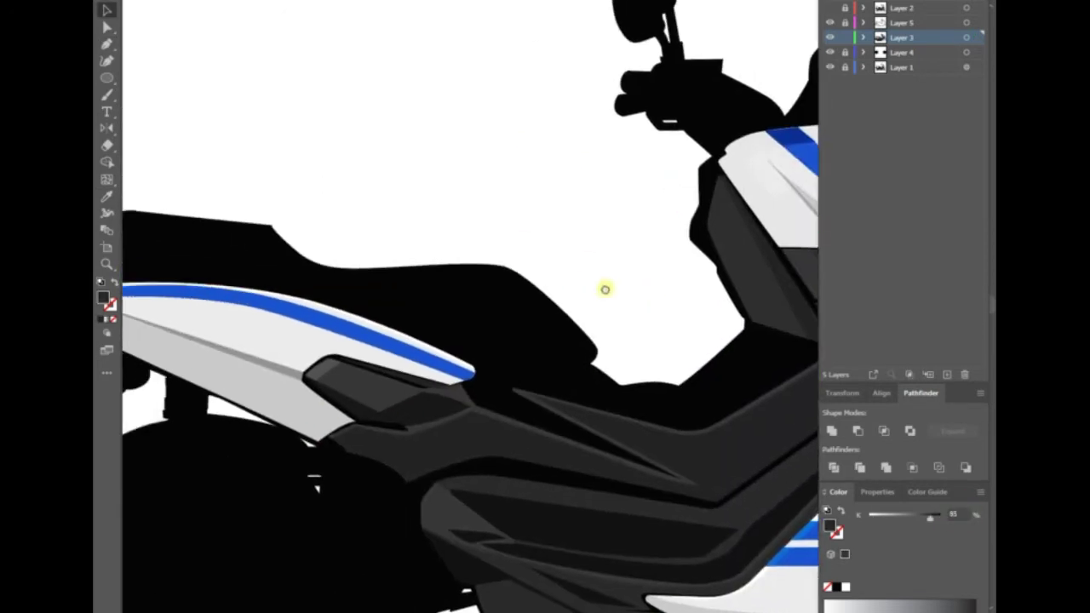
- Draw another dark shading shape on the rear side cover
{"action": "key", "text": "p"}
{"action": "left_click", "coordinate": [415, 458]}
{"action": "left_click", "coordinate": [255, 437]}
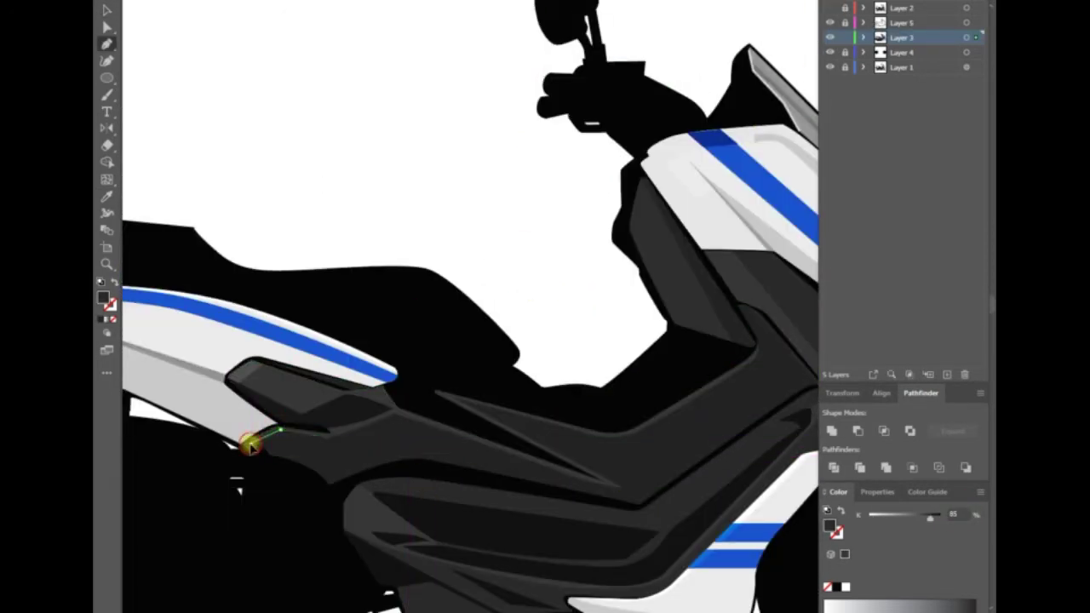
{"action": "left_click", "coordinate": [223, 502]}
{"action": "left_click", "coordinate": [323, 542]}
{"action": "left_click", "coordinate": [415, 457]}
- Select the overlapping panel shapes and ungroup the divided shading pieces
{"action": "key", "text": "v"}
{"action": "left_click_drag", "start_coordinate": [519, 253], "coordinate": [344, 507]}
{"action": "right_click", "coordinate": [567, 323]}
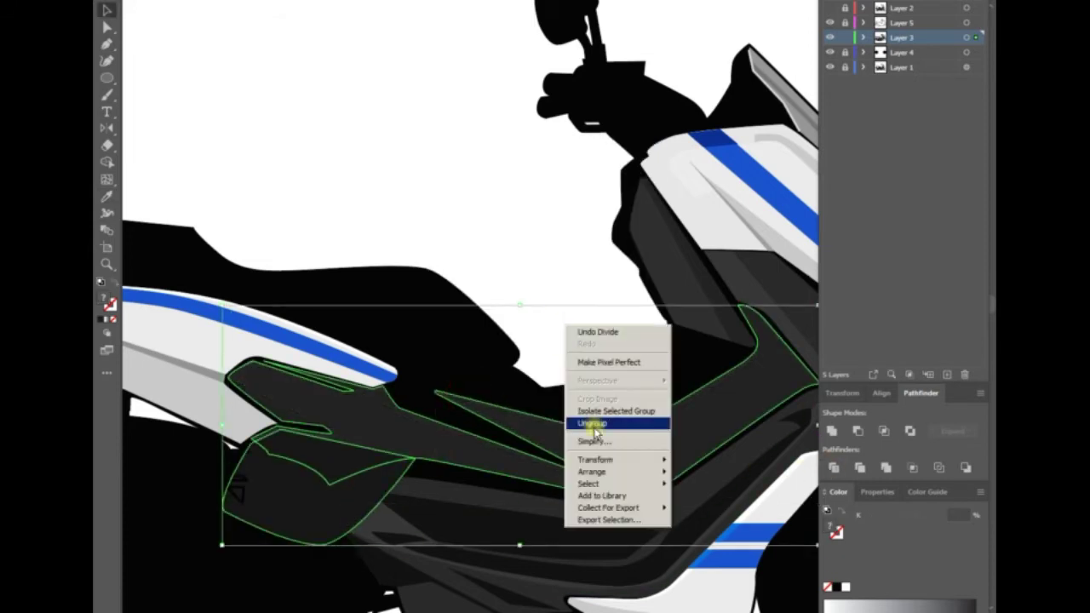
{"action": "left_click", "coordinate": [596, 420]}
{"action": "scroll", "coordinate": [562, 329], "scroll_direction": "down", "scroll_amount": 5}
{"action": "scroll", "coordinate": [610, 312], "scroll_direction": "up", "scroll_amount": 2}
- Hide the artwork and trace a curved shading shape along the floorboard under the seat
{"action": "left_click", "coordinate": [830, 8]}
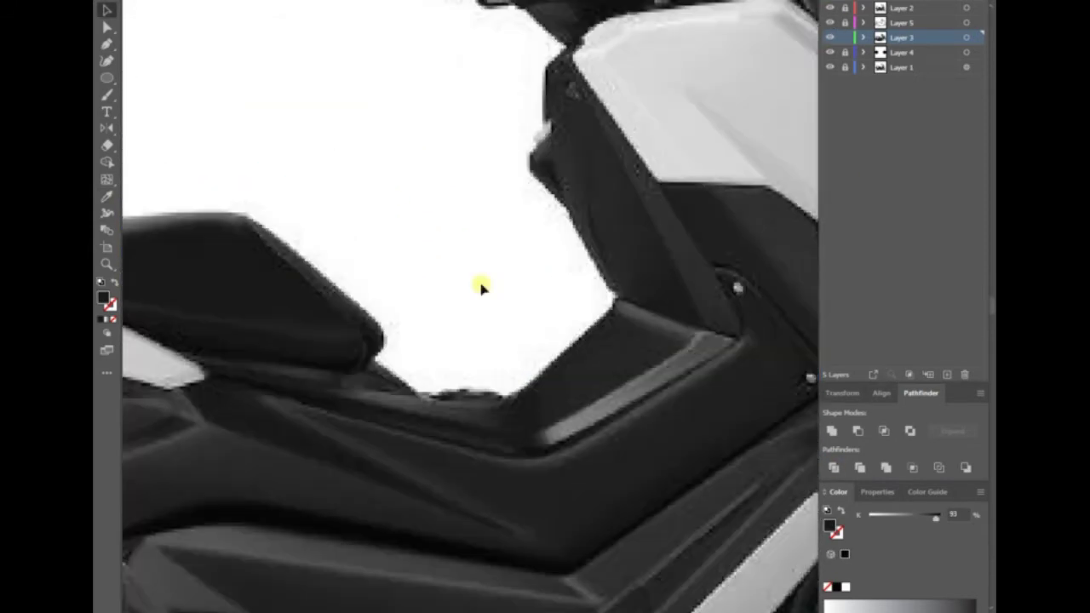
{"action": "key", "text": "p"}
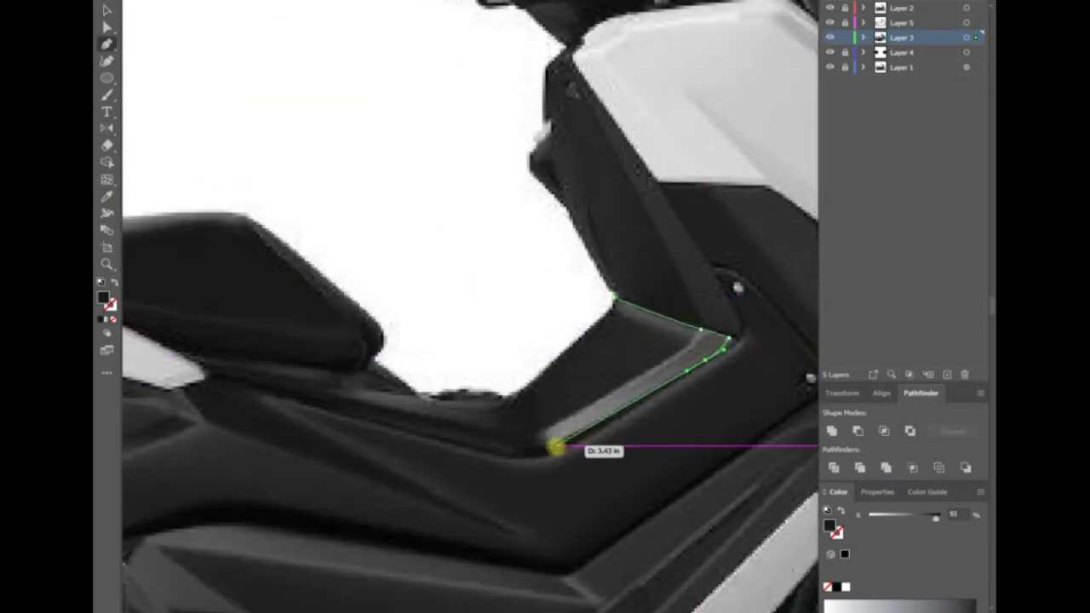
{"action": "left_click", "coordinate": [555, 446]}
{"action": "left_click", "coordinate": [189, 354]}
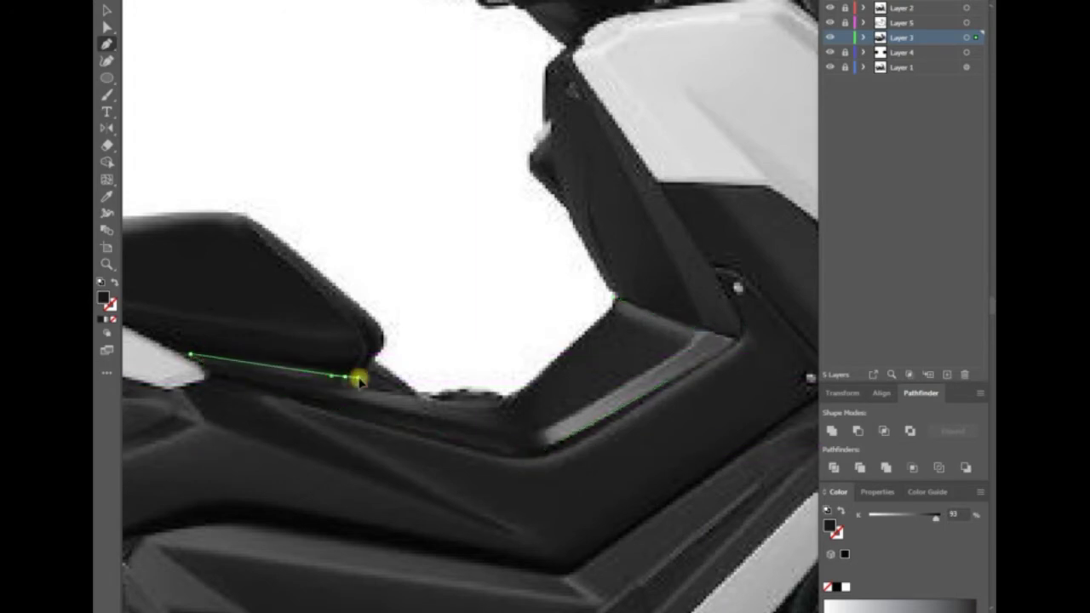
{"action": "left_click", "coordinate": [373, 365]}
{"action": "left_click", "coordinate": [420, 396]}
{"action": "left_click_drag", "start_coordinate": [514, 397], "coordinate": [551, 370]}
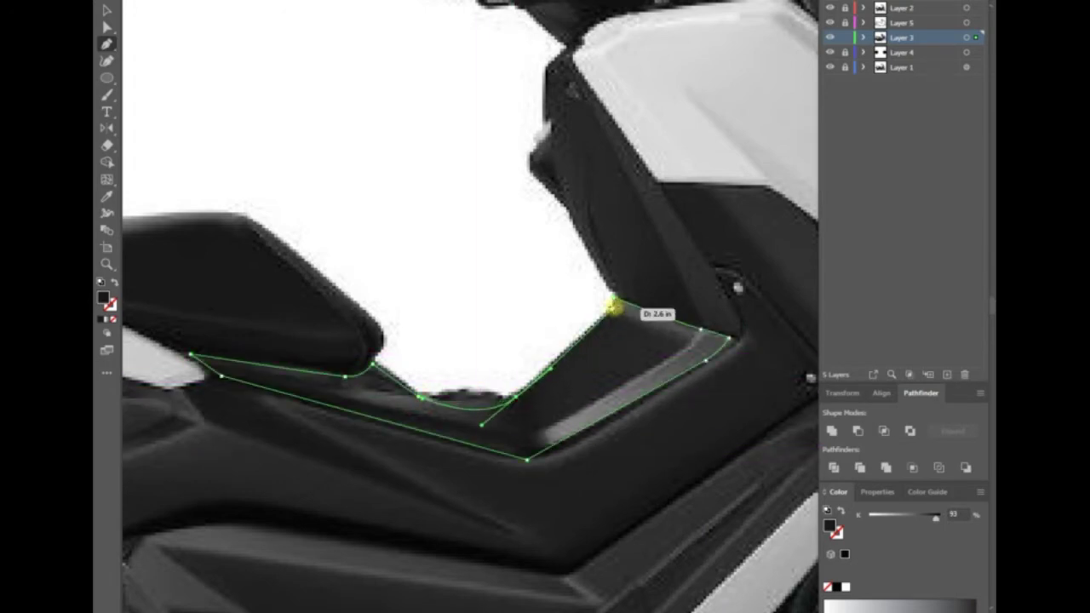
{"action": "left_click", "coordinate": [613, 306]}
{"action": "key", "text": "v"}
{"action": "left_click", "coordinate": [500, 288]}
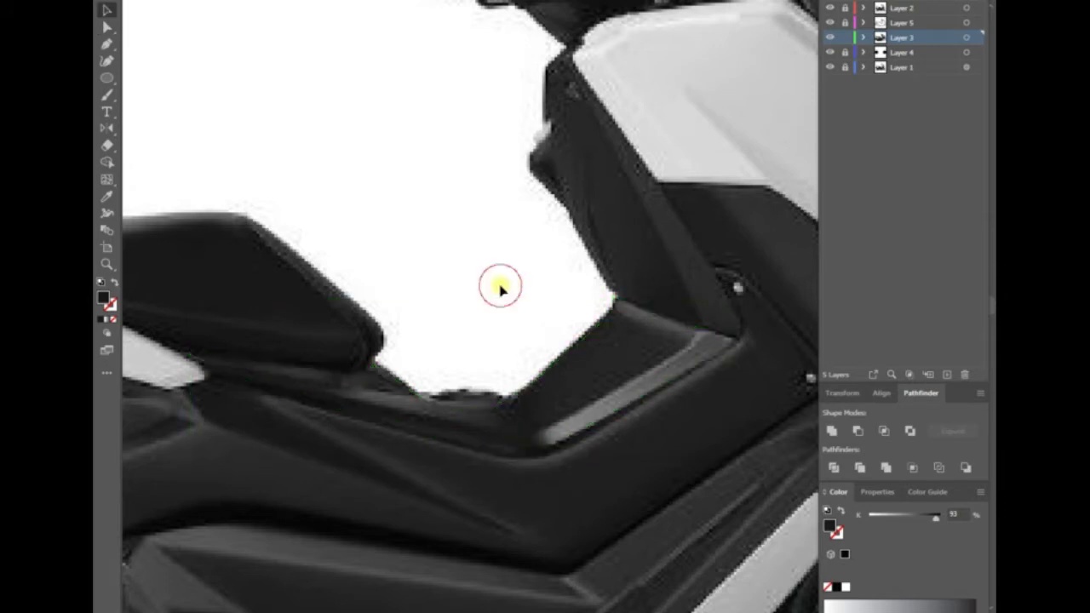
- Start a second shading path along the floorboard edge, undoing its last anchor
{"action": "key", "text": "p"}
{"action": "left_click", "coordinate": [608, 312]}
{"action": "left_click", "coordinate": [690, 337]}
{"action": "left_click", "coordinate": [540, 437]}
{"action": "key", "text": "ctrl+z"}
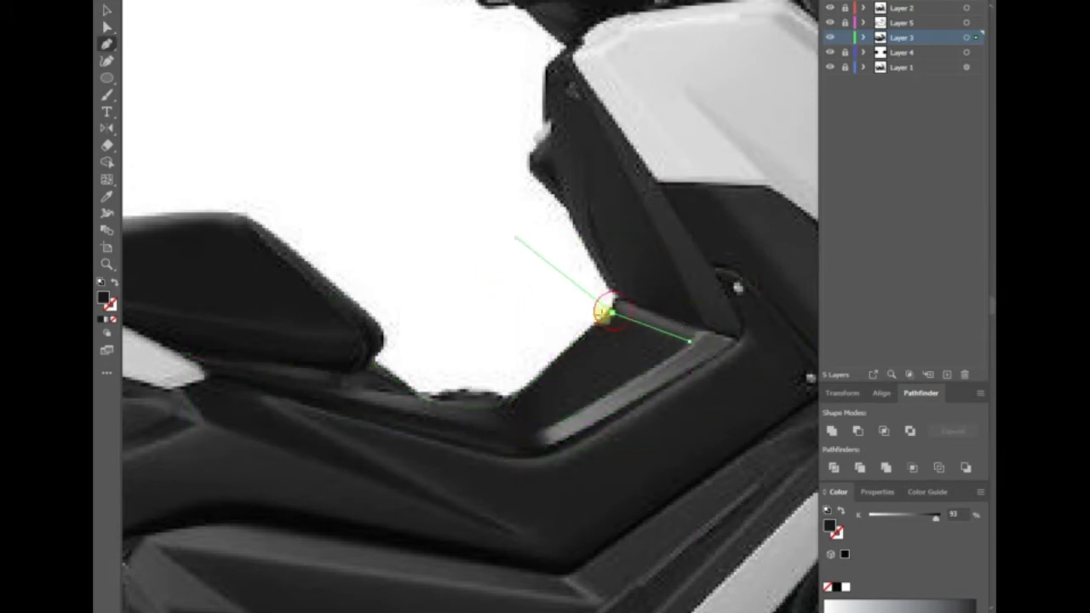
- Trace the thin lower shading strip and the larger shading shape below the seat
{"action": "left_click", "coordinate": [581, 502]}
{"action": "left_click", "coordinate": [297, 444]}
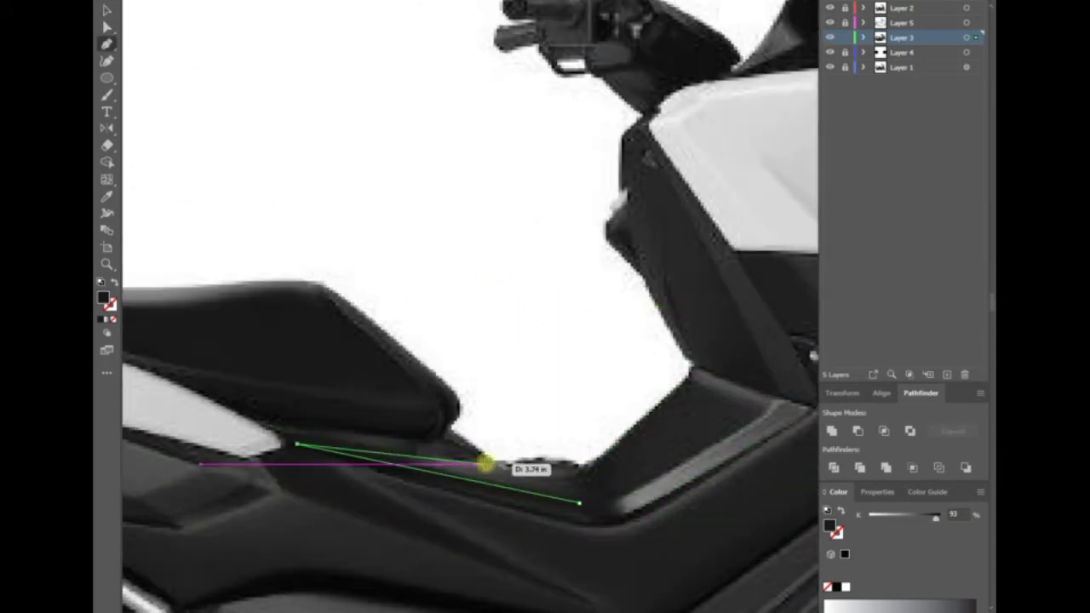
{"action": "left_click", "coordinate": [487, 461]}
{"action": "left_click", "coordinate": [556, 442]}
{"action": "left_click", "coordinate": [586, 465]}
{"action": "left_click", "coordinate": [267, 422]}
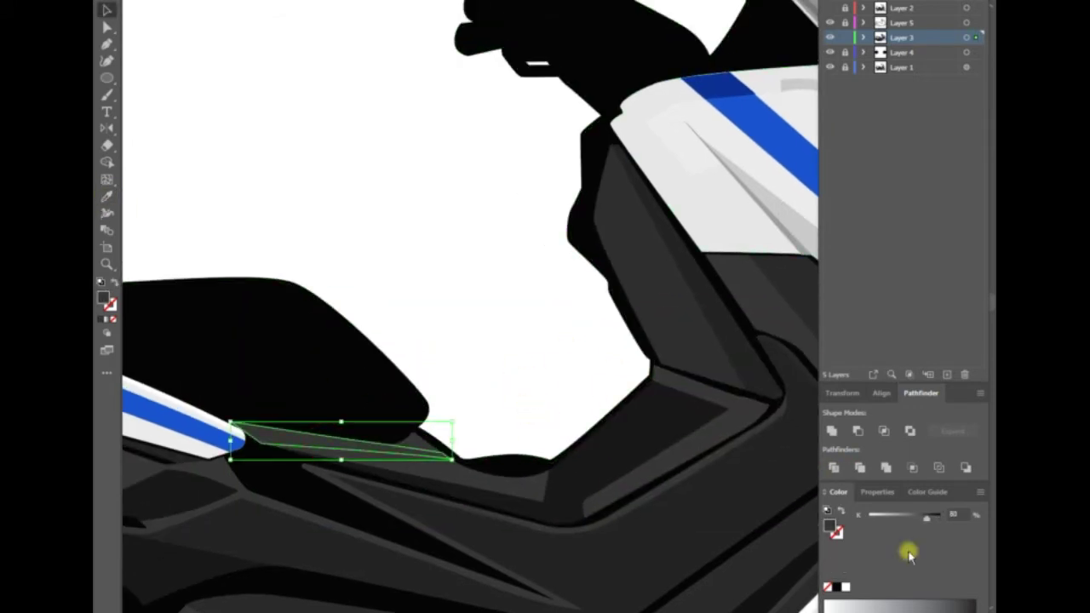
{"action": "key", "text": "ctrl+equal"}
{"action": "key", "text": "l"}
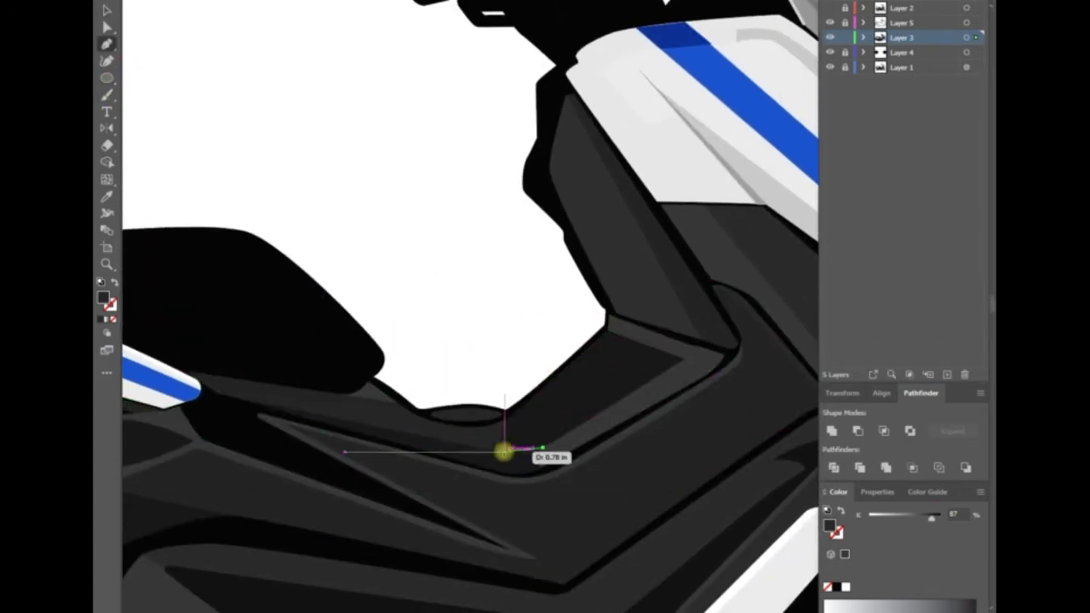
{"action": "left_click", "coordinate": [219, 392]}
- Copy the shading shape in place through the Move dialog
{"action": "key", "text": "v"}
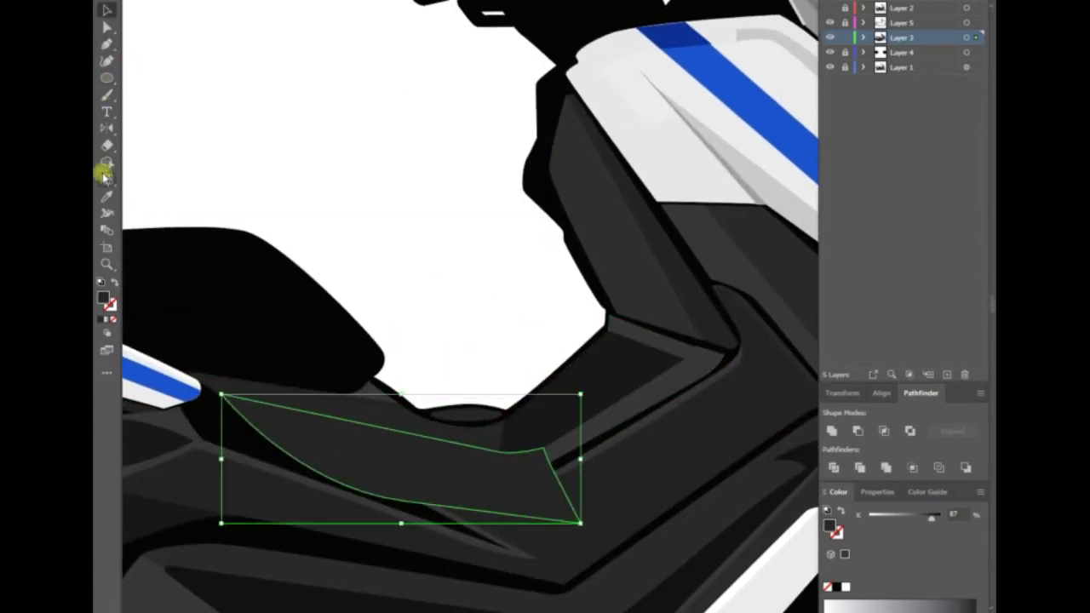
{"action": "key", "text": "Return"}
{"action": "left_click", "coordinate": [478, 393]}
{"action": "right_click", "coordinate": [468, 342]}
{"action": "left_click", "coordinate": [485, 382]}
- Give the thin lower shading strip a 97% black fill
{"action": "left_click", "coordinate": [545, 464]}
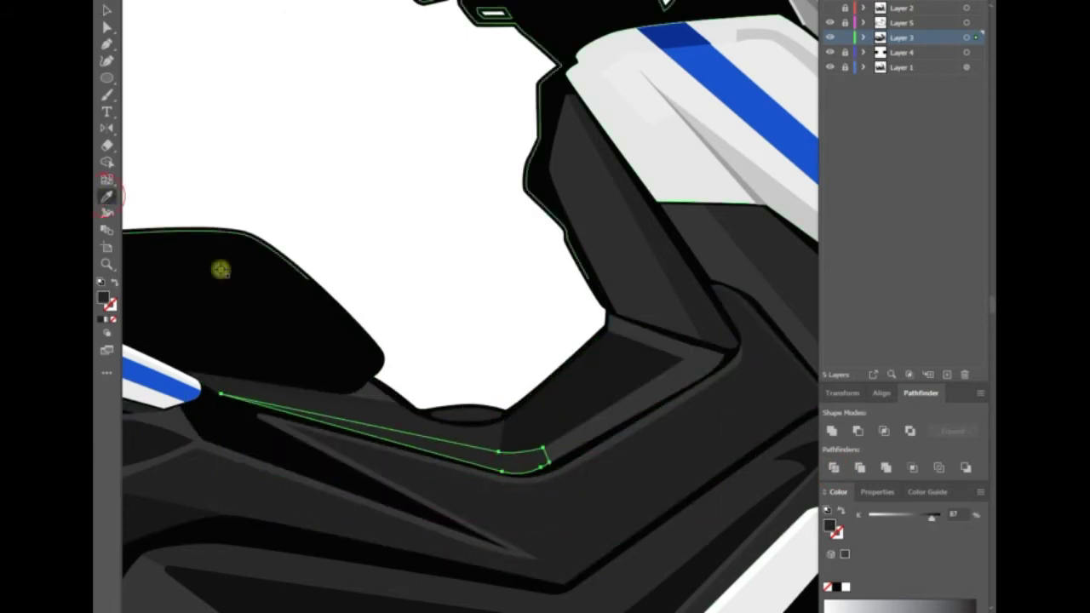
{"action": "type", "text": "97"}
{"action": "key", "text": "Return"}
{"action": "left_click", "coordinate": [498, 332]}
{"action": "scroll", "coordinate": [497, 332], "scroll_direction": "down", "scroll_amount": 3}
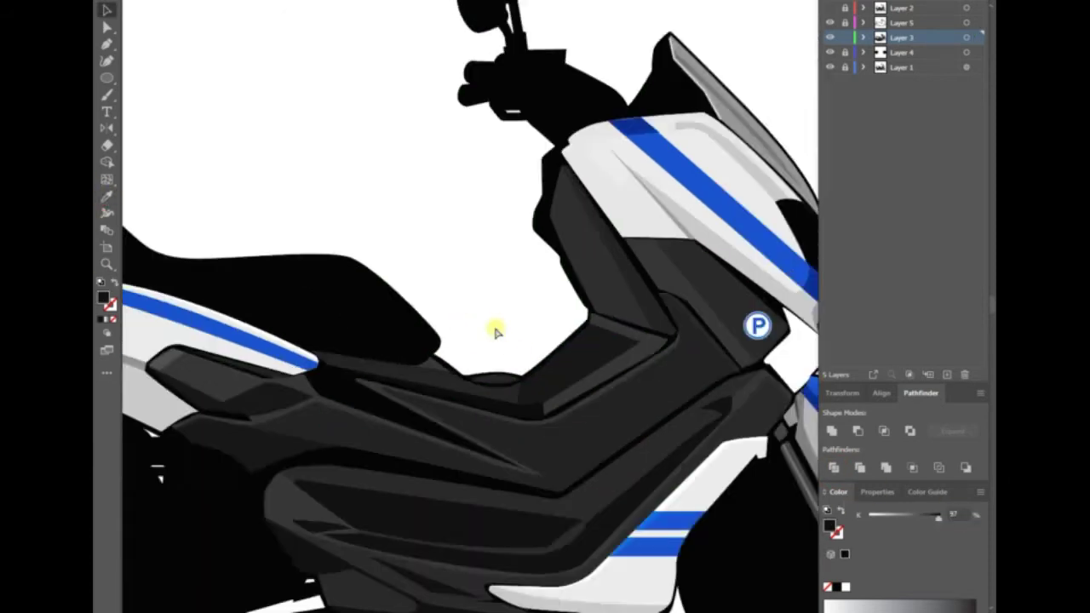
{"action": "scroll", "coordinate": [613, 357], "scroll_direction": "down", "scroll_amount": 2}
- Hide the artwork and place the first anchors along the seat edge
{"action": "left_click", "coordinate": [829, 7]}
{"action": "scroll", "coordinate": [519, 176], "scroll_direction": "up", "scroll_amount": 2}
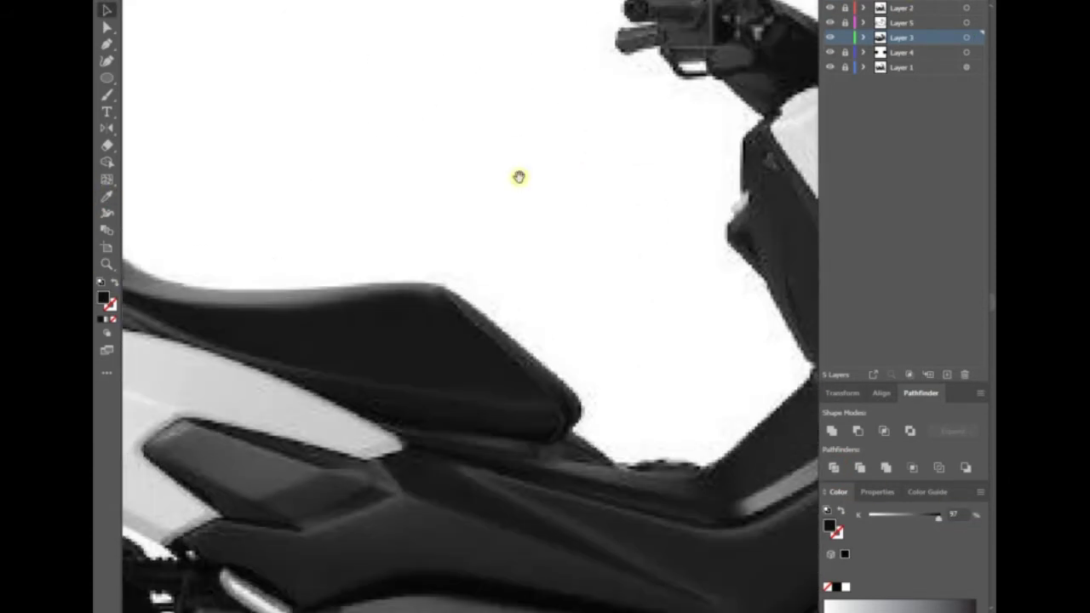
{"action": "key", "text": "p"}
{"action": "left_click", "coordinate": [414, 320]}
{"action": "left_click", "coordinate": [523, 414]}
{"action": "scroll", "coordinate": [446, 461], "scroll_direction": "down", "scroll_amount": 3}
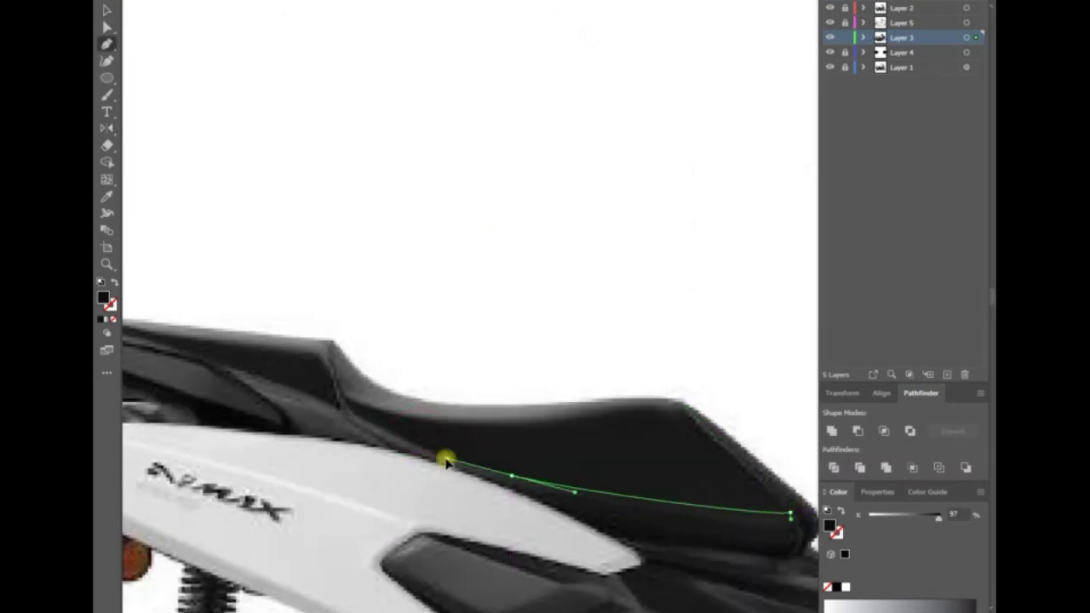
{"action": "left_click", "coordinate": [331, 338]}
{"action": "scroll", "coordinate": [341, 383], "scroll_direction": "up", "scroll_amount": 3}
- Curve the seat path around the rear seat and its underside, leaving it open
{"action": "left_click", "coordinate": [365, 462]}
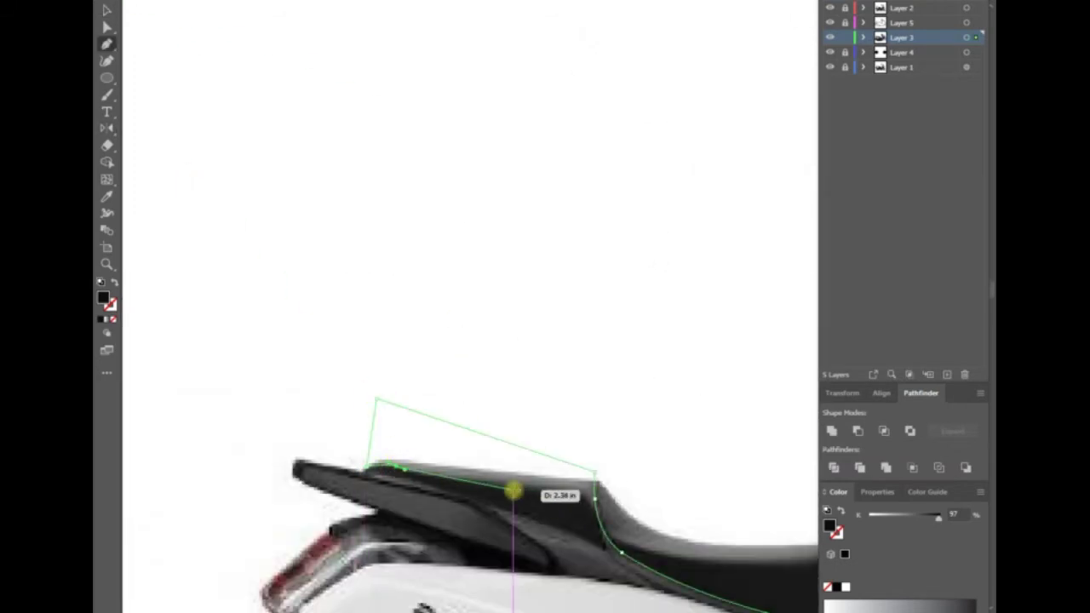
{"action": "left_click", "coordinate": [588, 503]}
{"action": "left_click_drag", "start_coordinate": [588, 502], "coordinate": [465, 467]}
{"action": "scroll", "coordinate": [464, 468], "scroll_direction": "up", "scroll_amount": 2}
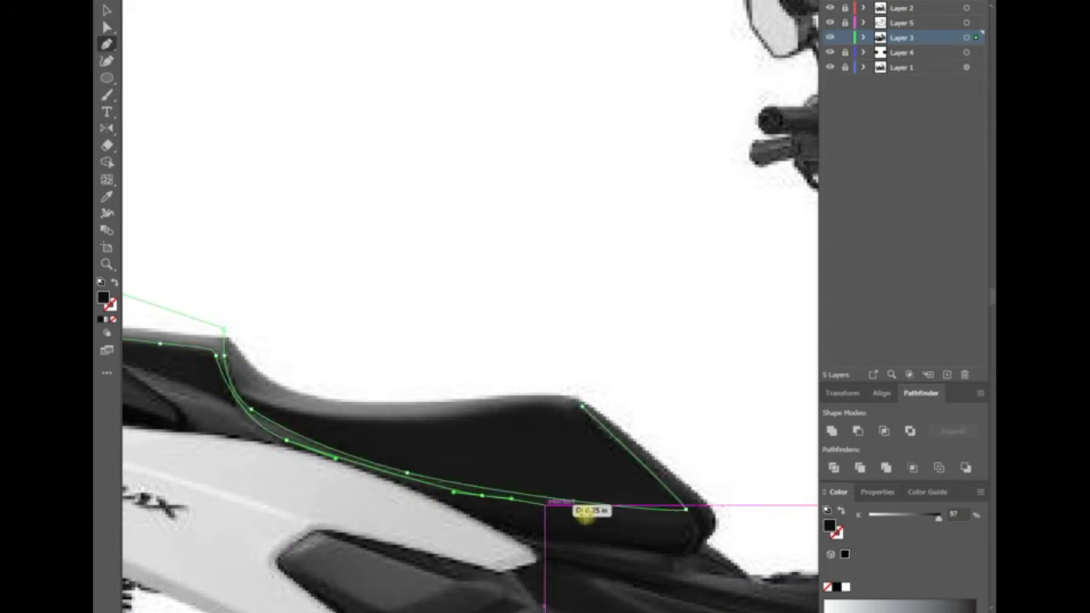
{"action": "left_click_drag", "start_coordinate": [741, 467], "coordinate": [692, 400]}
{"action": "key", "text": "Escape"}
- Trace a closed, curved shading shape along the seat base under the rear seat
{"action": "scroll", "coordinate": [515, 409], "scroll_direction": "down", "scroll_amount": 2}
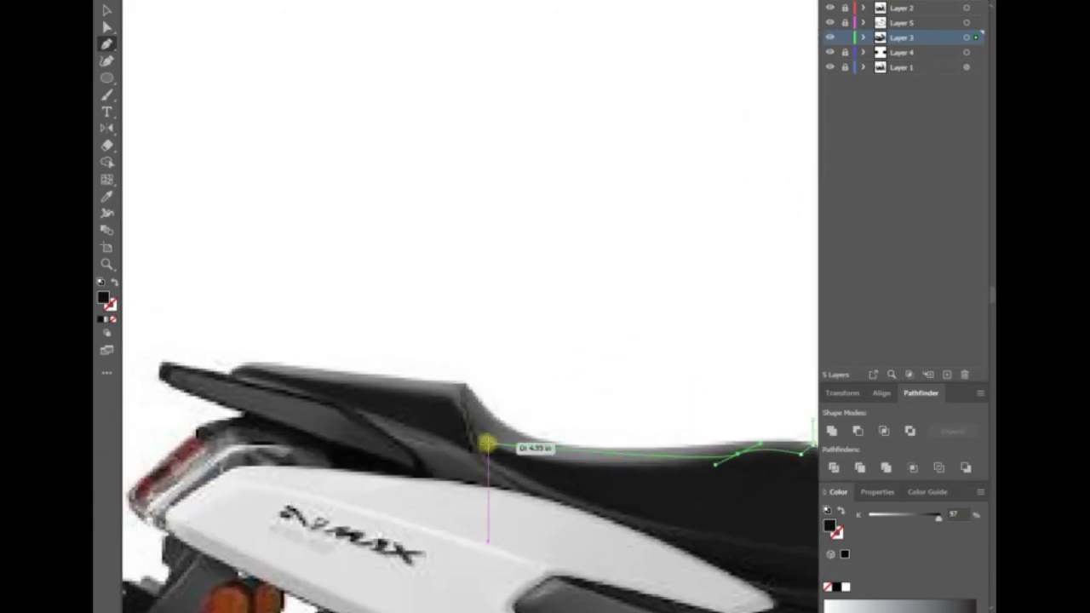
{"action": "left_click_drag", "start_coordinate": [481, 442], "coordinate": [400, 398]}
{"action": "left_click_drag", "start_coordinate": [469, 387], "coordinate": [562, 410]}
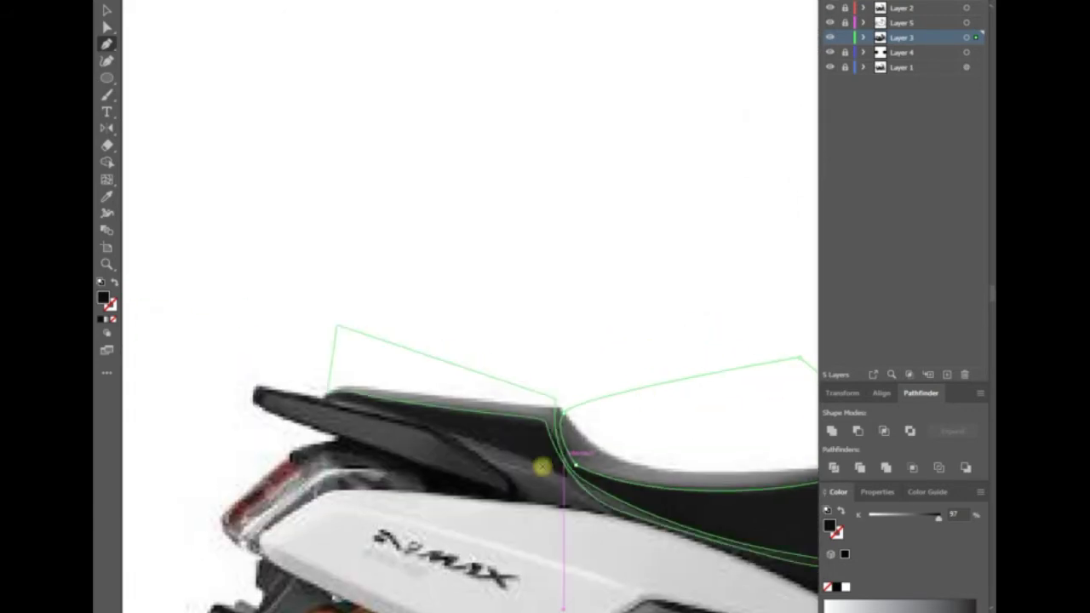
{"action": "mouse_move", "coordinate": [506, 468]}
{"action": "left_mouse_down"}
{"action": "mouse_move", "coordinate": [521, 494]}
{"action": "mouse_move", "coordinate": [545, 495]}
{"action": "left_mouse_up"}
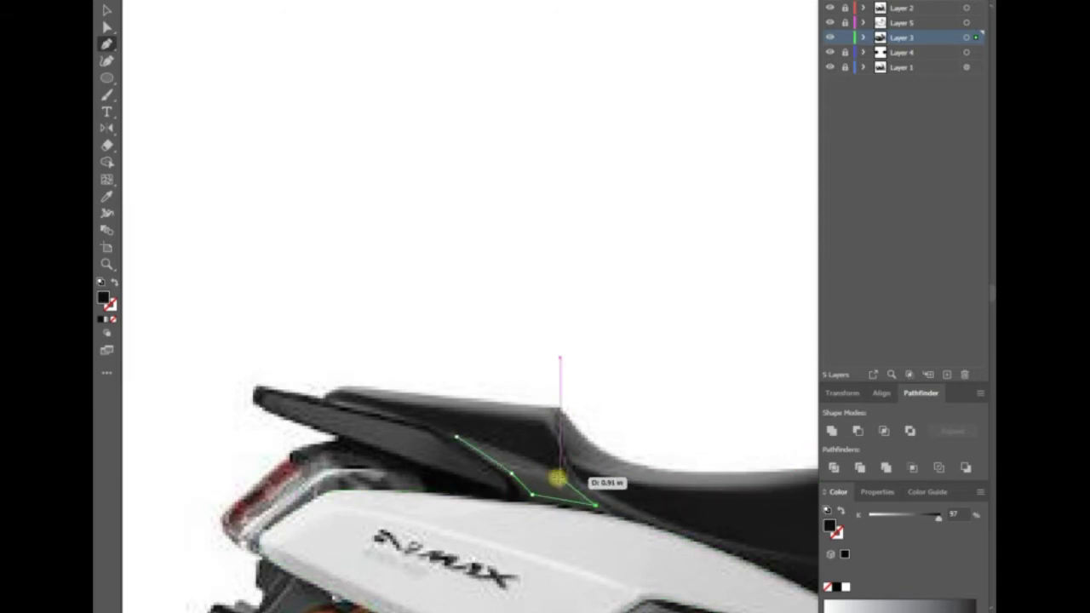
{"action": "left_click_drag", "start_coordinate": [447, 473], "coordinate": [386, 454]}
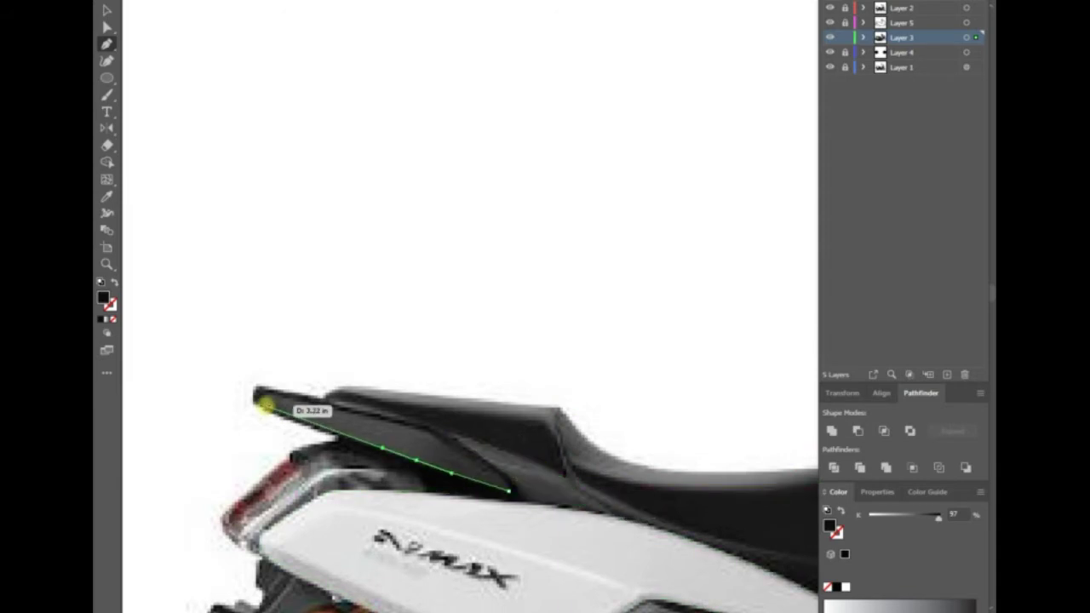
{"action": "left_click", "coordinate": [506, 484]}
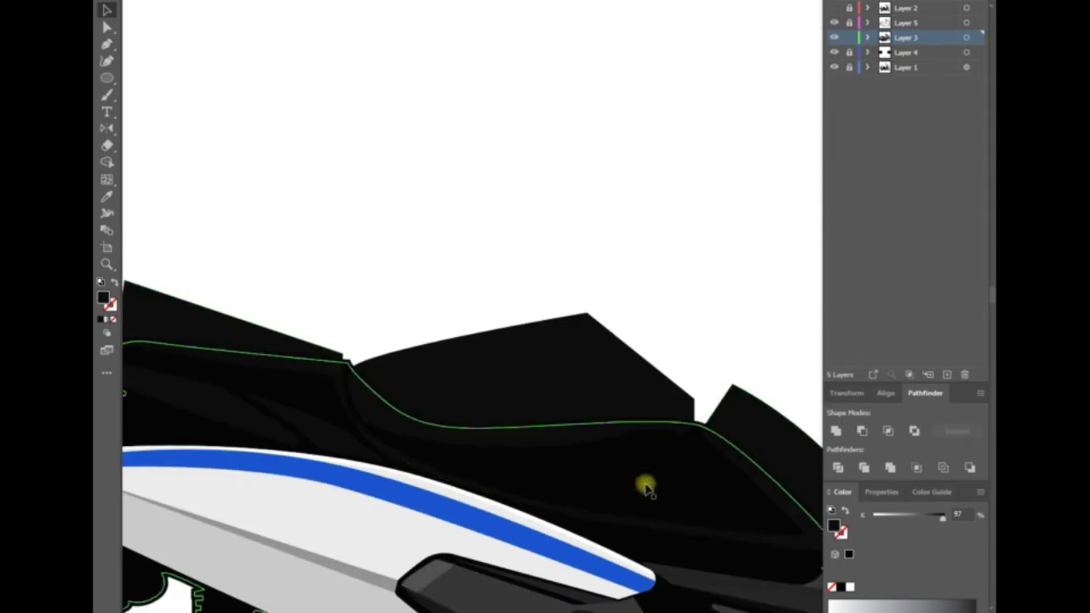
- Copy the rear seat shape in place through the Move dialog
{"action": "key", "text": "Return"}
{"action": "left_click", "coordinate": [474, 393]}
{"action": "right_click", "coordinate": [637, 297]}
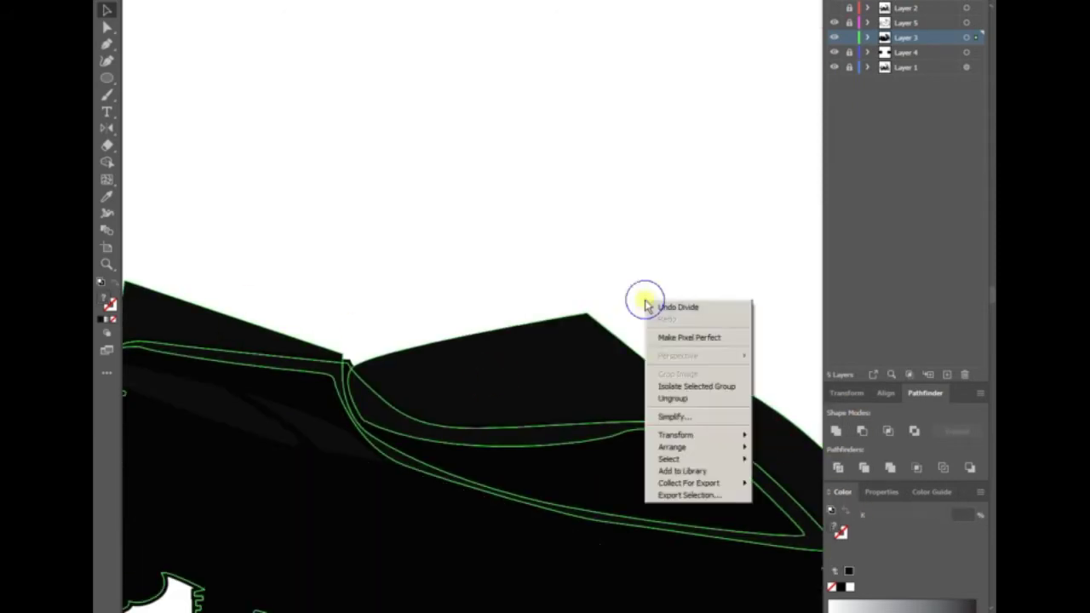
{"action": "left_click", "coordinate": [474, 323]}
- Select the divided seat pieces and ungroup them
{"action": "left_click", "coordinate": [227, 329]}
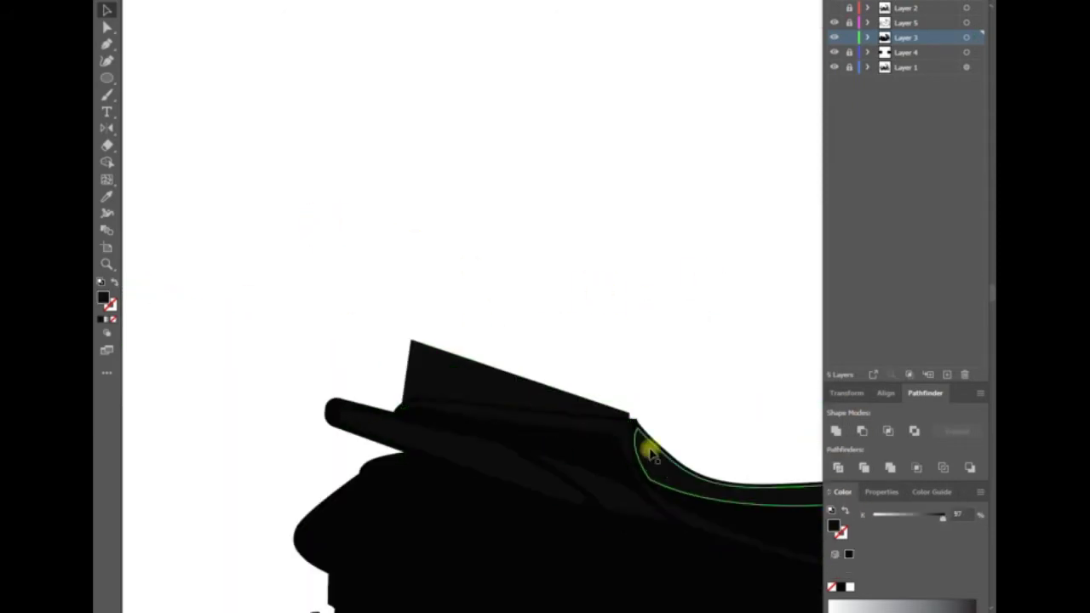
{"action": "left_click", "coordinate": [749, 473]}
{"action": "left_click", "coordinate": [479, 384]}
{"action": "right_click", "coordinate": [613, 300]}
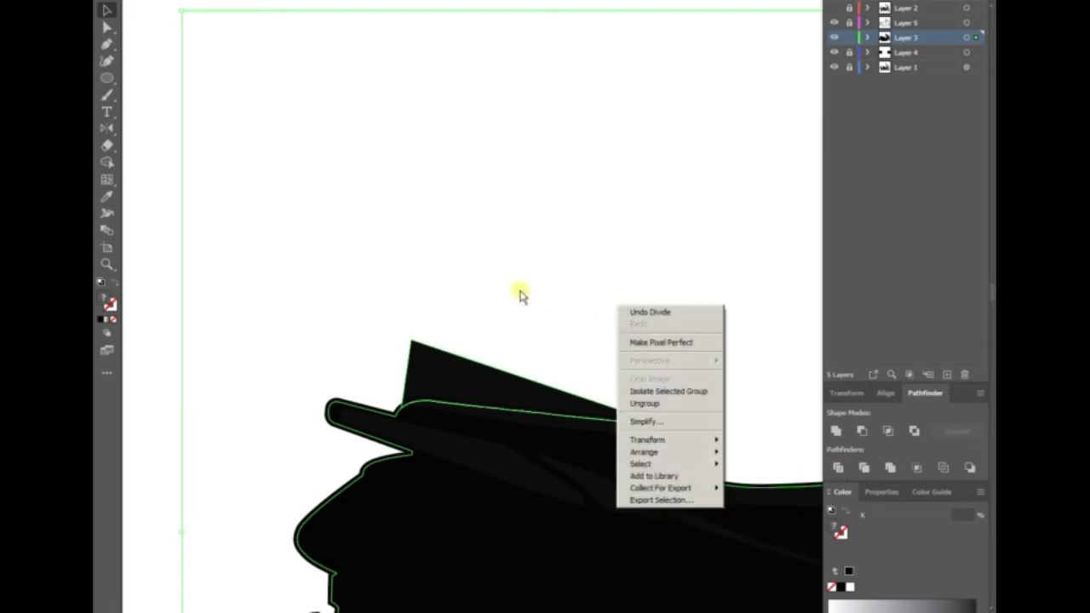
{"action": "left_click", "coordinate": [467, 440]}
- Set the seat panel to a mid grey with the K slider, then zoom out
{"action": "left_click", "coordinate": [535, 423]}
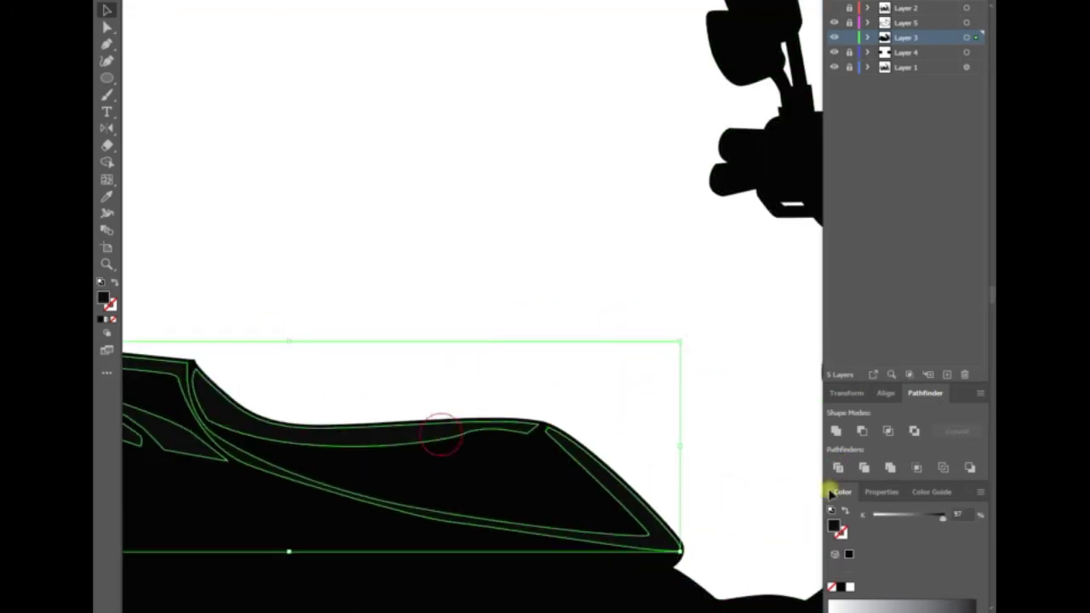
{"action": "left_click_drag", "start_coordinate": [945, 518], "coordinate": [932, 518]}
{"action": "left_click", "coordinate": [253, 452]}
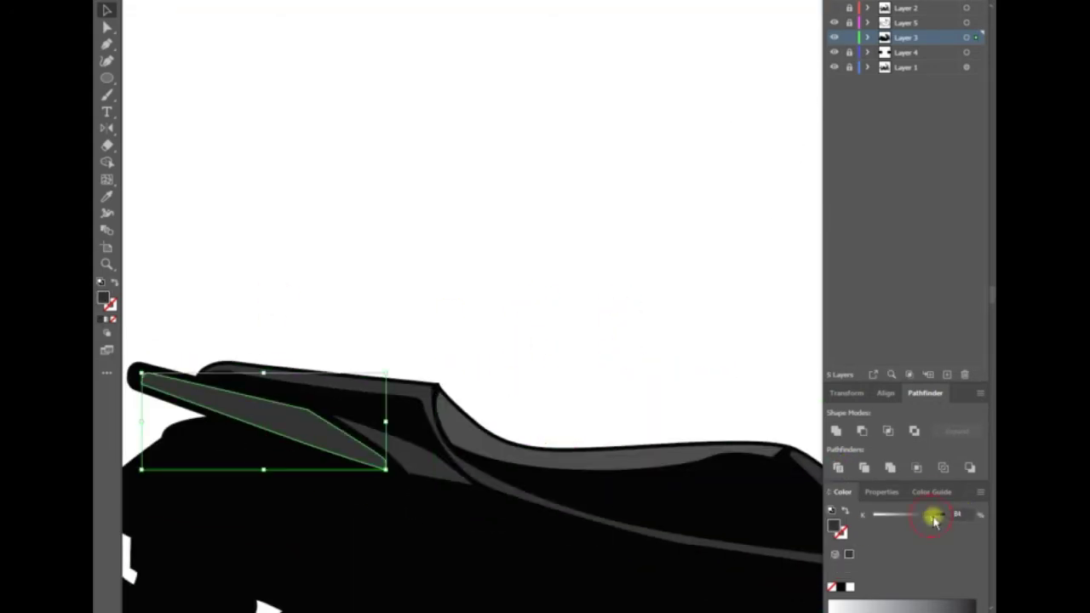
{"action": "left_click", "coordinate": [618, 364]}
{"action": "scroll", "coordinate": [588, 366], "scroll_direction": "down", "scroll_amount": 2}
{"action": "scroll", "coordinate": [544, 400], "scroll_direction": "down", "scroll_amount": 3}
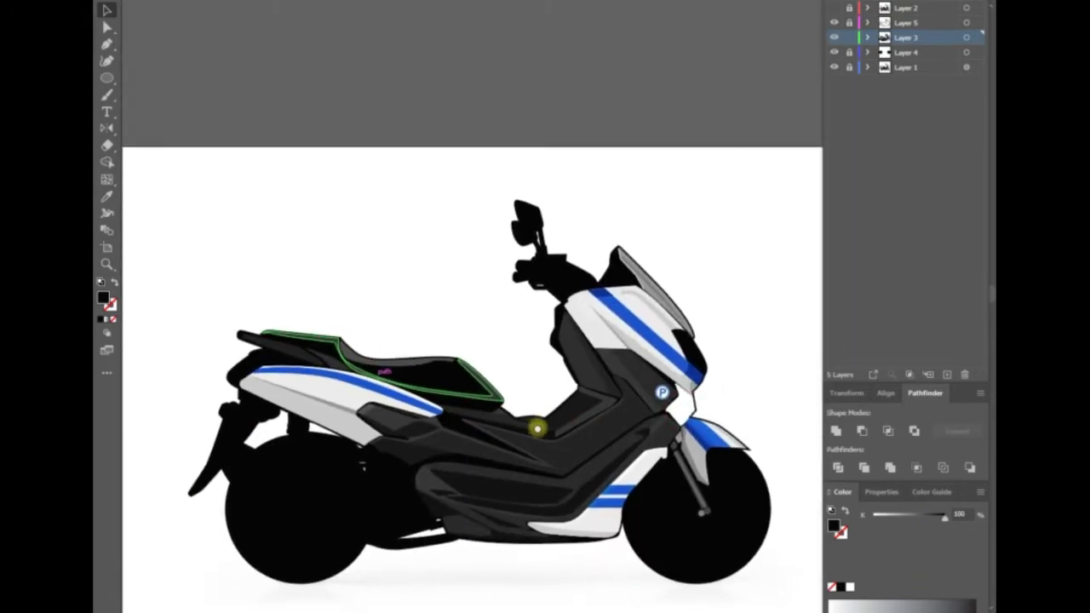
- Hide the artwork and outline a shadow shape at the windshield base
{"action": "left_click", "coordinate": [281, 336]}
{"action": "scroll", "coordinate": [688, 341], "scroll_direction": "up", "scroll_amount": 1}
{"action": "scroll", "coordinate": [686, 361], "scroll_direction": "up", "scroll_amount": 4}
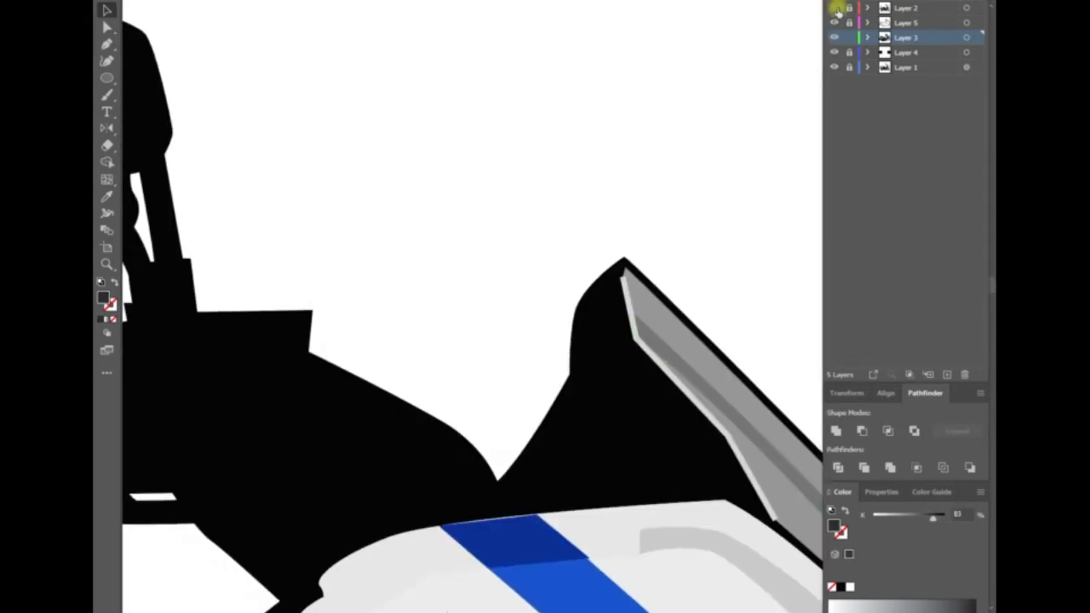
{"action": "left_click", "coordinate": [839, 12]}
{"action": "key", "text": "p"}
{"action": "left_click_drag", "start_coordinate": [570, 308], "coordinate": [562, 345]}
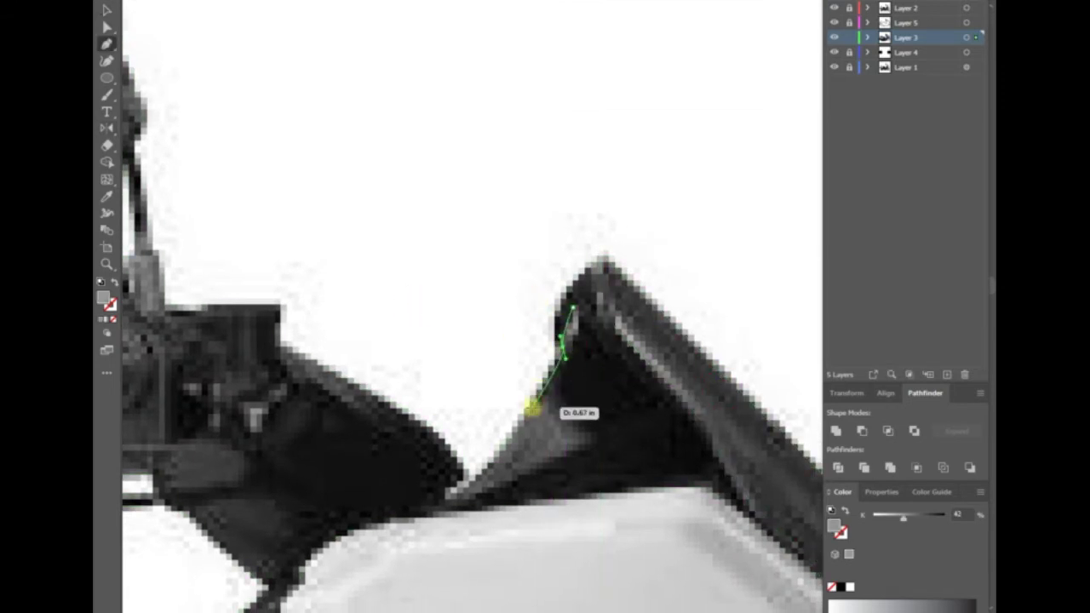
{"action": "left_click", "coordinate": [457, 500]}
{"action": "left_click", "coordinate": [586, 434]}
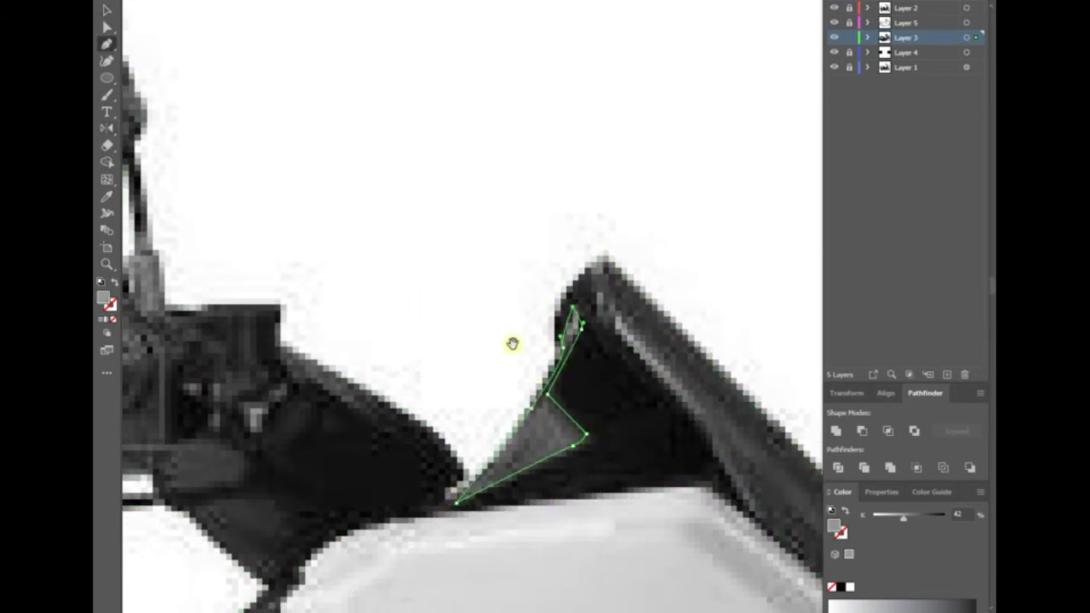
- Trace the handlebar lever outline as a closed curved shape
{"action": "scroll", "coordinate": [463, 340], "scroll_direction": "left", "scroll_amount": 5}
{"action": "left_click_drag", "start_coordinate": [479, 350], "coordinate": [462, 332]}
{"action": "left_click_drag", "start_coordinate": [590, 417], "coordinate": [554, 385]}
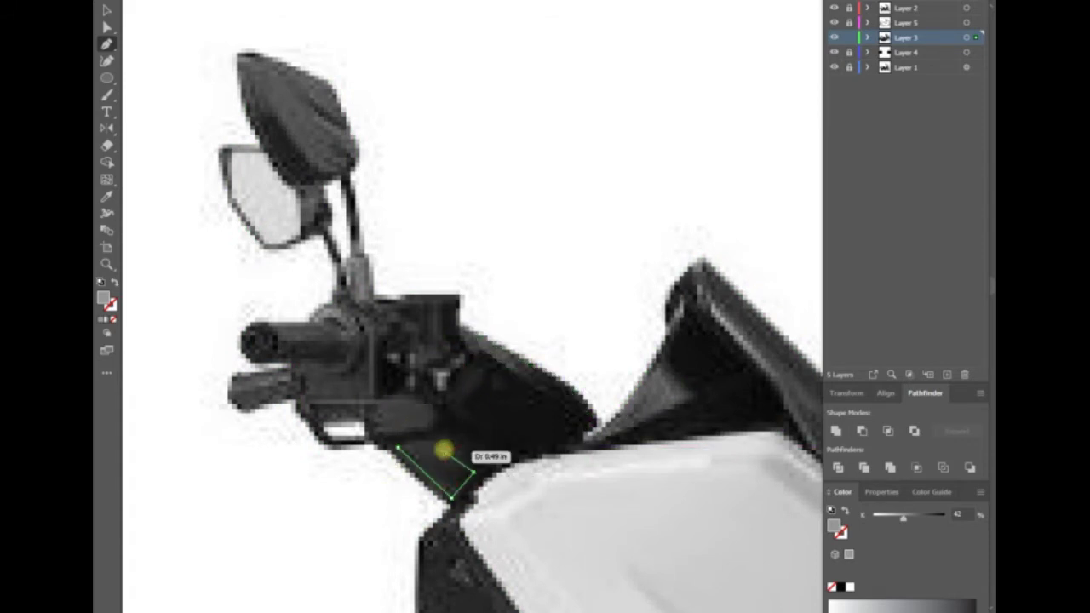
{"action": "scroll", "coordinate": [309, 407], "scroll_direction": "up", "scroll_amount": 2}
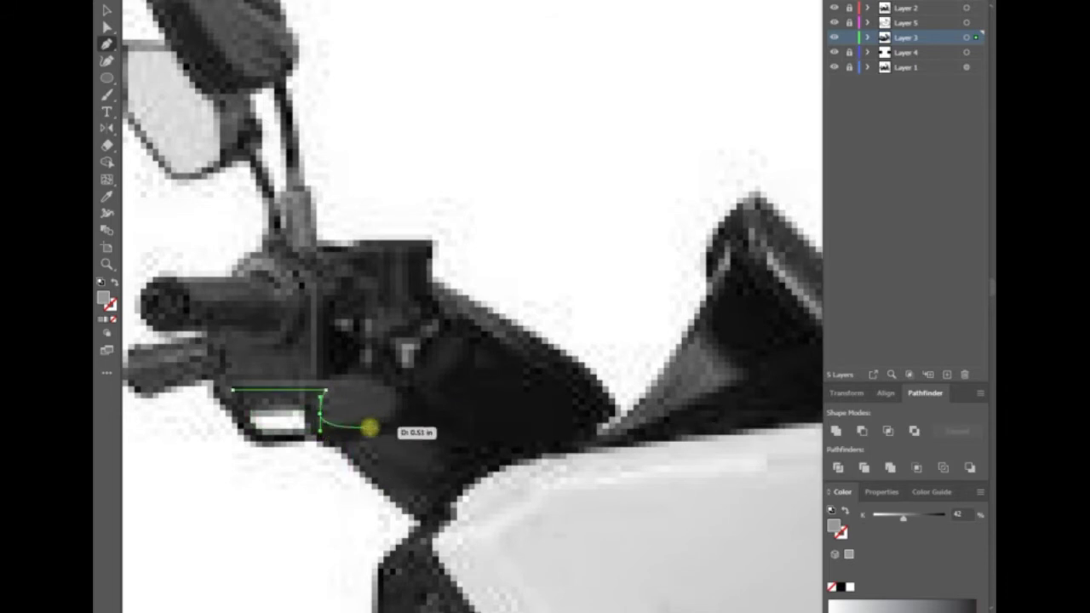
{"action": "left_click_drag", "start_coordinate": [318, 415], "coordinate": [388, 391]}
{"action": "left_click", "coordinate": [232, 382]}
- Trace the notched handlebar clamp and mirror stem shape
{"action": "left_click_drag", "start_coordinate": [231, 382], "coordinate": [342, 452]}
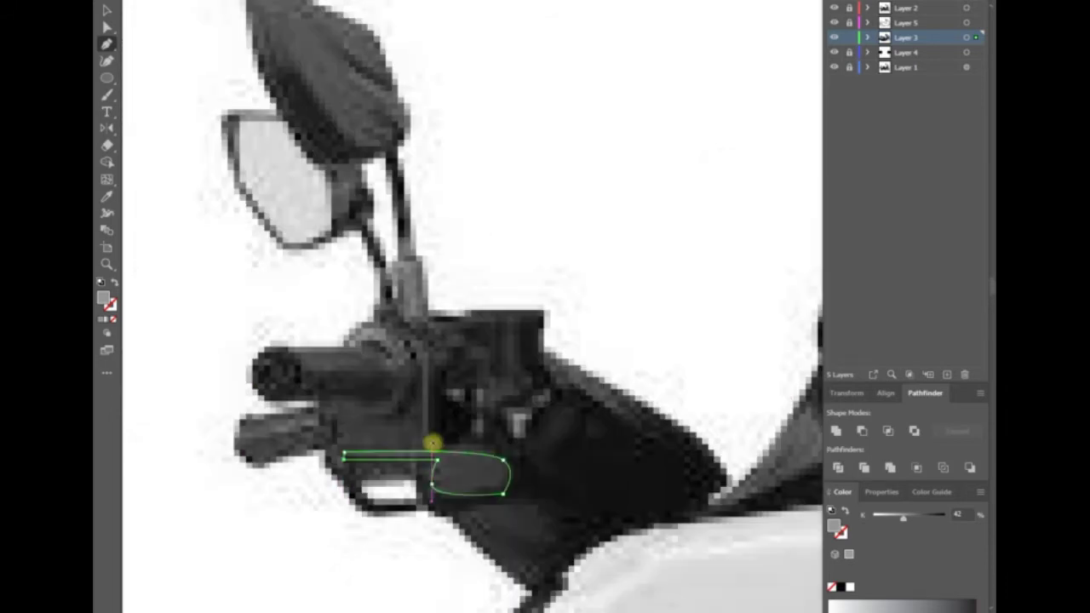
{"action": "left_click_drag", "start_coordinate": [431, 441], "coordinate": [450, 357]}
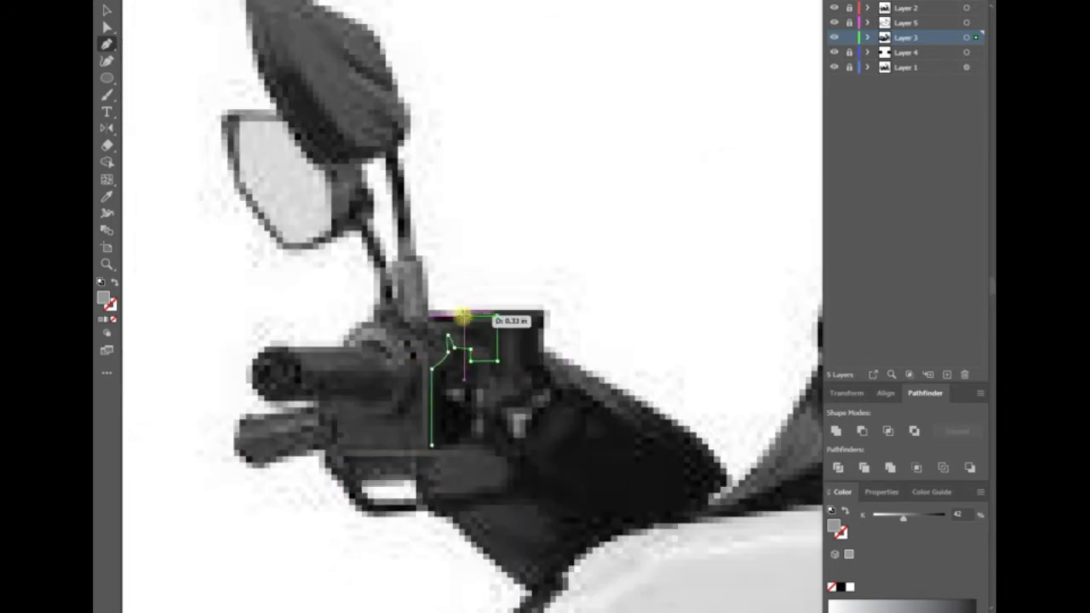
{"action": "left_click", "coordinate": [422, 259]}
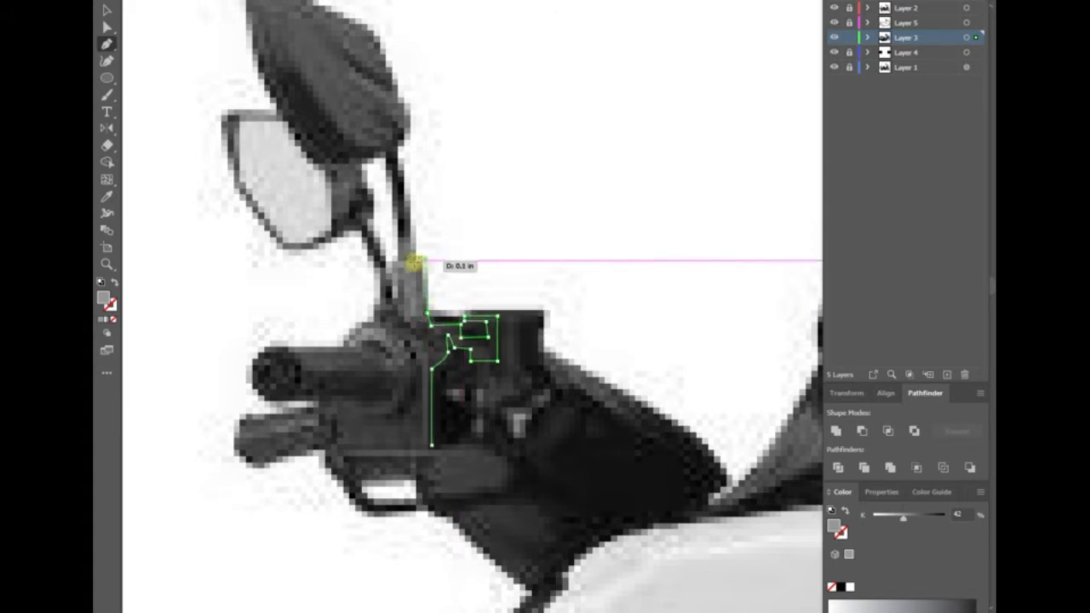
{"action": "left_click", "coordinate": [406, 243]}
{"action": "left_click", "coordinate": [397, 258]}
{"action": "left_click", "coordinate": [392, 312]}
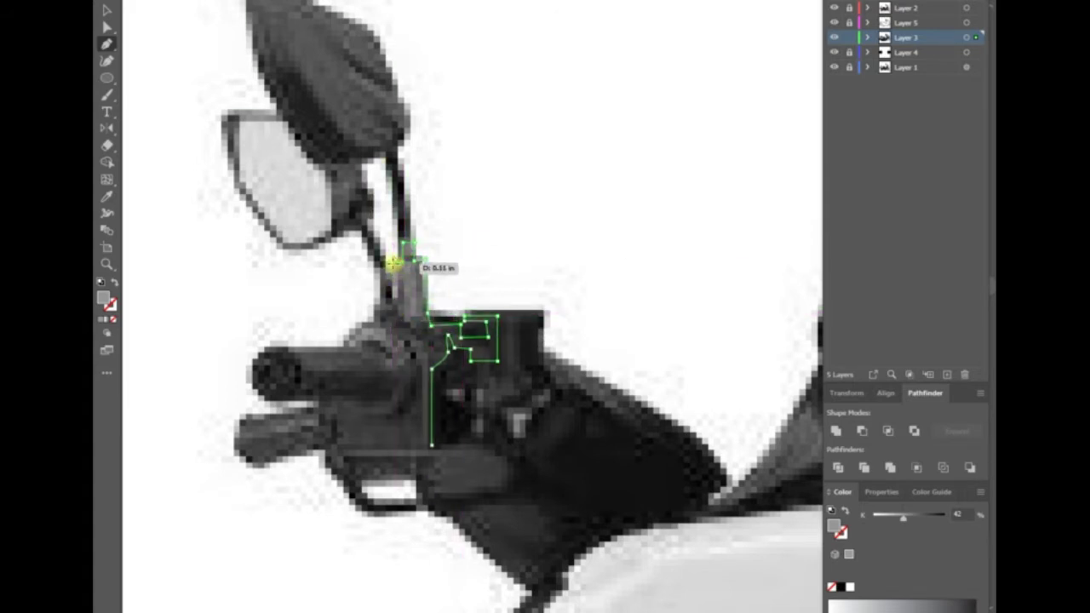
{"action": "left_click_drag", "start_coordinate": [417, 342], "coordinate": [428, 349]}
{"action": "left_click", "coordinate": [431, 442]}
- Outline the boxy switch housing and the curved grip detail
{"action": "scroll", "coordinate": [409, 421], "scroll_direction": "left", "scroll_amount": 2}
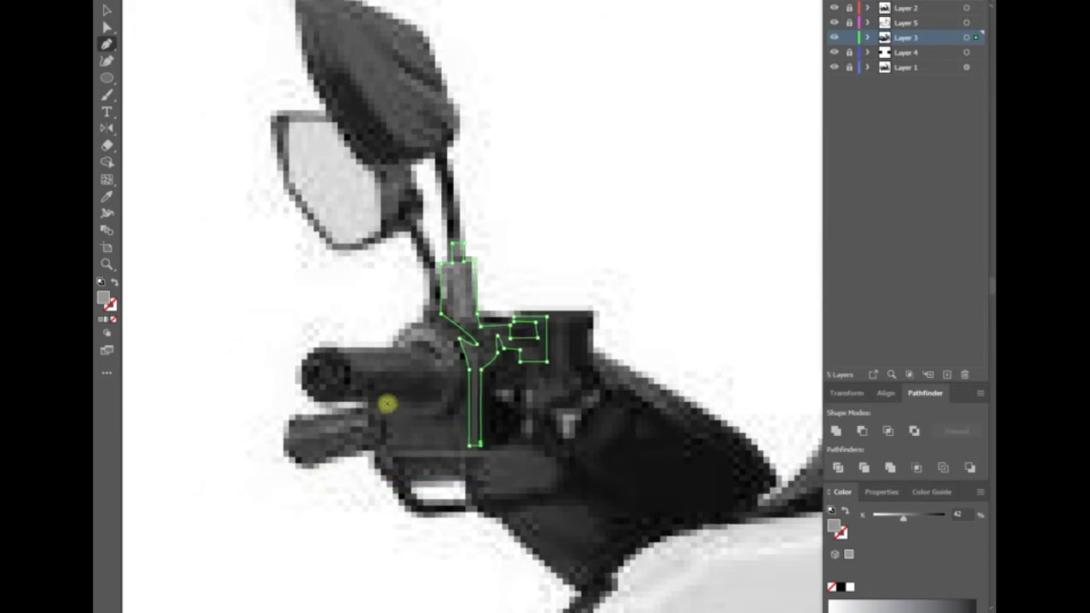
{"action": "left_click", "coordinate": [386, 404]}
{"action": "left_click", "coordinate": [387, 446]}
{"action": "left_click", "coordinate": [462, 445]}
{"action": "left_click", "coordinate": [462, 397]}
{"action": "left_click_drag", "start_coordinate": [436, 430], "coordinate": [394, 421]}
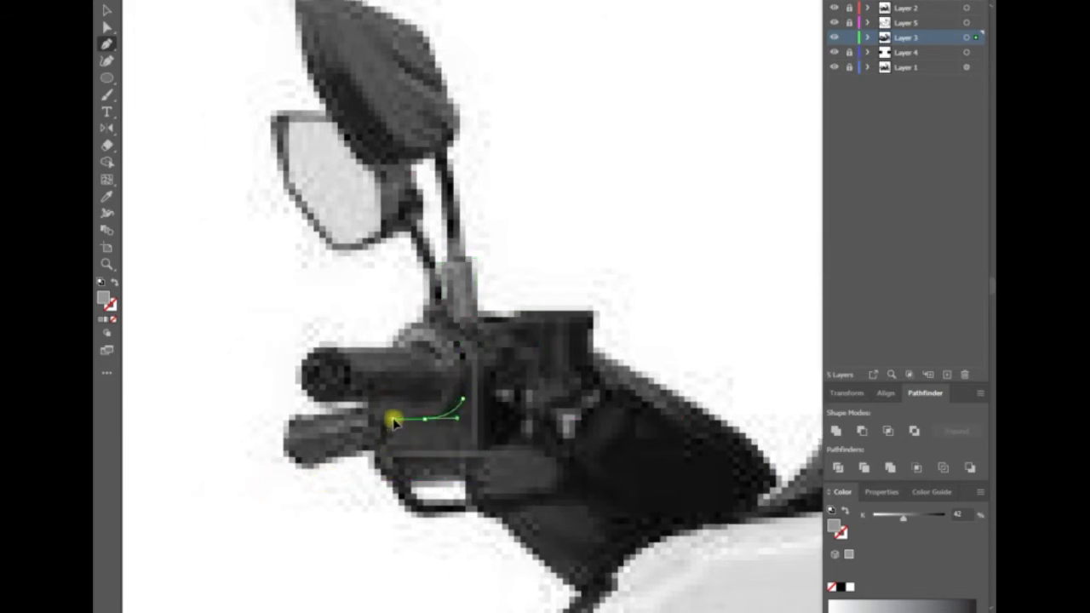
{"action": "left_click_drag", "start_coordinate": [461, 397], "coordinate": [436, 327]}
{"action": "left_click", "coordinate": [409, 343]}
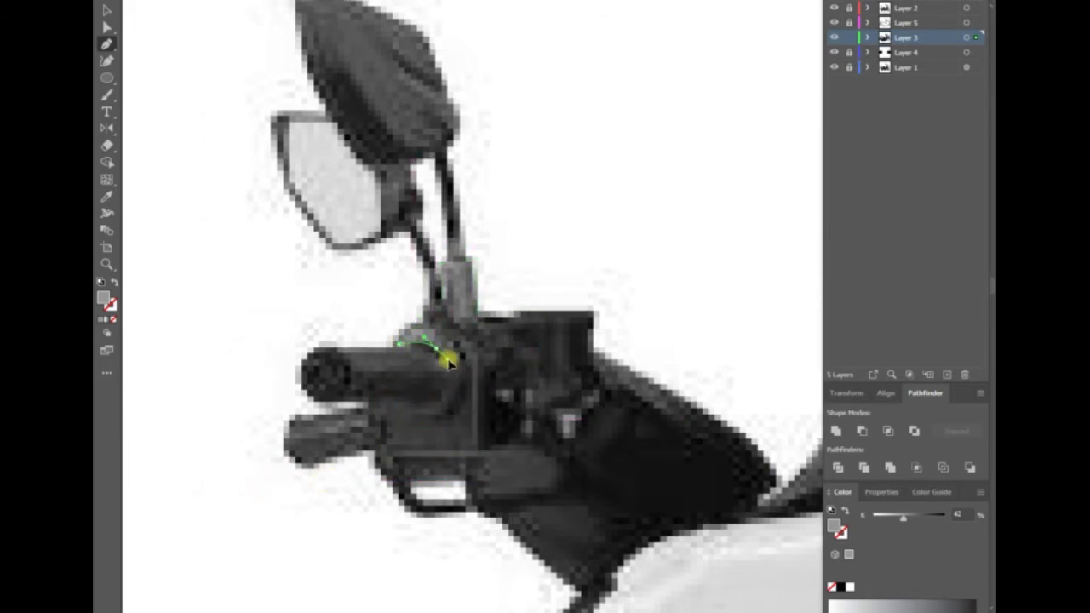
- Add a throttle clamp detail and darken the new handlebar details' grey
{"action": "left_click", "coordinate": [407, 349]}
{"action": "left_click_drag", "start_coordinate": [436, 372], "coordinate": [437, 395]}
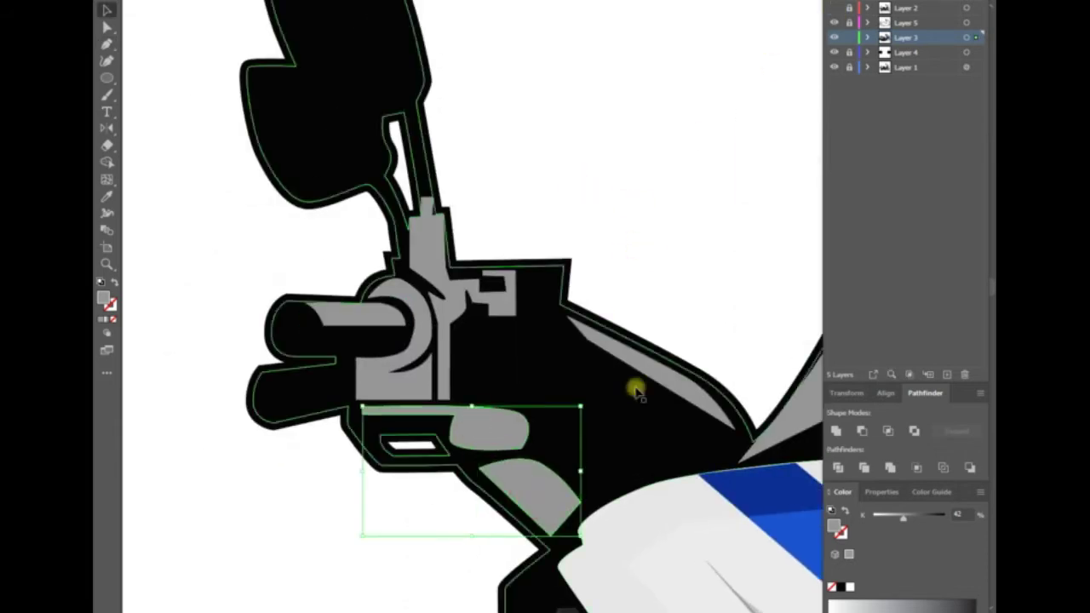
{"action": "left_click", "coordinate": [425, 221], "text": "shift"}
{"action": "left_click", "coordinate": [727, 314]}
{"action": "mouse_move", "coordinate": [904, 516]}
{"action": "left_mouse_down"}
{"action": "mouse_move", "coordinate": [932, 516]}
{"action": "mouse_move", "coordinate": [928, 528]}
{"action": "left_mouse_up"}
{"action": "left_click", "coordinate": [375, 341]}
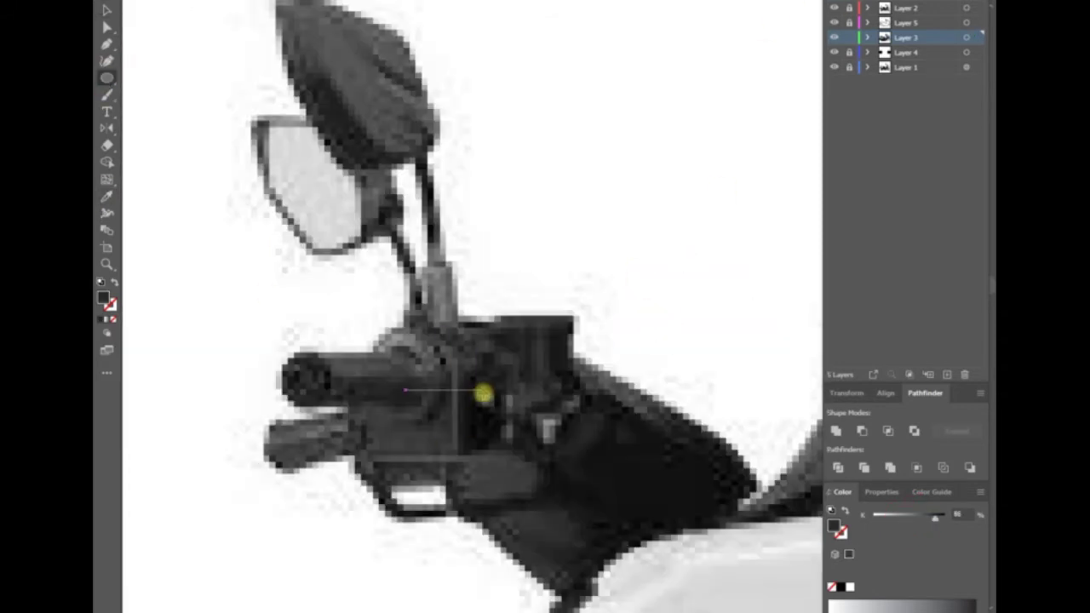
- Draw a small oval on the switch housing and a parallelogram lever grip
{"action": "mouse_move", "coordinate": [483, 393]}
{"action": "left_mouse_down"}
{"action": "mouse_move", "coordinate": [509, 435]}
{"action": "mouse_move", "coordinate": [552, 424]}
{"action": "left_mouse_up"}
{"action": "left_click", "coordinate": [442, 402]}
{"action": "left_click", "coordinate": [372, 410]}
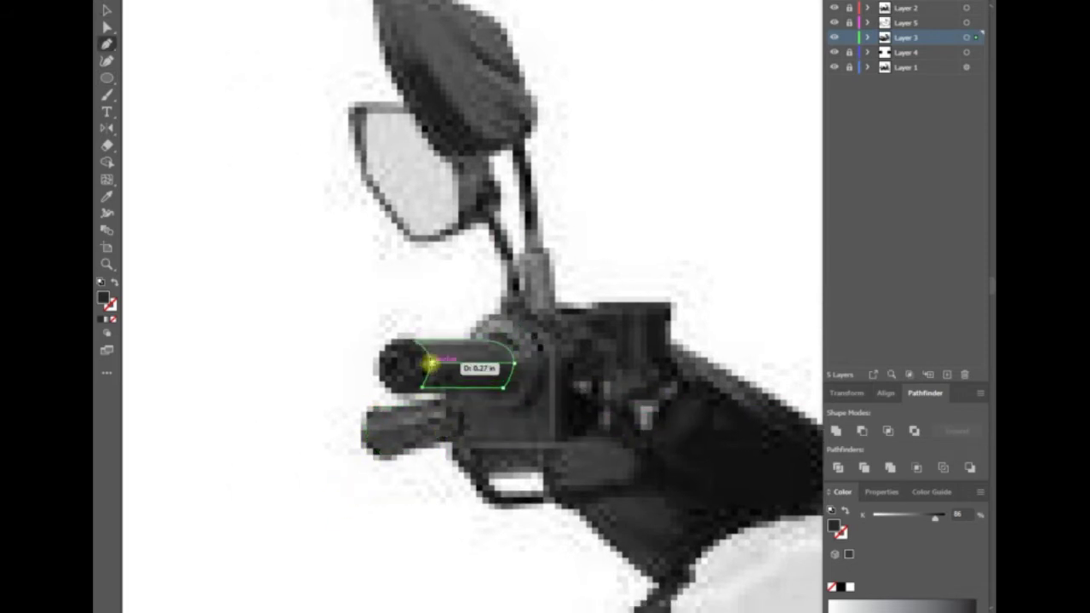
{"action": "left_click", "coordinate": [512, 388]}
{"action": "left_click", "coordinate": [422, 387]}
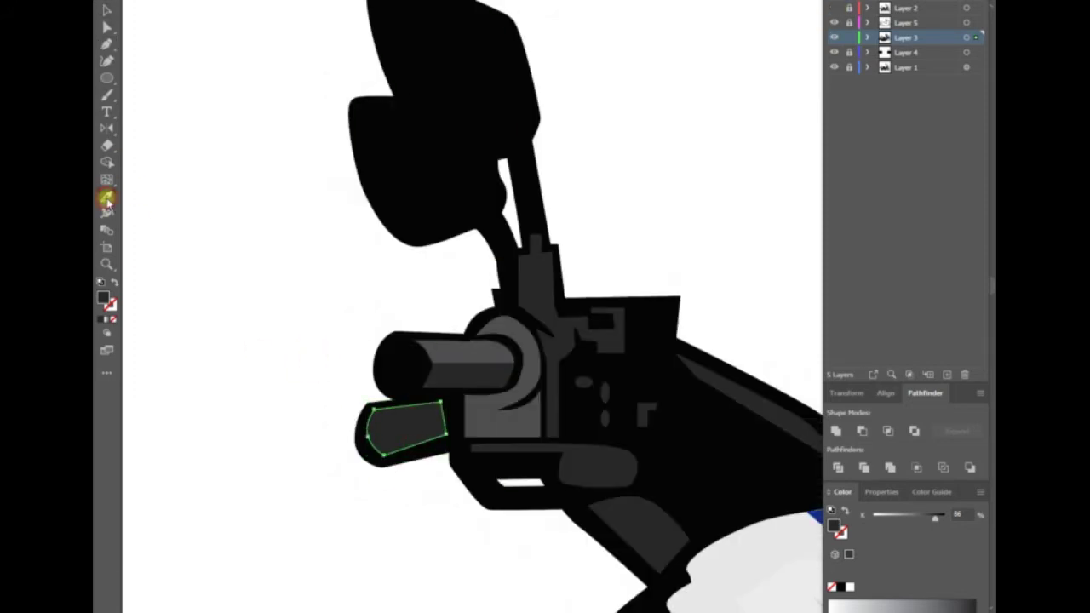
- Trace the mirror outline, then bring the scooter body back into view
{"action": "key", "text": "p"}
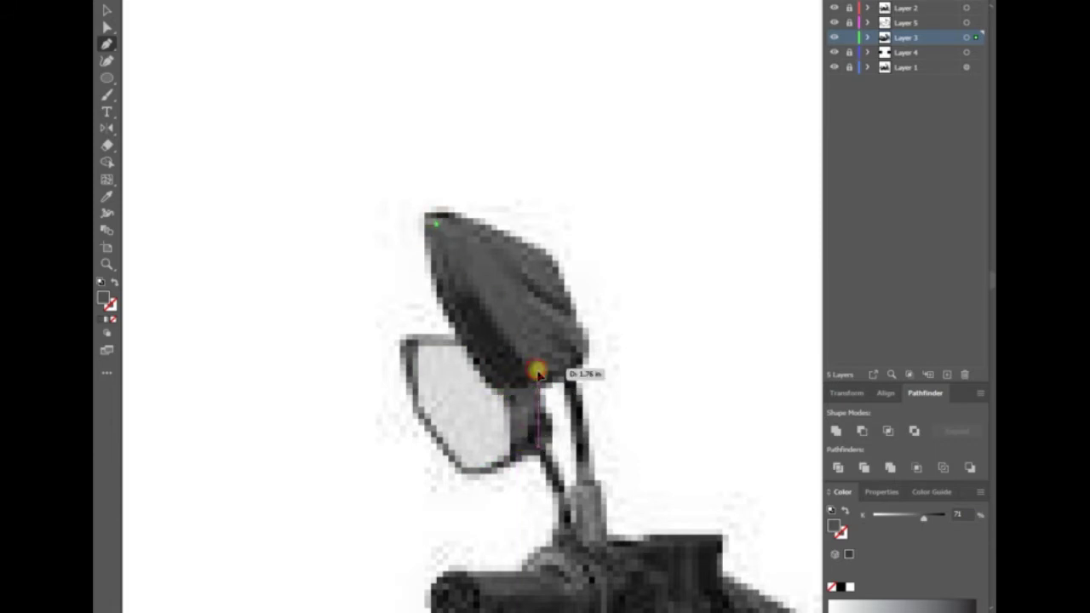
{"action": "left_click_drag", "start_coordinate": [565, 316], "coordinate": [563, 305]}
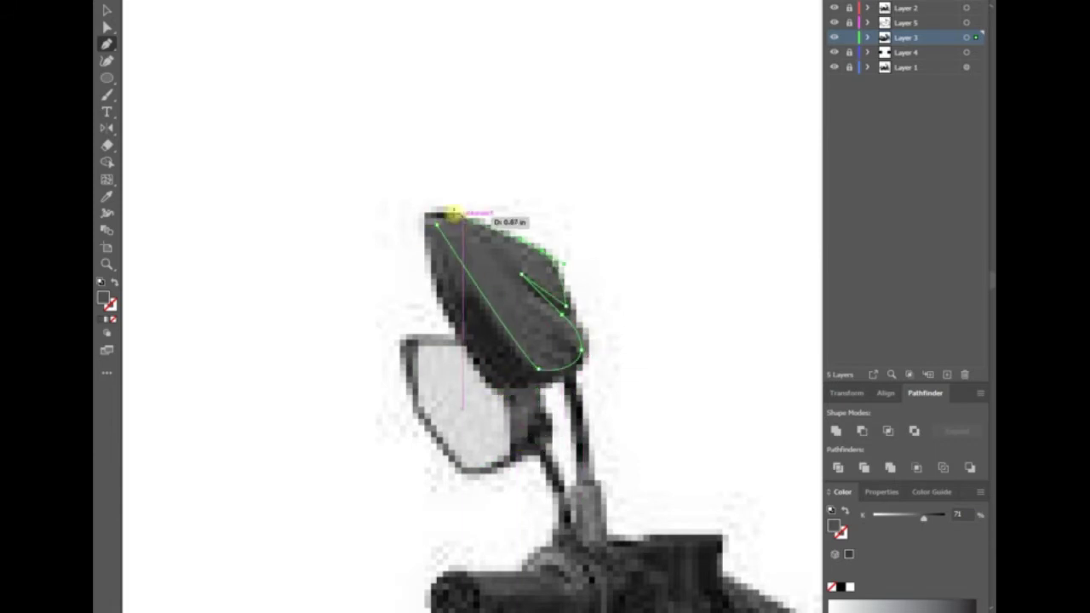
{"action": "left_click", "coordinate": [454, 213]}
{"action": "scroll", "coordinate": [511, 409], "scroll_direction": "down", "scroll_amount": 3}
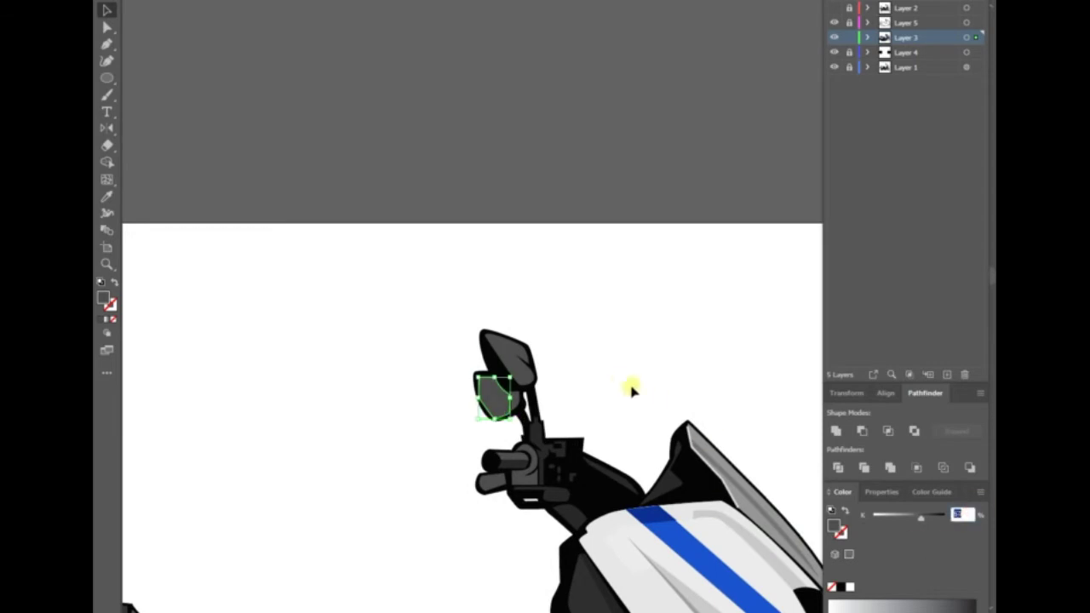
{"action": "scroll", "coordinate": [611, 375], "scroll_direction": "down", "scroll_amount": 2}
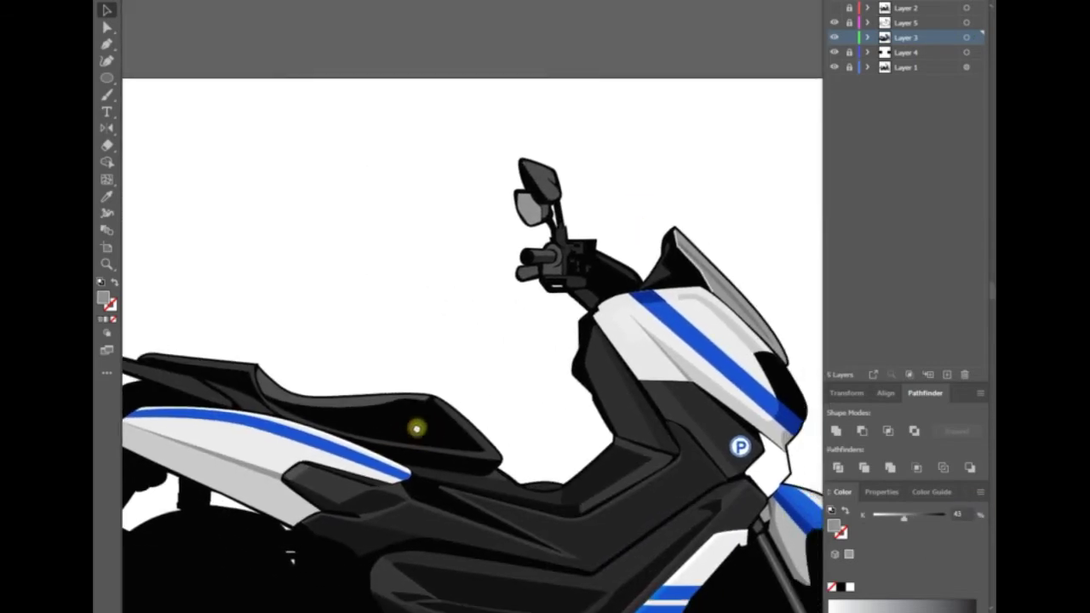
{"action": "left_click_drag", "start_coordinate": [414, 423], "coordinate": [419, 327]}
- Close the rear shock shape and give its fill 100% black
{"action": "key", "text": "p"}
{"action": "scroll", "coordinate": [528, 494], "scroll_direction": "up", "scroll_amount": 5}
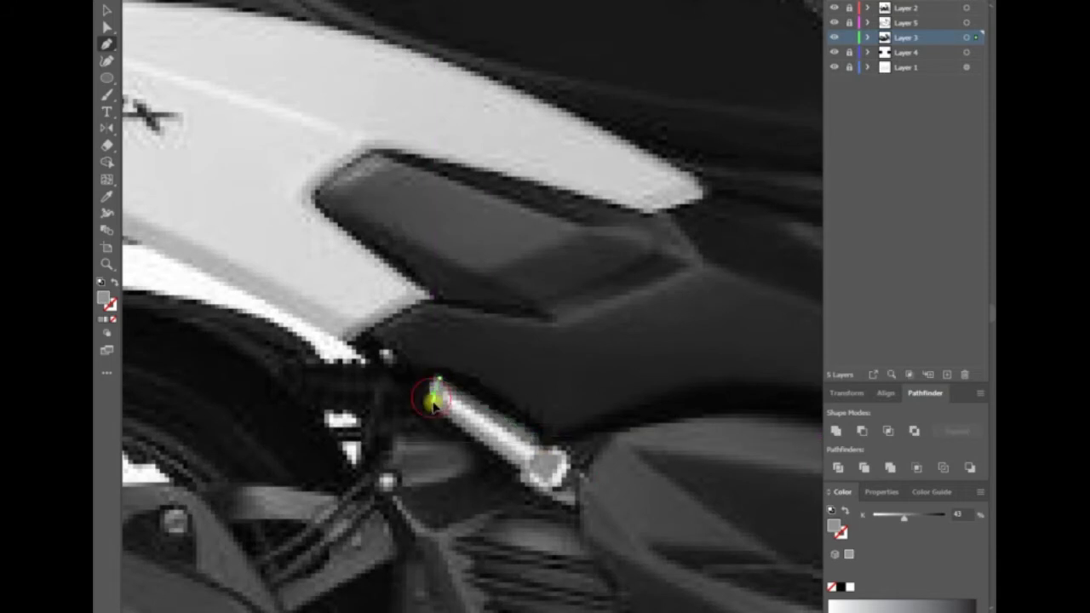
{"action": "left_click", "coordinate": [525, 484]}
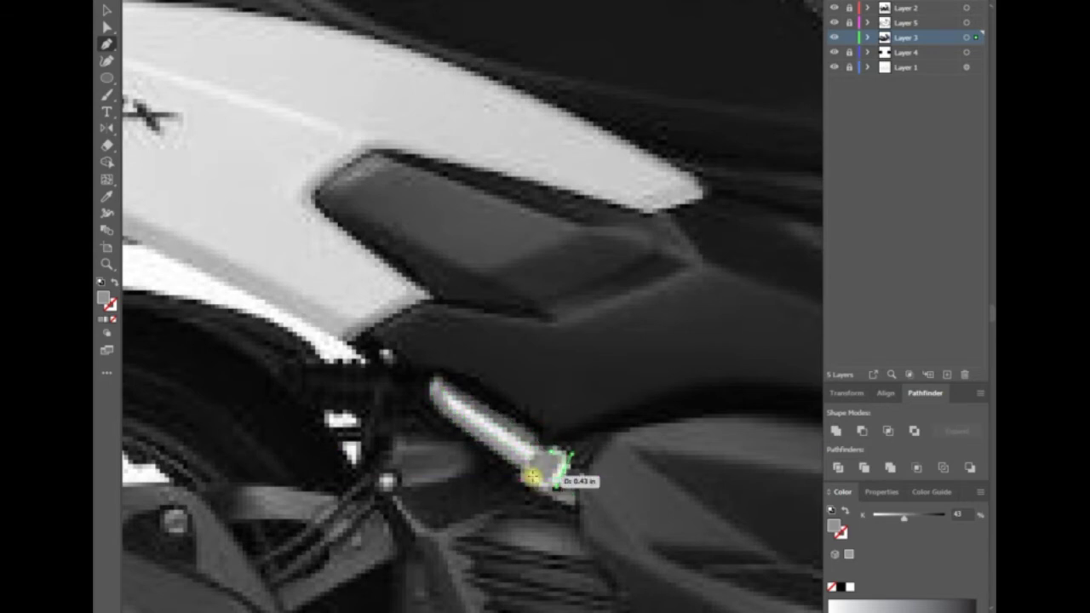
{"action": "left_click", "coordinate": [532, 477]}
{"action": "left_click_drag", "start_coordinate": [834, 8], "coordinate": [834, 22]}
{"action": "key", "text": "v"}
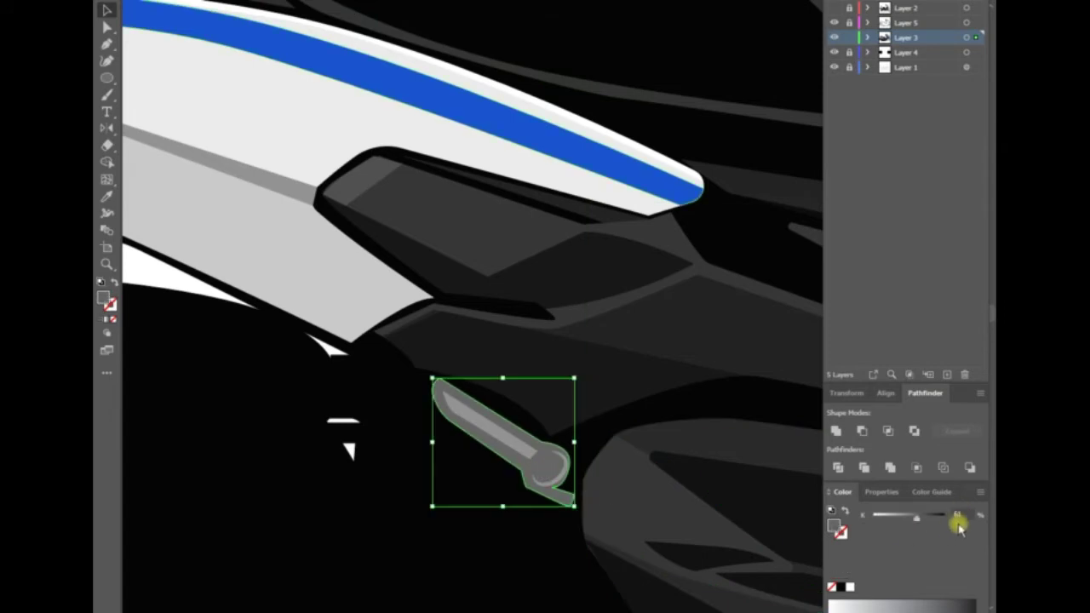
{"action": "type", "text": "100"}
{"action": "key", "text": "Return"}
- Begin a new outline at the frame joint, running along the lower body beside the radiator grille
{"action": "key", "text": "p"}
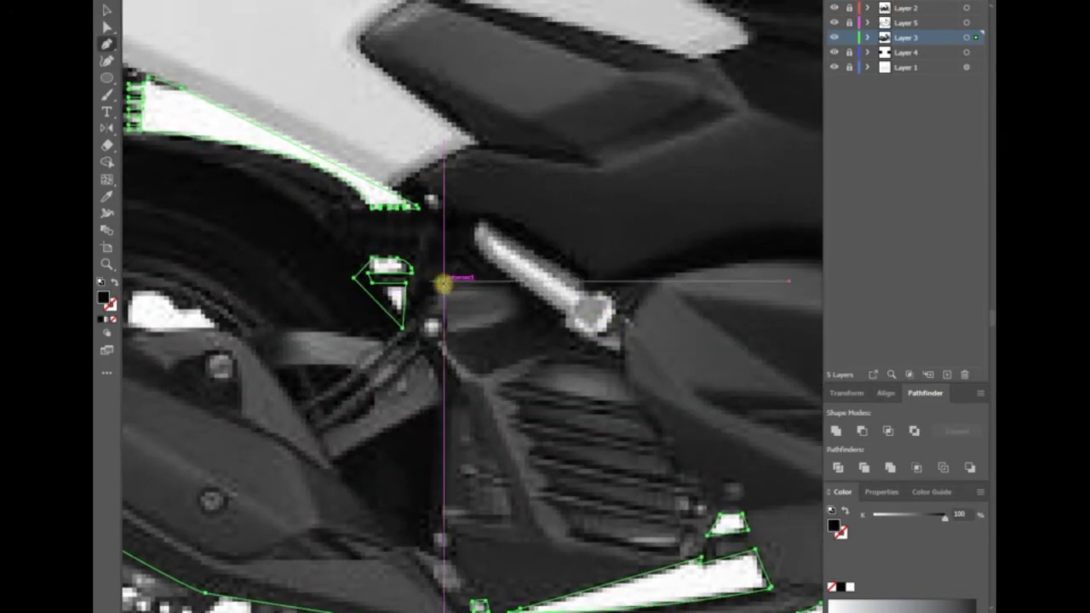
{"action": "left_click", "coordinate": [440, 311]}
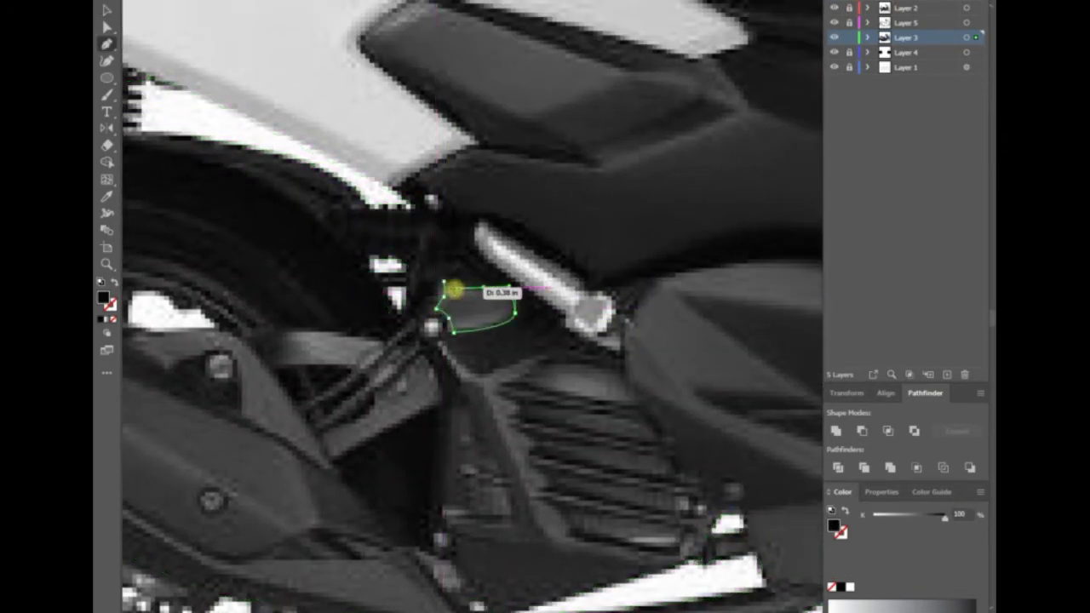
{"action": "scroll", "coordinate": [452, 307], "scroll_direction": "down", "scroll_amount": 2}
{"action": "scroll", "coordinate": [452, 307], "scroll_direction": "left", "scroll_amount": 3}
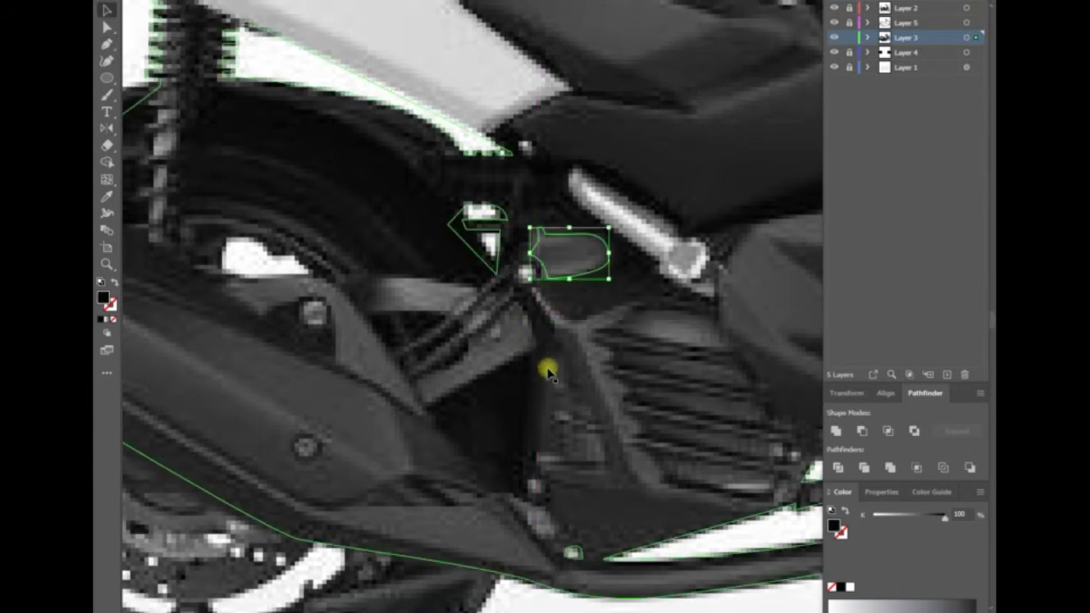
{"action": "left_click_drag", "start_coordinate": [547, 383], "coordinate": [389, 432]}
{"action": "left_click", "coordinate": [352, 323]}
{"action": "left_click", "coordinate": [372, 354]}
{"action": "left_click", "coordinate": [393, 359]}
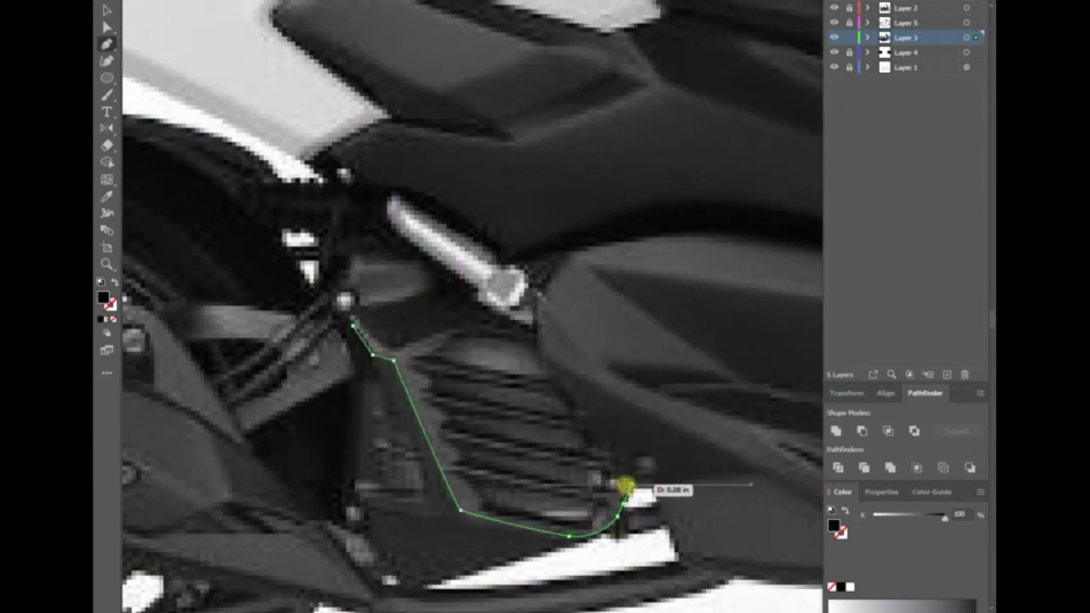
- Outline the vent panel's lower corner and top edge, then close the panel shape
{"action": "left_click", "coordinate": [536, 354]}
{"action": "left_click", "coordinate": [525, 340]}
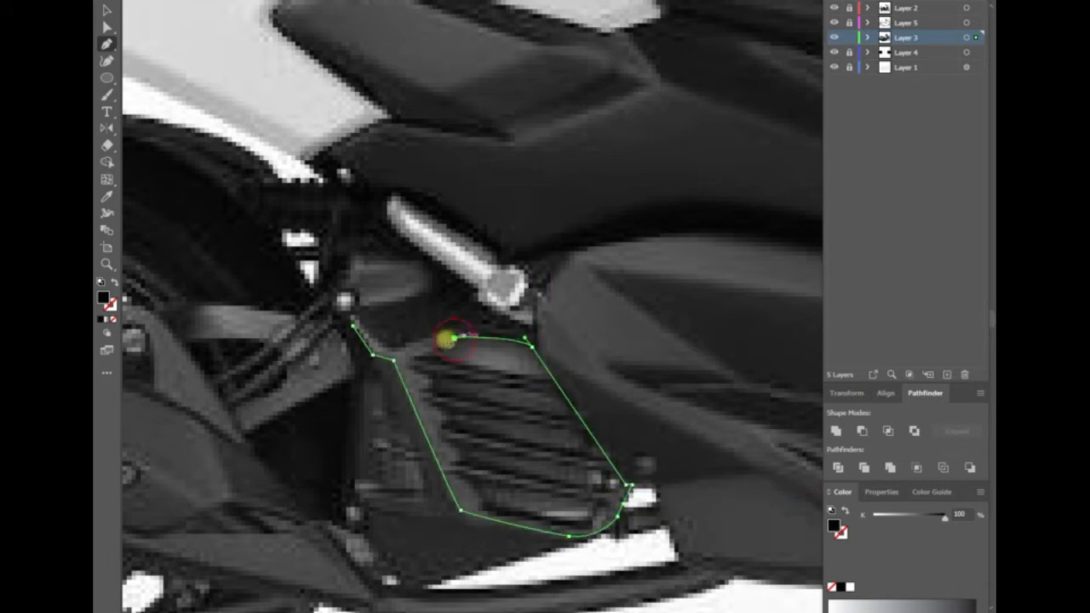
{"action": "left_click", "coordinate": [449, 338]}
{"action": "left_click", "coordinate": [418, 338]}
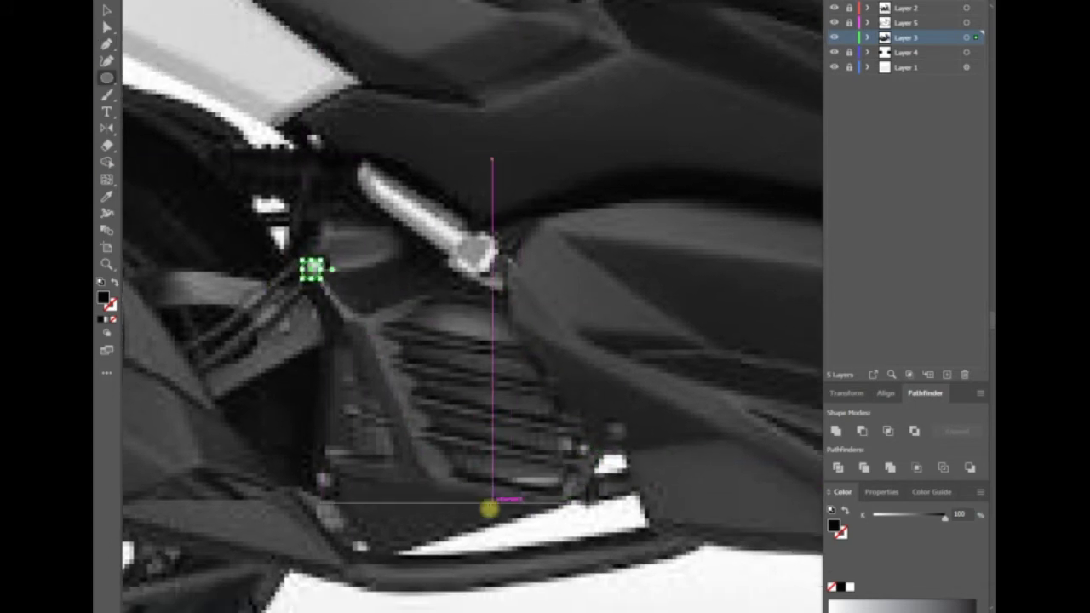
{"action": "left_click", "coordinate": [419, 438]}
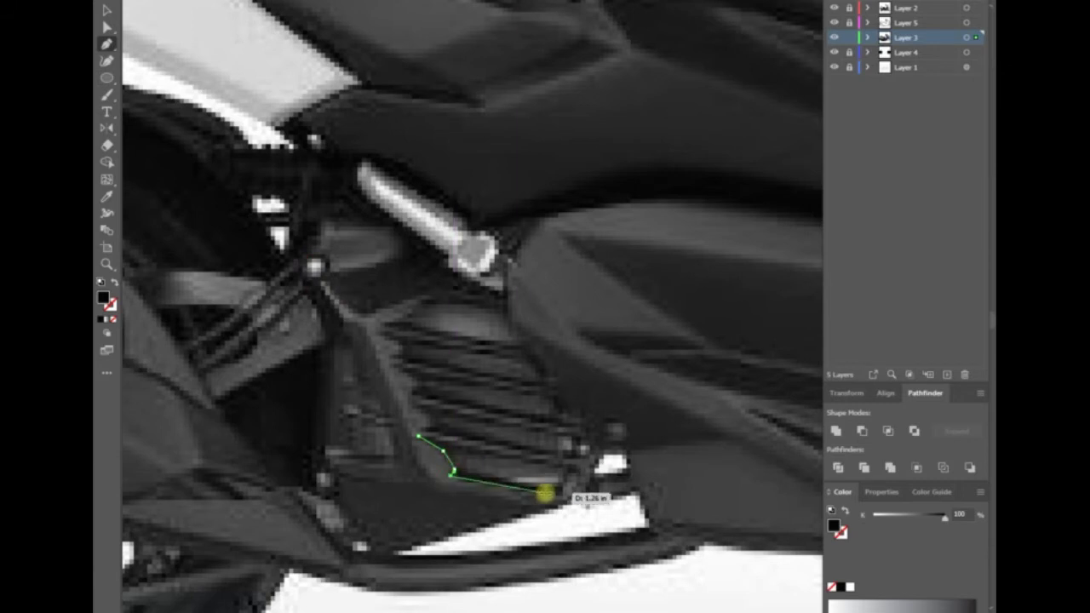
- Trace the first two louver outlines inside the vent panel
{"action": "left_click", "coordinate": [418, 435]}
{"action": "left_click", "coordinate": [415, 406]}
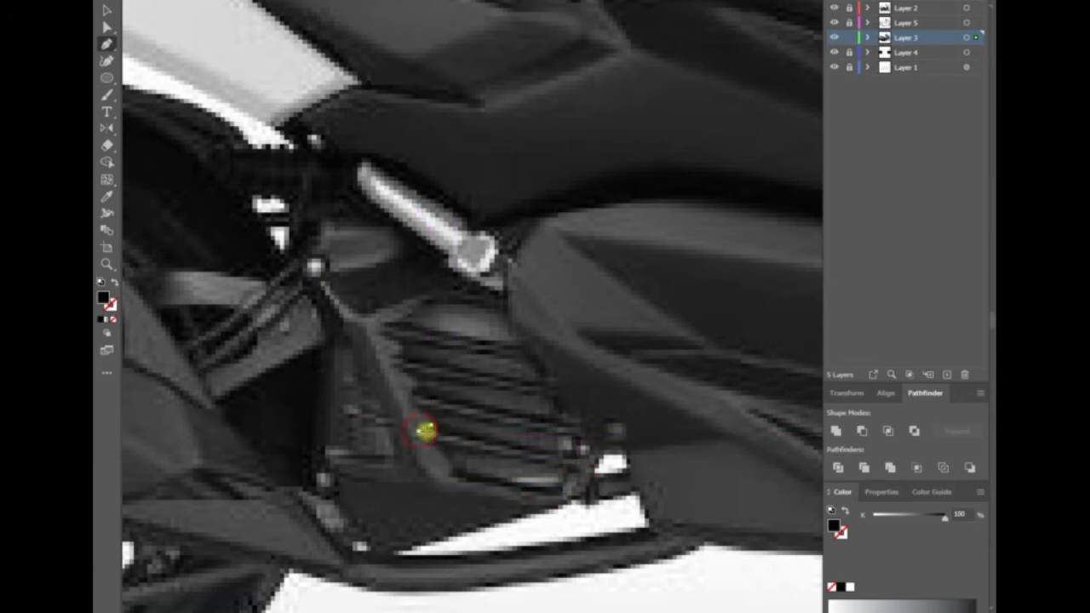
{"action": "left_click", "coordinate": [419, 432]}
{"action": "left_click", "coordinate": [579, 458]}
{"action": "left_click", "coordinate": [415, 406]}
{"action": "left_click", "coordinate": [391, 366]}
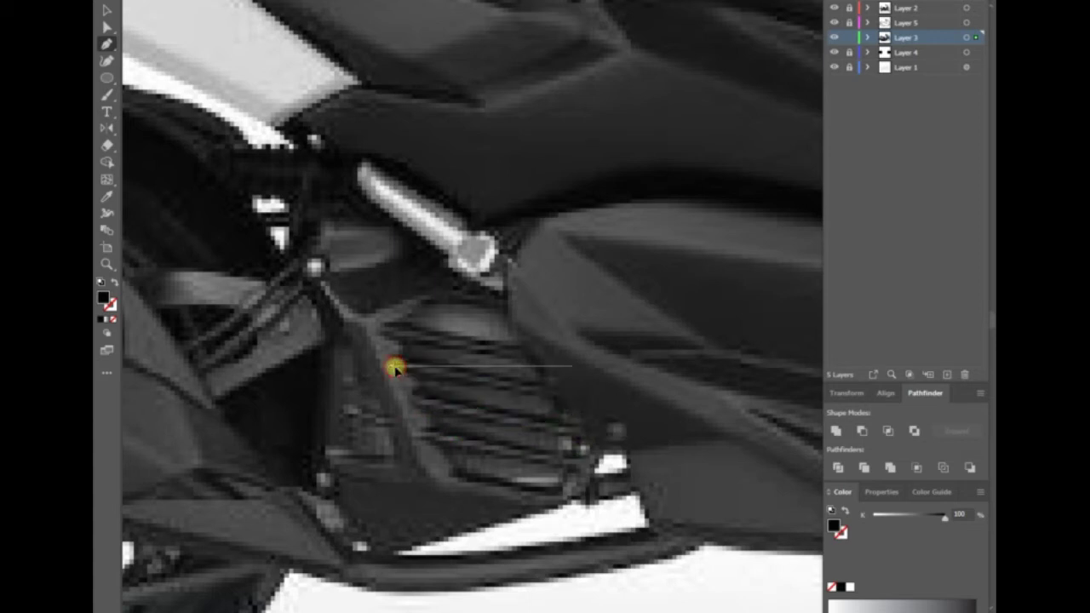
{"action": "left_click", "coordinate": [390, 364]}
- Trace the next louver strip and the top louver strip
{"action": "left_click", "coordinate": [385, 339]}
{"action": "left_click", "coordinate": [402, 349]}
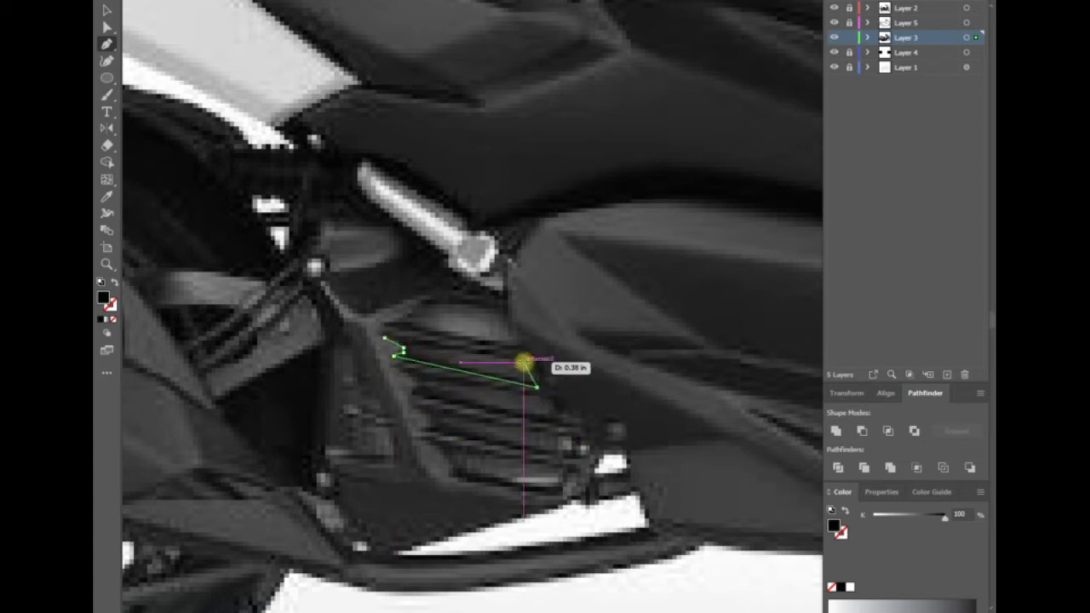
{"action": "left_click", "coordinate": [523, 360]}
{"action": "left_click", "coordinate": [386, 339]}
{"action": "left_click", "coordinate": [519, 345]}
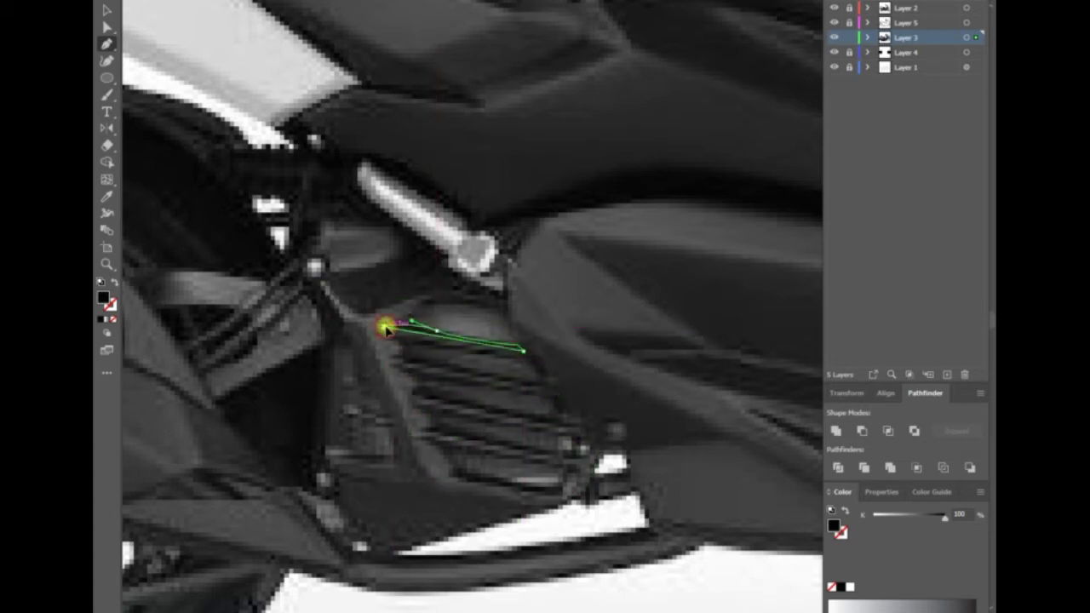
{"action": "left_click", "coordinate": [385, 329]}
{"action": "left_click", "coordinate": [833, 8]}
- Lighten the large vent panel's fill to dark grey
{"action": "key", "text": "v"}
{"action": "left_click", "coordinate": [463, 378]}
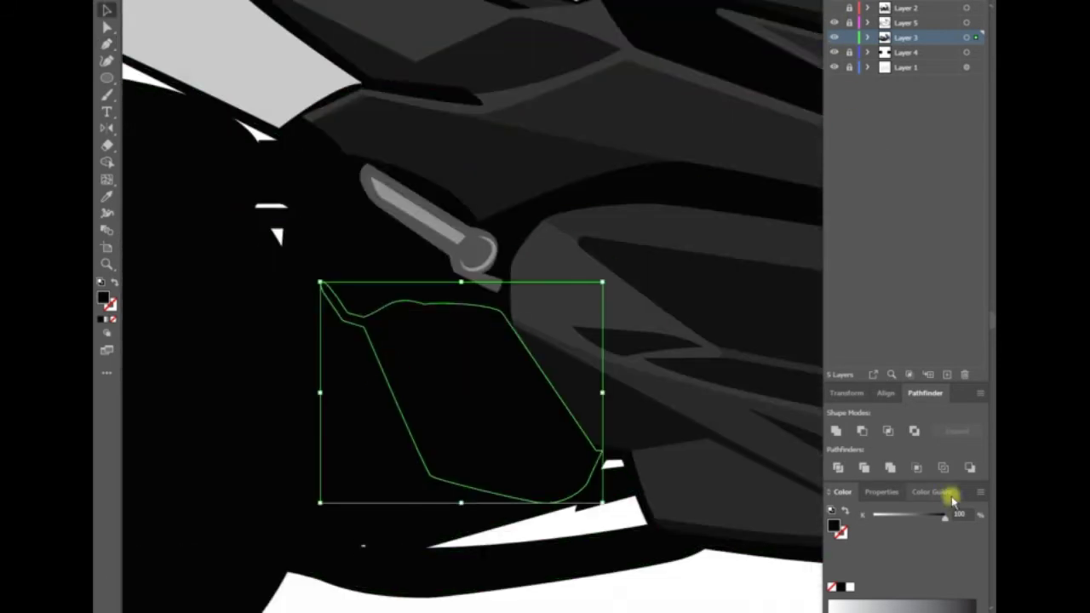
{"action": "left_click_drag", "start_coordinate": [944, 517], "coordinate": [936, 517]}
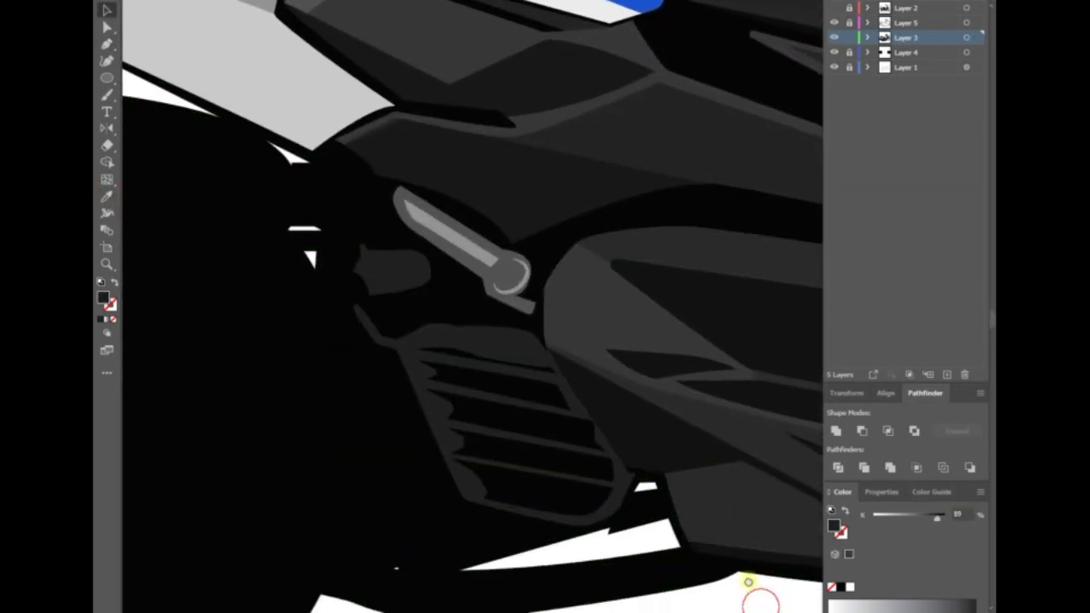
{"action": "left_click", "coordinate": [834, 8]}
- Start tracing a new louver strip over the reference photo
{"action": "key", "text": "p"}
{"action": "left_click", "coordinate": [482, 460]}
{"action": "left_click", "coordinate": [492, 472]}
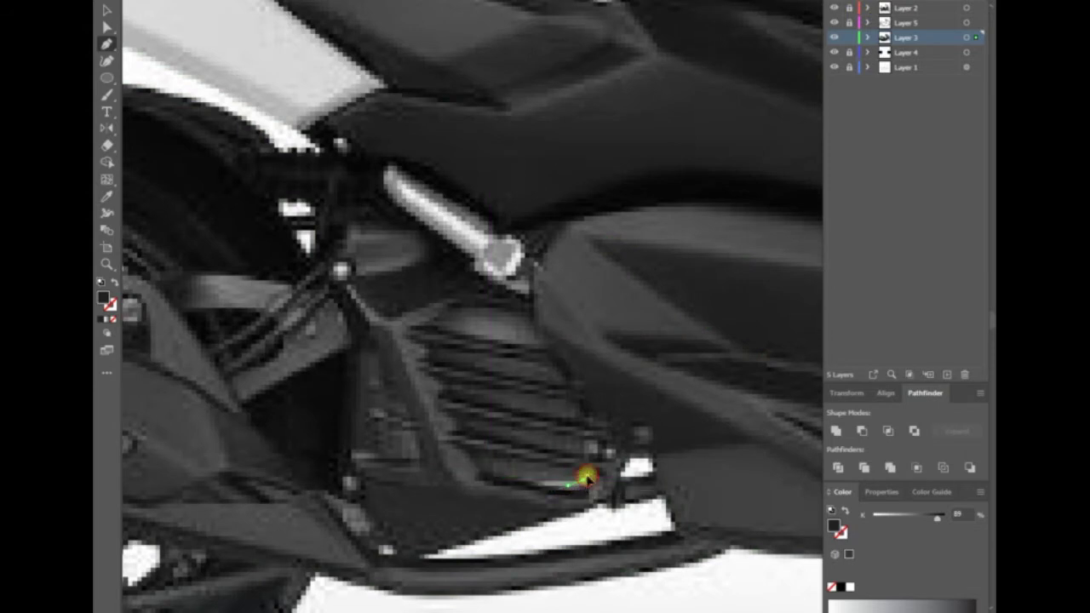
- Trace two more parallelogram louver strips over the photo
{"action": "left_click", "coordinate": [470, 419]}
{"action": "left_click", "coordinate": [596, 449]}
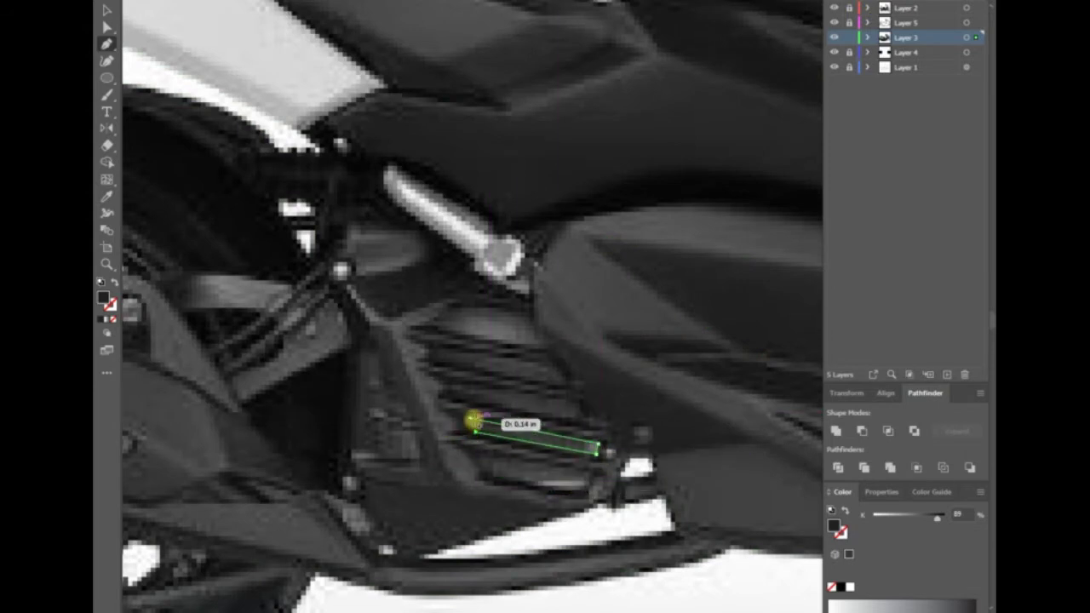
{"action": "left_click", "coordinate": [579, 417]}
{"action": "left_click", "coordinate": [458, 385]}
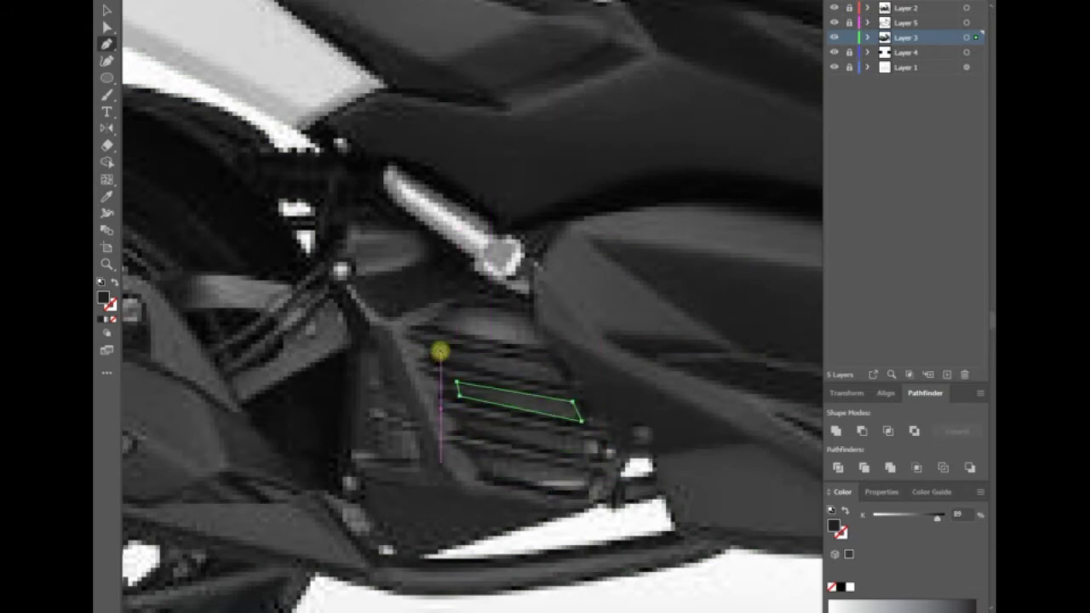
{"action": "left_click", "coordinate": [443, 358]}
{"action": "left_click", "coordinate": [550, 368]}
{"action": "left_click", "coordinate": [554, 382]}
{"action": "left_click", "coordinate": [443, 351]}
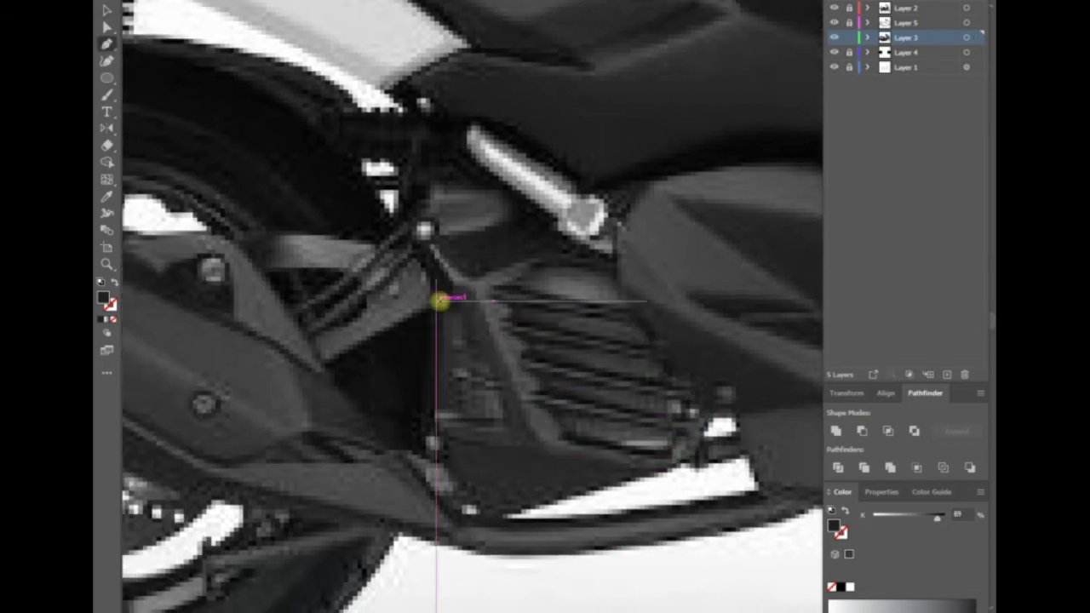
- Outline the lower side panel as a closed shape
{"action": "left_click", "coordinate": [452, 284]}
{"action": "left_click", "coordinate": [463, 310]}
{"action": "left_click", "coordinate": [447, 468]}
{"action": "left_click", "coordinate": [494, 510]}
{"action": "left_click", "coordinate": [508, 513]}
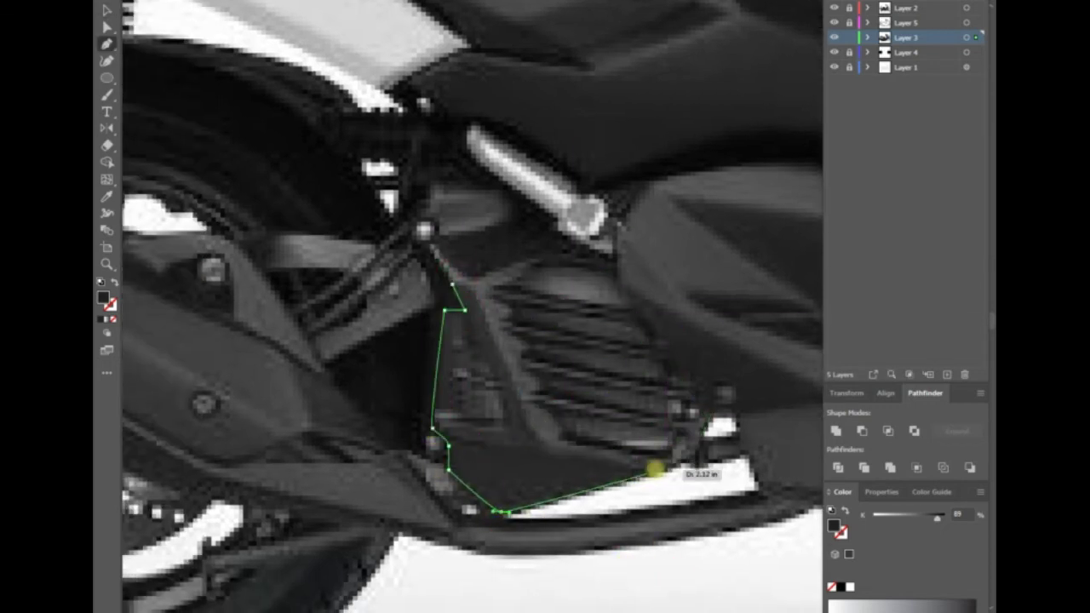
{"action": "left_click", "coordinate": [654, 468]}
- Start the swingarm cover path along the footboard with curved anchors
{"action": "left_click", "coordinate": [452, 283]}
{"action": "left_click", "coordinate": [464, 400]}
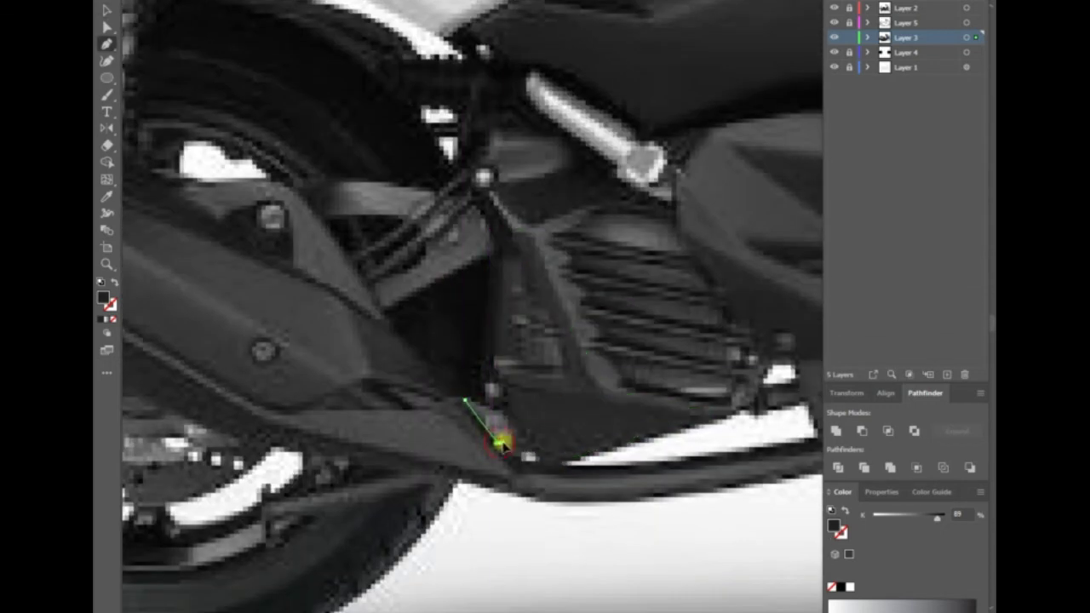
{"action": "scroll", "coordinate": [664, 418], "scroll_direction": "right", "scroll_amount": 5}
{"action": "left_click", "coordinate": [639, 441]}
{"action": "left_click_drag", "start_coordinate": [334, 466], "coordinate": [211, 447]}
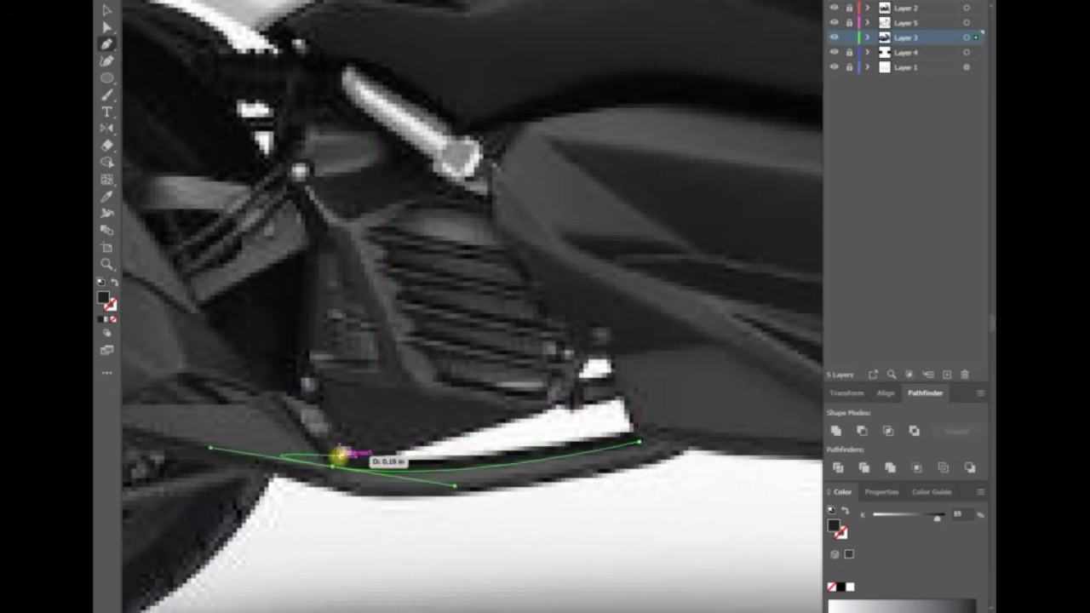
{"action": "scroll", "coordinate": [339, 457], "scroll_direction": "down", "scroll_amount": 3}
{"action": "left_click", "coordinate": [557, 474]}
{"action": "scroll", "coordinate": [316, 455], "scroll_direction": "up", "scroll_amount": 3}
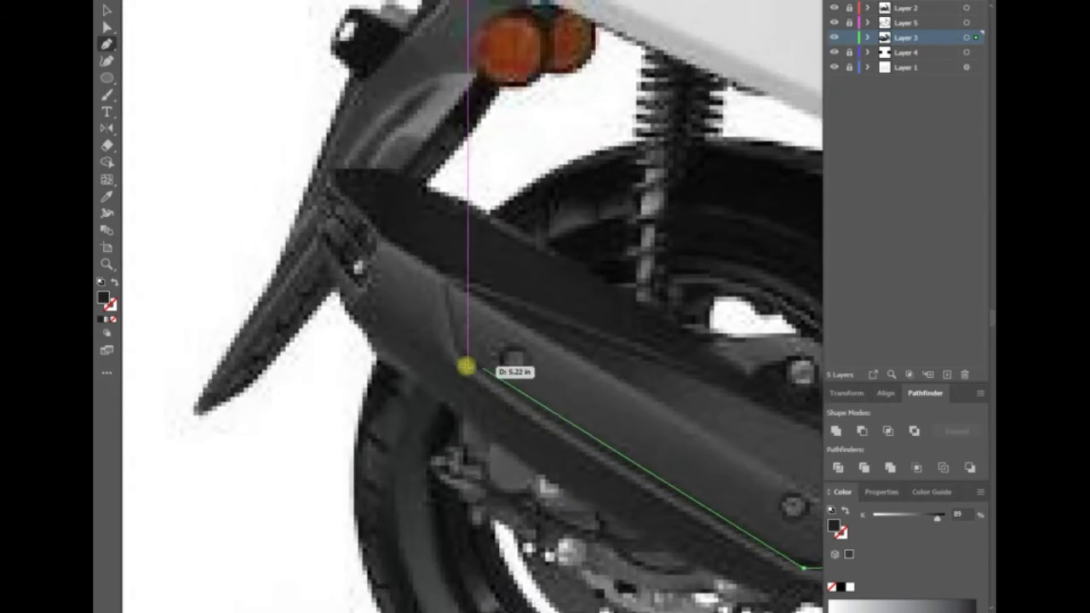
{"action": "left_click_drag", "start_coordinate": [466, 367], "coordinate": [451, 346]}
- Continue the swingarm path around the rear bracket and down its rear end
{"action": "left_click", "coordinate": [384, 243]}
{"action": "left_click", "coordinate": [328, 181]}
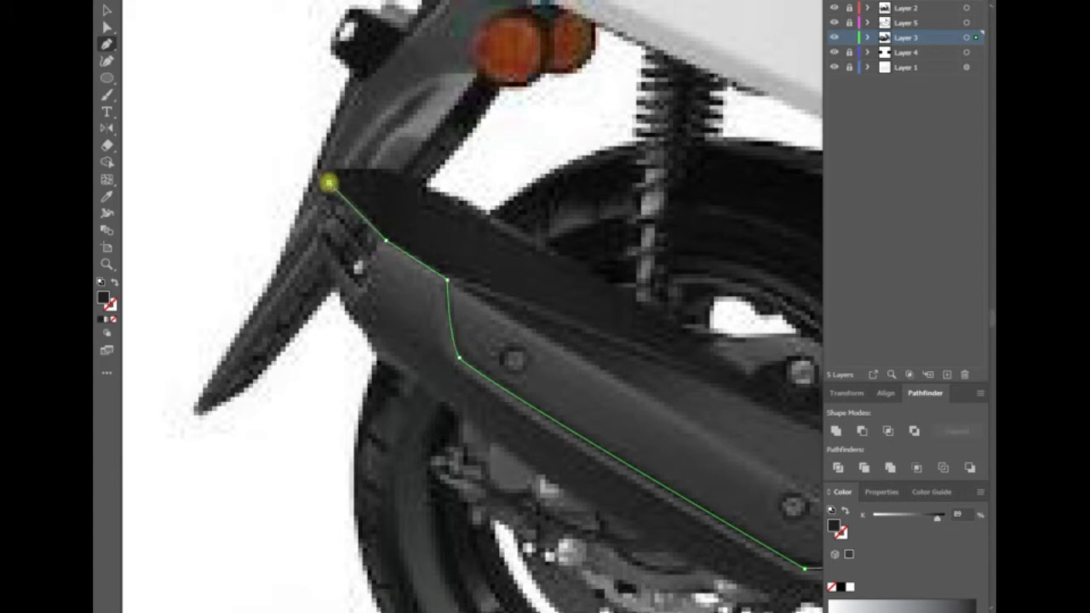
{"action": "left_click_drag", "start_coordinate": [382, 243], "coordinate": [363, 268]}
{"action": "left_click", "coordinate": [326, 243]}
{"action": "left_click", "coordinate": [358, 337]}
{"action": "left_click", "coordinate": [403, 375]}
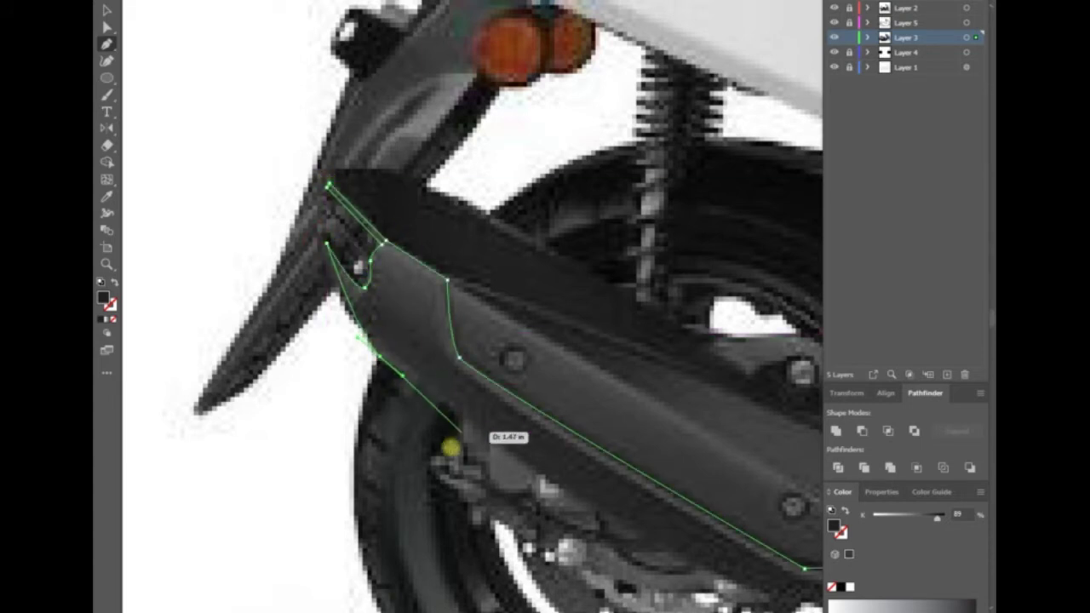
{"action": "left_click", "coordinate": [834, 7]}
{"action": "left_click", "coordinate": [833, 8]}
- Finish the swingarm path along its lower edge to the footboard front
{"action": "left_click_drag", "start_coordinate": [530, 416], "coordinate": [693, 447]}
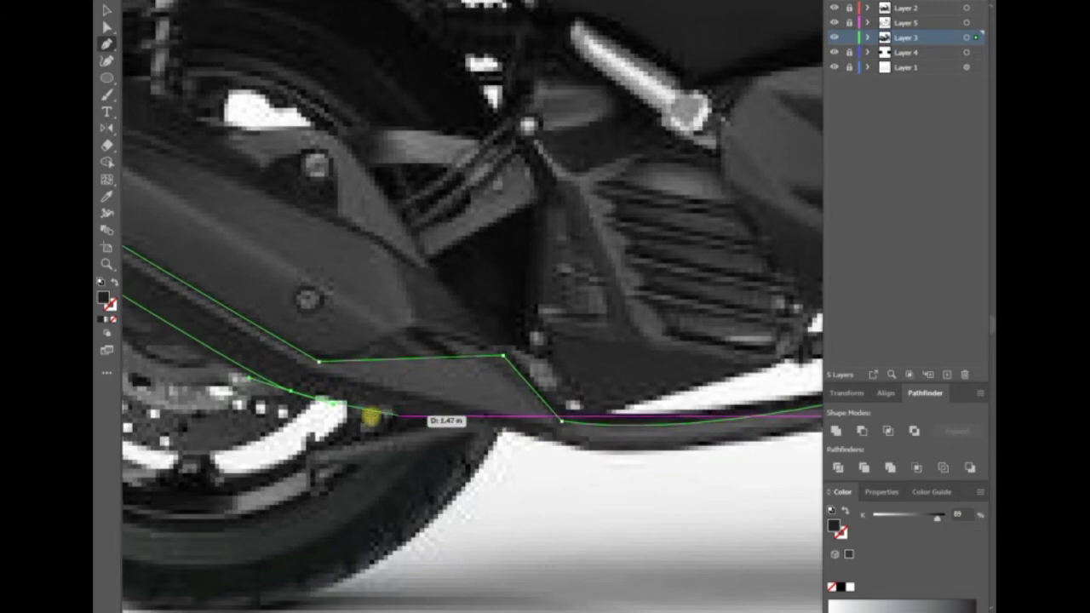
{"action": "left_click", "coordinate": [320, 398]}
{"action": "left_click", "coordinate": [587, 446]}
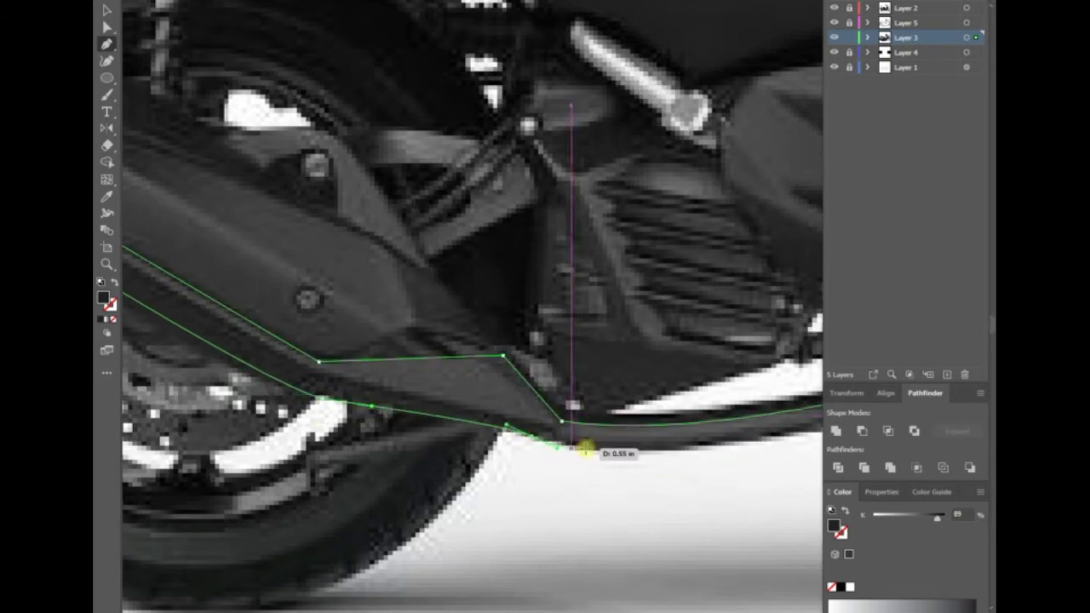
{"action": "left_click_drag", "start_coordinate": [527, 446], "coordinate": [182, 463]}
{"action": "left_click", "coordinate": [558, 422]}
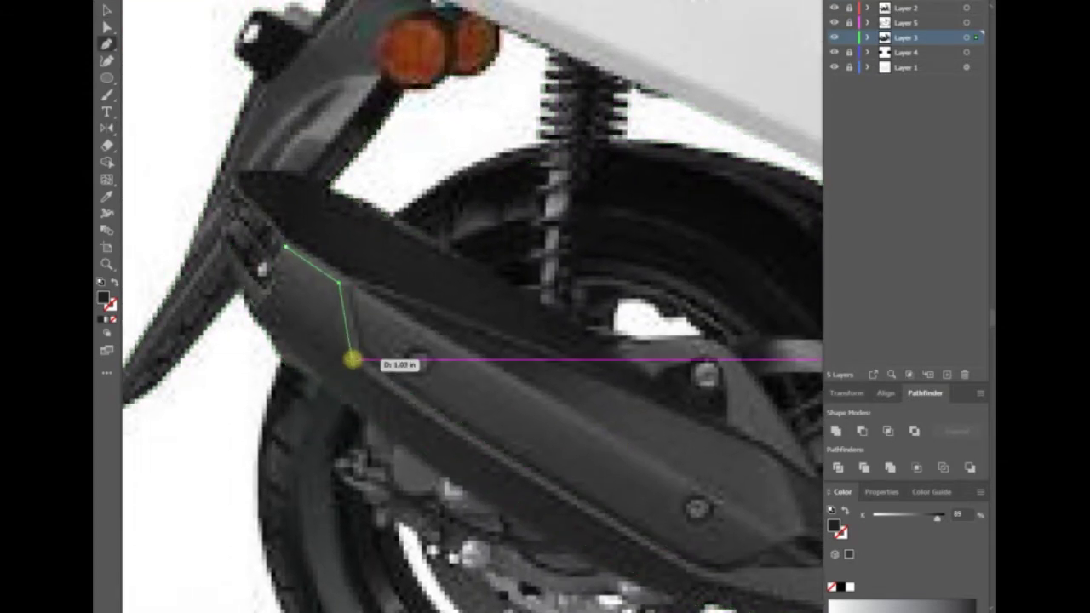
- Isolate the selected swingarm group for editing
{"action": "scroll", "coordinate": [352, 360], "scroll_direction": "right", "scroll_amount": 3}
{"action": "scroll", "coordinate": [352, 360], "scroll_direction": "down", "scroll_amount": 1}
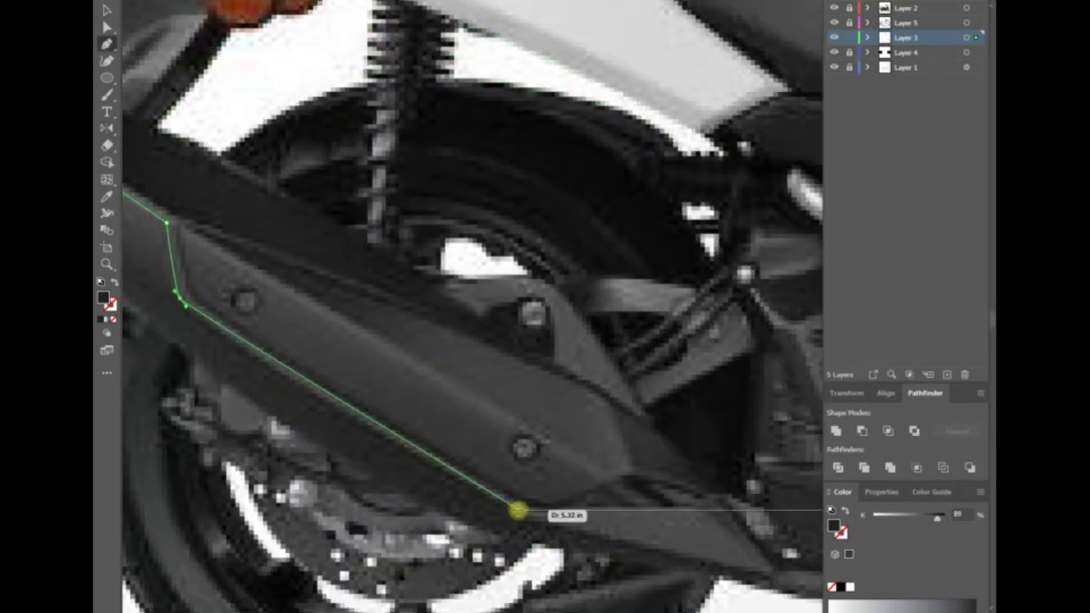
{"action": "scroll", "coordinate": [523, 517], "scroll_direction": "right", "scroll_amount": 3}
{"action": "scroll", "coordinate": [523, 517], "scroll_direction": "down", "scroll_amount": 1}
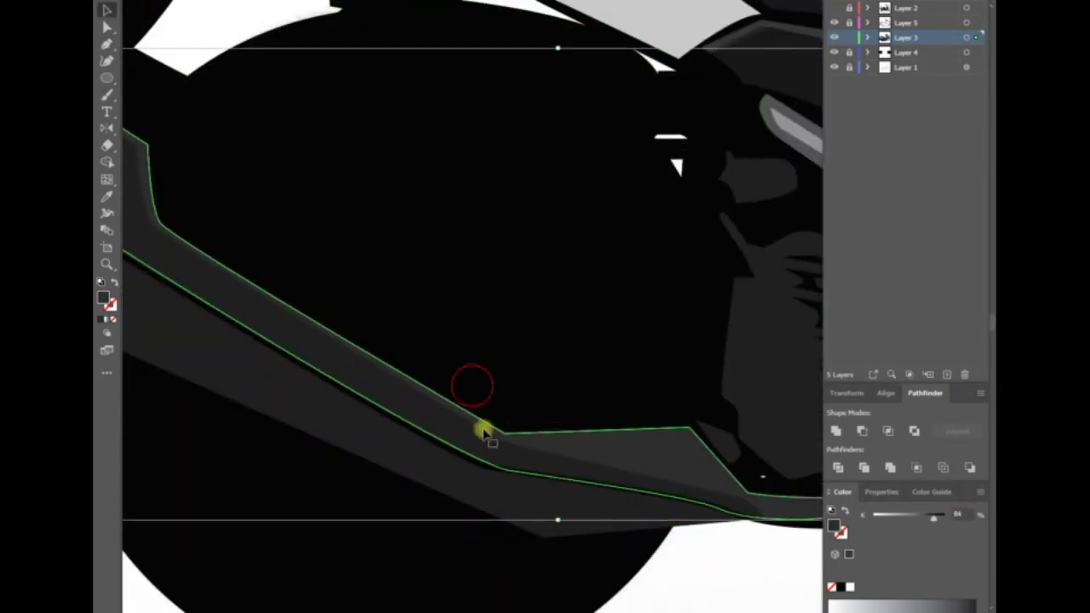
{"action": "right_click", "coordinate": [752, 380]}
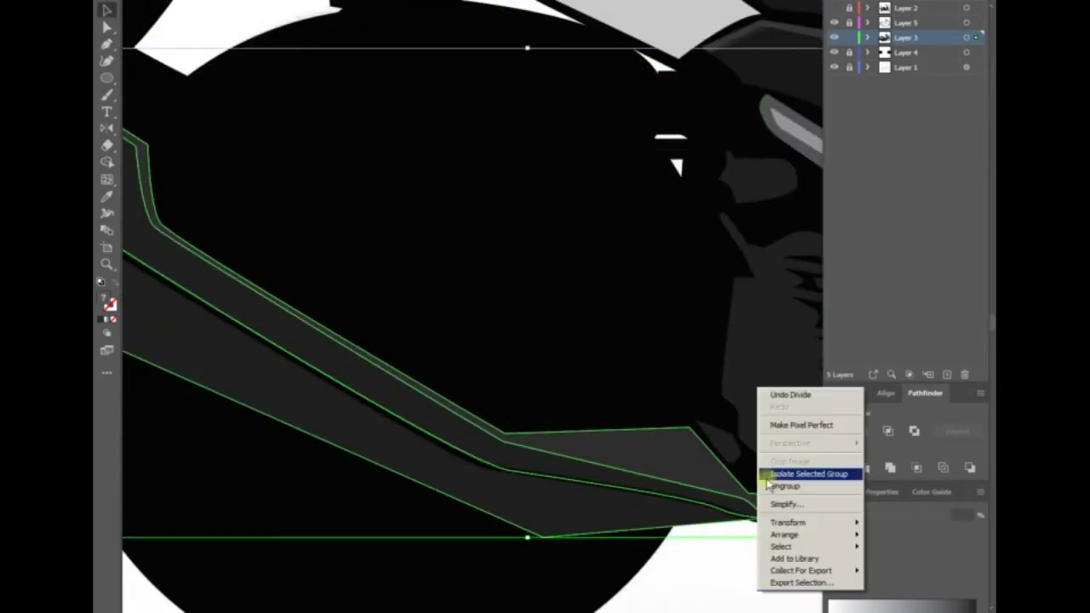
{"action": "left_click", "coordinate": [769, 474]}
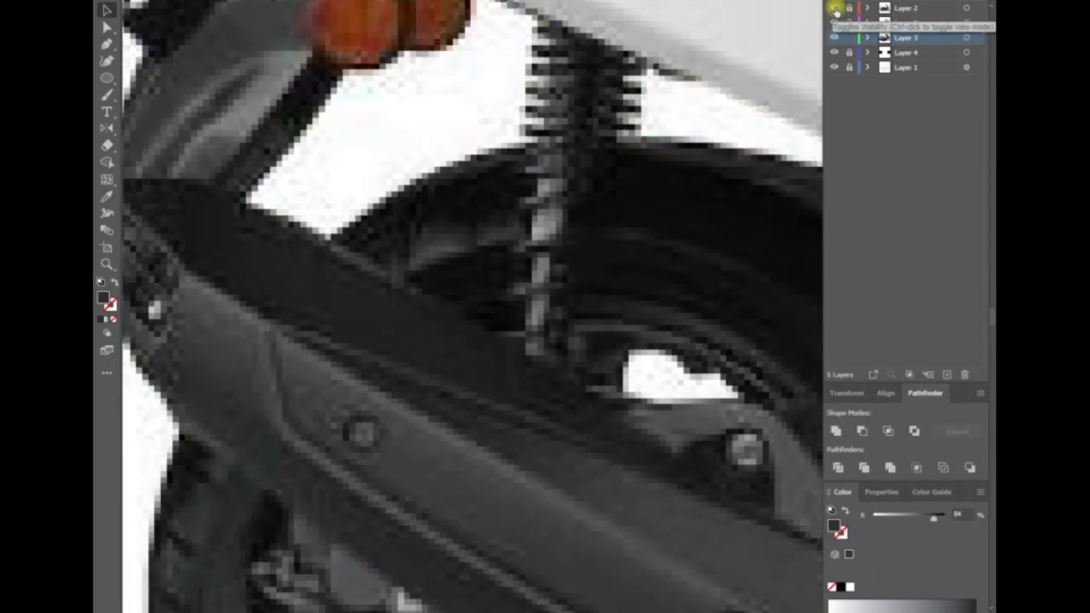
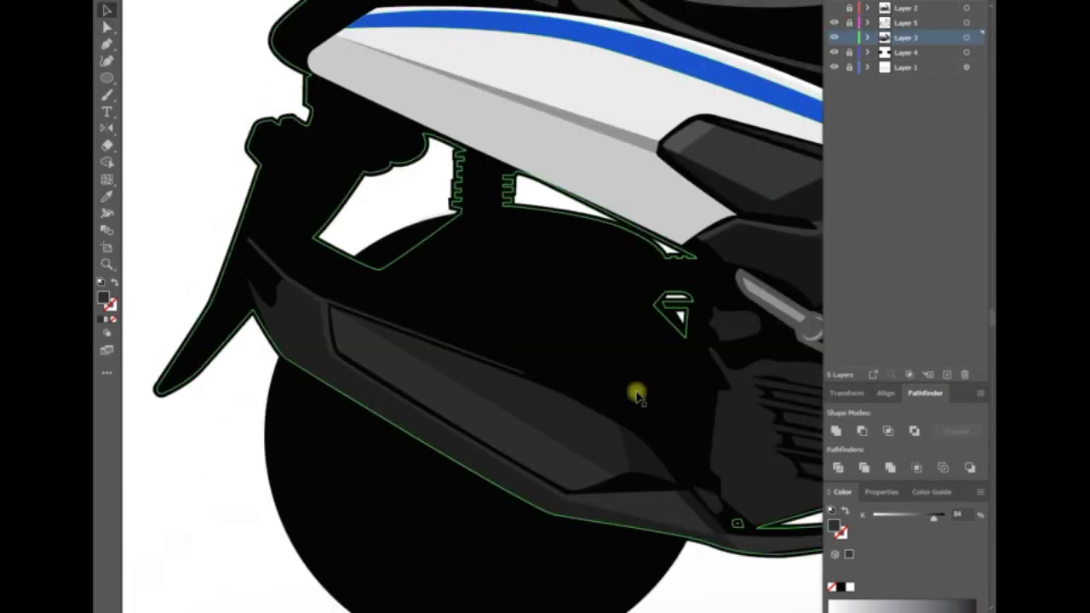
- Draw a zigzag highlight path inside the inner exhaust panel
{"action": "left_click", "coordinate": [483, 364]}
{"action": "key", "text": "p"}
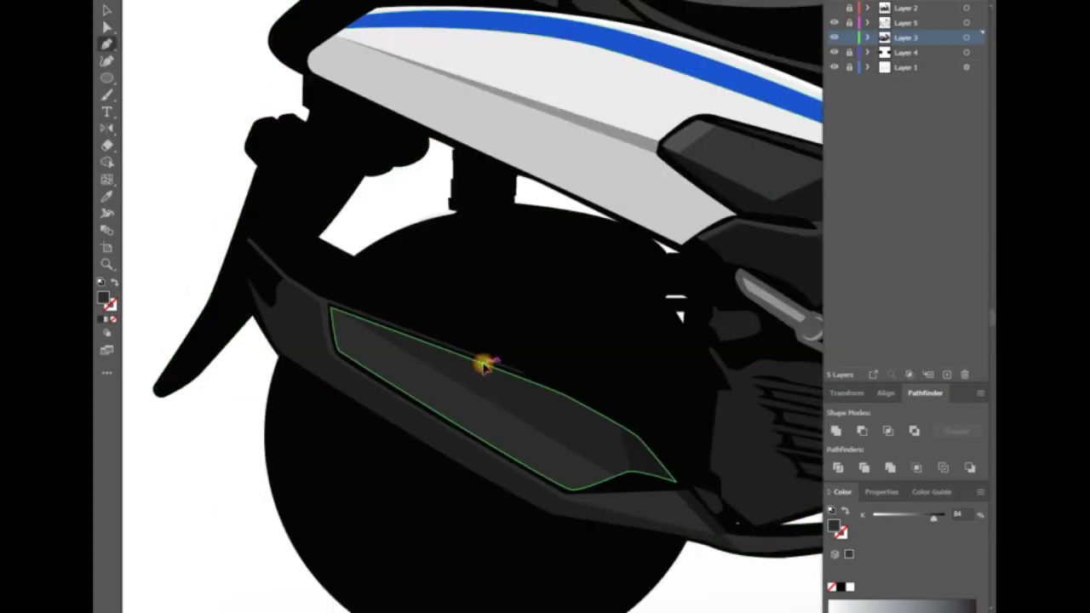
{"action": "left_click", "coordinate": [331, 307]}
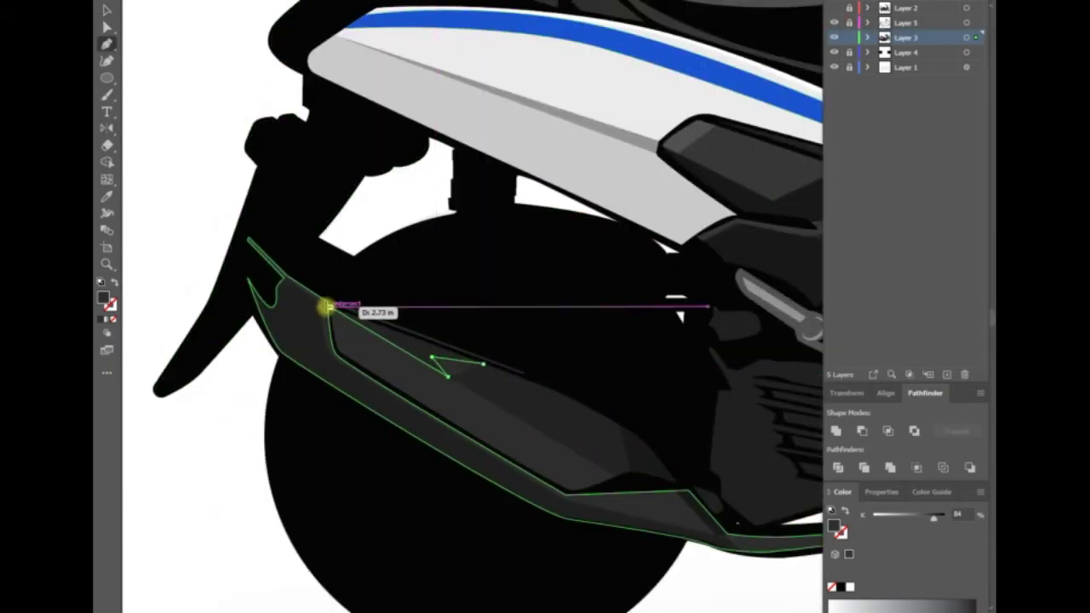
{"action": "key", "text": "v"}
{"action": "left_click", "coordinate": [207, 564]}
{"action": "left_click_drag", "start_coordinate": [207, 565], "coordinate": [260, 548]}
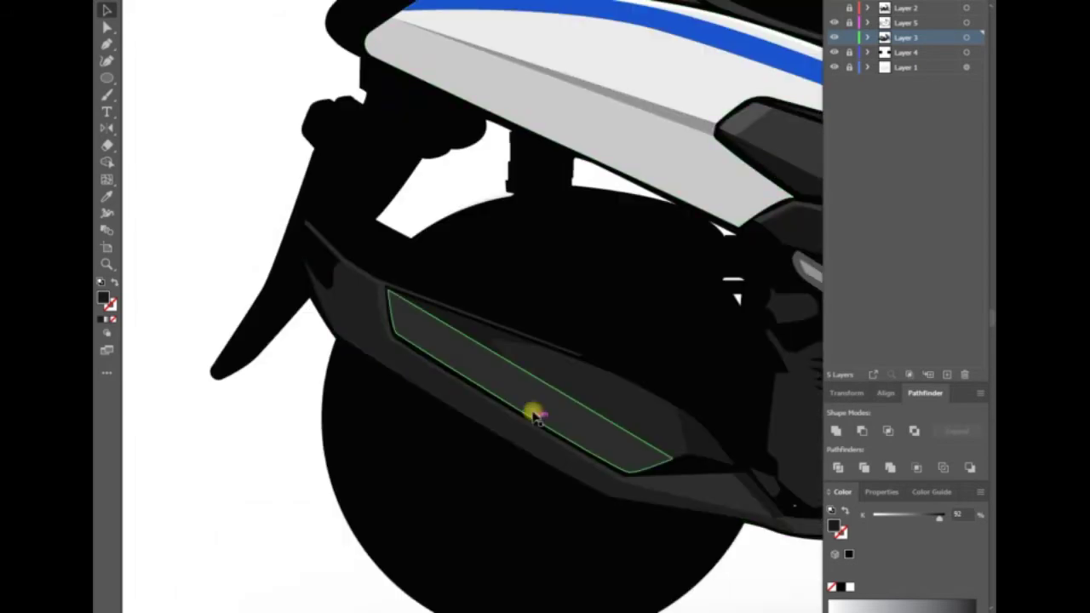
- Add a triangular diagonal highlight strip on the long exhaust panel, then fit the artwork to the window
{"action": "left_click", "coordinate": [530, 414]}
{"action": "left_click", "coordinate": [669, 452]}
{"action": "left_click", "coordinate": [388, 290]}
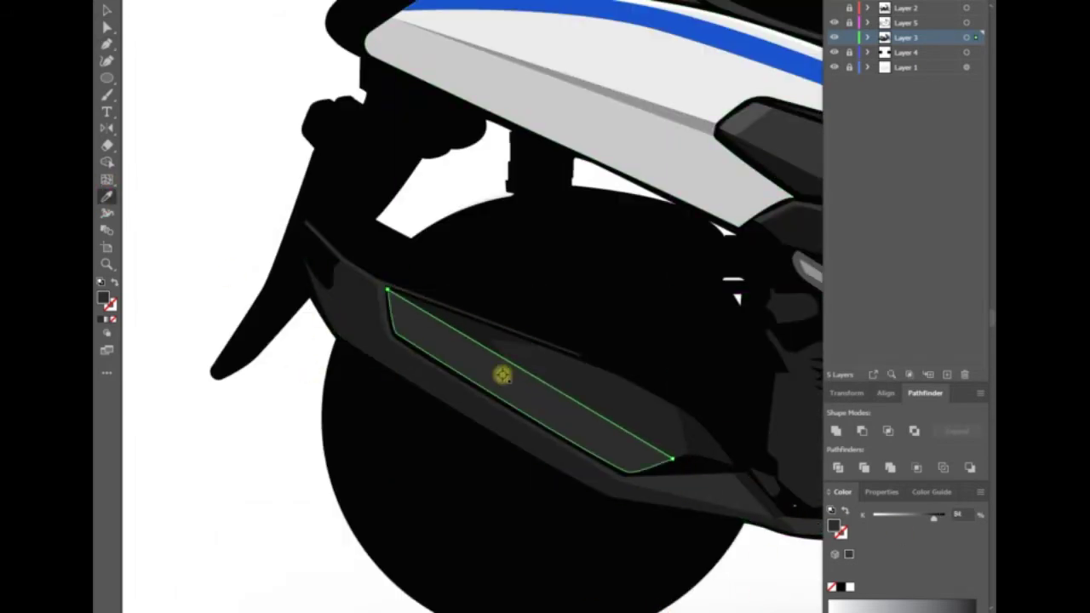
{"action": "key", "text": "v"}
{"action": "left_click", "coordinate": [930, 523]}
{"action": "scroll", "coordinate": [226, 408], "scroll_direction": "right", "scroll_amount": 5}
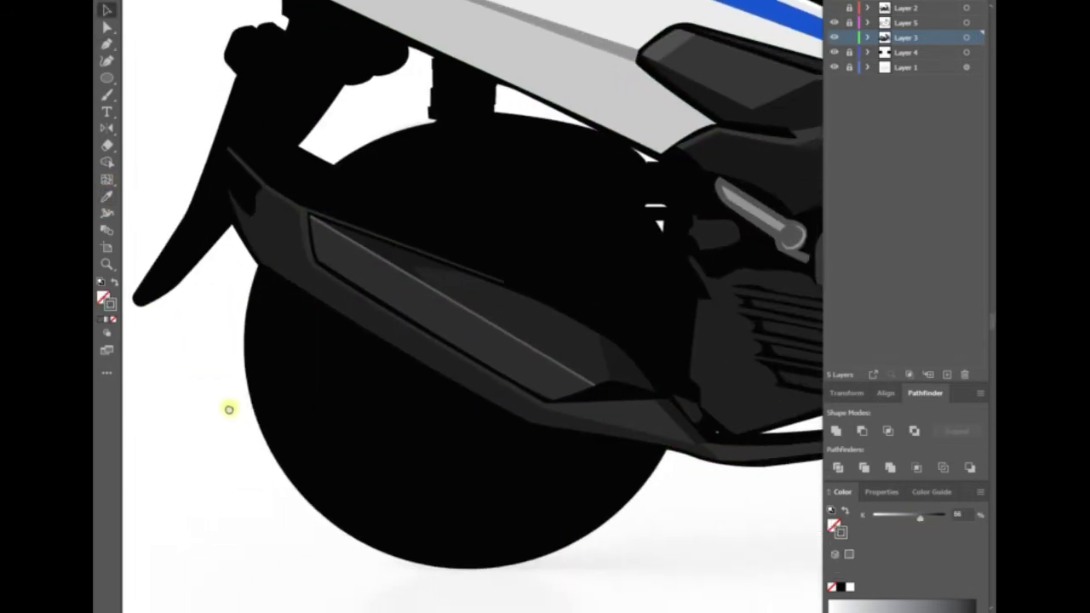
{"action": "scroll", "coordinate": [482, 516], "scroll_direction": "down", "scroll_amount": 5}
{"action": "key", "text": "ctrl+0"}
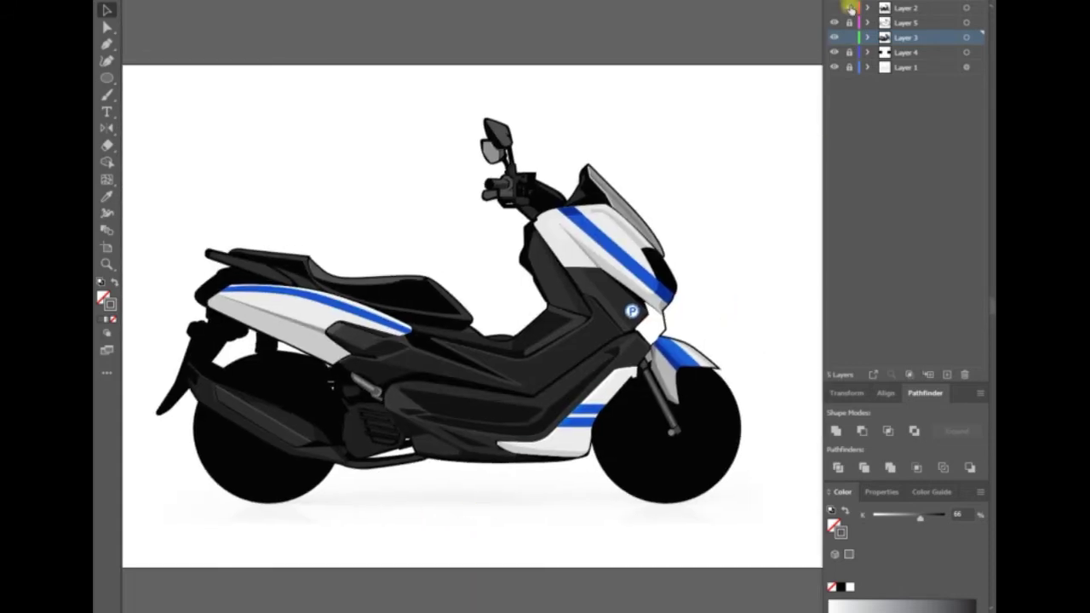
{"action": "scroll", "coordinate": [435, 224], "scroll_direction": "up", "scroll_amount": 5}
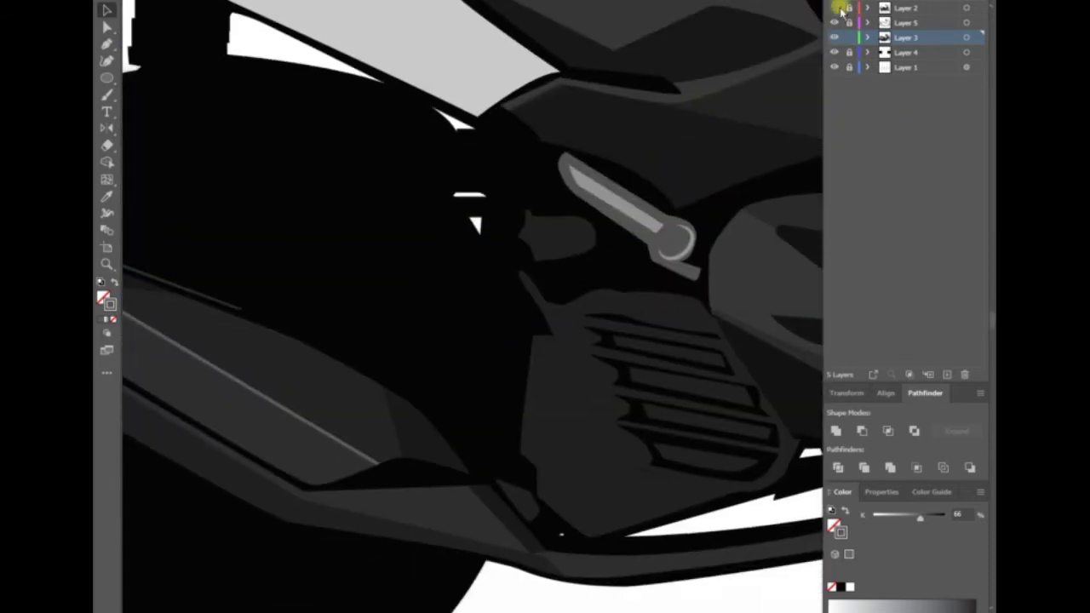
- Hide the vector art and trace the small bracket near the rear shock from the photo
{"action": "left_click", "coordinate": [839, 9]}
{"action": "key", "text": "p"}
{"action": "left_click", "coordinate": [548, 350]}
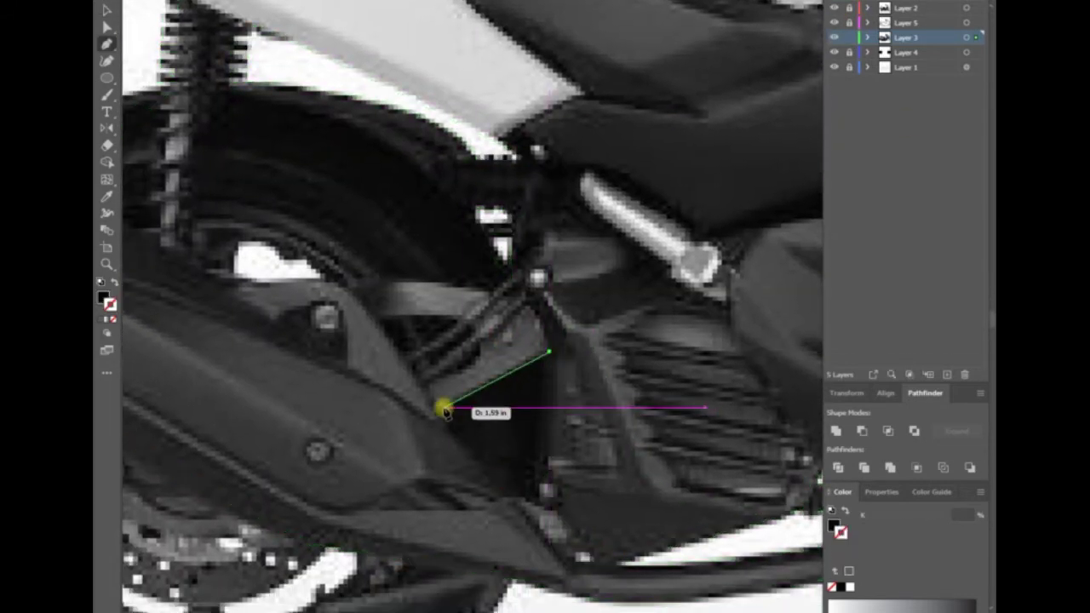
{"action": "left_click", "coordinate": [531, 309]}
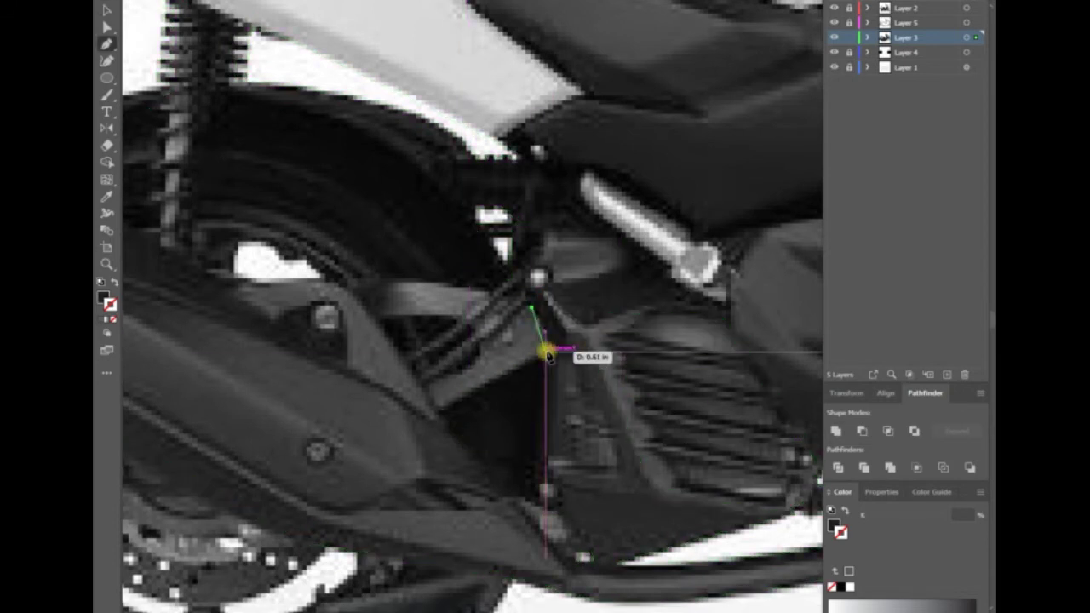
{"action": "left_click", "coordinate": [549, 351]}
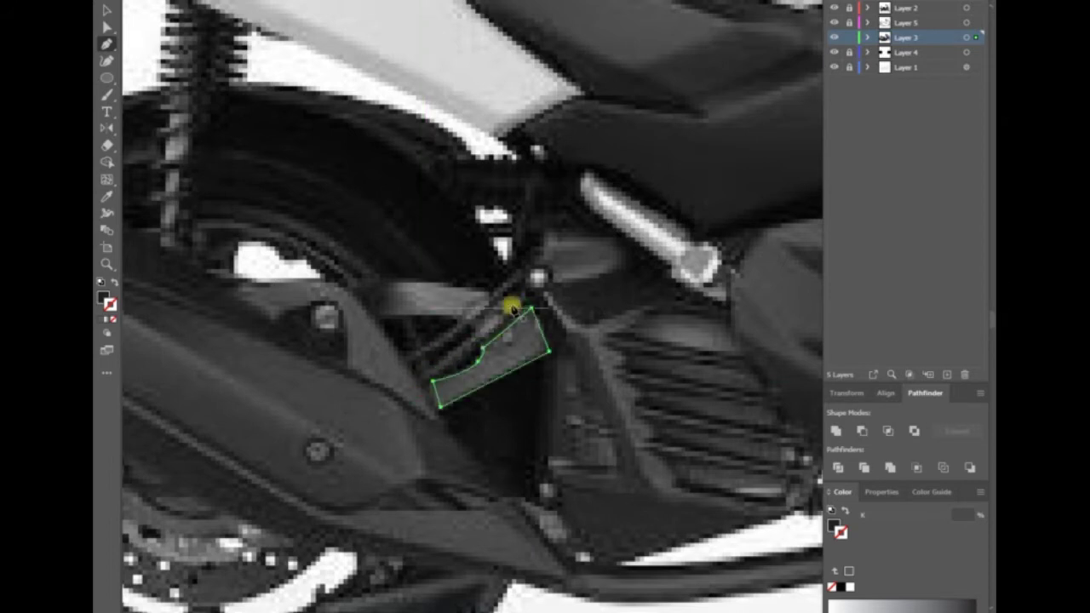
{"action": "left_click", "coordinate": [524, 298]}
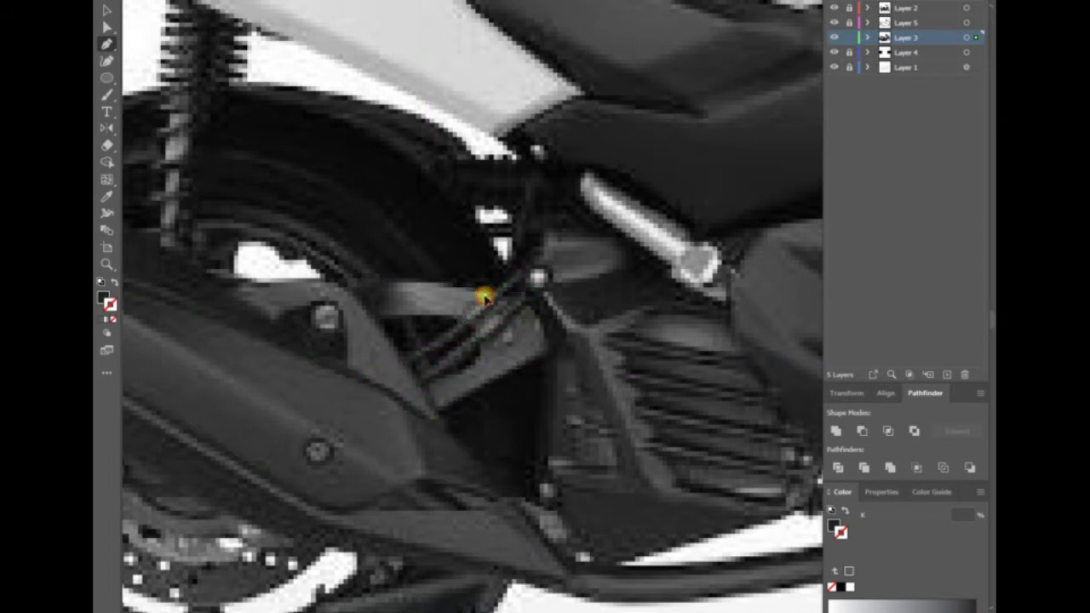
{"action": "left_click", "coordinate": [384, 318]}
- Trace the curved mount shape at the exhaust mount
{"action": "left_click_drag", "start_coordinate": [385, 318], "coordinate": [522, 339]}
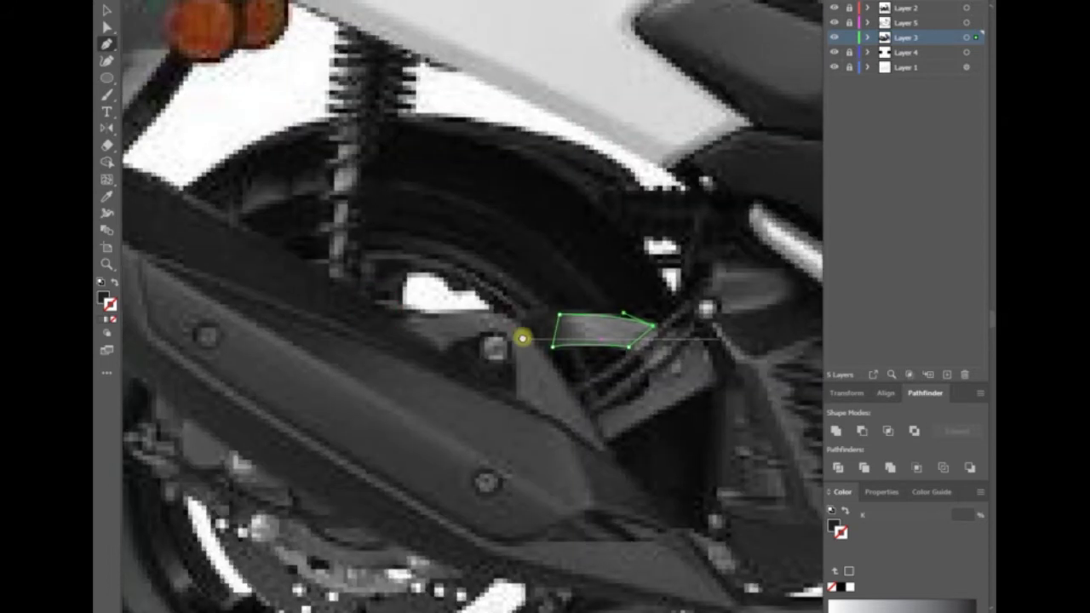
{"action": "left_click", "coordinate": [443, 352]}
{"action": "left_click", "coordinate": [384, 312]}
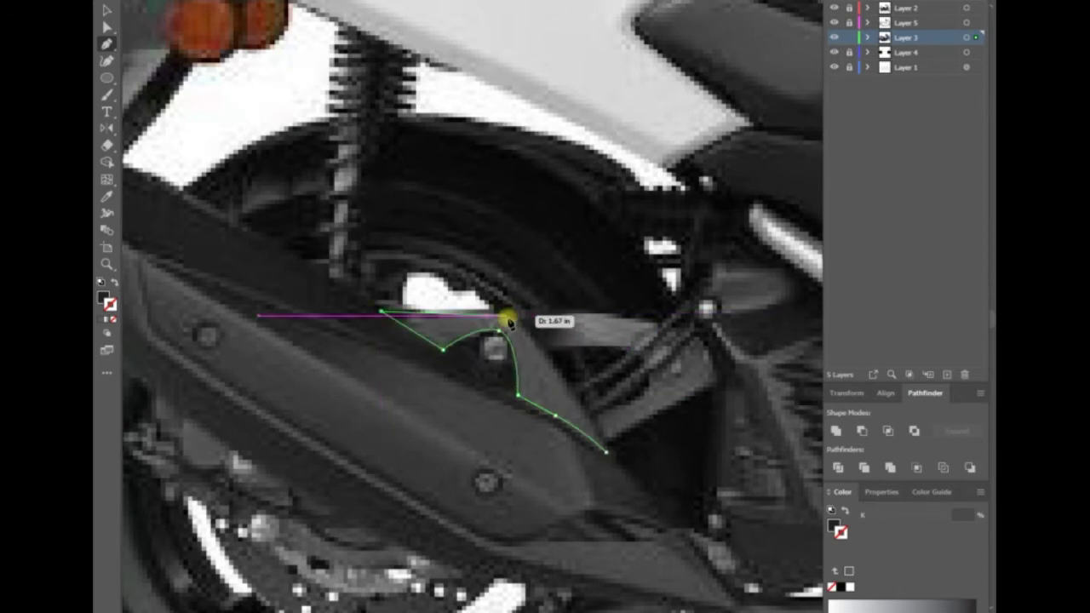
{"action": "left_click", "coordinate": [608, 451]}
- Create the first bolt circle on the exhaust cover and move it by a set distance
{"action": "left_click_drag", "start_coordinate": [202, 310], "coordinate": [345, 319]}
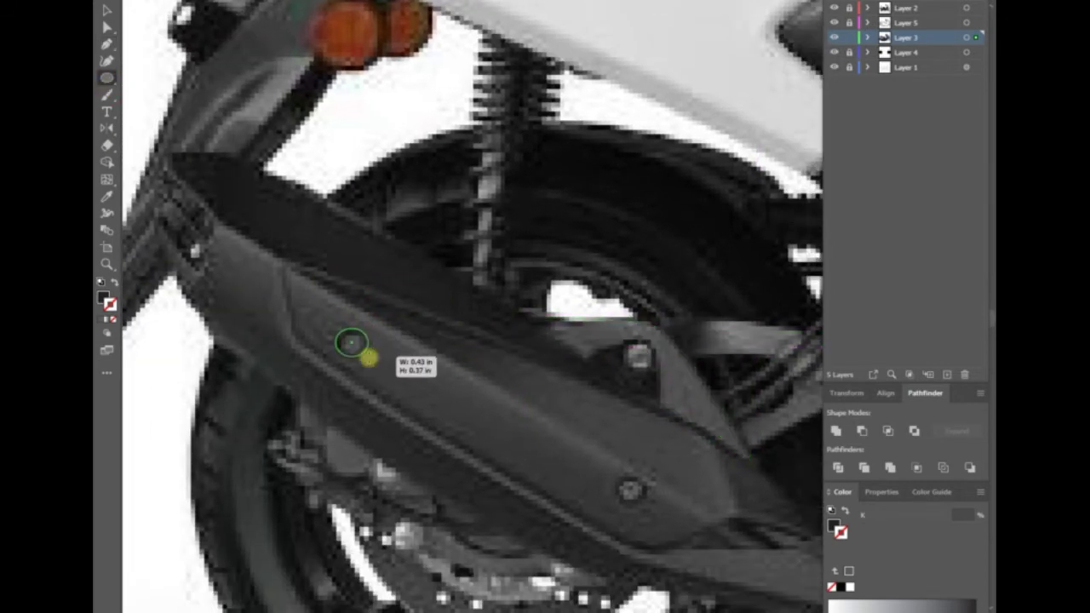
{"action": "right_click", "coordinate": [366, 356]}
{"action": "key", "text": "Escape"}
{"action": "scroll", "coordinate": [357, 348], "scroll_direction": "up", "scroll_amount": 3}
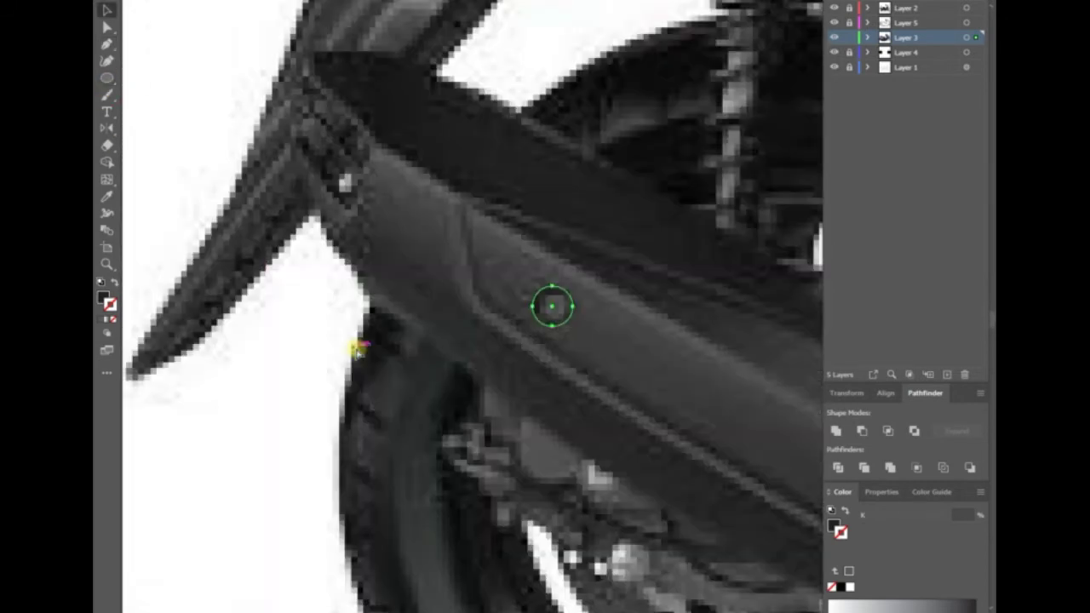
{"action": "key", "text": "v"}
{"action": "key", "text": "Return"}
{"action": "key", "text": "Escape"}
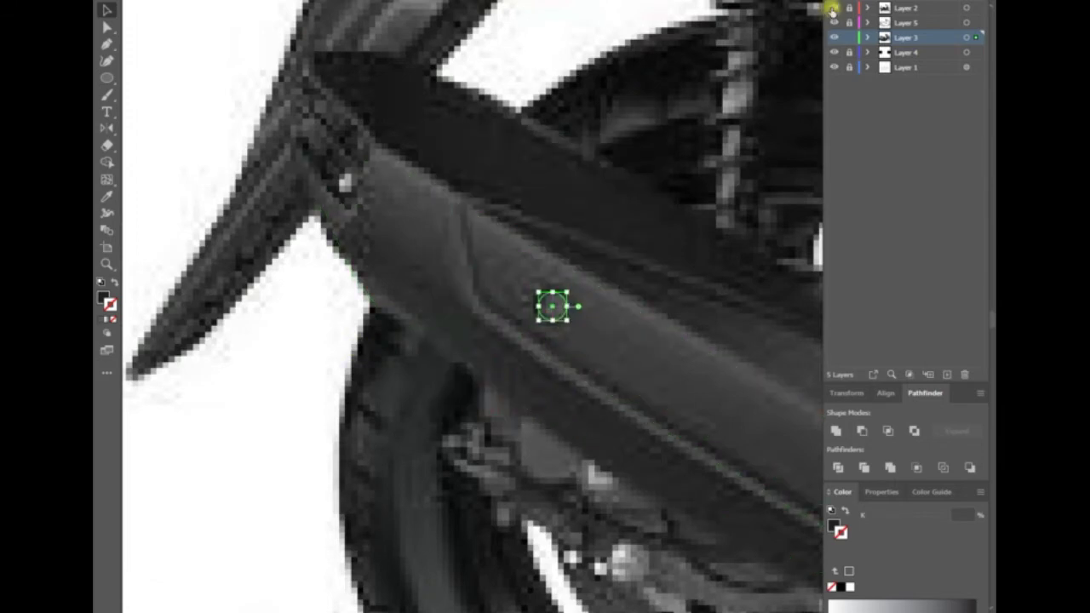
- Place a bolt circle onto the second bolt of the exhaust cover
{"action": "left_click", "coordinate": [834, 8]}
{"action": "key", "text": "v"}
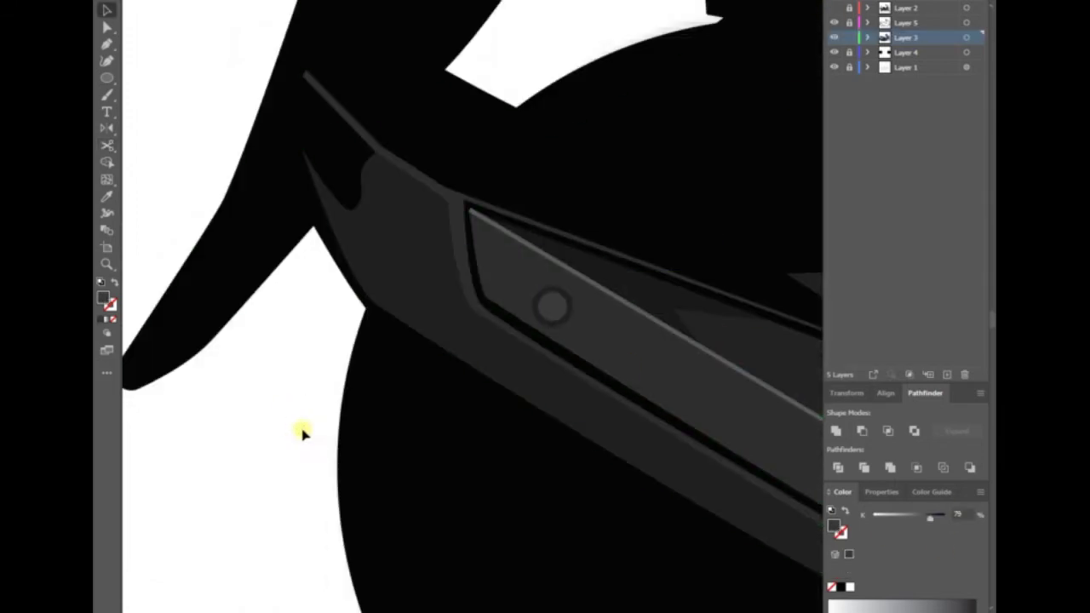
{"action": "left_click_drag", "start_coordinate": [299, 431], "coordinate": [137, 448]}
{"action": "left_click", "coordinate": [425, 326]}
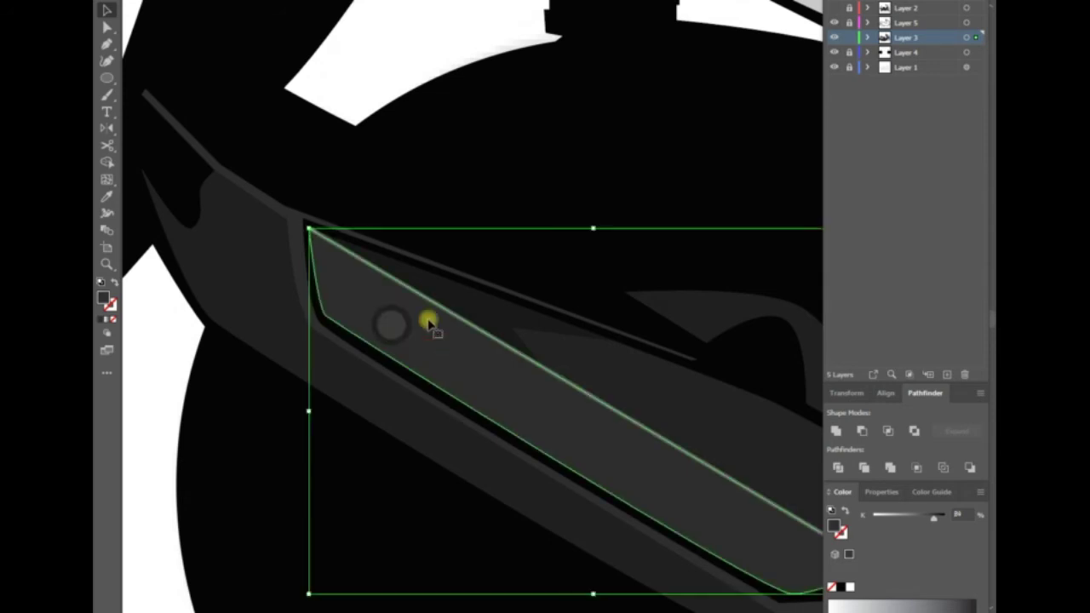
{"action": "left_click", "coordinate": [389, 319]}
{"action": "right_click", "coordinate": [389, 330]}
{"action": "left_click", "coordinate": [414, 372]}
{"action": "left_click_drag", "start_coordinate": [601, 248], "coordinate": [632, 458]}
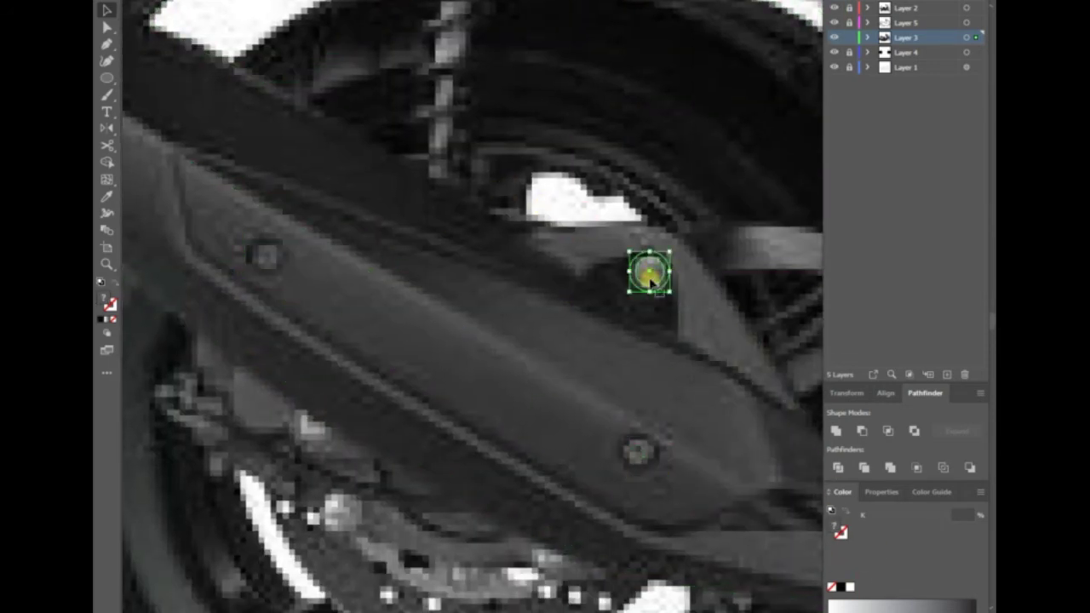
{"action": "scroll", "coordinate": [651, 281], "scroll_direction": "down", "scroll_amount": 3}
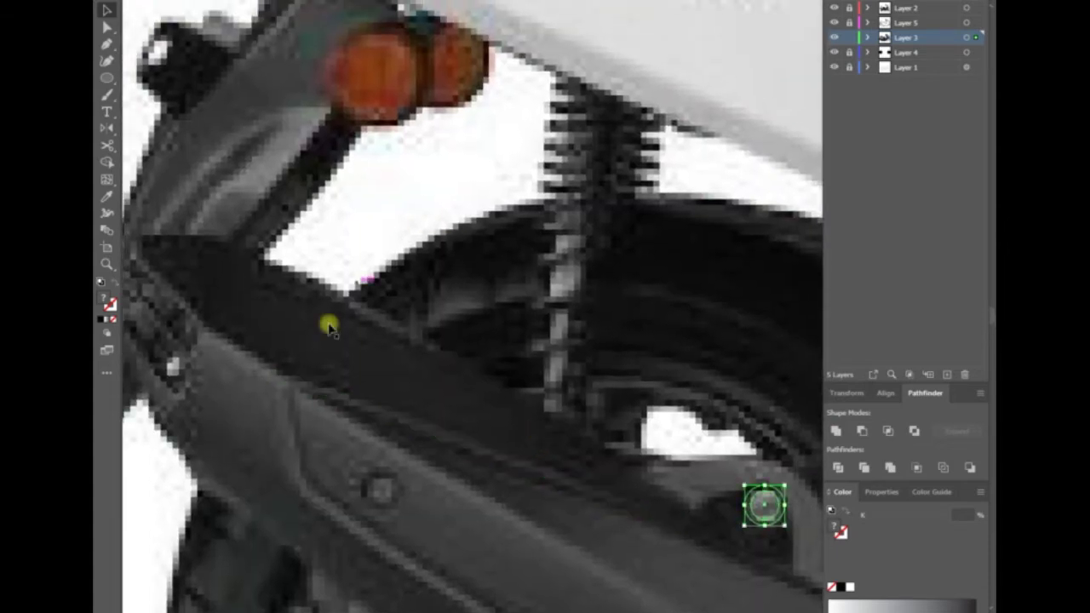
{"action": "left_click_drag", "start_coordinate": [328, 319], "coordinate": [267, 394]}
{"action": "scroll", "coordinate": [378, 384], "scroll_direction": "up", "scroll_amount": 3}
{"action": "scroll", "coordinate": [377, 384], "scroll_direction": "down", "scroll_amount": 3}
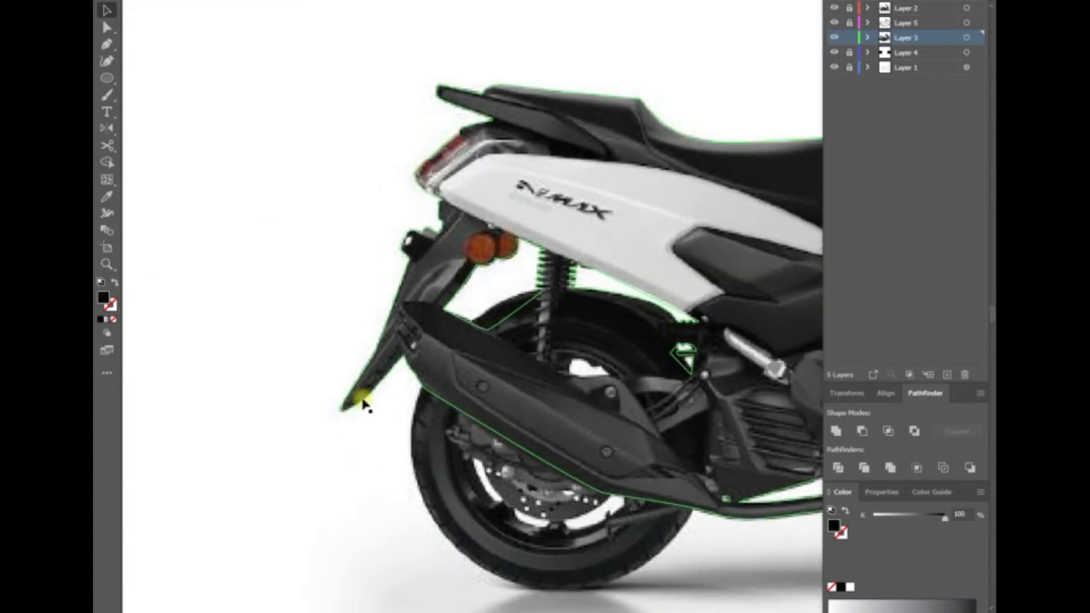
{"action": "scroll", "coordinate": [792, 432], "scroll_direction": "up", "scroll_amount": 2}
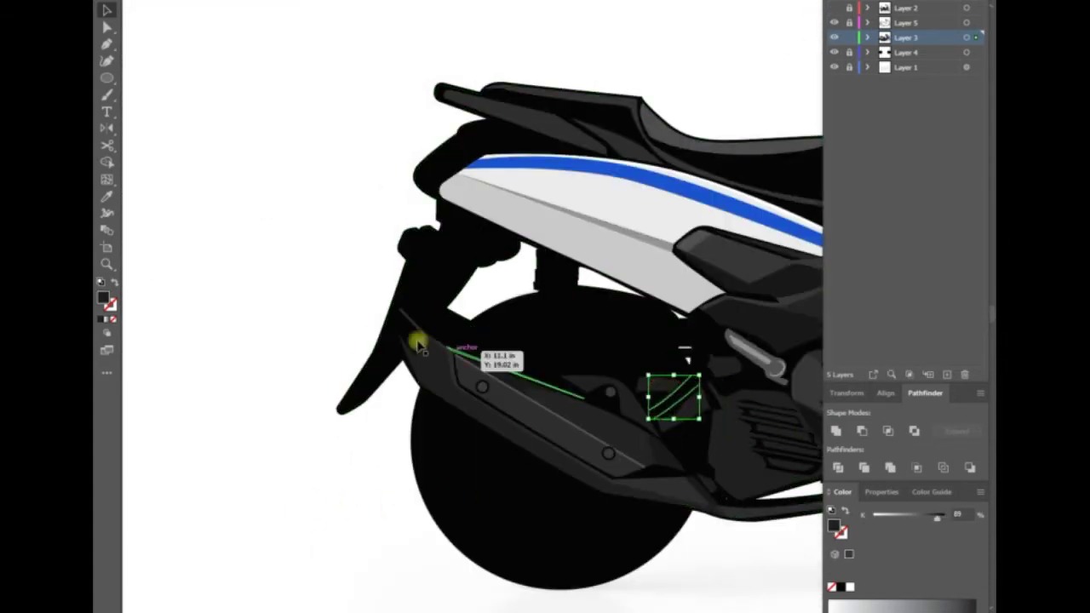
- Shade the engine-side panel and small bracket in new greys, then begin the piece under the P badge
{"action": "left_click_drag", "start_coordinate": [668, 417], "coordinate": [685, 362]}
{"action": "left_click", "coordinate": [292, 369]}
{"action": "left_click_drag", "start_coordinate": [664, 400], "coordinate": [558, 366]}
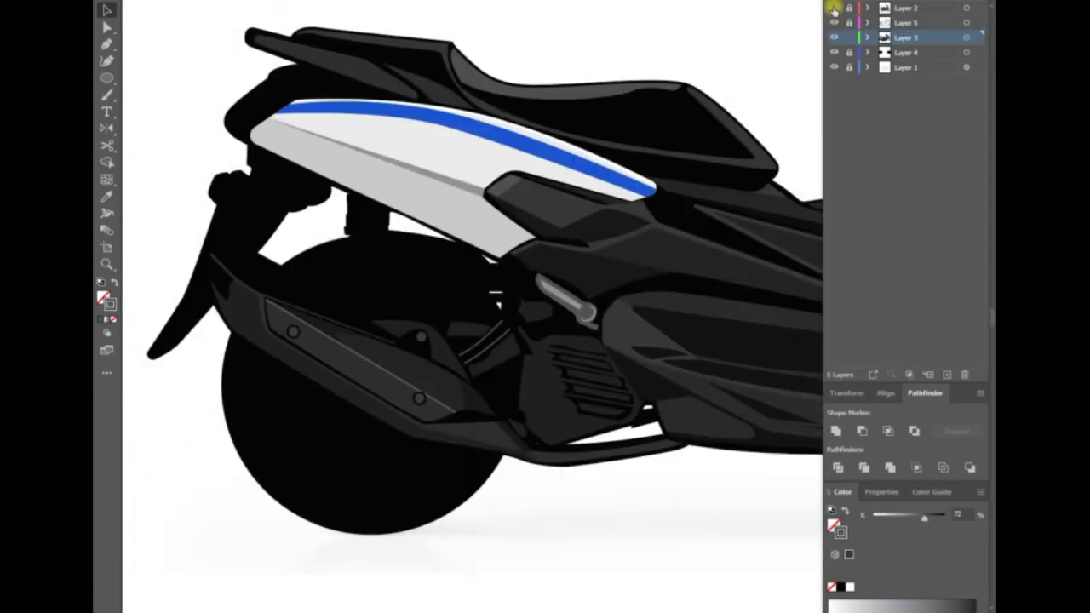
{"action": "scroll", "coordinate": [503, 498], "scroll_direction": "up", "scroll_amount": 3}
{"action": "left_click", "coordinate": [502, 498]}
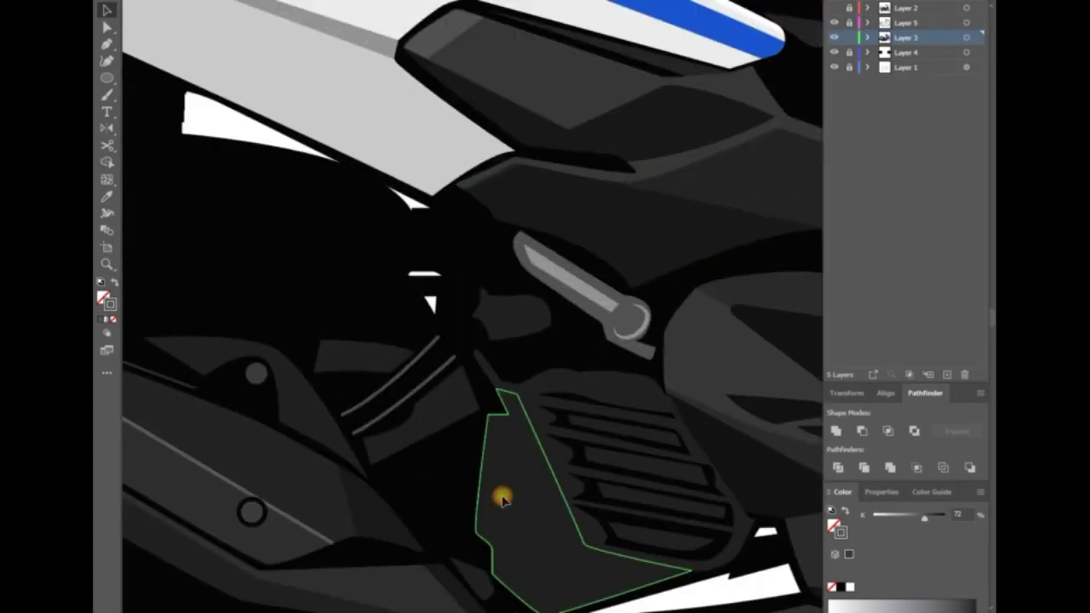
{"action": "left_click", "coordinate": [502, 498]}
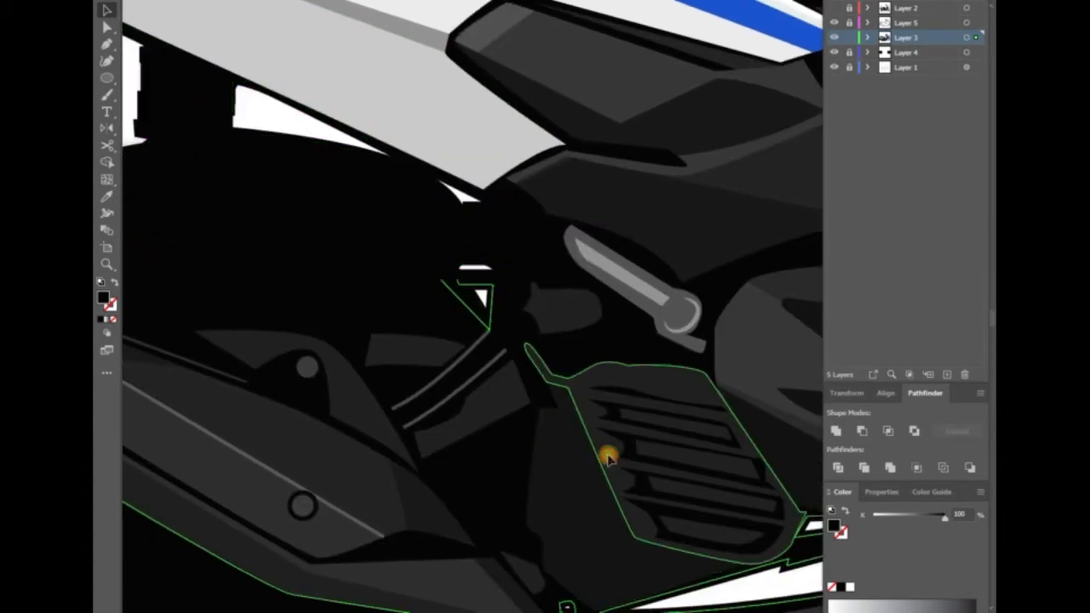
{"action": "left_click", "coordinate": [608, 452]}
{"action": "scroll", "coordinate": [454, 528], "scroll_direction": "down", "scroll_amount": 5}
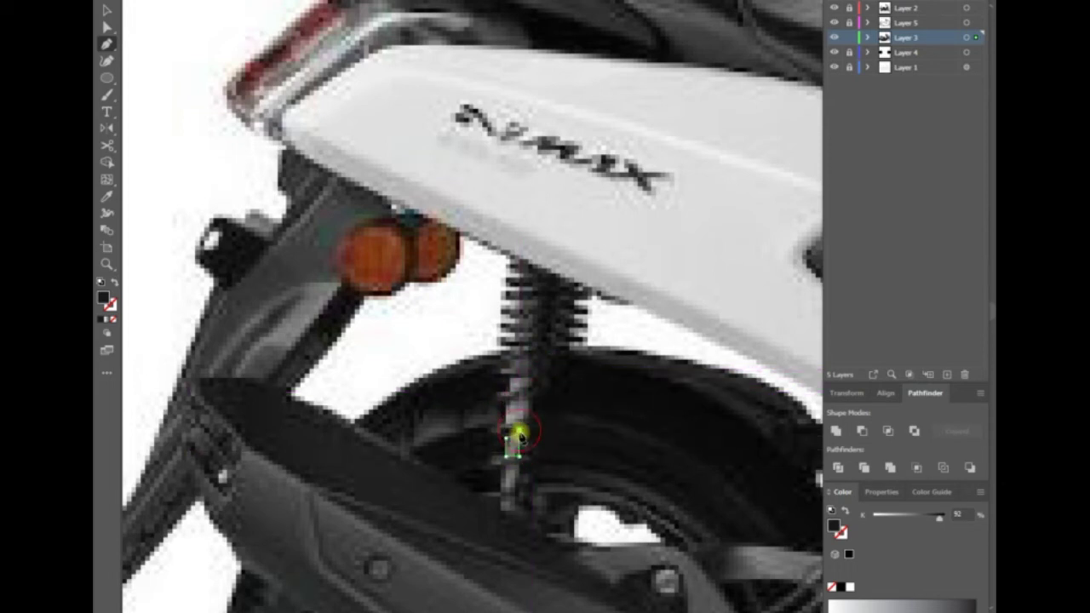
{"action": "left_click", "coordinate": [520, 435]}
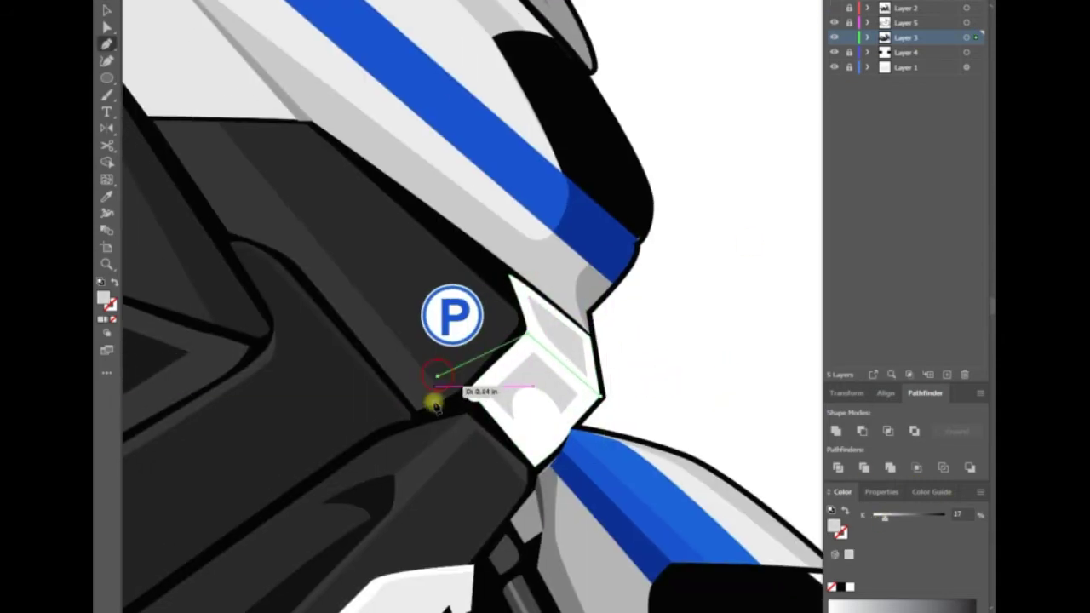
- Finish the light grey piece by the P badge, nudge it up, restack it and set black to 9%
{"action": "left_click", "coordinate": [435, 403]}
{"action": "key", "text": "v"}
{"action": "key", "text": "Return"}
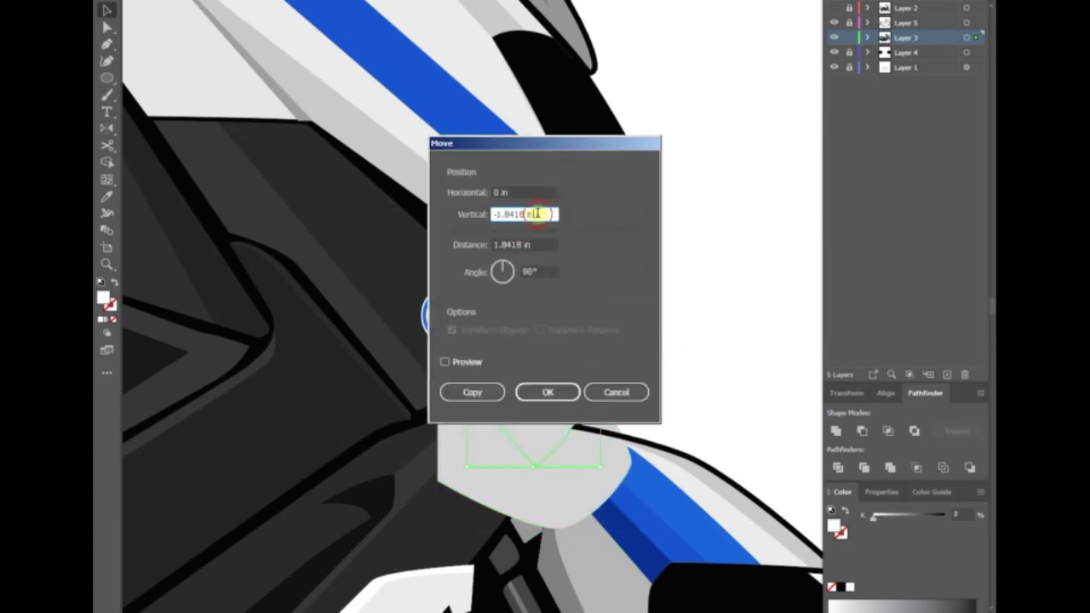
{"action": "key", "text": "Return"}
{"action": "right_click", "coordinate": [688, 354]}
{"action": "left_click", "coordinate": [711, 440]}
{"action": "left_click", "coordinate": [970, 515]}
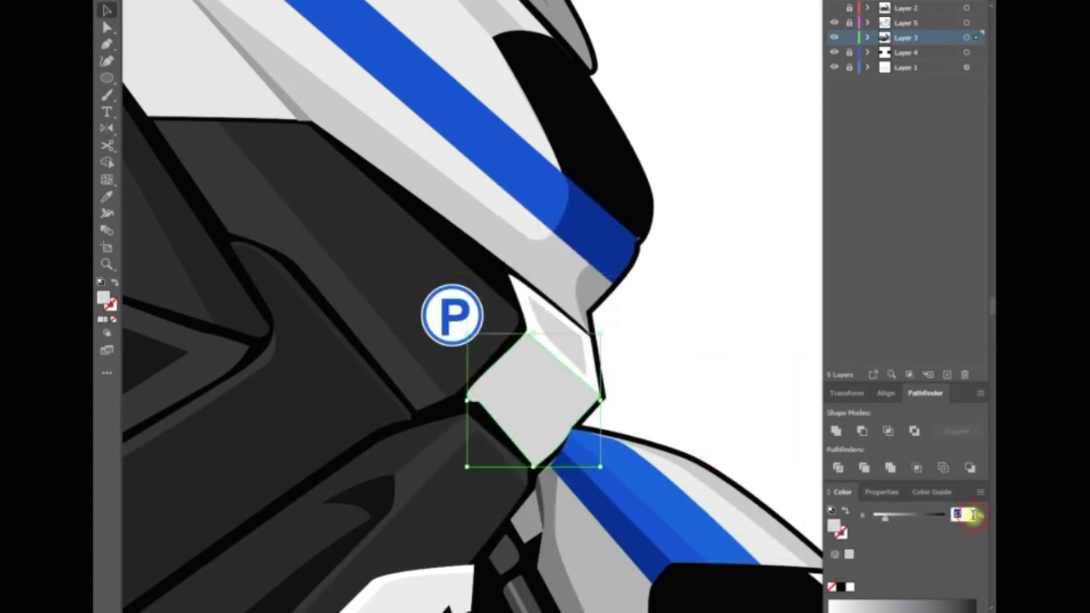
{"action": "type", "text": "9"}
{"action": "key", "text": "Return"}
{"action": "key", "text": "ctrl+0"}
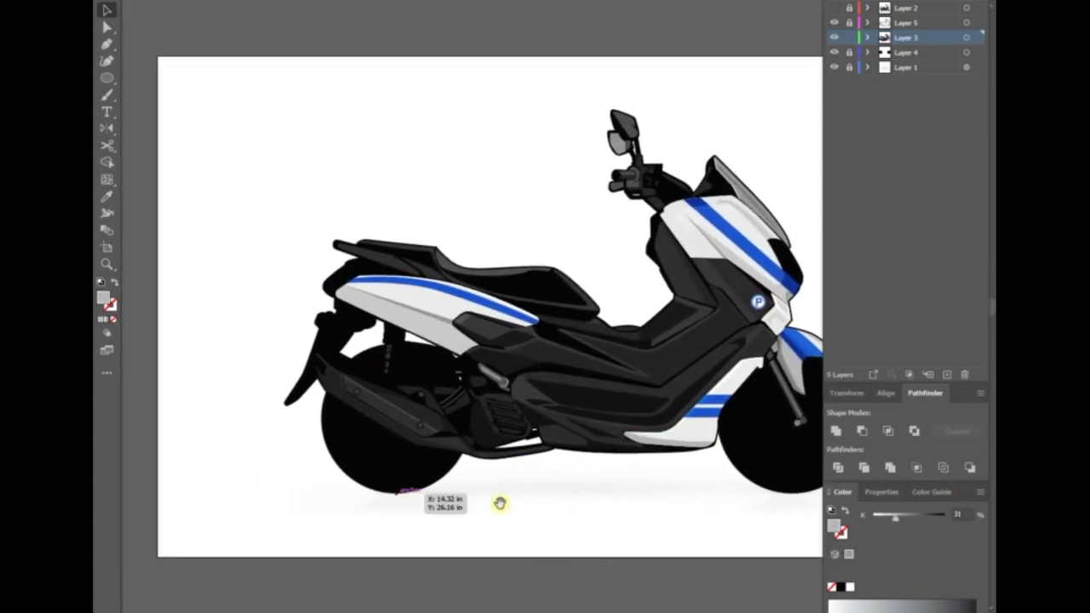
- Outline the tubular guard bar from the front cowl down along the footboard
{"action": "scroll", "coordinate": [445, 506], "scroll_direction": "up", "scroll_amount": 5}
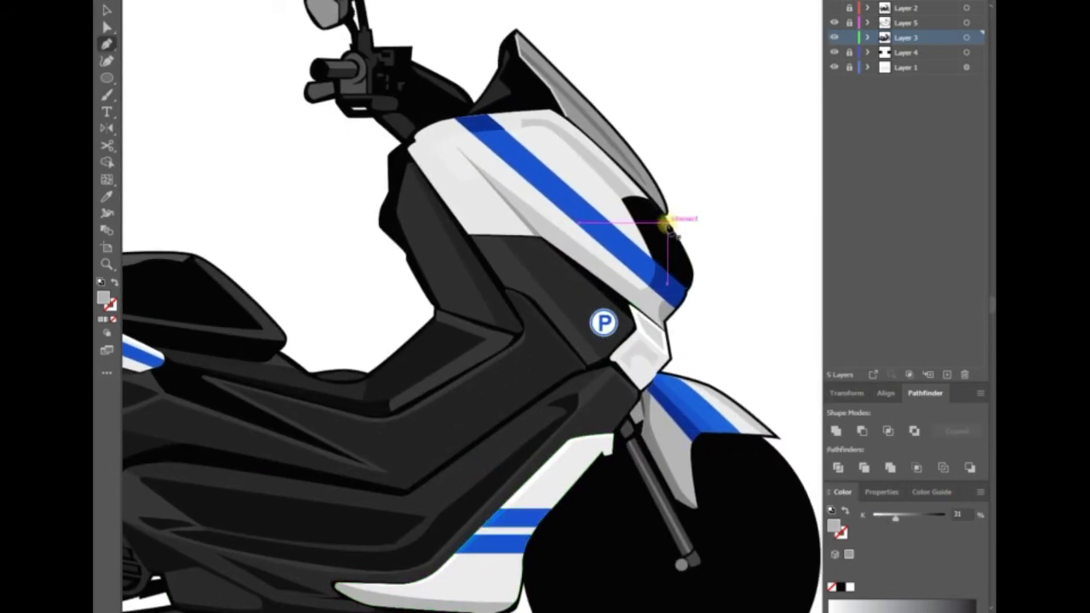
{"action": "left_click", "coordinate": [673, 230]}
{"action": "left_click", "coordinate": [389, 554]}
{"action": "scroll", "coordinate": [349, 519], "scroll_direction": "left", "scroll_amount": 5}
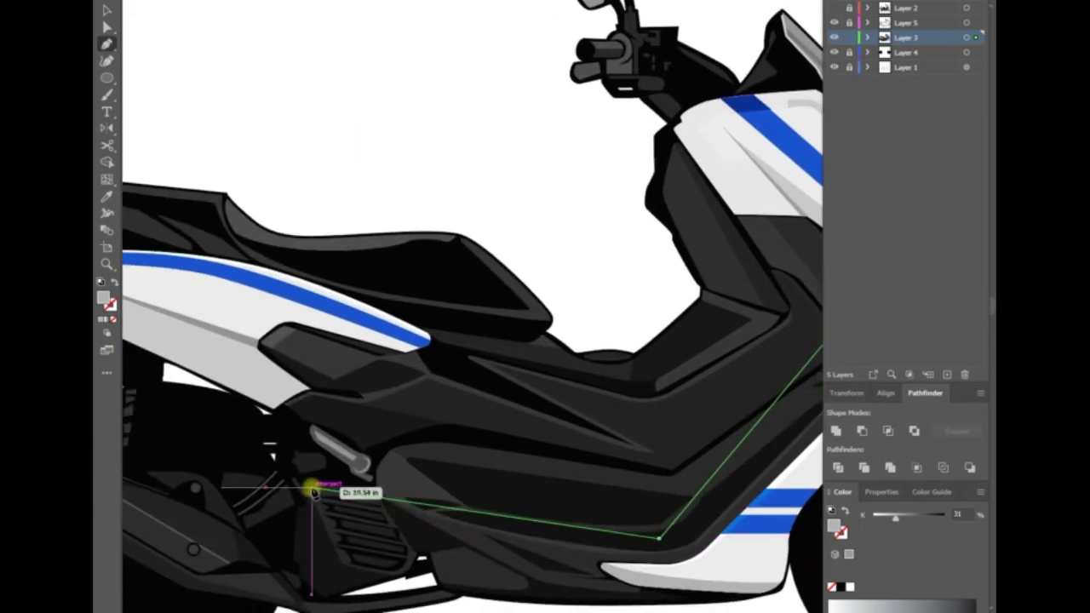
{"action": "left_click", "coordinate": [294, 509]}
{"action": "key", "text": "shift+x"}
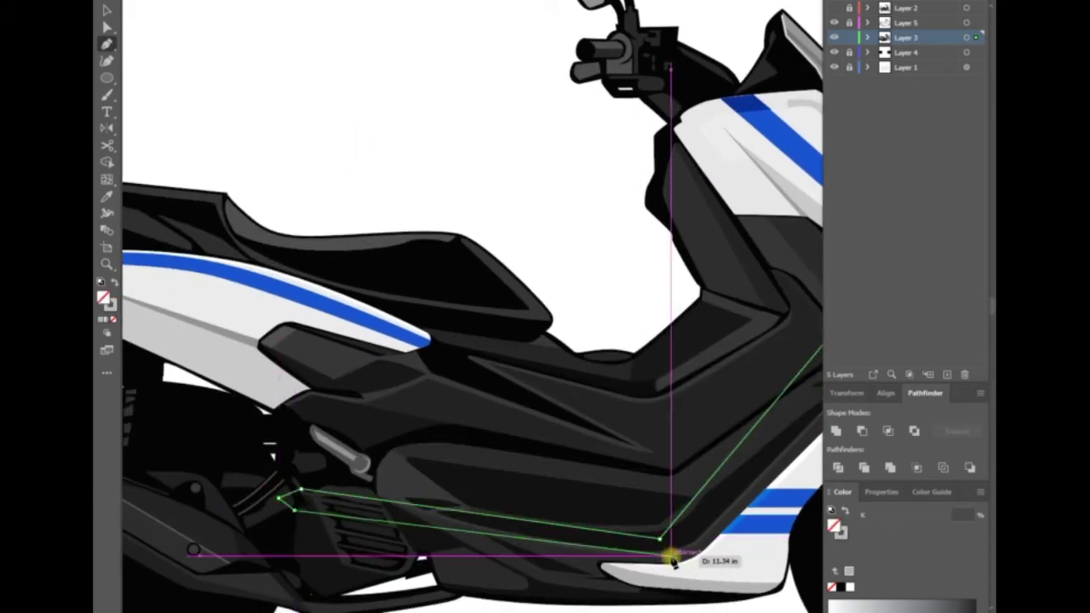
{"action": "scroll", "coordinate": [665, 564], "scroll_direction": "right", "scroll_amount": 5}
{"action": "scroll", "coordinate": [647, 511], "scroll_direction": "up", "scroll_amount": 3}
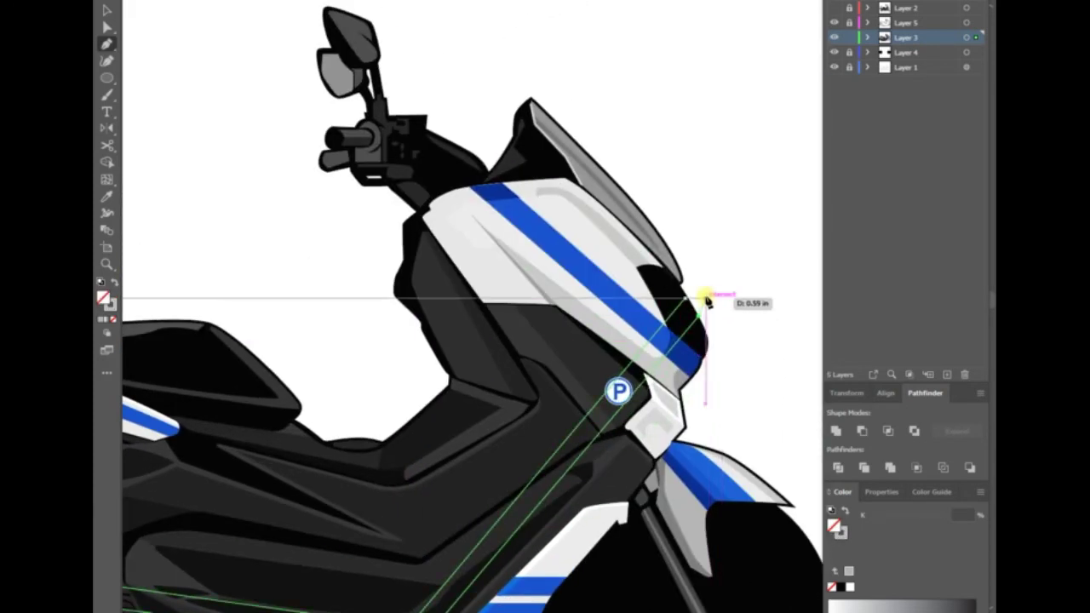
{"action": "scroll", "coordinate": [739, 308], "scroll_direction": "up", "scroll_amount": 2}
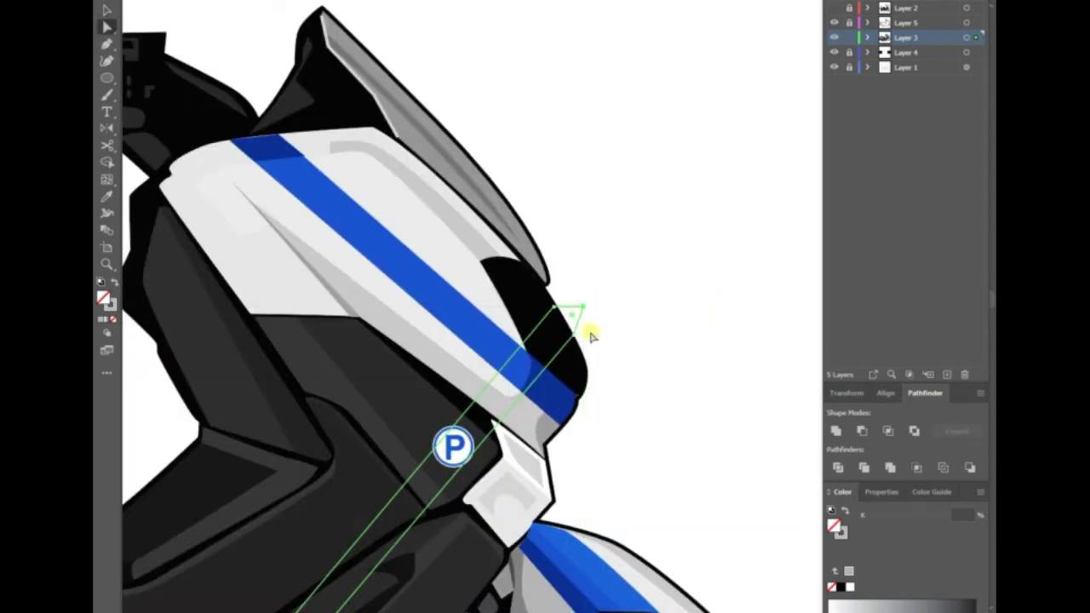
{"action": "scroll", "coordinate": [316, 445], "scroll_direction": "down", "scroll_amount": 5}
{"action": "scroll", "coordinate": [316, 445], "scroll_direction": "left", "scroll_amount": 5}
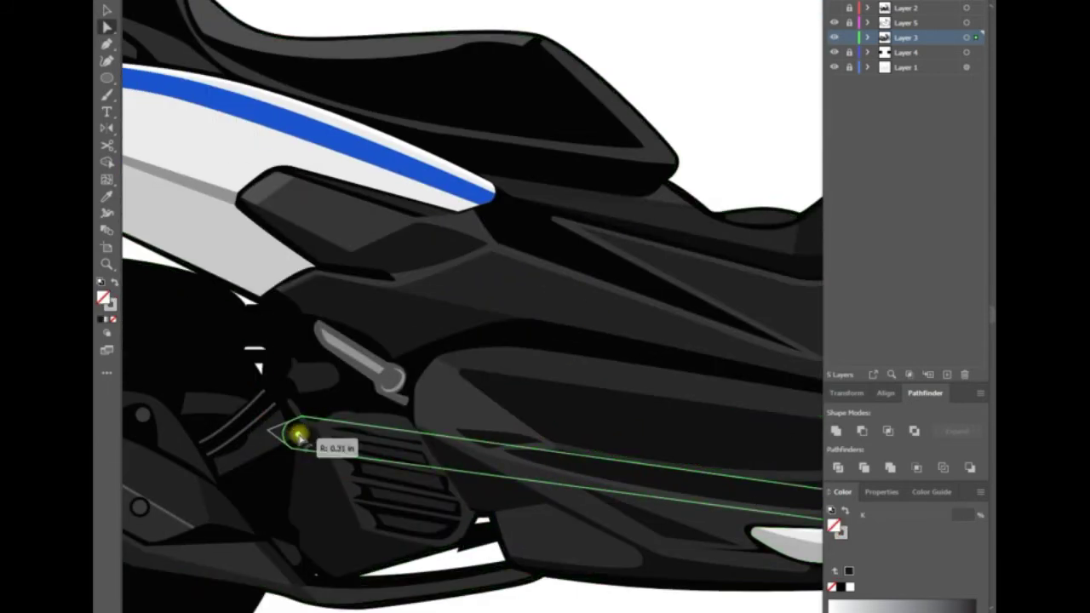
{"action": "scroll", "coordinate": [298, 436], "scroll_direction": "right", "scroll_amount": 5}
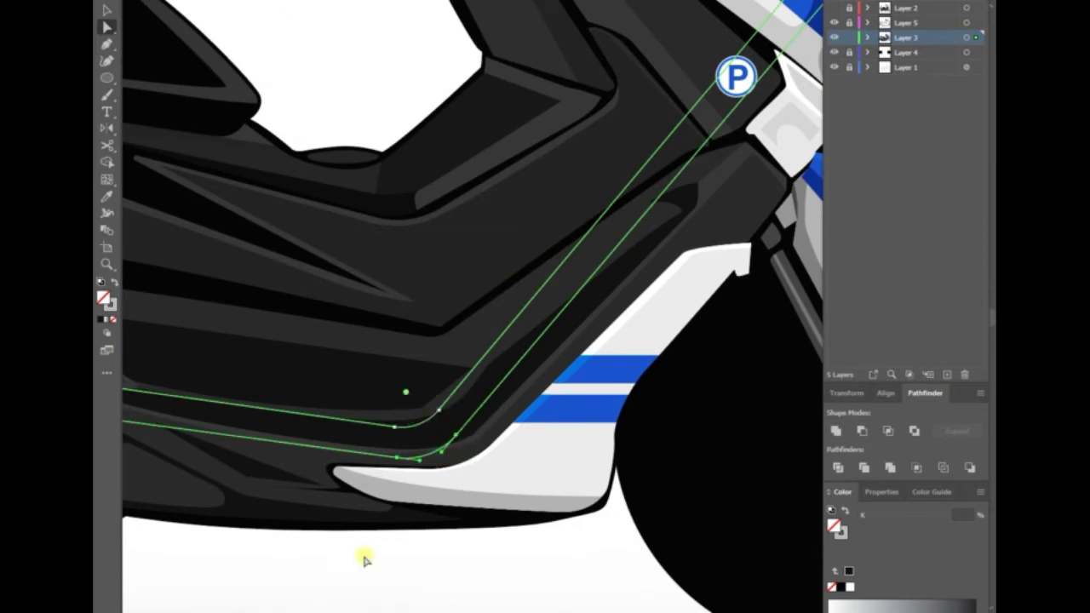
- Finish the bar path and swap its fill and stroke so it shows as a filled grey bar
{"action": "key", "text": "v"}
{"action": "scroll", "coordinate": [333, 570], "scroll_direction": "down", "scroll_amount": 5}
{"action": "key", "text": "shift+x"}
{"action": "scroll", "coordinate": [401, 486], "scroll_direction": "up", "scroll_amount": 2}
{"action": "scroll", "coordinate": [596, 260], "scroll_direction": "up", "scroll_amount": 2}
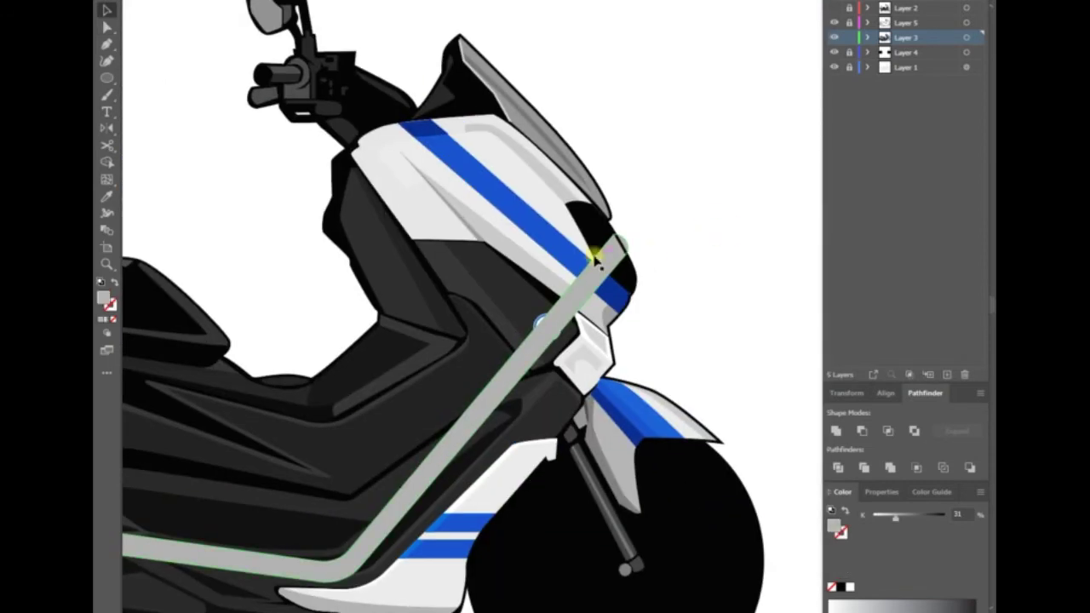
{"action": "left_click", "coordinate": [714, 241]}
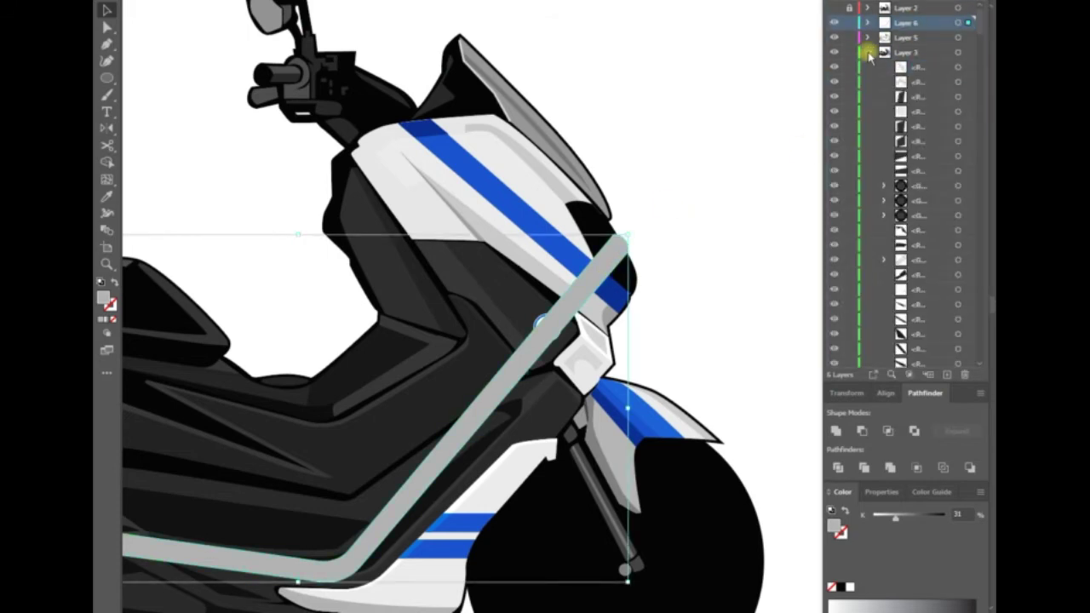
- Move the bar's Layer 6 above Layer 5 and adjust the bar's grey value
{"action": "left_click_drag", "start_coordinate": [908, 35], "coordinate": [928, 27]}
{"action": "left_click", "coordinate": [573, 304]}
{"action": "scroll", "coordinate": [343, 239], "scroll_direction": "up", "scroll_amount": 3}
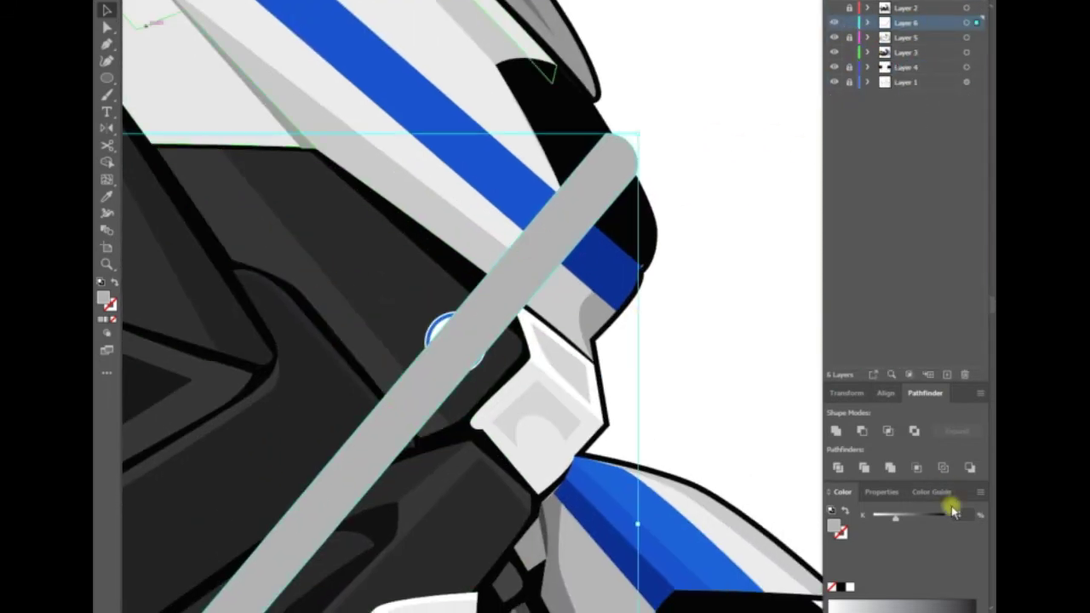
{"action": "left_click", "coordinate": [959, 514]}
- Draw an overlapping shading shape from the bar's top down to its lower-left end
{"action": "key", "text": "p"}
{"action": "left_click", "coordinate": [635, 145]}
{"action": "scroll", "coordinate": [540, 302], "scroll_direction": "up", "scroll_amount": 2}
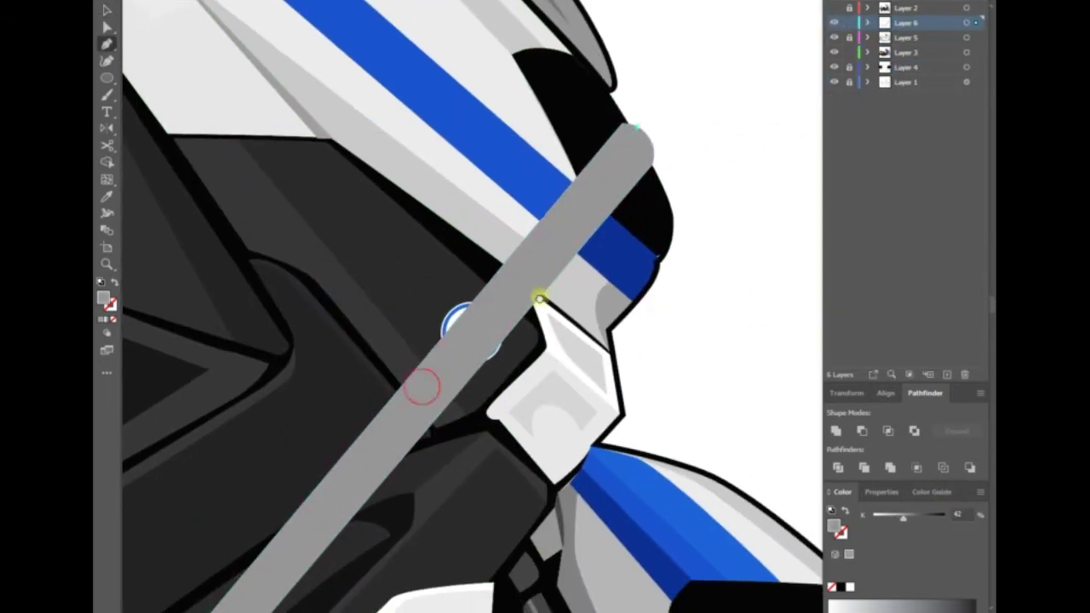
{"action": "scroll", "coordinate": [403, 482], "scroll_direction": "up", "scroll_amount": 3}
{"action": "scroll", "coordinate": [260, 494], "scroll_direction": "down", "scroll_amount": 3}
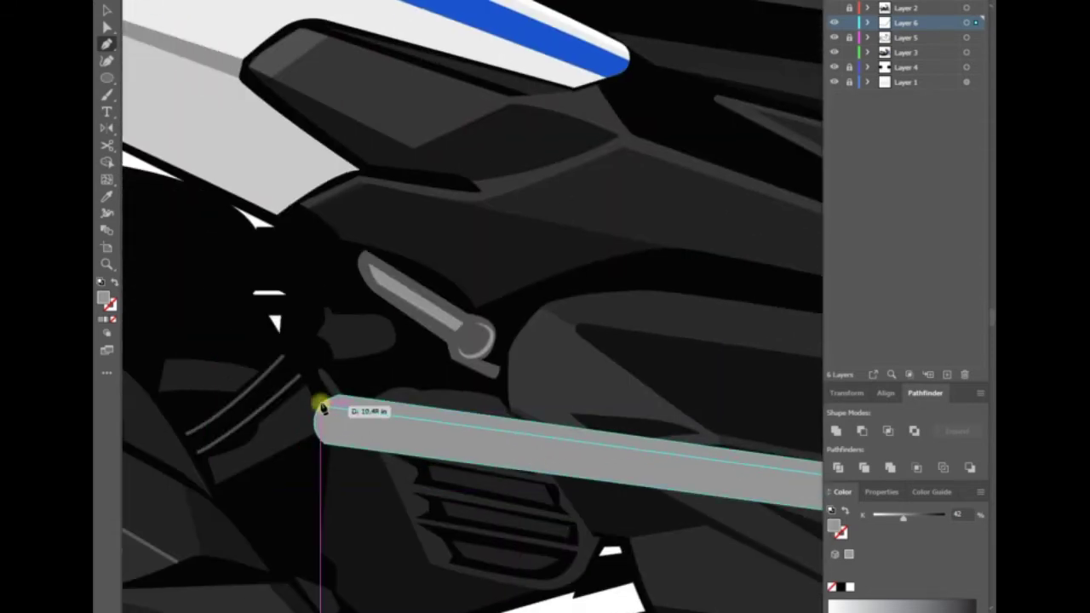
{"action": "left_click", "coordinate": [324, 406]}
{"action": "scroll", "coordinate": [324, 406], "scroll_direction": "down", "scroll_amount": 2}
{"action": "scroll", "coordinate": [607, 195], "scroll_direction": "down", "scroll_amount": 2}
{"action": "left_click", "coordinate": [657, 203]}
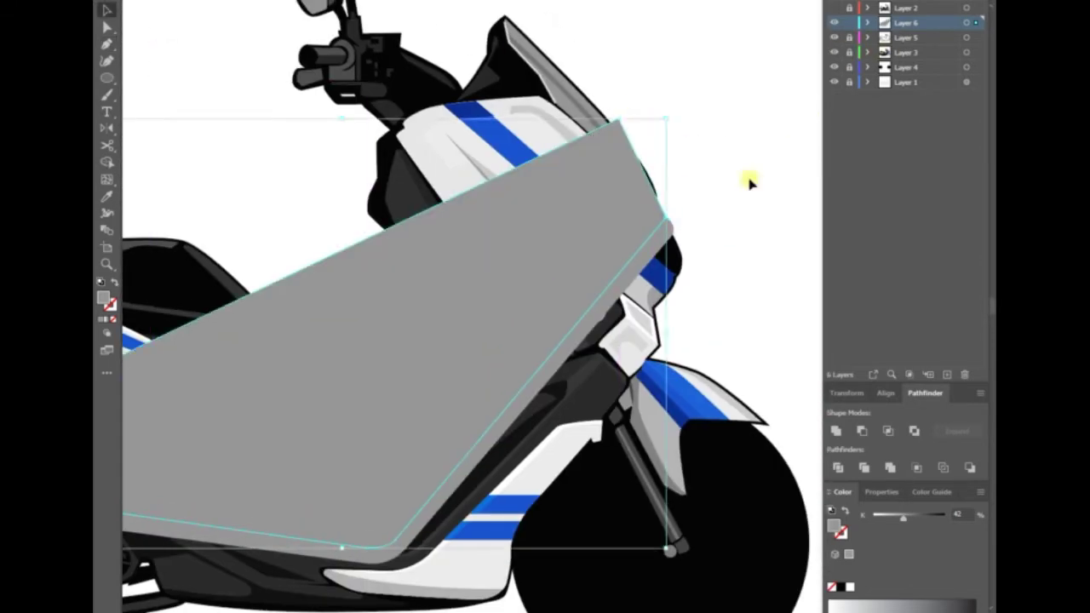
- Divide the shading shape with the bar and ungroup the resulting pieces
{"action": "key", "text": "v"}
{"action": "left_click_drag", "start_coordinate": [902, 516], "coordinate": [895, 516]}
{"action": "scroll", "coordinate": [632, 287], "scroll_direction": "up", "scroll_amount": 2}
{"action": "left_click", "coordinate": [437, 346]}
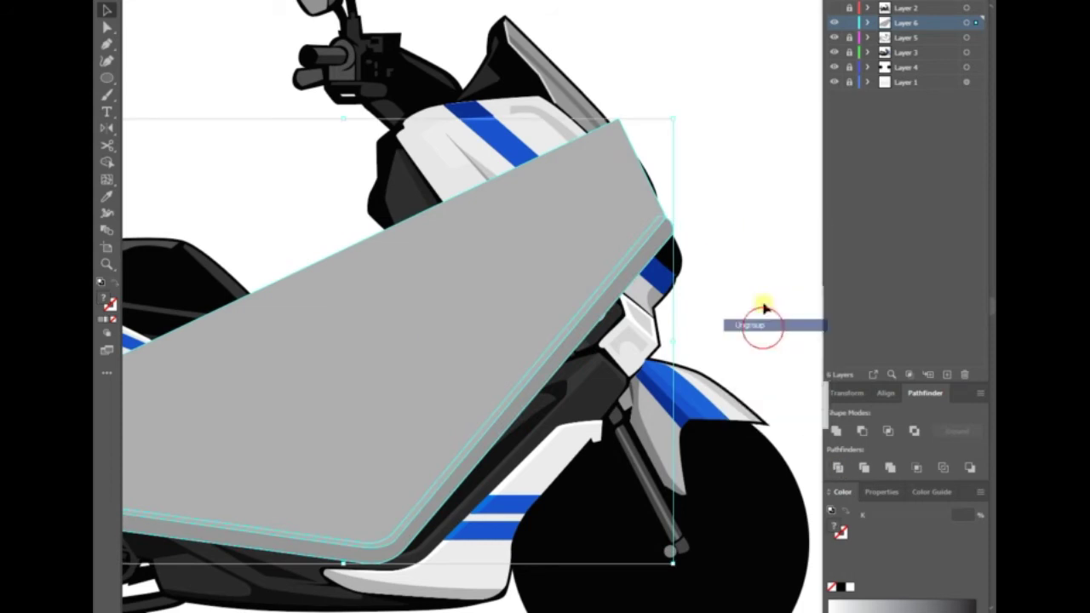
{"action": "left_click", "coordinate": [762, 326]}
{"action": "scroll", "coordinate": [601, 344], "scroll_direction": "up", "scroll_amount": 3}
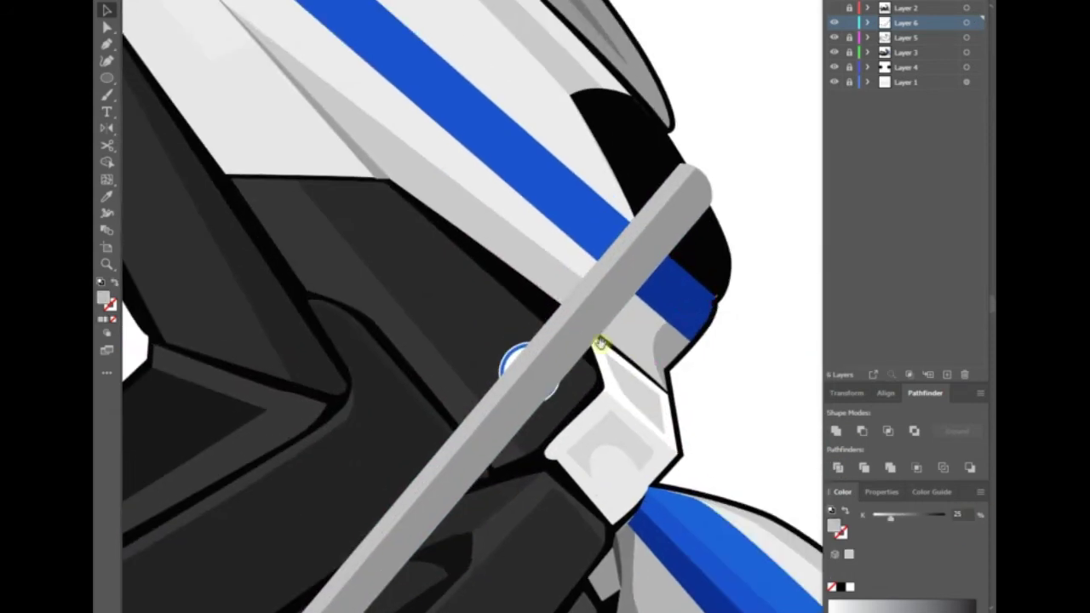
- Draw a curved shadow shape spanning from the bar's rear end to above the cowl
{"action": "scroll", "coordinate": [596, 306], "scroll_direction": "down", "scroll_amount": 5}
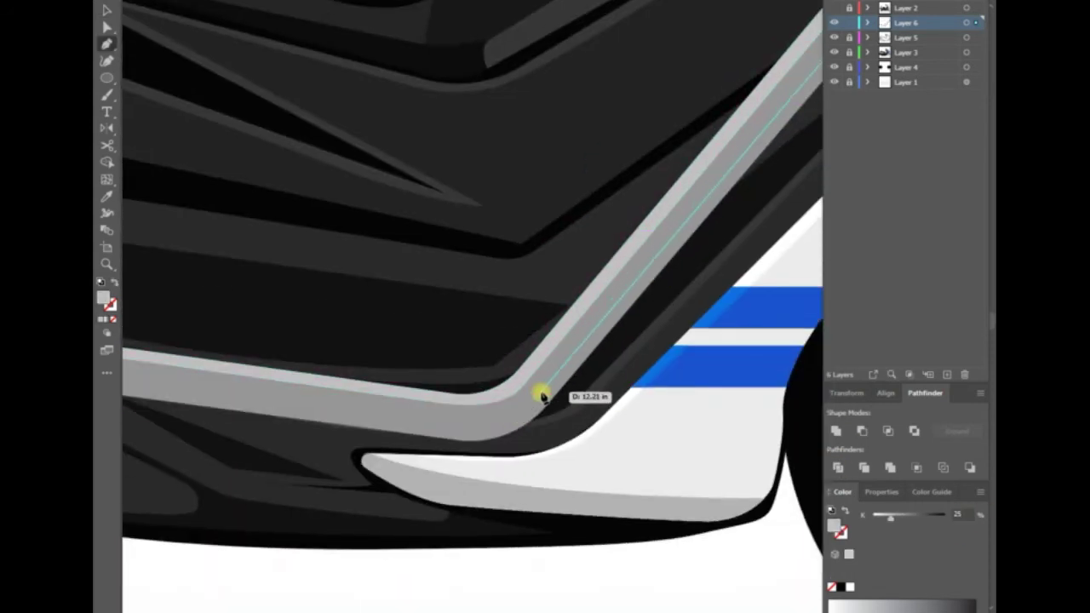
{"action": "scroll", "coordinate": [435, 426], "scroll_direction": "up", "scroll_amount": 5}
{"action": "left_click_drag", "start_coordinate": [363, 339], "coordinate": [361, 300]}
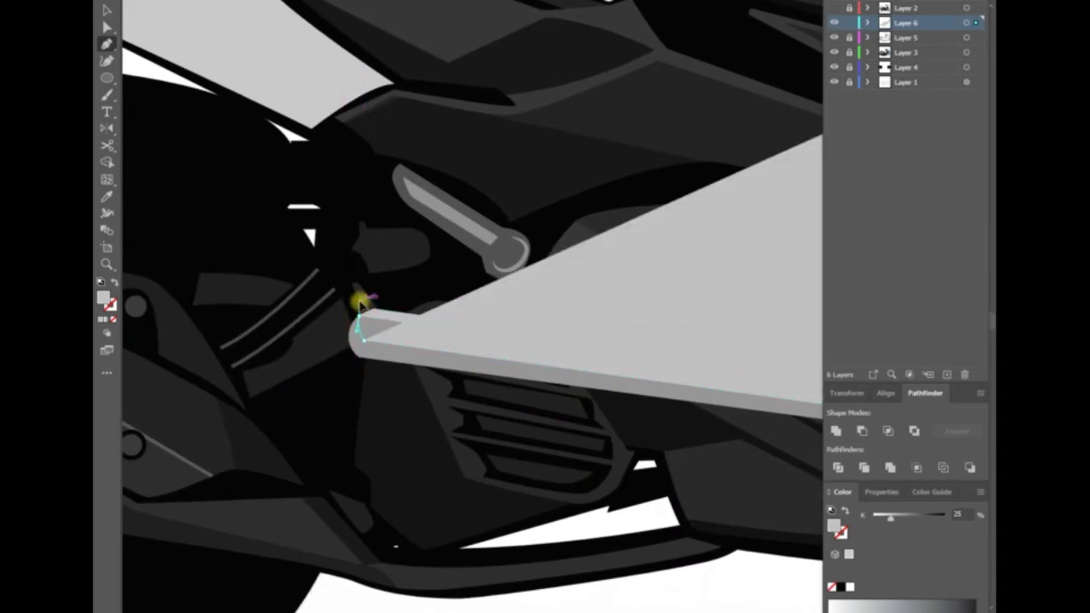
{"action": "scroll", "coordinate": [361, 299], "scroll_direction": "down", "scroll_amount": 5}
{"action": "scroll", "coordinate": [735, 180], "scroll_direction": "up", "scroll_amount": 3}
{"action": "left_click_drag", "start_coordinate": [735, 180], "coordinate": [616, 182]}
{"action": "scroll", "coordinate": [622, 241], "scroll_direction": "up", "scroll_amount": 3}
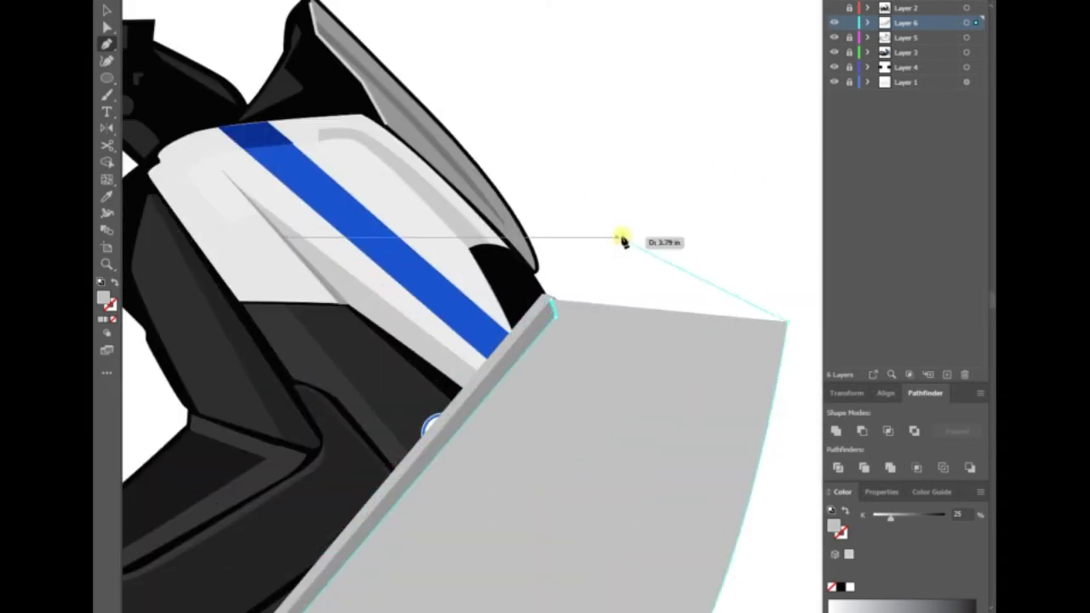
{"action": "left_click", "coordinate": [622, 241]}
- Darken the shadow shape's grey and send it behind the guard bar
{"action": "key", "text": "i"}
{"action": "left_click", "coordinate": [518, 390]}
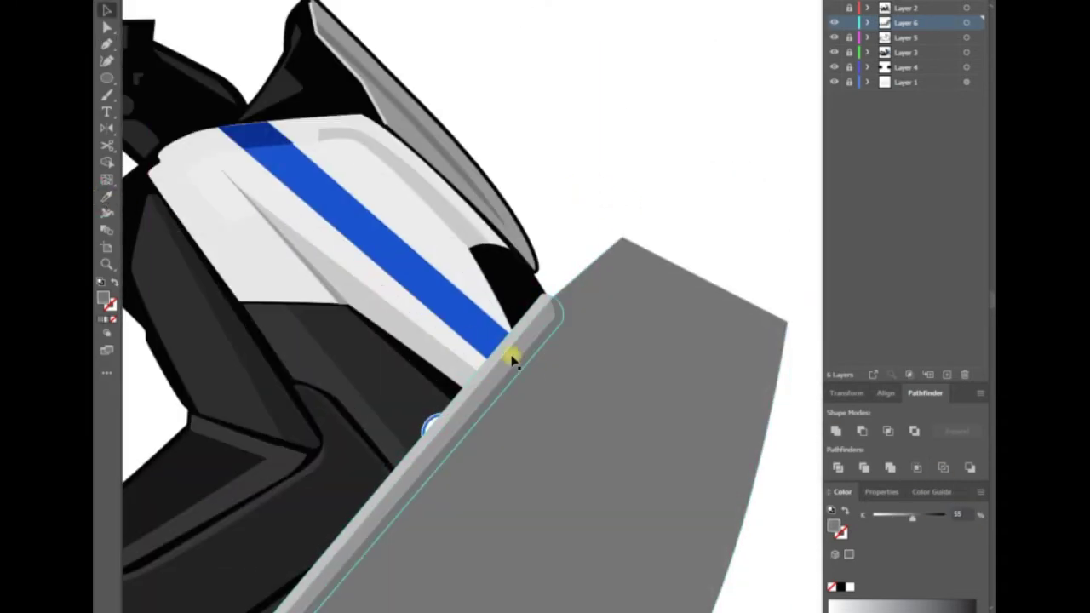
{"action": "right_click", "coordinate": [669, 382]}
{"action": "left_click", "coordinate": [628, 219]}
{"action": "scroll", "coordinate": [673, 264], "scroll_direction": "down", "scroll_amount": 5}
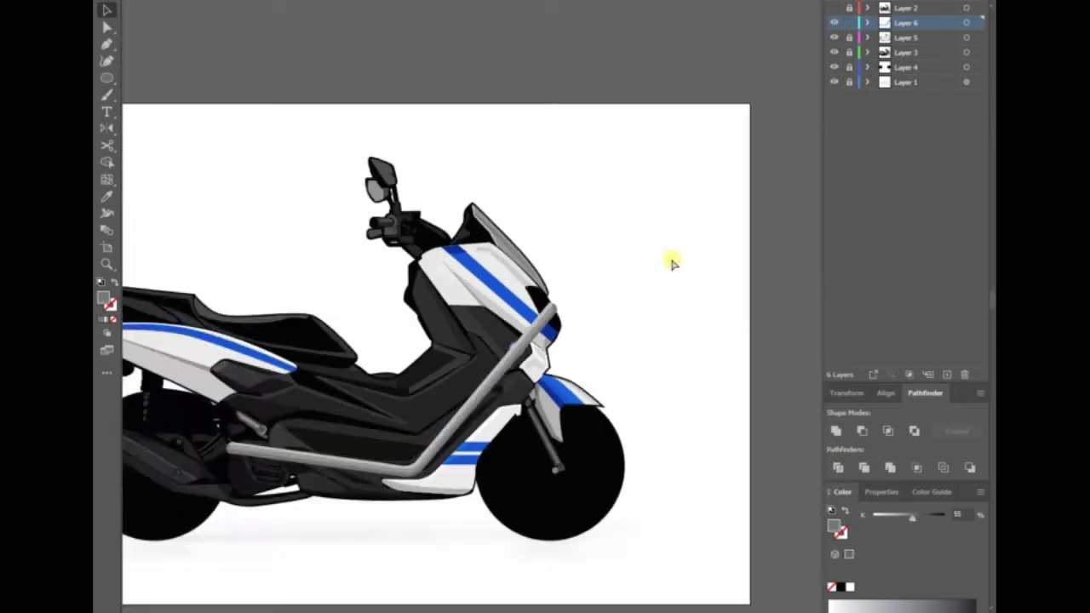
{"action": "scroll", "coordinate": [673, 264], "scroll_direction": "up", "scroll_amount": 5}
{"action": "scroll", "coordinate": [613, 331], "scroll_direction": "down", "scroll_amount": 5}
- Draw a dark grey underside shape below the footboard, curving at the bar's end
{"action": "scroll", "coordinate": [445, 516], "scroll_direction": "up", "scroll_amount": 5}
{"action": "key", "text": "p"}
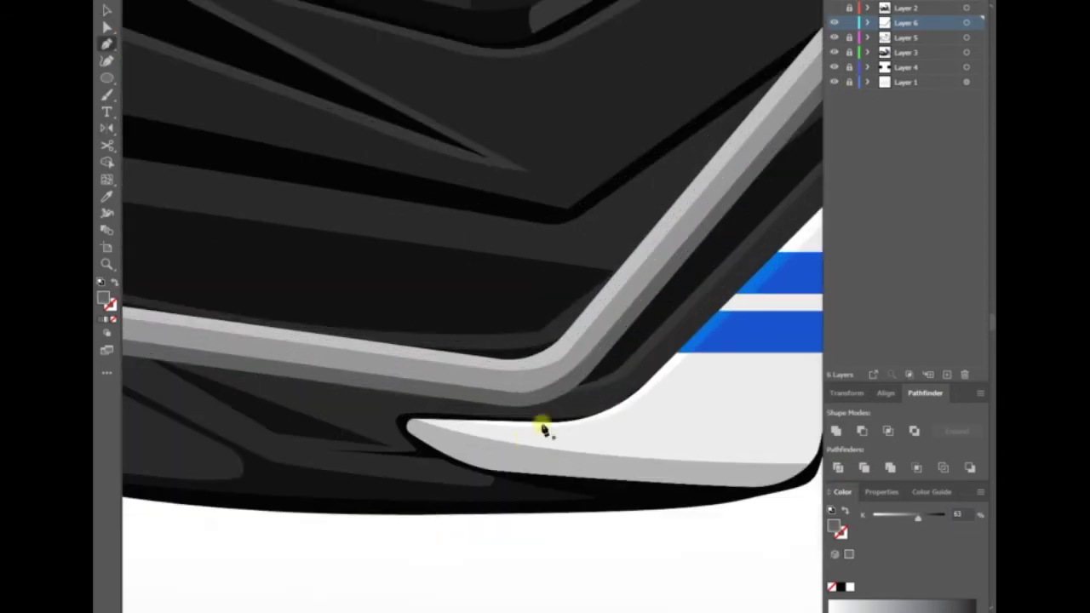
{"action": "left_click", "coordinate": [516, 401]}
{"action": "scroll", "coordinate": [491, 382], "scroll_direction": "left", "scroll_amount": 10}
{"action": "left_click_drag", "start_coordinate": [247, 326], "coordinate": [260, 342]}
{"action": "scroll", "coordinate": [418, 401], "scroll_direction": "right", "scroll_amount": 10}
{"action": "left_click", "coordinate": [499, 373]}
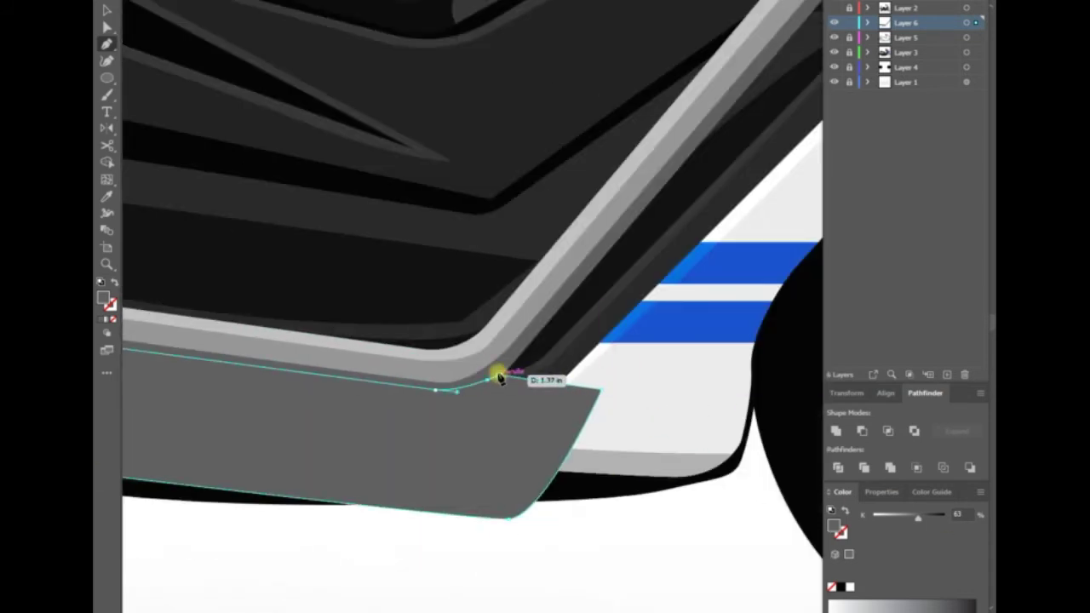
{"action": "left_click_drag", "start_coordinate": [925, 521], "coordinate": [917, 517]}
- Send the underside behind the white trim and start a bracket shape below the guard bar
{"action": "key", "text": "v"}
{"action": "right_click", "coordinate": [537, 318]}
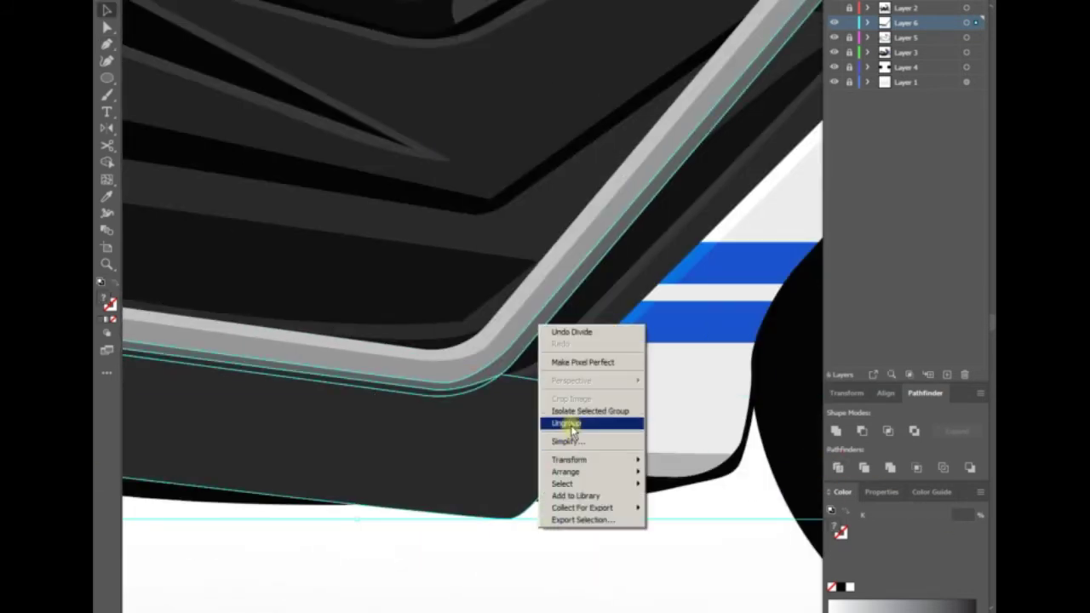
{"action": "left_click", "coordinate": [681, 519]}
{"action": "scroll", "coordinate": [450, 470], "scroll_direction": "down", "scroll_amount": 5}
{"action": "scroll", "coordinate": [382, 486], "scroll_direction": "up", "scroll_amount": 5}
{"action": "scroll", "coordinate": [445, 309], "scroll_direction": "up", "scroll_amount": 3}
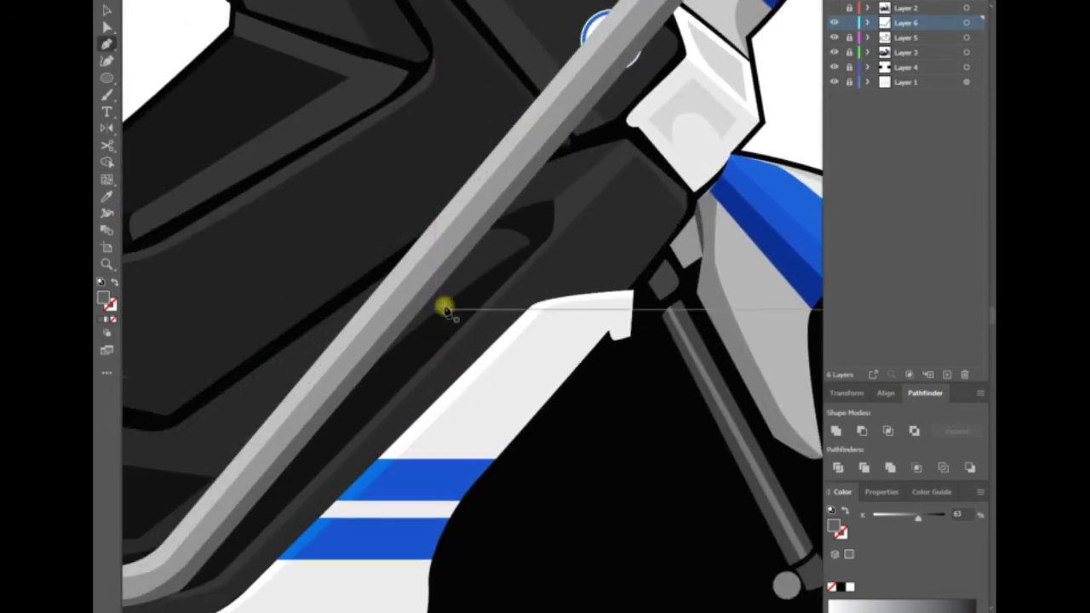
{"action": "key", "text": "p"}
{"action": "left_click", "coordinate": [434, 293]}
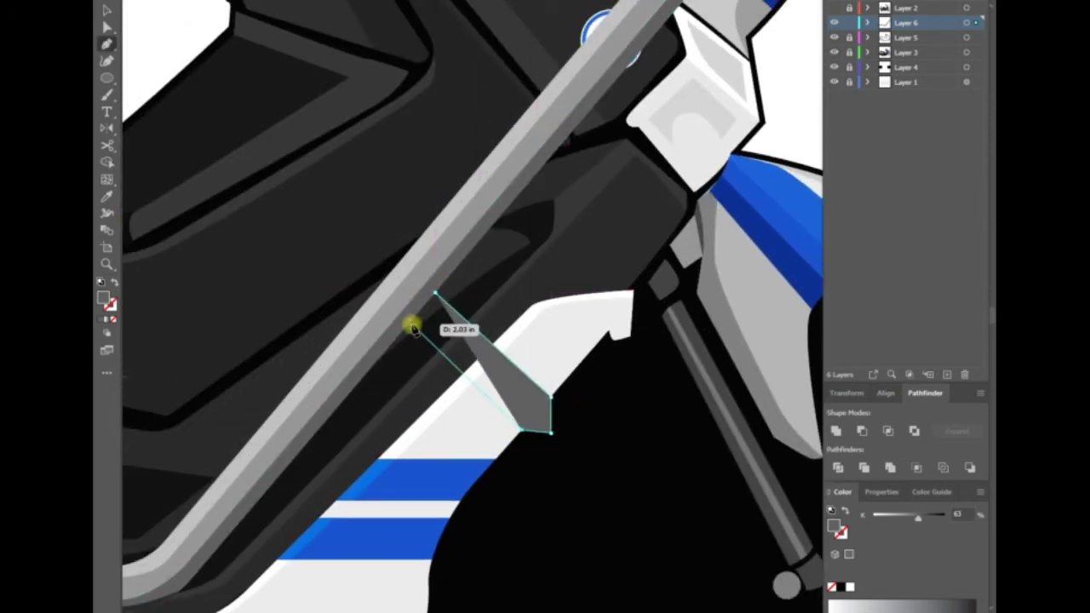
- Draw the second crossbar shape with a shading sliver along its edge
{"action": "left_click", "coordinate": [409, 324]}
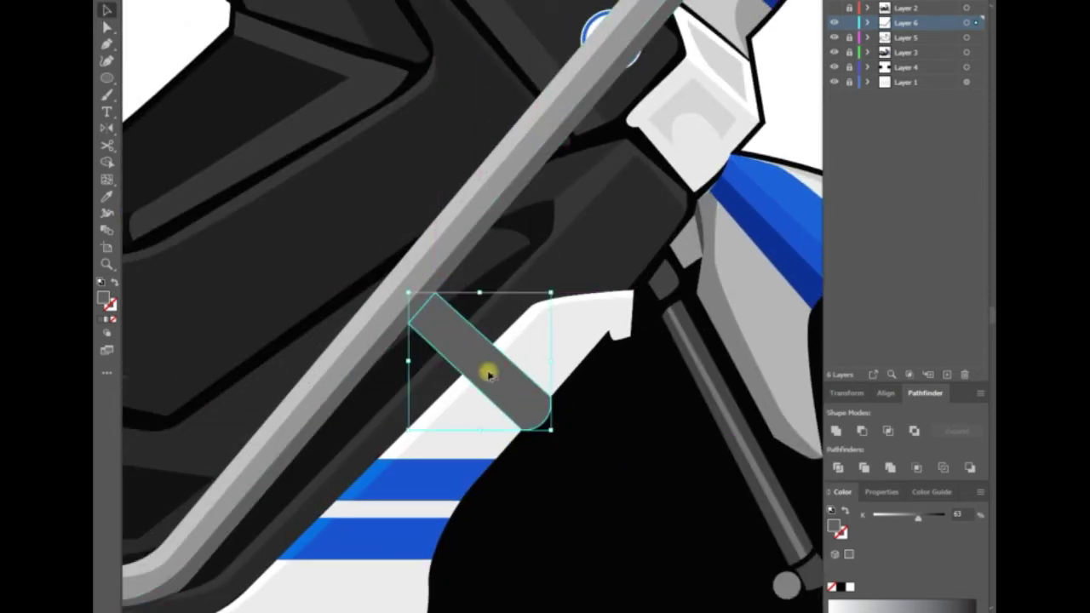
{"action": "left_click_drag", "start_coordinate": [489, 373], "coordinate": [555, 287]}
{"action": "scroll", "coordinate": [516, 393], "scroll_direction": "up", "scroll_amount": 2}
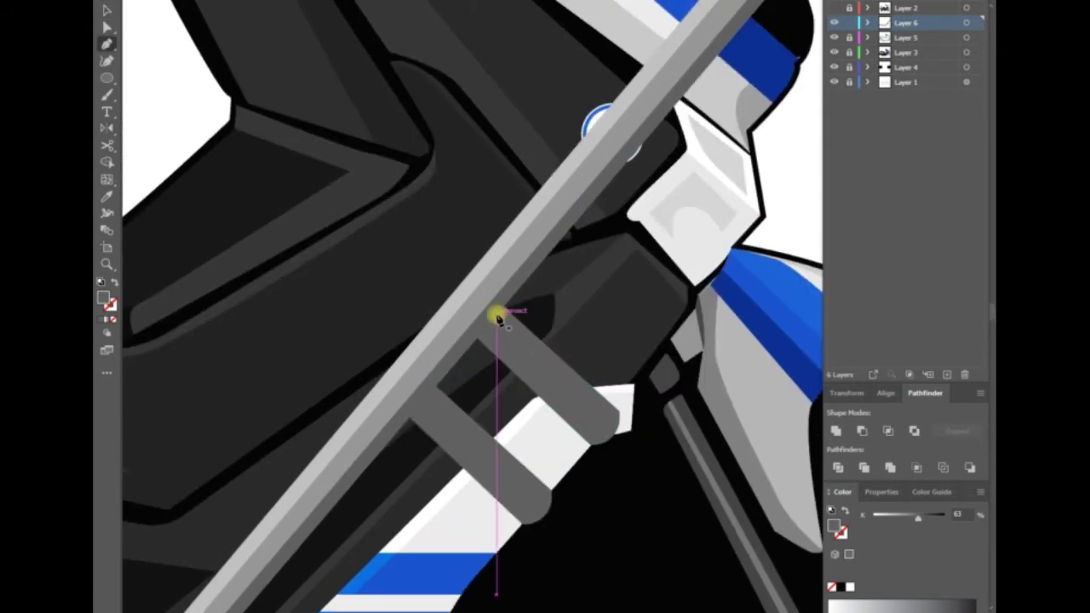
{"action": "key", "text": "v"}
{"action": "left_click", "coordinate": [481, 303]}
{"action": "left_click", "coordinate": [489, 305]}
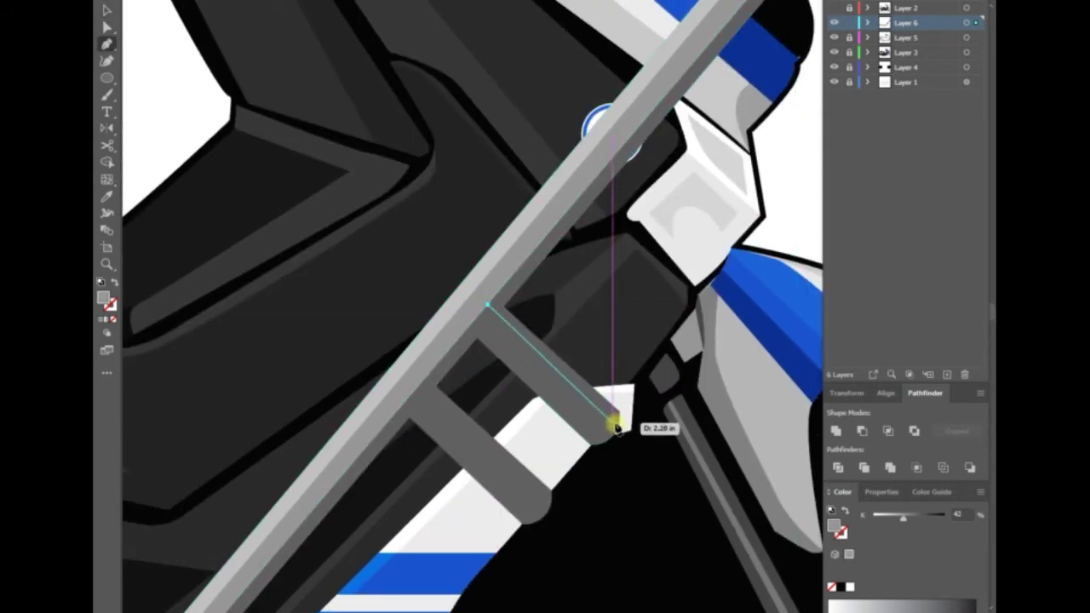
{"action": "left_click", "coordinate": [602, 441]}
{"action": "left_click", "coordinate": [472, 316]}
- Apply a 0 numeric move to the bar, then ungroup and regroup its pieces
{"action": "key", "text": "v"}
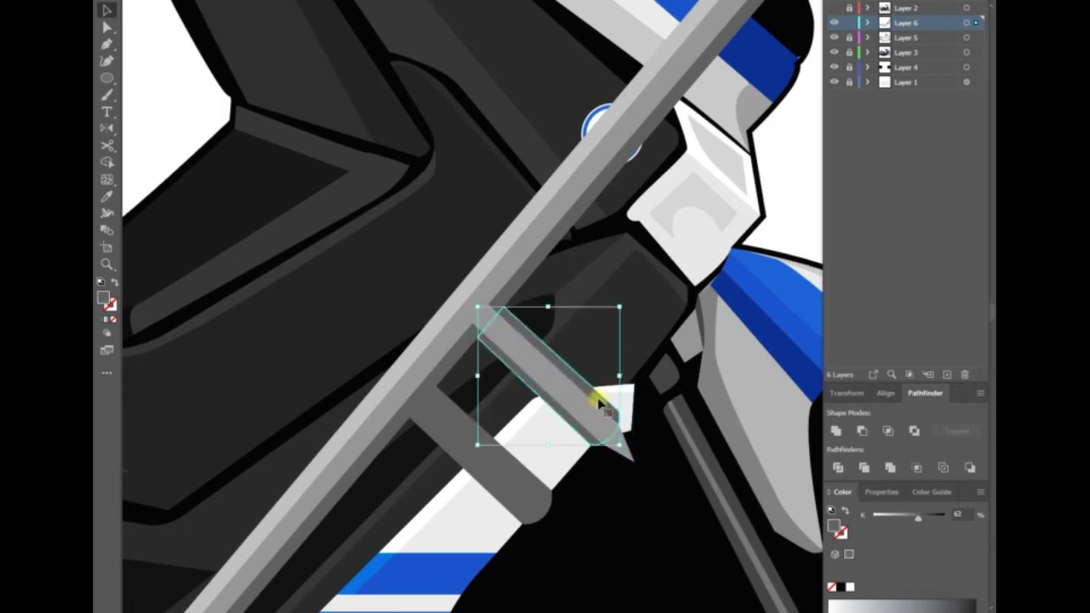
{"action": "key", "text": "Return"}
{"action": "type", "text": "0"}
{"action": "key", "text": "Return"}
{"action": "right_click", "coordinate": [639, 313]}
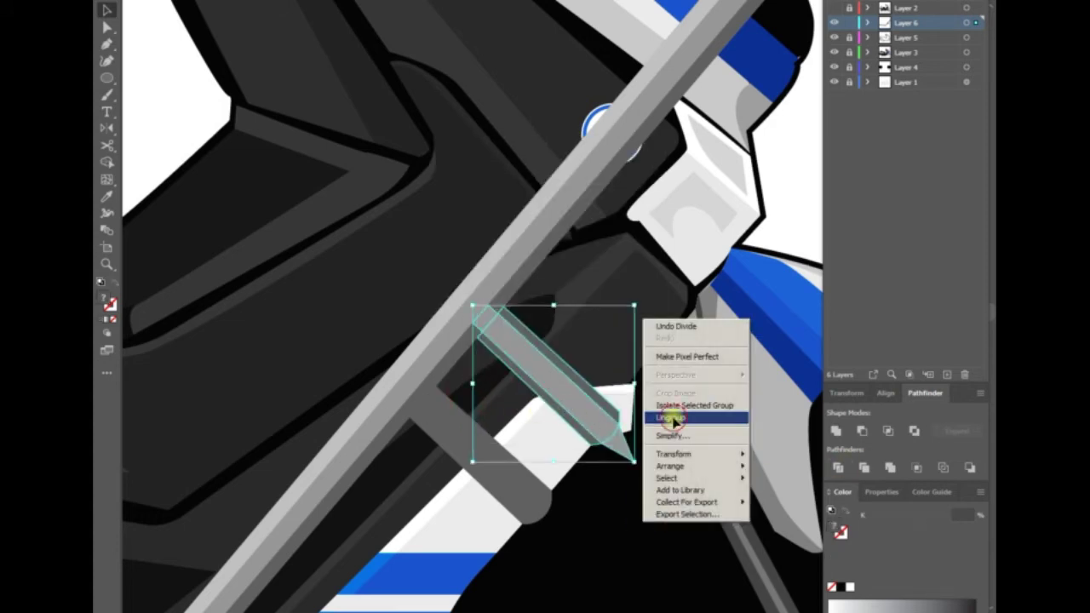
{"action": "left_click", "coordinate": [681, 412]}
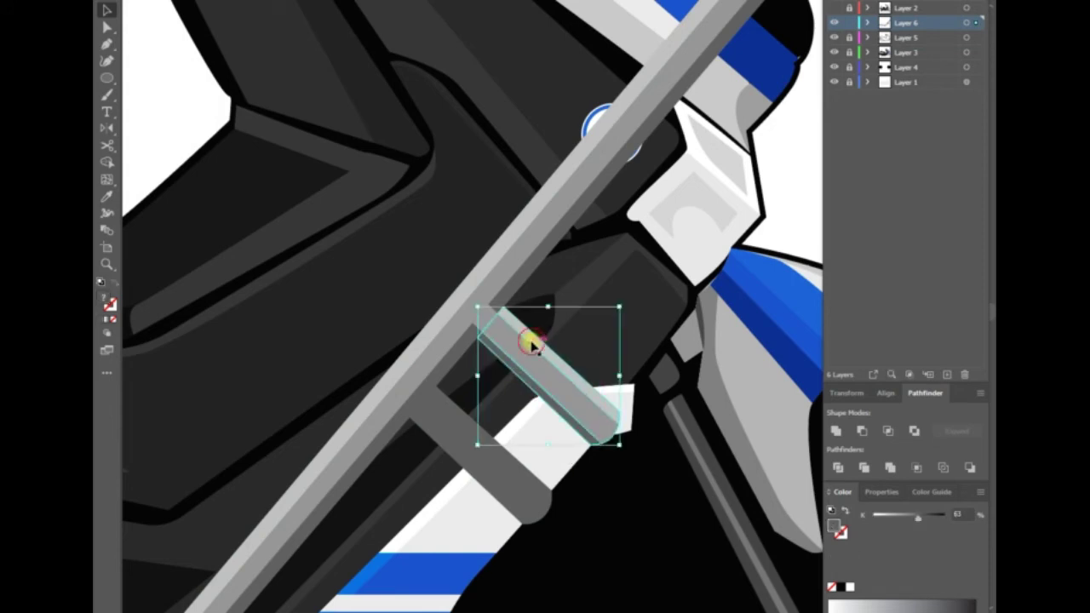
{"action": "right_click", "coordinate": [545, 447]}
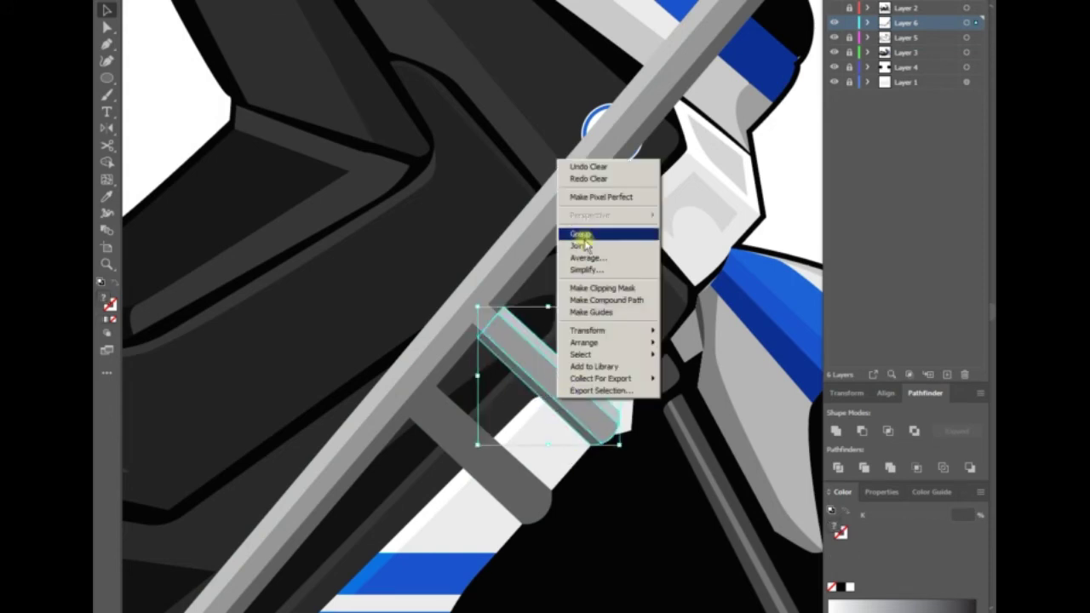
{"action": "left_click", "coordinate": [587, 231]}
{"action": "right_click", "coordinate": [479, 312]}
- Move the grouped crossbar down-left, parallel below the first, and adjust its end point
{"action": "left_click_drag", "start_coordinate": [548, 387], "coordinate": [475, 443]}
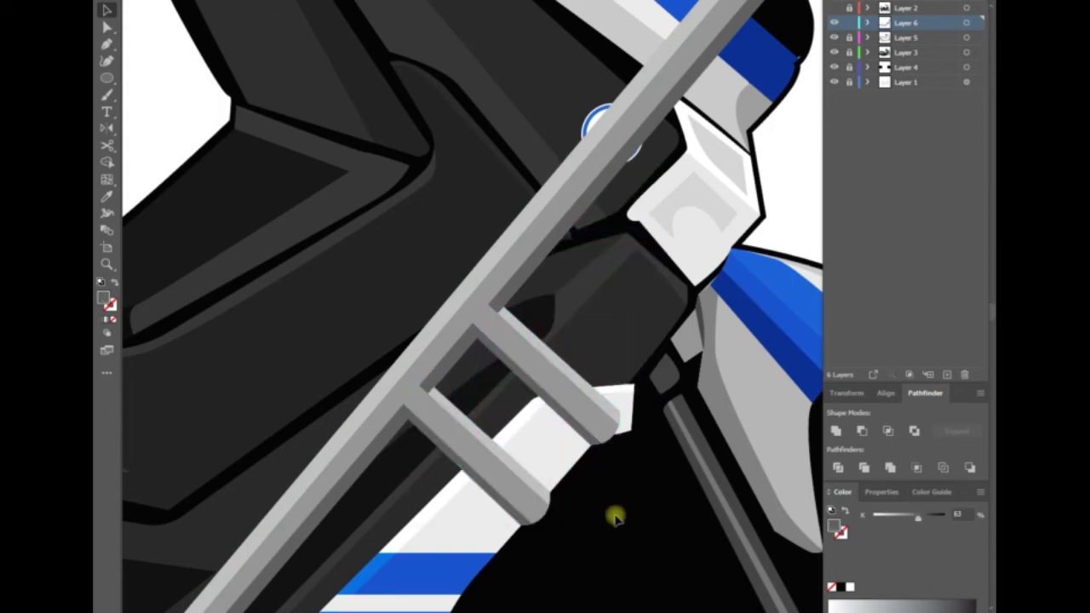
{"action": "key", "text": "p"}
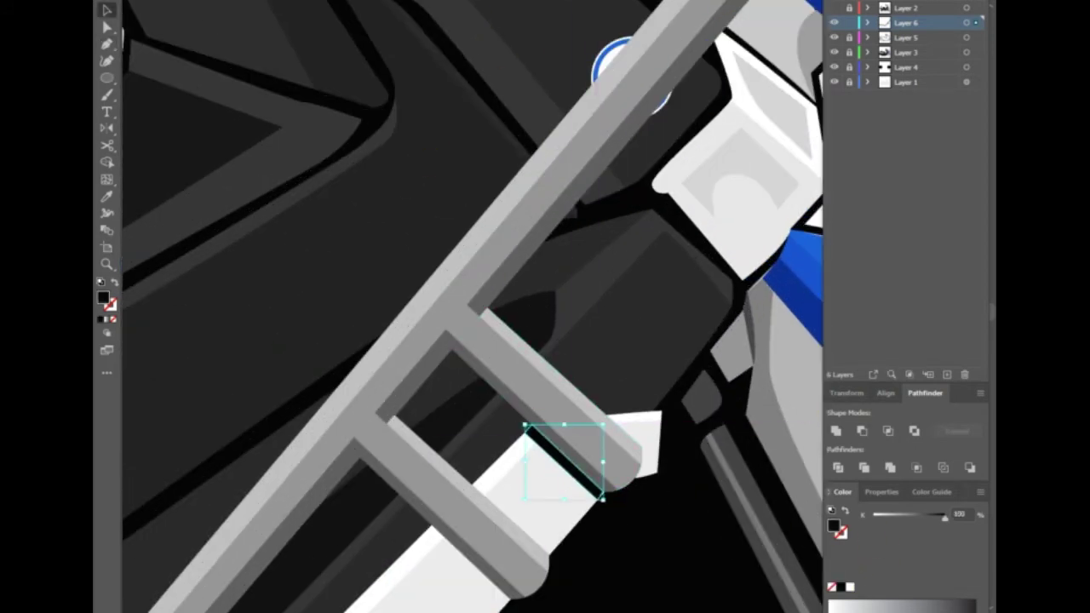
{"action": "scroll", "coordinate": [524, 458], "scroll_direction": "down", "scroll_amount": 3}
{"action": "left_click", "coordinate": [630, 285]}
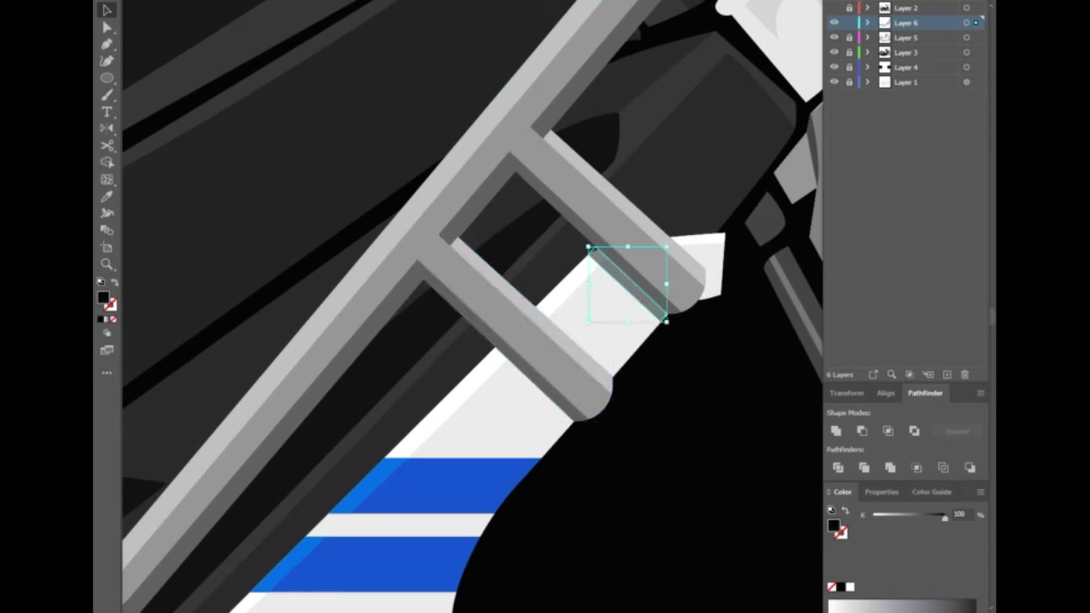
{"action": "left_click", "coordinate": [575, 425]}
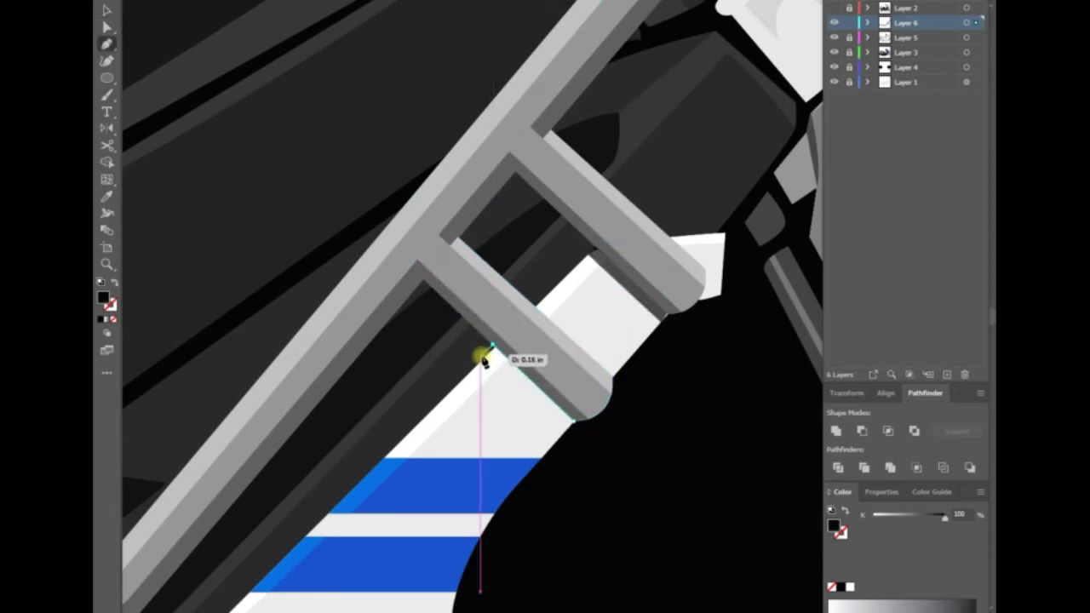
{"action": "left_click_drag", "start_coordinate": [483, 360], "coordinate": [577, 420]}
{"action": "scroll", "coordinate": [588, 451], "scroll_direction": "down", "scroll_amount": 5}
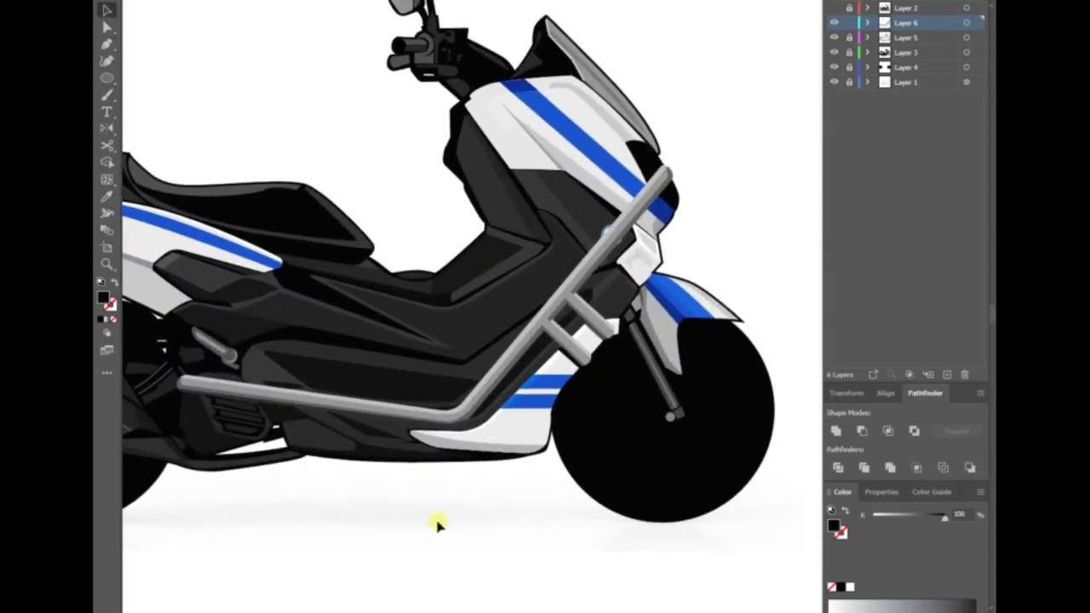
- Deselect the lower frame bar, then pan to the scooter's rear beneath the seat and zoom in
{"action": "left_click", "coordinate": [460, 423]}
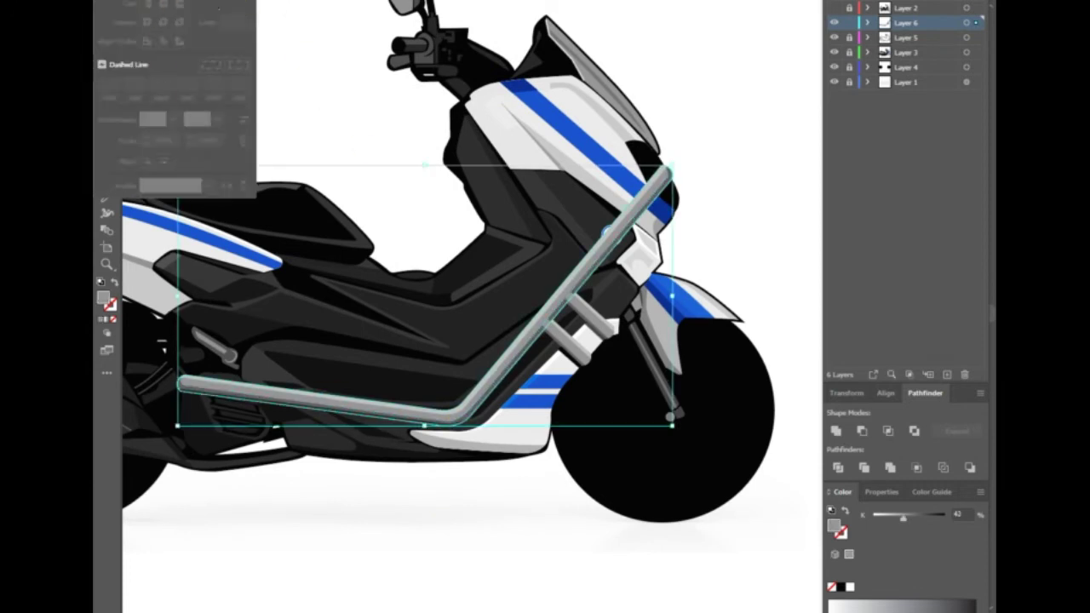
{"action": "left_click", "coordinate": [329, 122]}
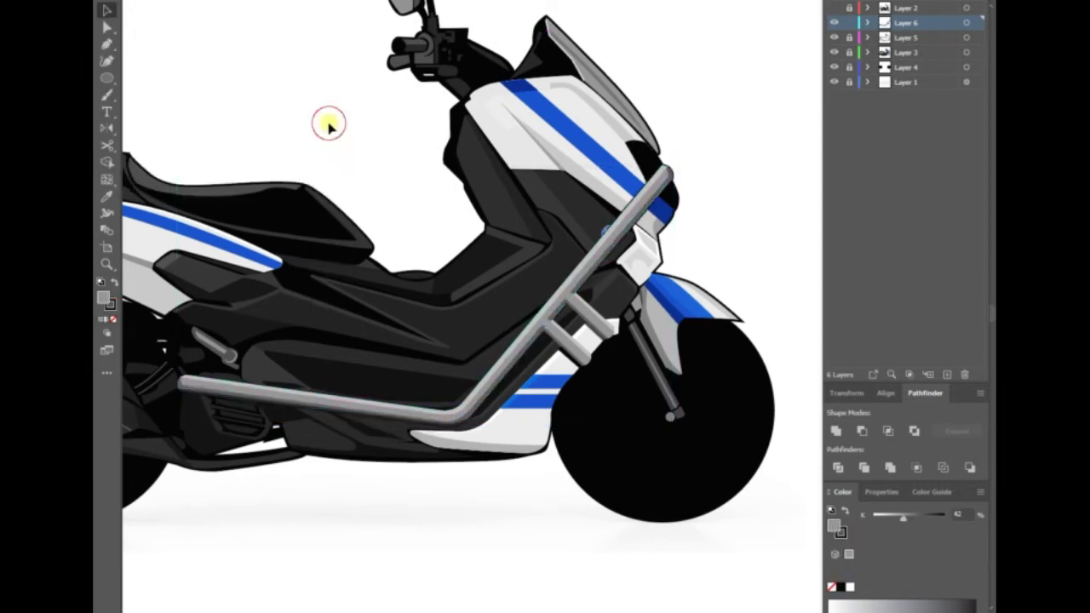
{"action": "left_click_drag", "start_coordinate": [328, 122], "coordinate": [609, 223]}
{"action": "scroll", "coordinate": [608, 223], "scroll_direction": "up", "scroll_amount": 2}
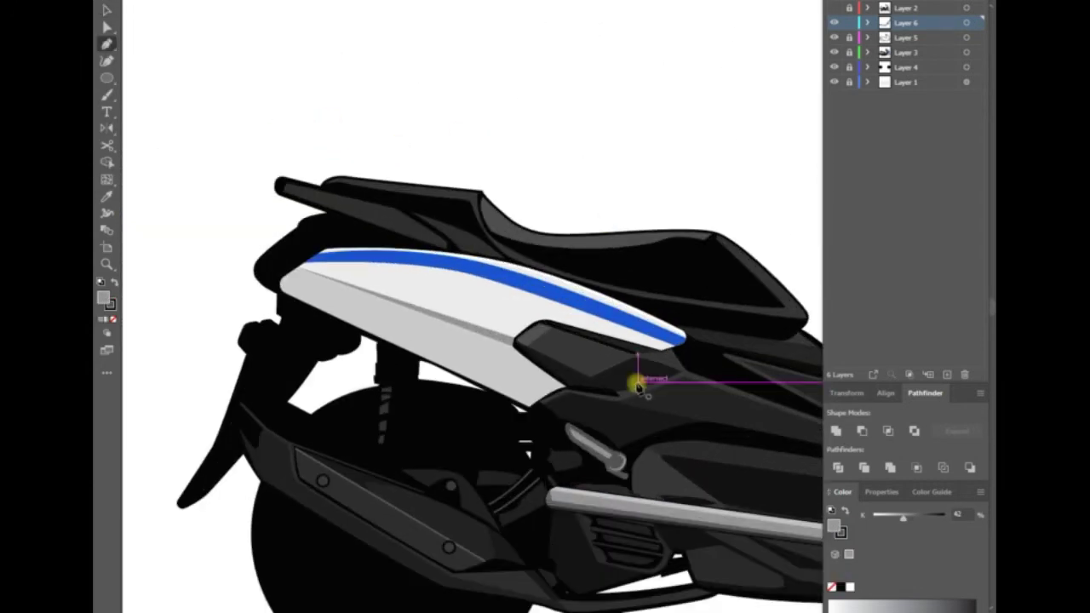
- Pen-draw the side case outline over the rear, remove its stroke, and round its corners
{"action": "left_click", "coordinate": [250, 328]}
{"action": "left_click", "coordinate": [561, 471]}
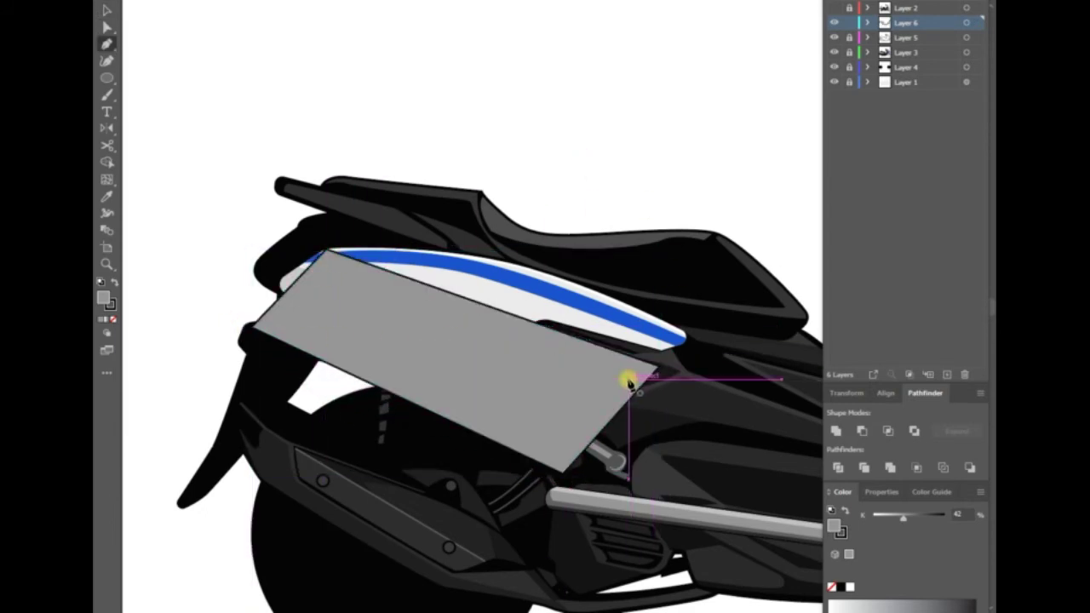
{"action": "left_click", "coordinate": [630, 382]}
{"action": "left_click", "coordinate": [630, 321]}
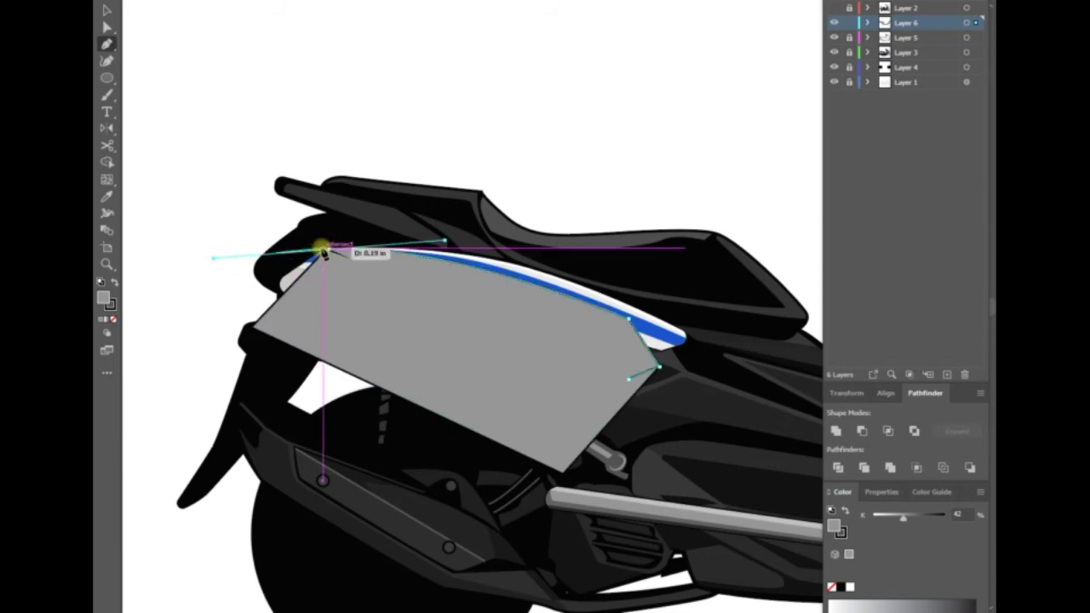
{"action": "left_click", "coordinate": [637, 378]}
{"action": "key", "text": "v"}
{"action": "left_click", "coordinate": [113, 319]}
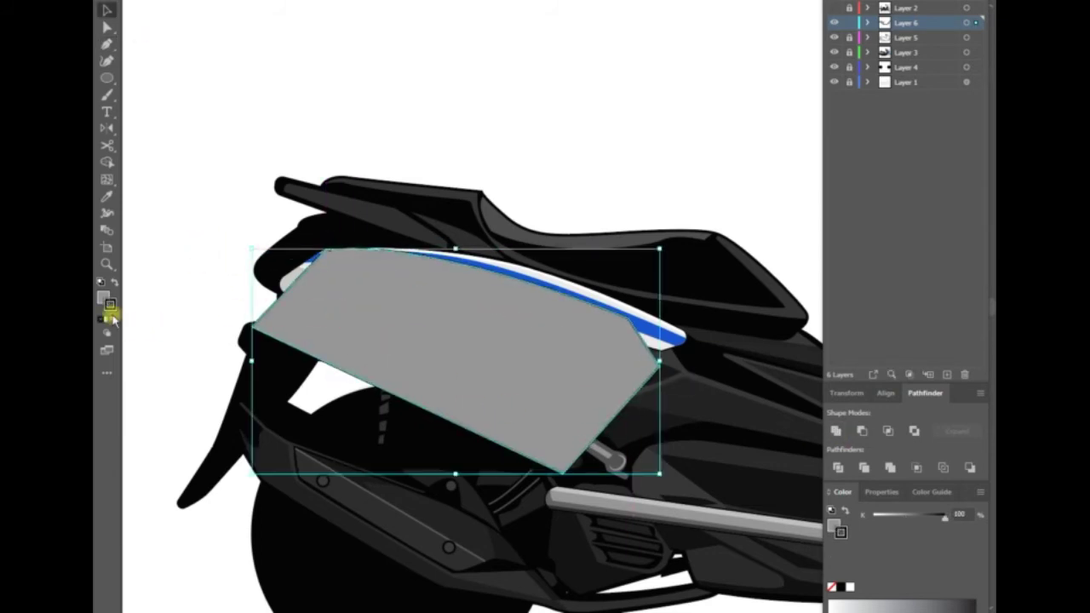
{"action": "key", "text": "a"}
{"action": "left_click", "coordinate": [107, 196]}
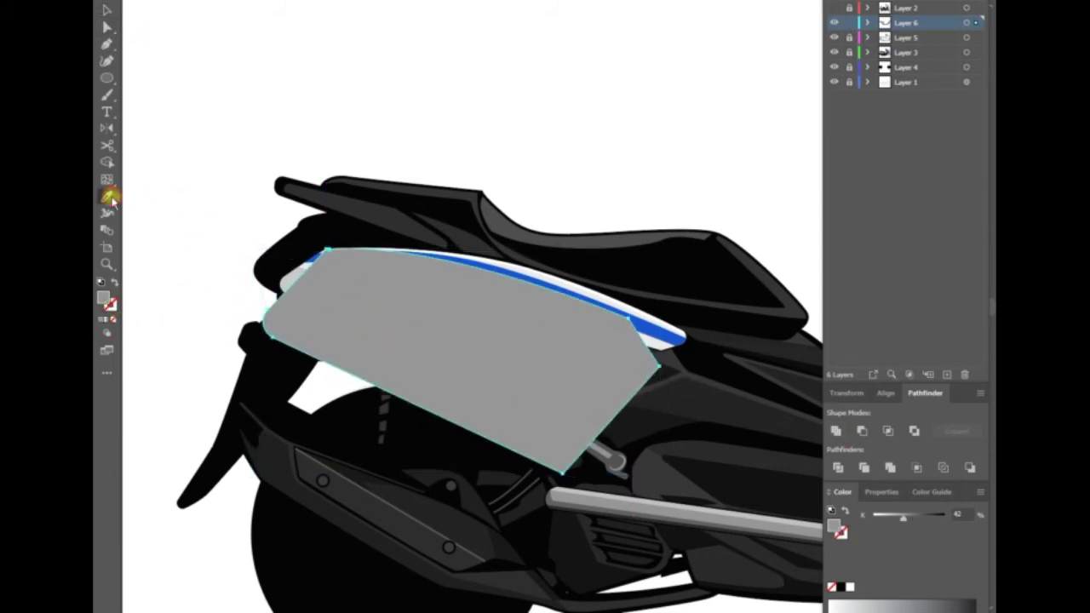
{"action": "left_click", "coordinate": [260, 275]}
{"action": "key", "text": "a"}
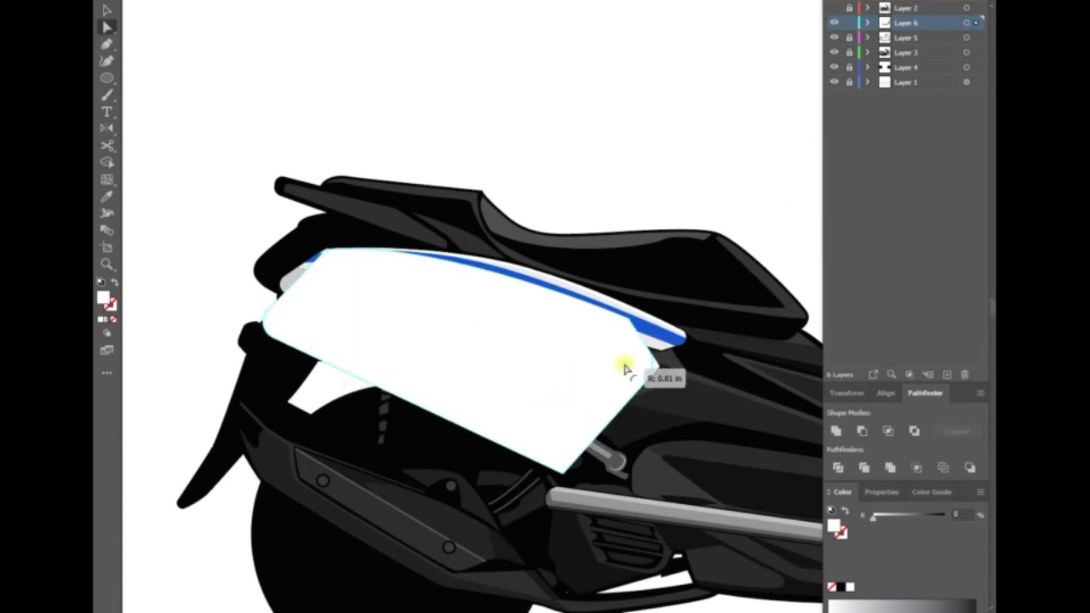
{"action": "left_click", "coordinate": [479, 325]}
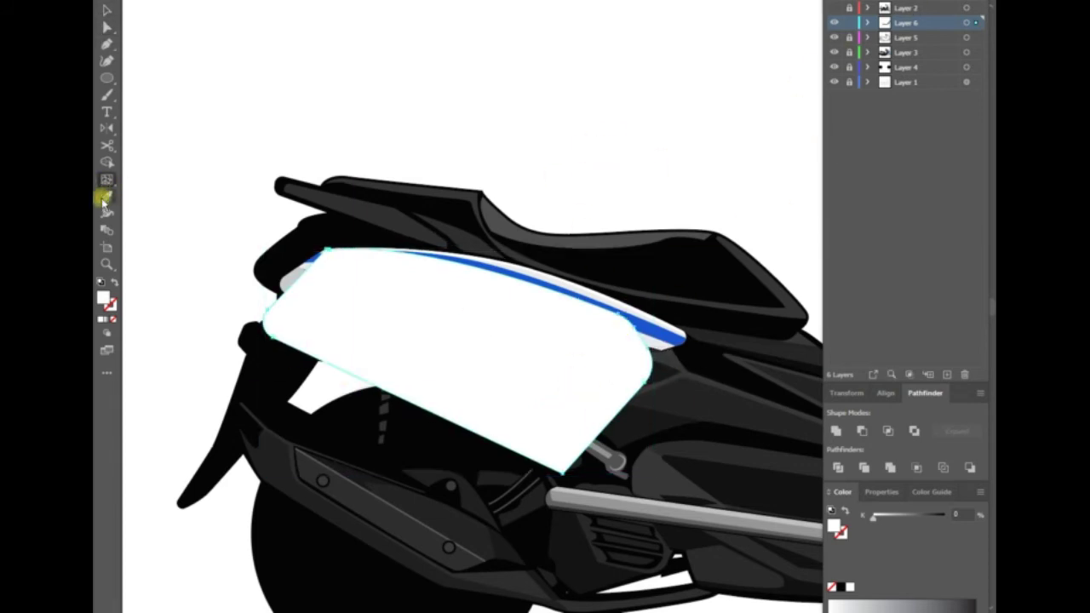
- Divide the case with a top-face path and delete the leftover outer piece
{"action": "key", "text": "p"}
{"action": "left_click", "coordinate": [643, 389]}
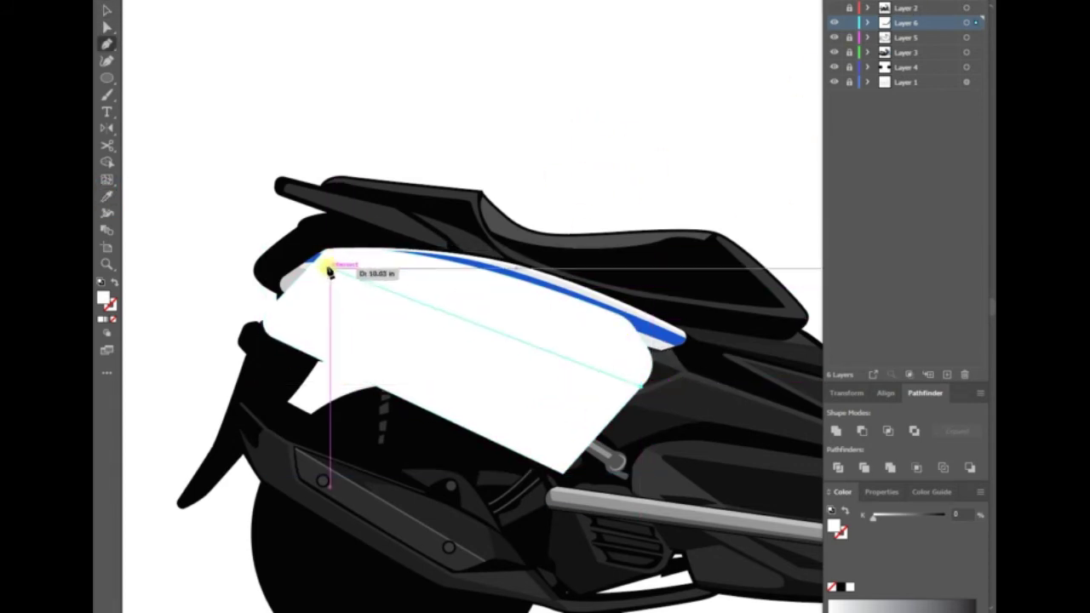
{"action": "left_click", "coordinate": [316, 257]}
{"action": "left_click", "coordinate": [223, 297]}
{"action": "left_click", "coordinate": [244, 415]}
{"action": "left_click", "coordinate": [391, 524]}
{"action": "left_click", "coordinate": [604, 549]}
{"action": "left_click", "coordinate": [643, 389]}
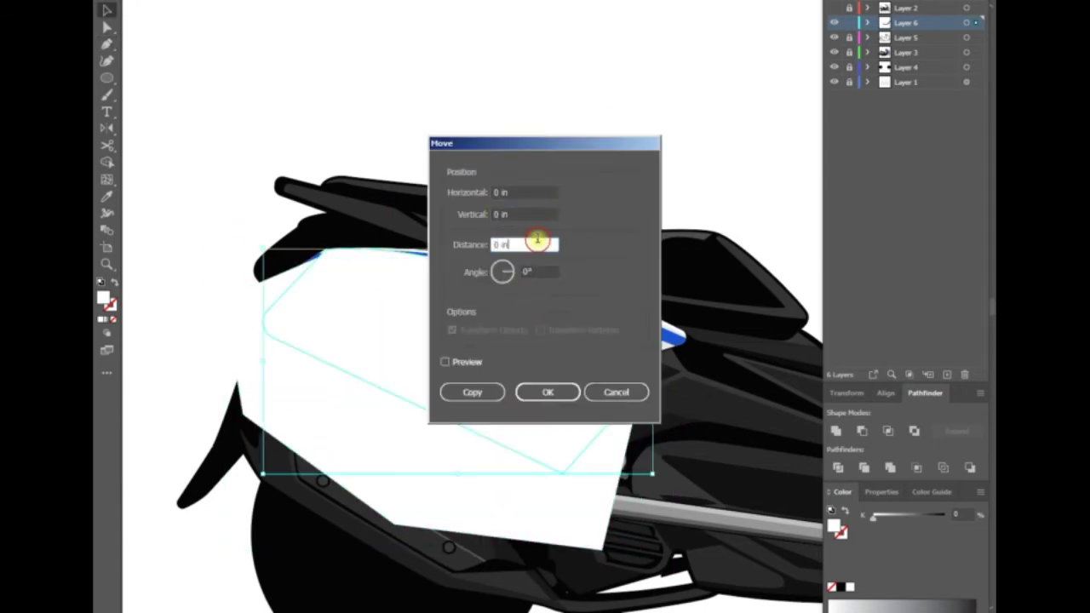
{"action": "left_click", "coordinate": [841, 468]}
{"action": "left_click", "coordinate": [446, 416]}
{"action": "key", "text": "Delete"}
- Fill the case panel with dark grey, K 67
{"action": "left_click", "coordinate": [960, 513]}
{"action": "type", "text": "29"}
{"action": "key", "text": "Return"}
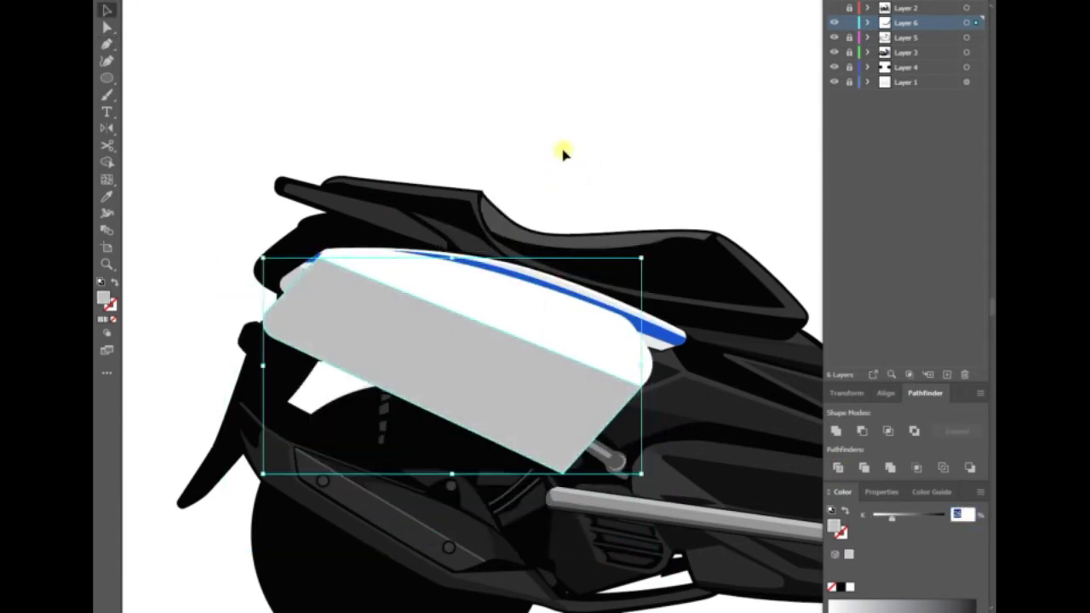
{"action": "left_click", "coordinate": [818, 18]}
{"action": "left_click", "coordinate": [451, 383]}
{"action": "left_click_drag", "start_coordinate": [894, 516], "coordinate": [920, 516]}
{"action": "left_click", "coordinate": [611, 164]}
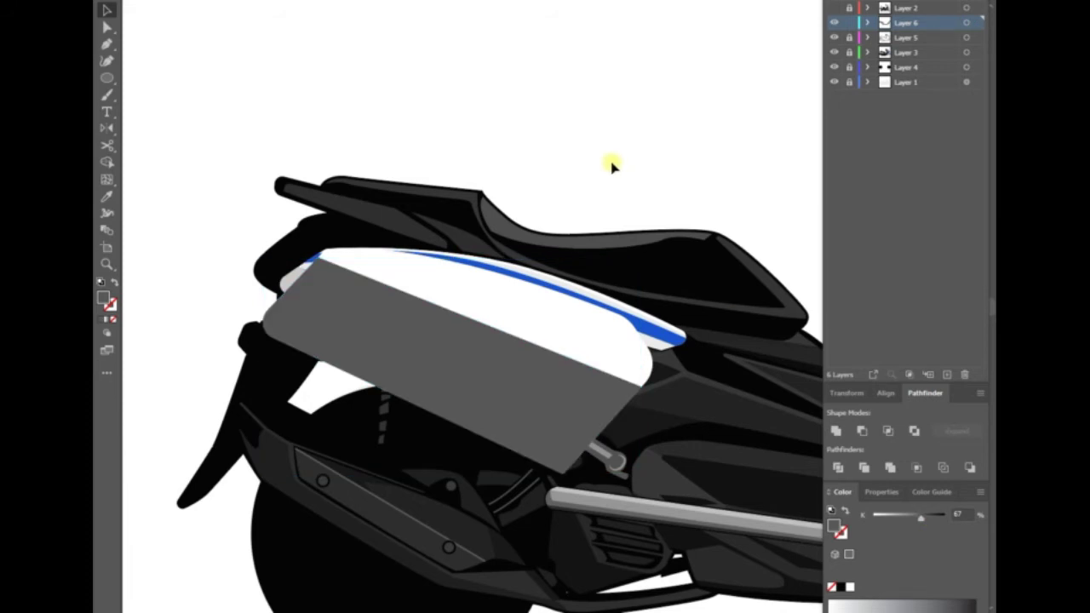
- Add a curved top-face highlight filled near-white, K 9
{"action": "left_click", "coordinate": [623, 343]}
{"action": "left_click_drag", "start_coordinate": [318, 254], "coordinate": [294, 257]}
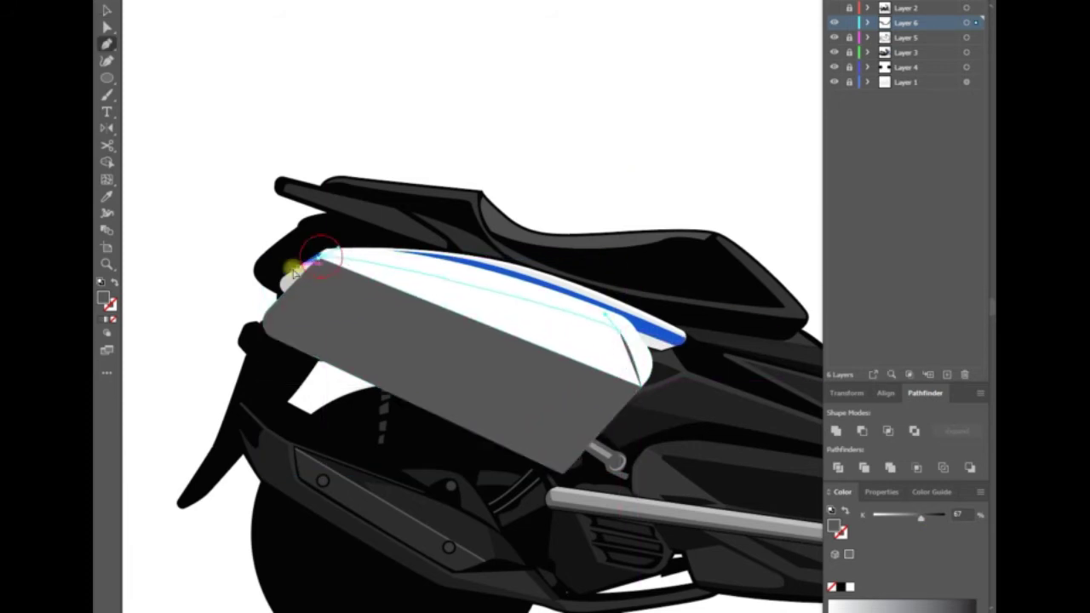
{"action": "left_click", "coordinate": [637, 387]}
{"action": "key", "text": "i"}
{"action": "left_click", "coordinate": [555, 159]}
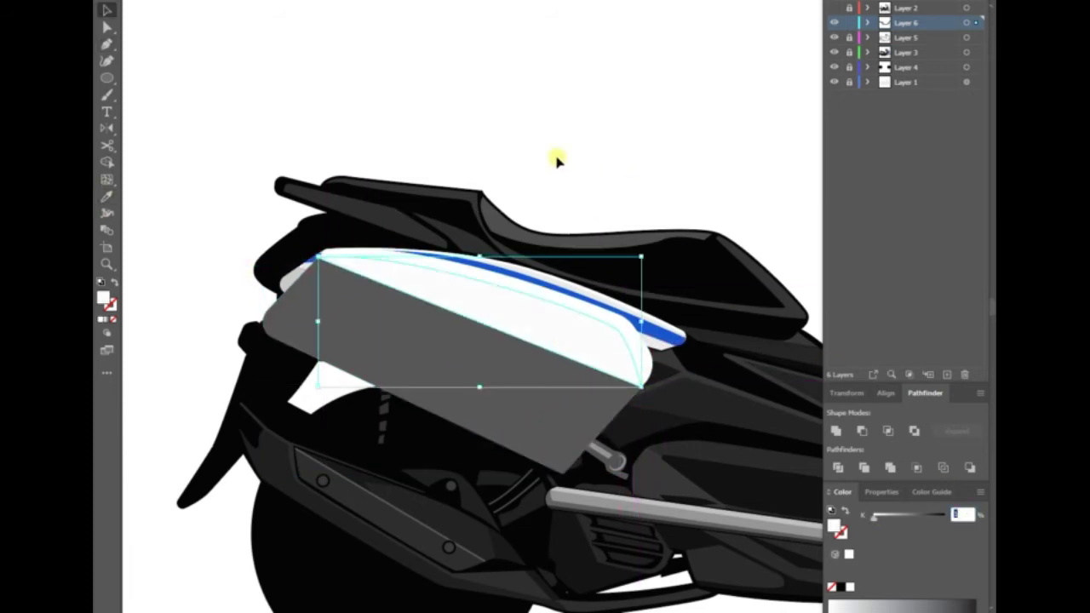
{"action": "key", "text": "v"}
{"action": "left_click", "coordinate": [567, 149]}
- Add a thin black edge sliver along the case's top edge
{"action": "left_click", "coordinate": [639, 391]}
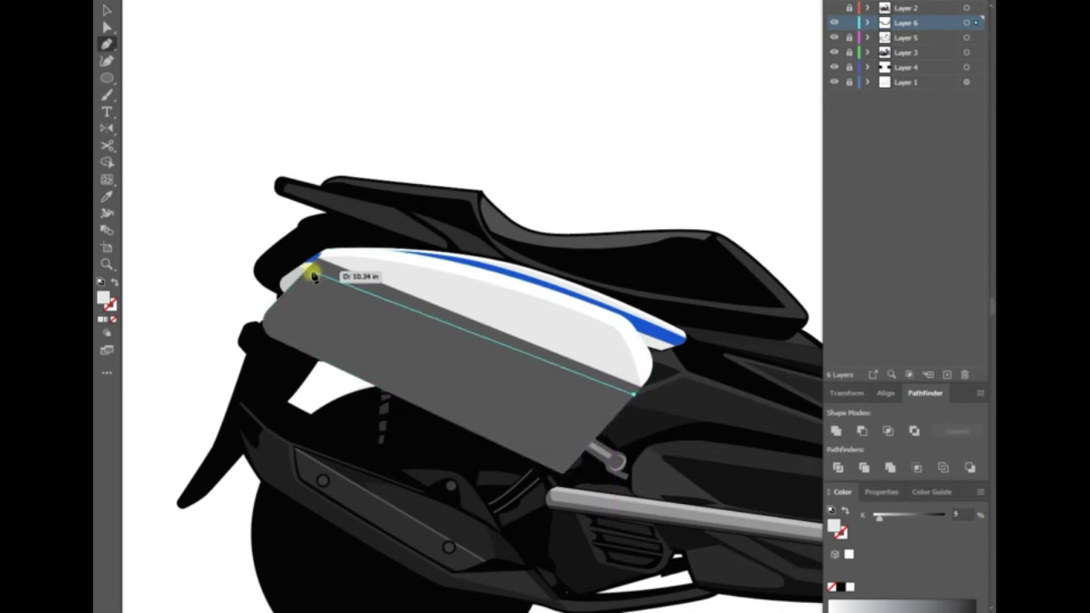
{"action": "left_click", "coordinate": [313, 260]}
{"action": "left_click", "coordinate": [638, 392]}
{"action": "left_click", "coordinate": [840, 587]}
- Pen-draw a four-corner inset panel on the rear side case
{"action": "key", "text": "ctrl+shift+a"}
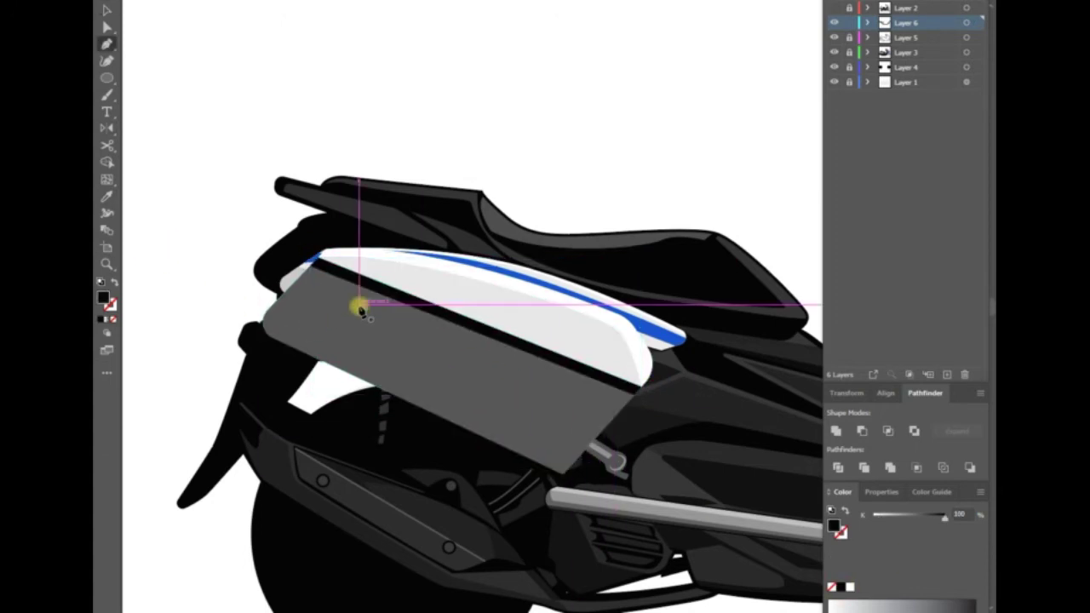
{"action": "left_click", "coordinate": [343, 294]}
{"action": "left_click", "coordinate": [305, 331]}
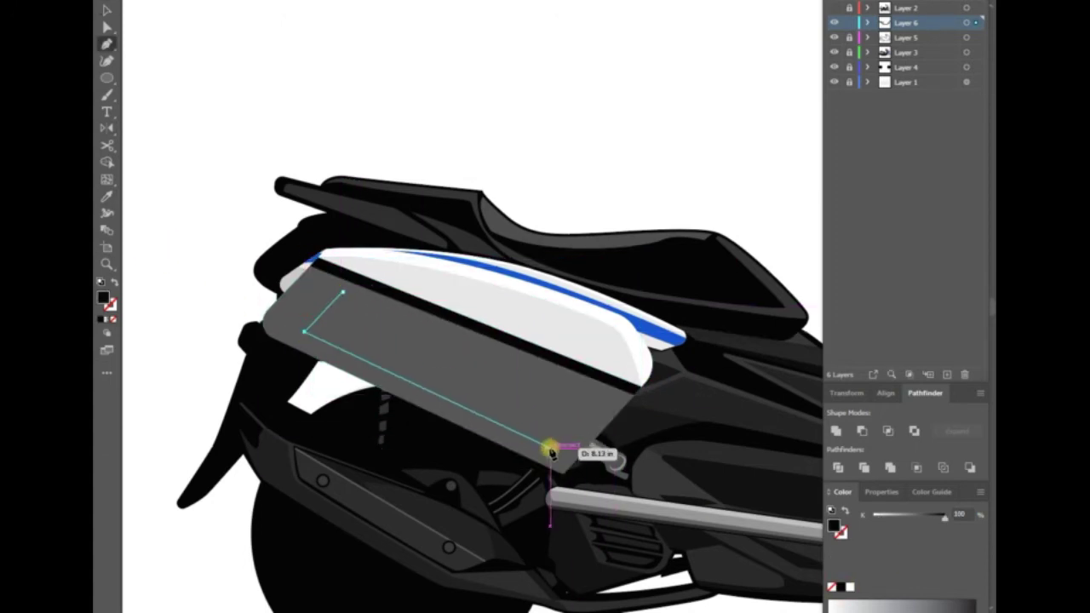
{"action": "left_click", "coordinate": [550, 447]}
{"action": "left_click", "coordinate": [592, 396]}
{"action": "left_click", "coordinate": [343, 294]}
{"action": "key", "text": "a"}
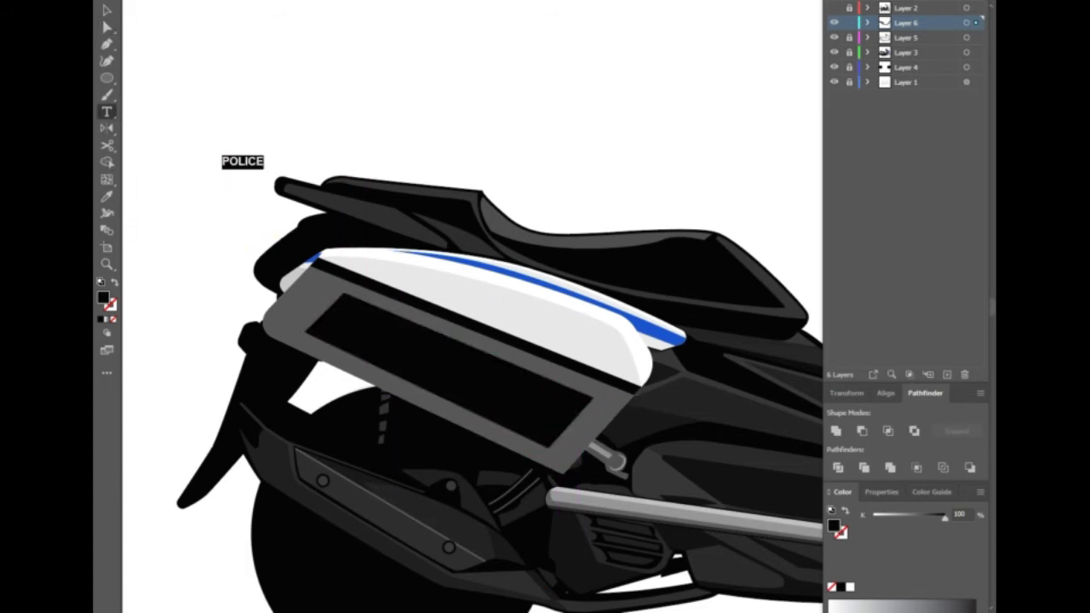
- Set POLICE in Arial Narrow Bold, color it #1650D3, and rotate it into the panel
{"action": "left_click", "coordinate": [599, 102]}
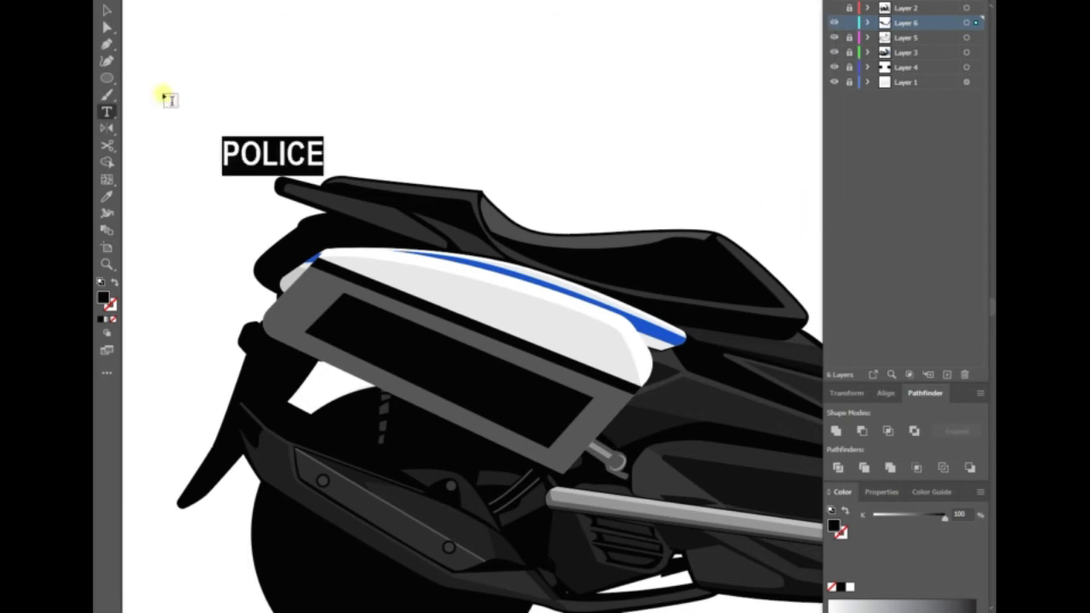
{"action": "key", "text": "Escape"}
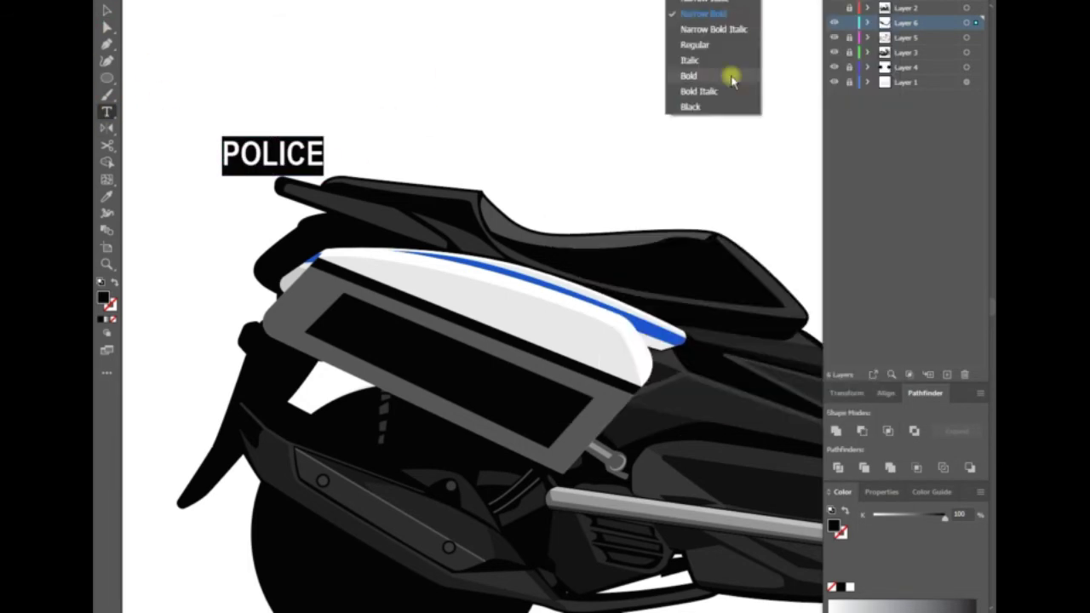
{"action": "key", "text": "Escape"}
{"action": "mouse_move", "coordinate": [363, 162]}
{"action": "left_mouse_down"}
{"action": "mouse_move", "coordinate": [521, 374]}
{"action": "mouse_move", "coordinate": [502, 417]}
{"action": "mouse_move", "coordinate": [511, 401]}
{"action": "mouse_move", "coordinate": [547, 442]}
{"action": "left_mouse_up"}
{"action": "key", "text": "i"}
{"action": "left_click", "coordinate": [652, 336]}
{"action": "key", "text": "v"}
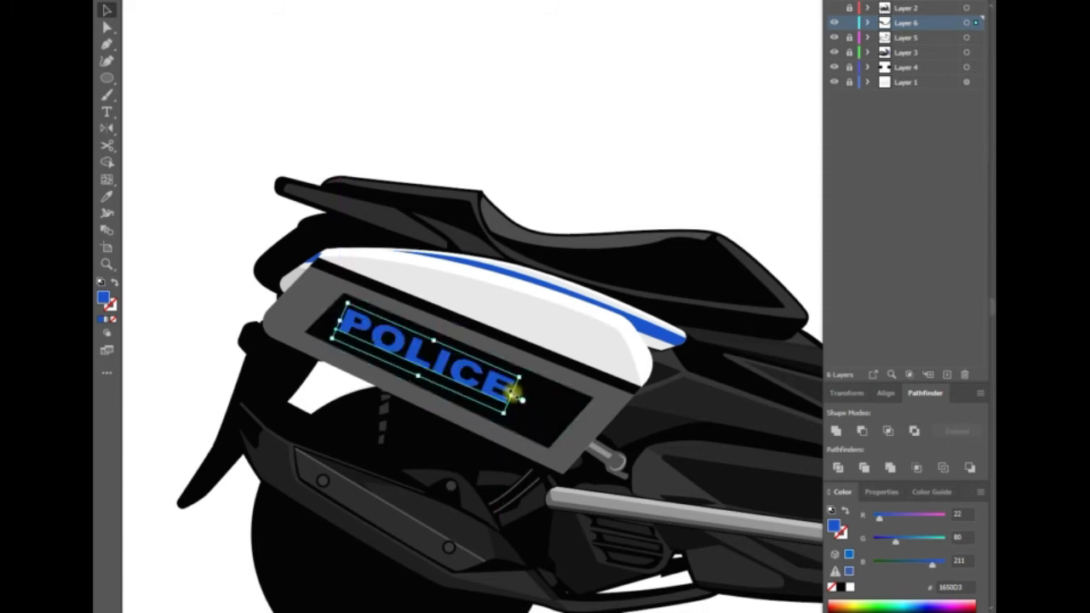
- Round the panel's corners with Live Corners
{"action": "key", "text": "a"}
{"action": "left_click", "coordinate": [587, 397]}
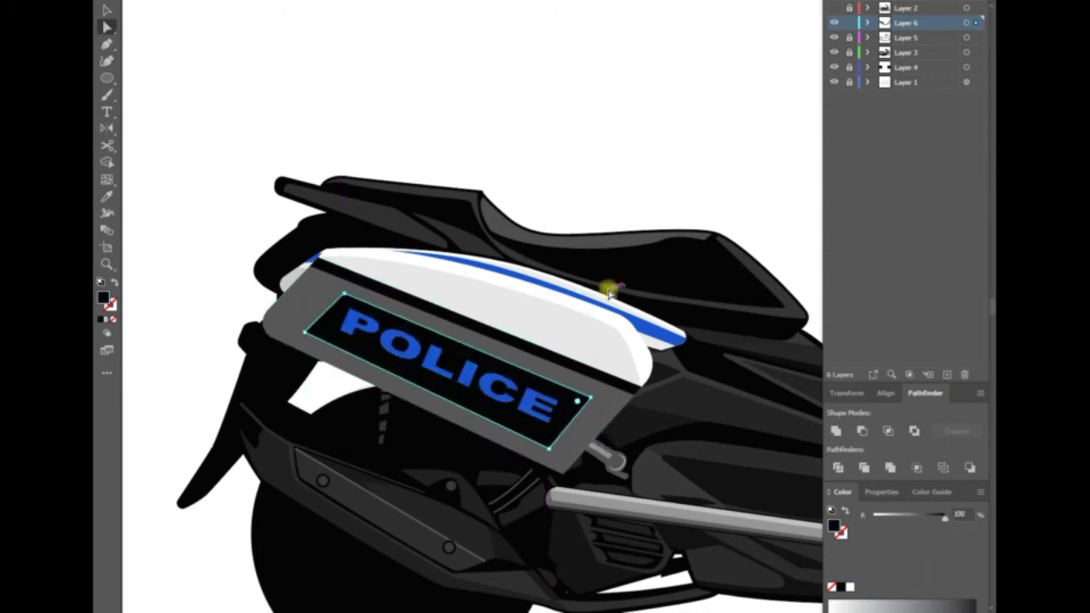
{"action": "left_click", "coordinate": [305, 331]}
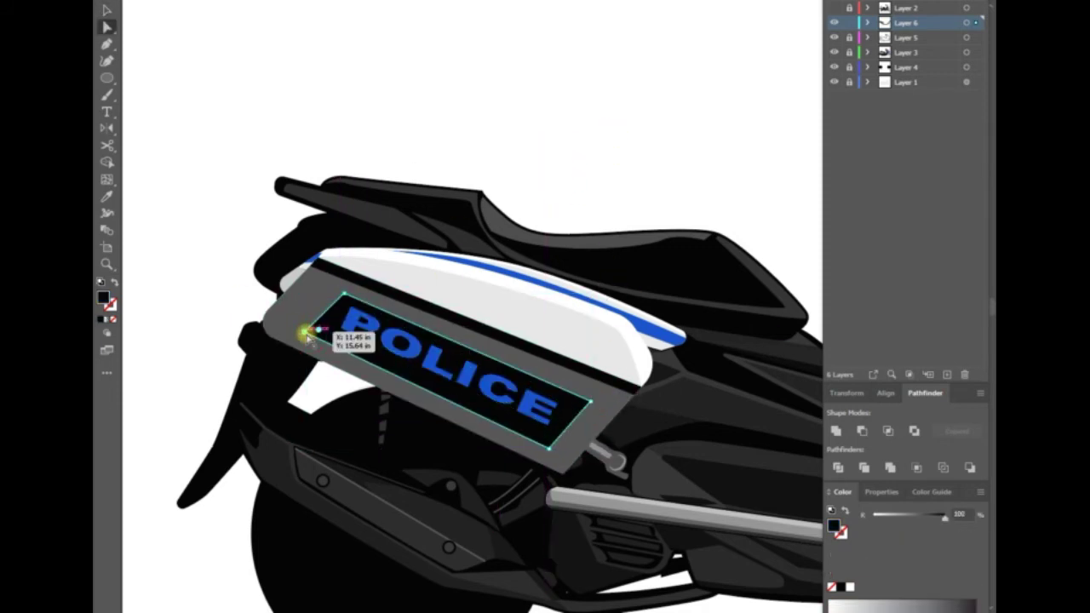
{"action": "left_click_drag", "start_coordinate": [319, 330], "coordinate": [326, 314]}
{"action": "key", "text": "v"}
{"action": "left_click", "coordinate": [257, 257]}
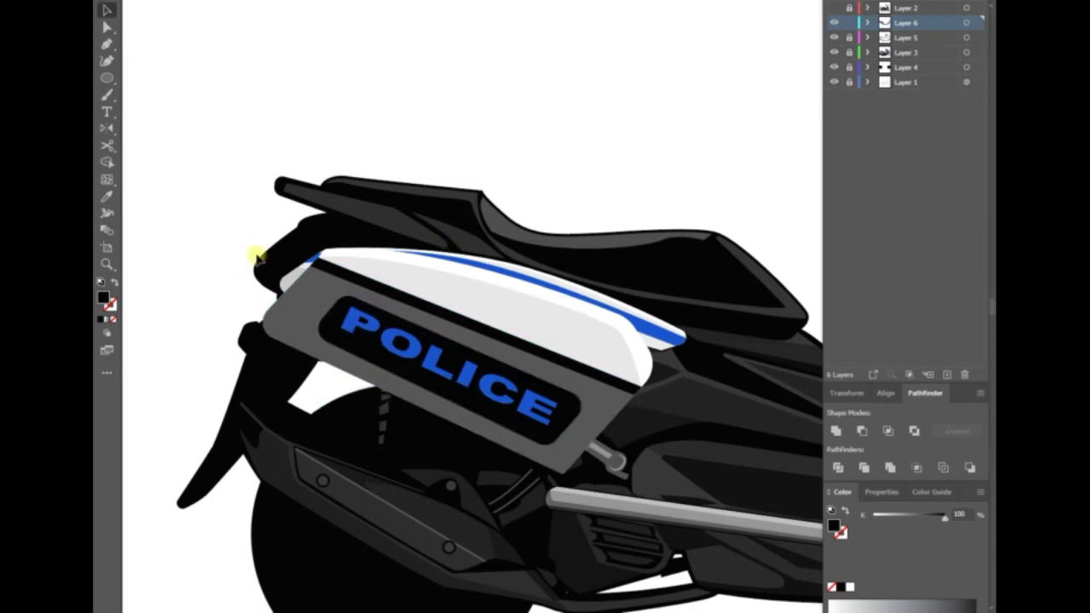
- Draw a white filler shape below the blue stripe on the rear box
{"action": "key", "text": "ctrl+0"}
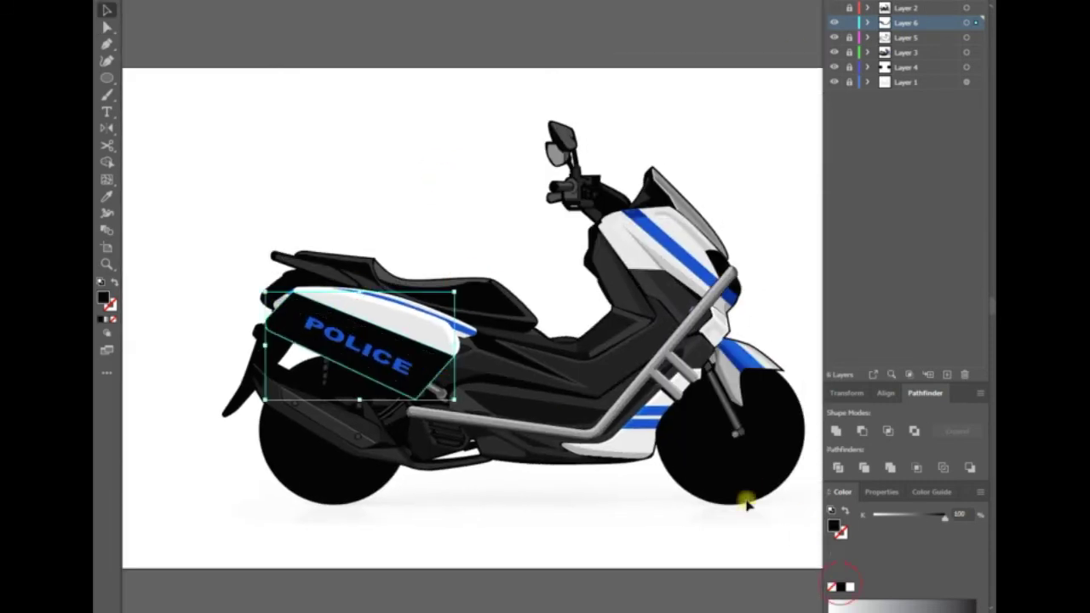
{"action": "left_click", "coordinate": [423, 514]}
{"action": "key", "text": "ctrl+plus"}
{"action": "scroll", "coordinate": [596, 477], "scroll_direction": "left", "scroll_amount": 2}
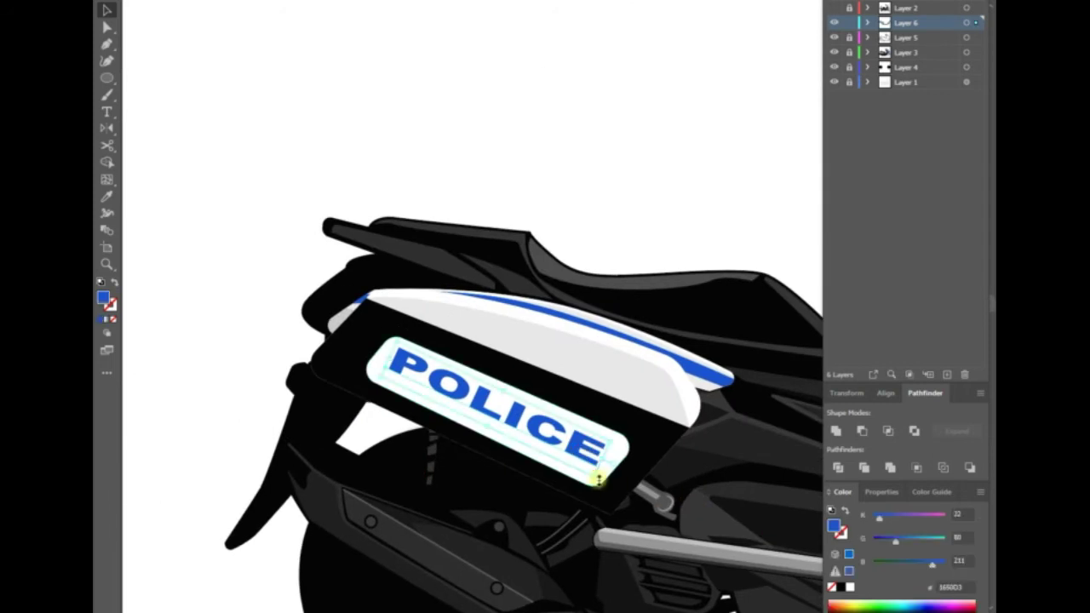
{"action": "key", "text": "ctrl+minus"}
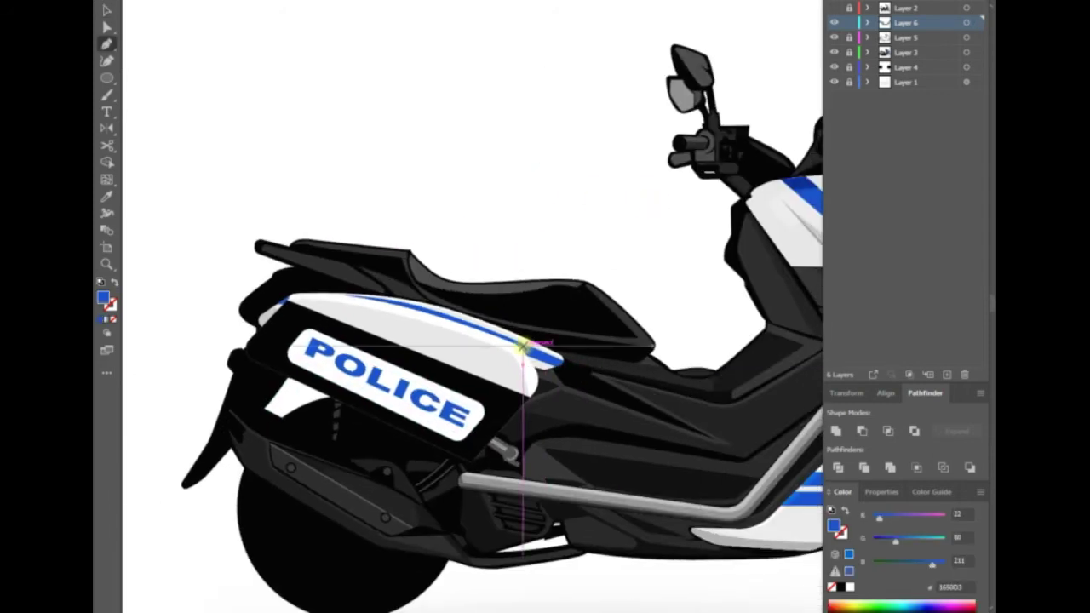
{"action": "left_click", "coordinate": [524, 345]}
{"action": "left_click", "coordinate": [526, 409]}
{"action": "left_click", "coordinate": [584, 382]}
{"action": "left_click", "coordinate": [525, 345]}
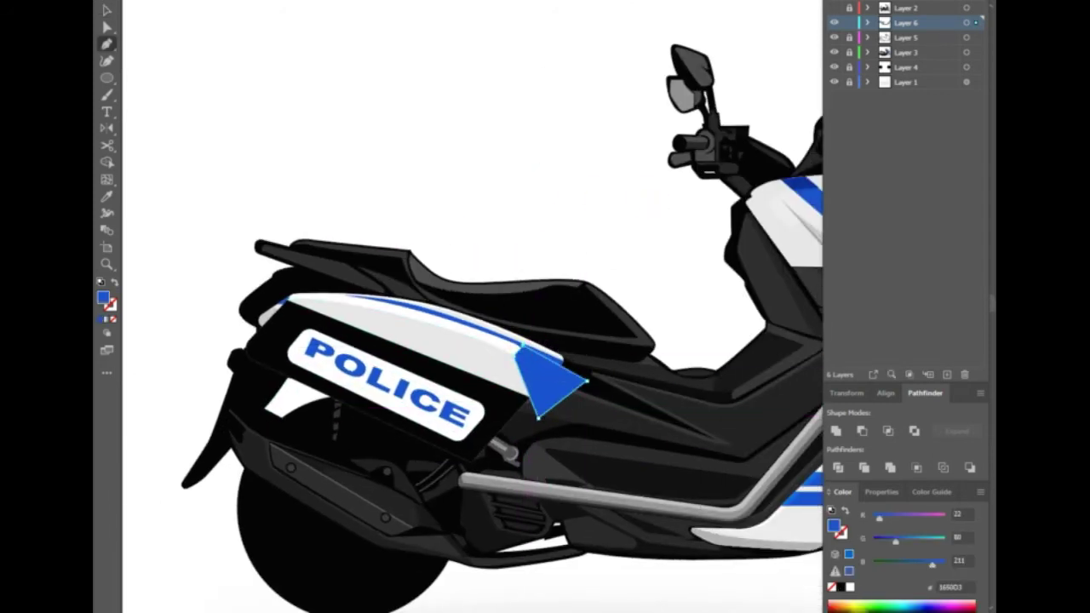
{"action": "left_click", "coordinate": [479, 338]}
{"action": "key", "text": "Return"}
- Ungroup the white filler shape and send it behind the box
{"action": "left_click", "coordinate": [550, 391]}
{"action": "right_click", "coordinate": [610, 231]}
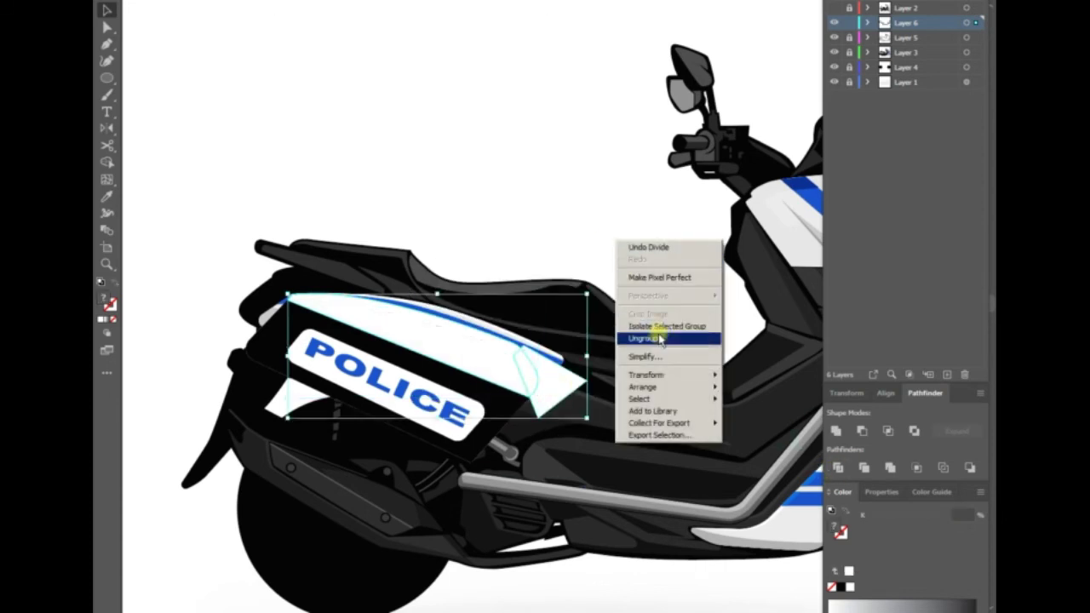
{"action": "left_click", "coordinate": [656, 338]}
{"action": "right_click", "coordinate": [579, 136]}
{"action": "left_click", "coordinate": [720, 322]}
{"action": "scroll", "coordinate": [596, 494], "scroll_direction": "down", "scroll_amount": 3}
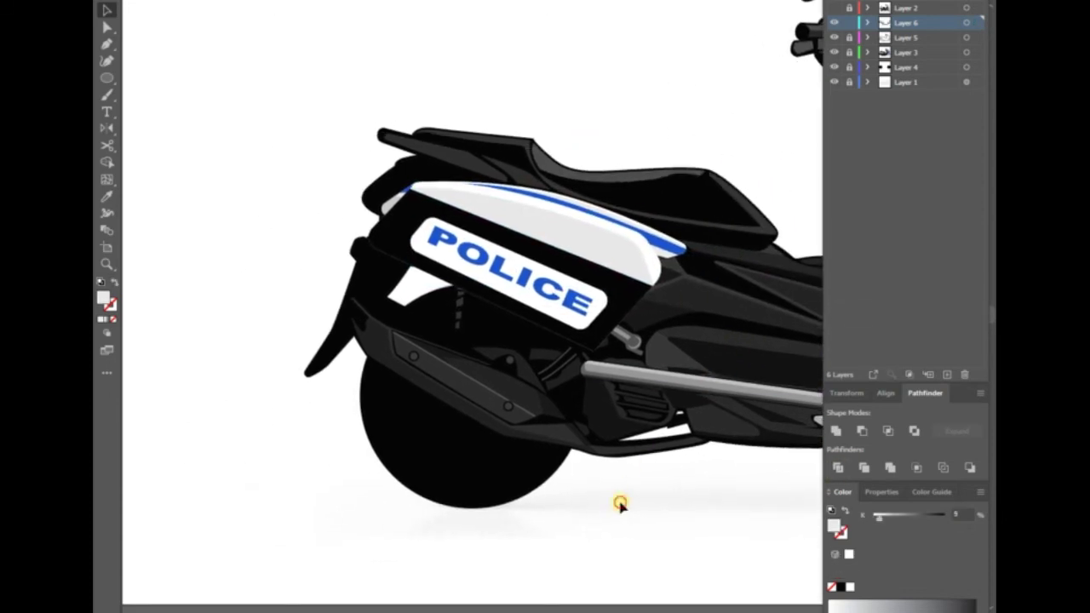
{"action": "scroll", "coordinate": [552, 524], "scroll_direction": "up", "scroll_amount": 2}
{"action": "scroll", "coordinate": [408, 392], "scroll_direction": "up", "scroll_amount": 2}
- Pen-draw a curved grey rail along the rear box's lower edge
{"action": "key", "text": "p"}
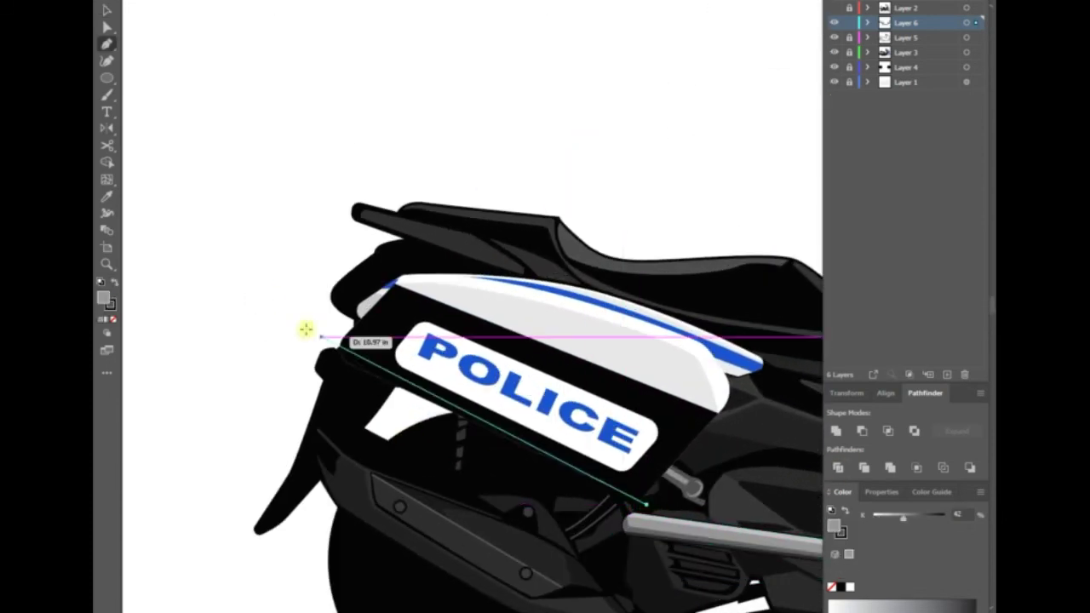
{"action": "left_click_drag", "start_coordinate": [319, 343], "coordinate": [283, 363]}
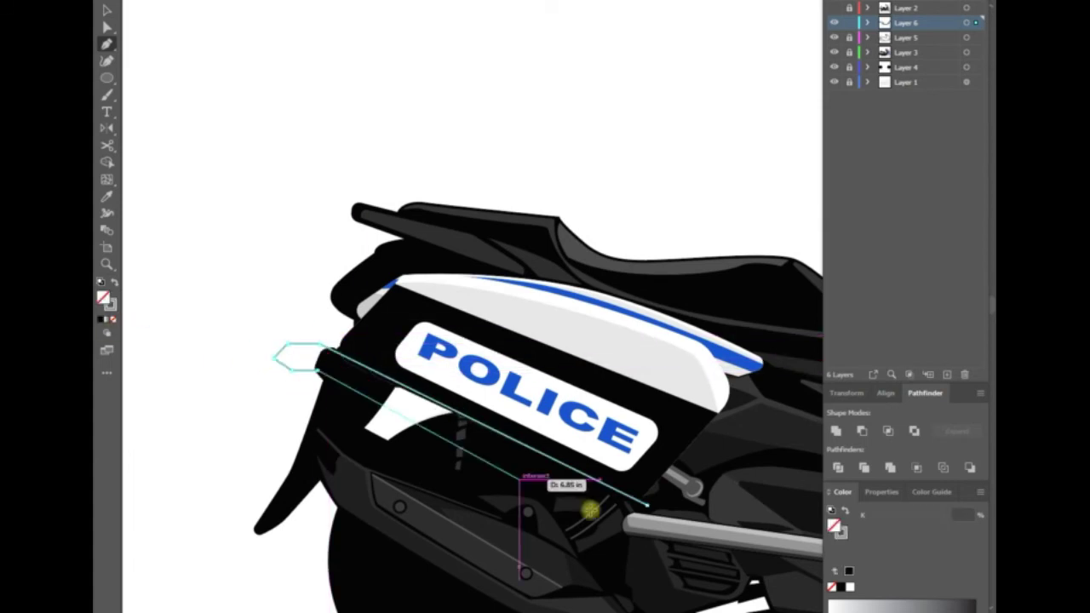
{"action": "left_click_drag", "start_coordinate": [637, 520], "coordinate": [655, 524]}
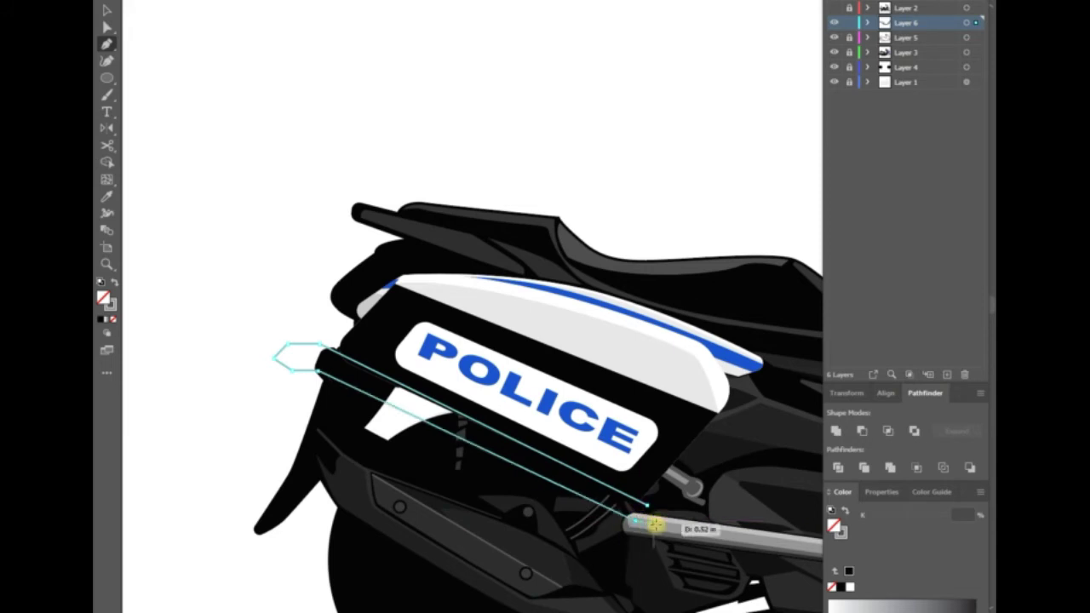
{"action": "left_click", "coordinate": [291, 361]}
{"action": "left_click", "coordinate": [237, 430], "text": "ctrl"}
{"action": "scroll", "coordinate": [229, 358], "scroll_direction": "down", "scroll_amount": 1}
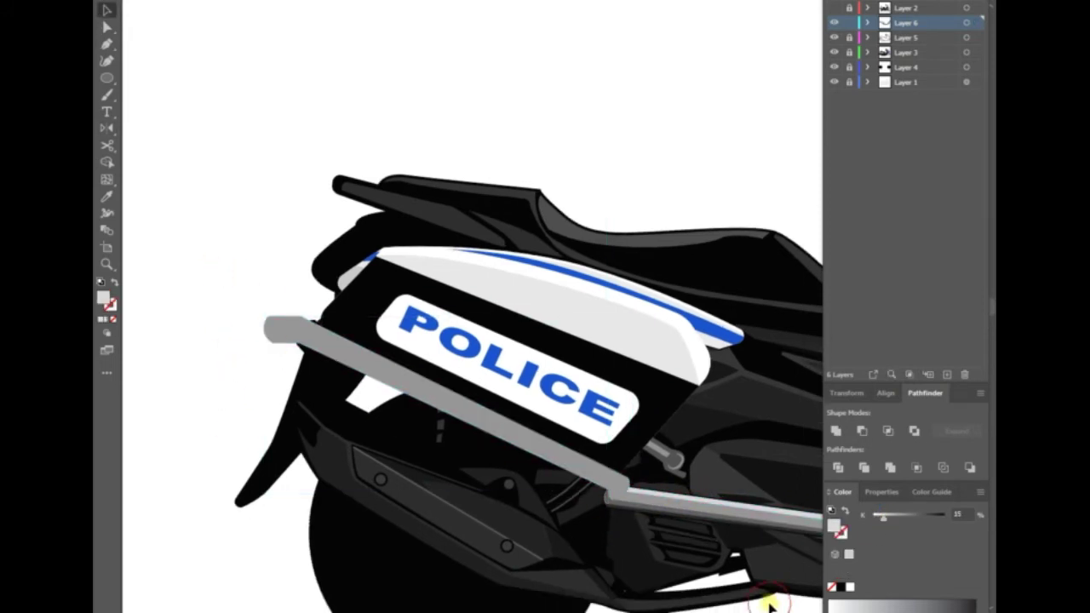
{"action": "left_click", "coordinate": [607, 486]}
{"action": "left_click", "coordinate": [671, 497]}
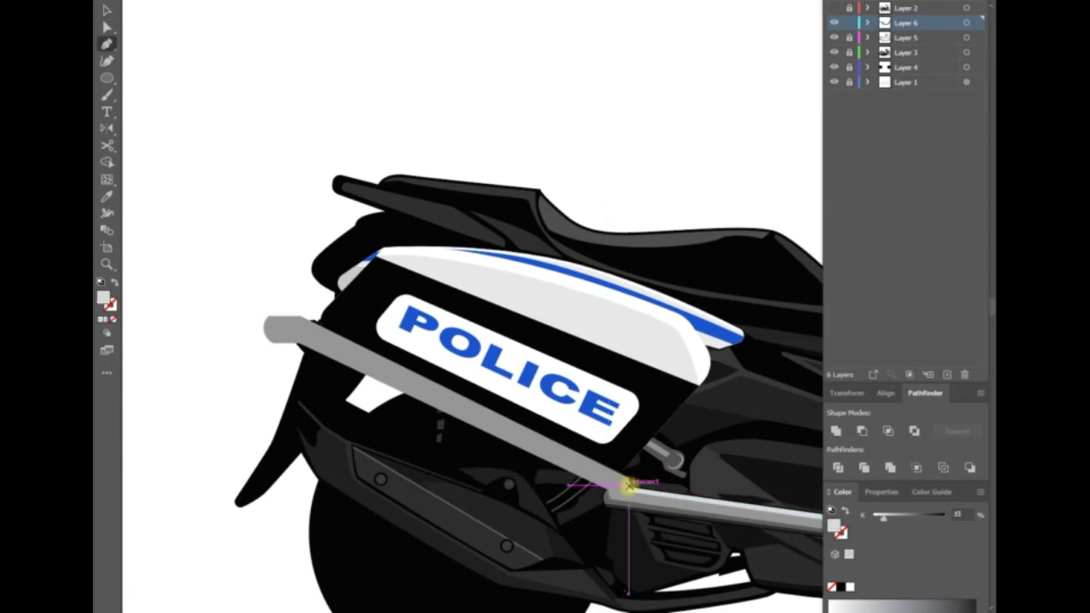
- Add a large grey shape at the rail's lower end and send it behind the POLICE panel
{"action": "left_click", "coordinate": [628, 485]}
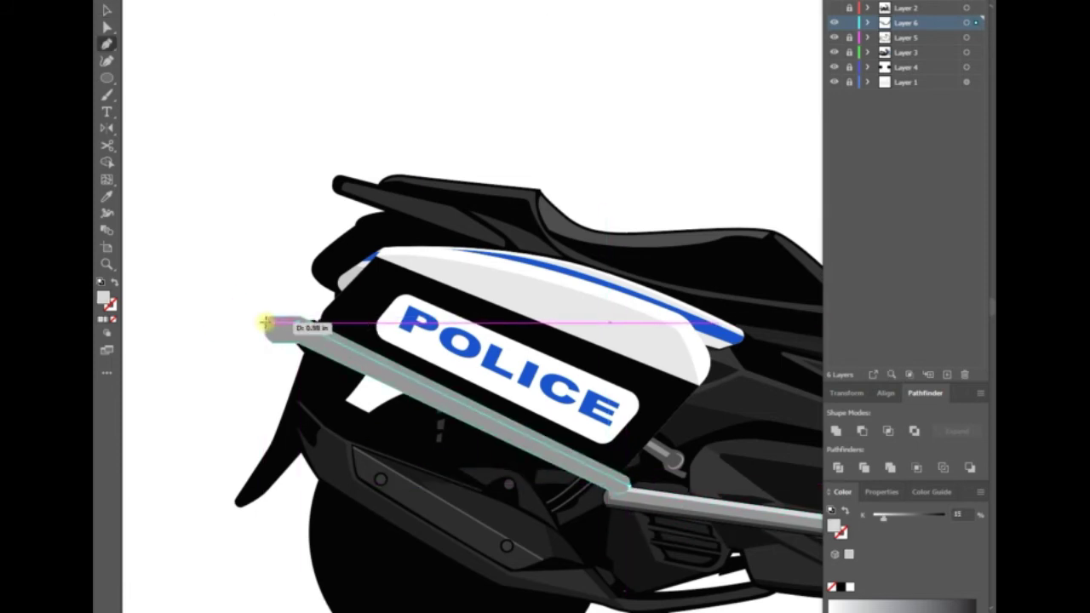
{"action": "left_click", "coordinate": [627, 485]}
{"action": "key", "text": "v"}
{"action": "key", "text": "Return"}
{"action": "left_click", "coordinate": [554, 389]}
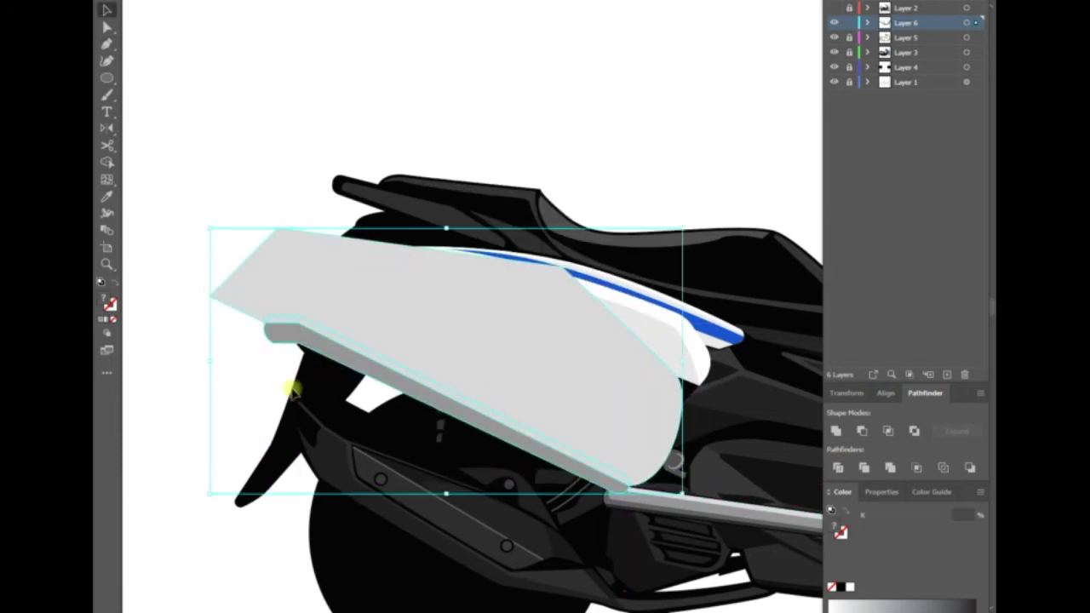
{"action": "key", "text": "ctrl+shift+bracketleft"}
- Draw a grey polygon down to the frame bar and send it to the back
{"action": "key", "text": "p"}
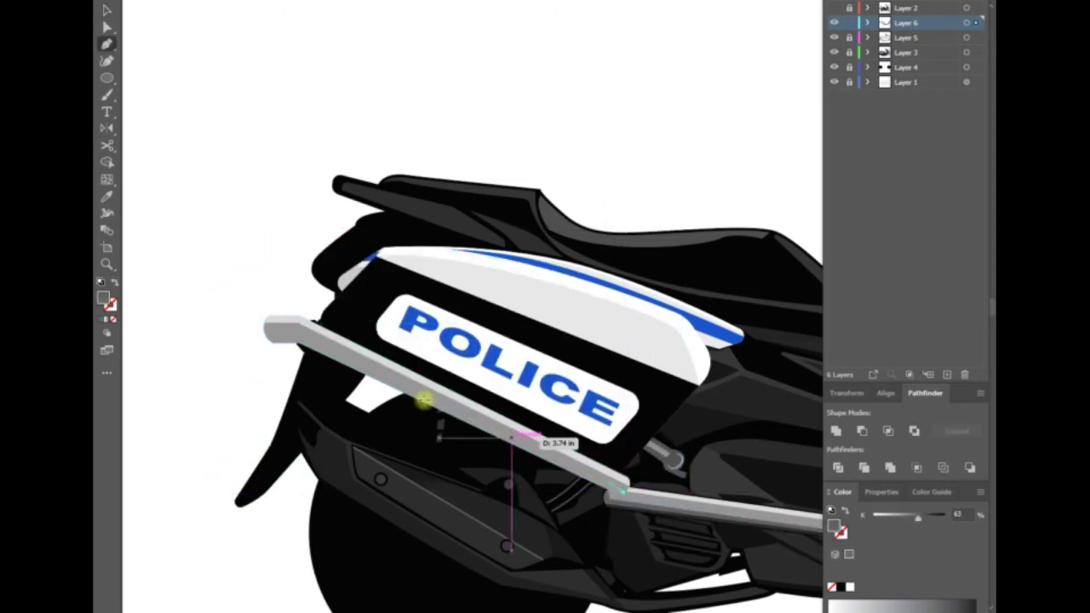
{"action": "left_click", "coordinate": [265, 332]}
{"action": "left_click", "coordinate": [622, 491]}
{"action": "key", "text": "v"}
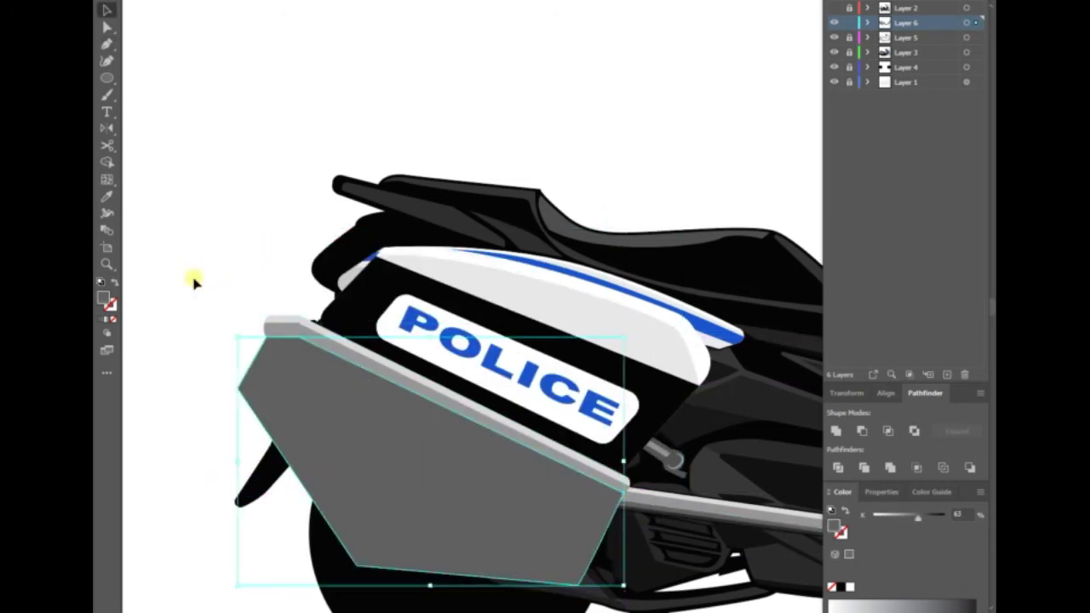
{"action": "key", "text": "Return"}
{"action": "left_click", "coordinate": [444, 382]}
{"action": "key", "text": "ctrl+shift+bracketleft"}
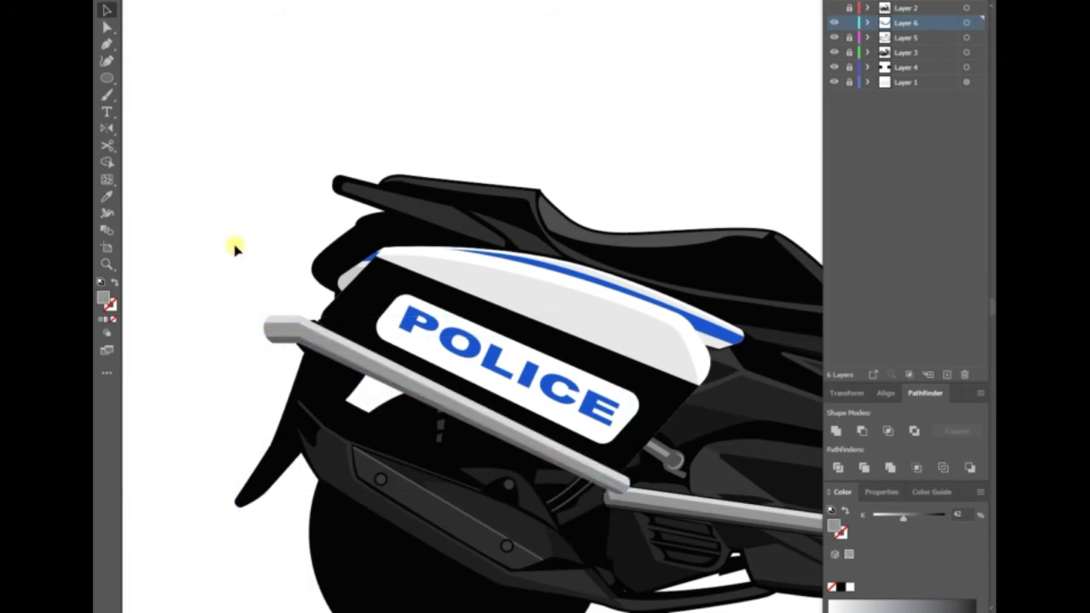
- Check the rail's dark lower face and light top face, then deselect
{"action": "scroll", "coordinate": [234, 247], "scroll_direction": "up", "scroll_amount": 3}
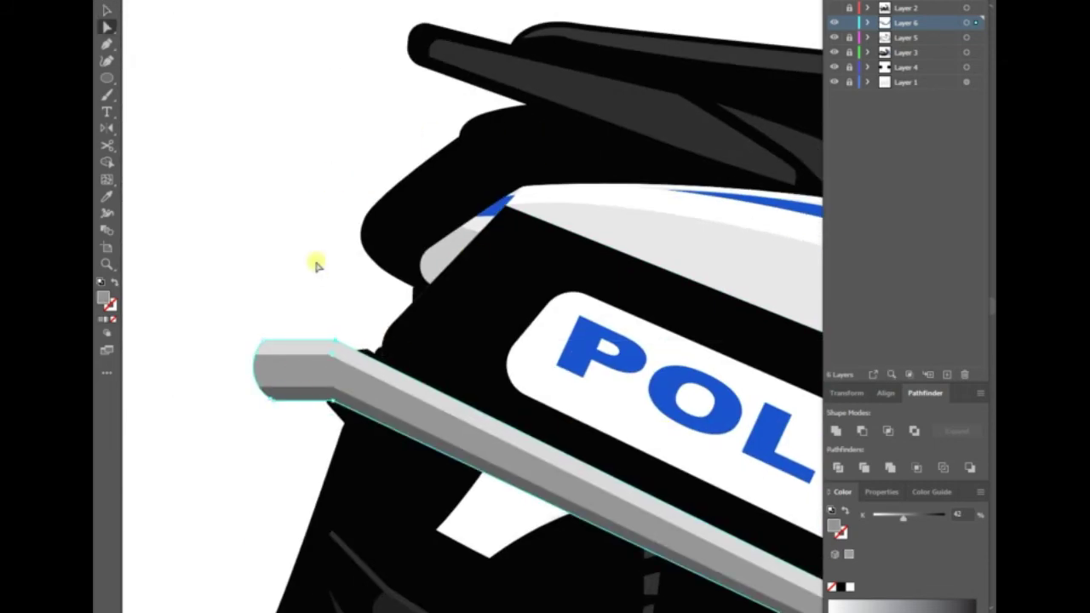
{"action": "left_click", "coordinate": [328, 373]}
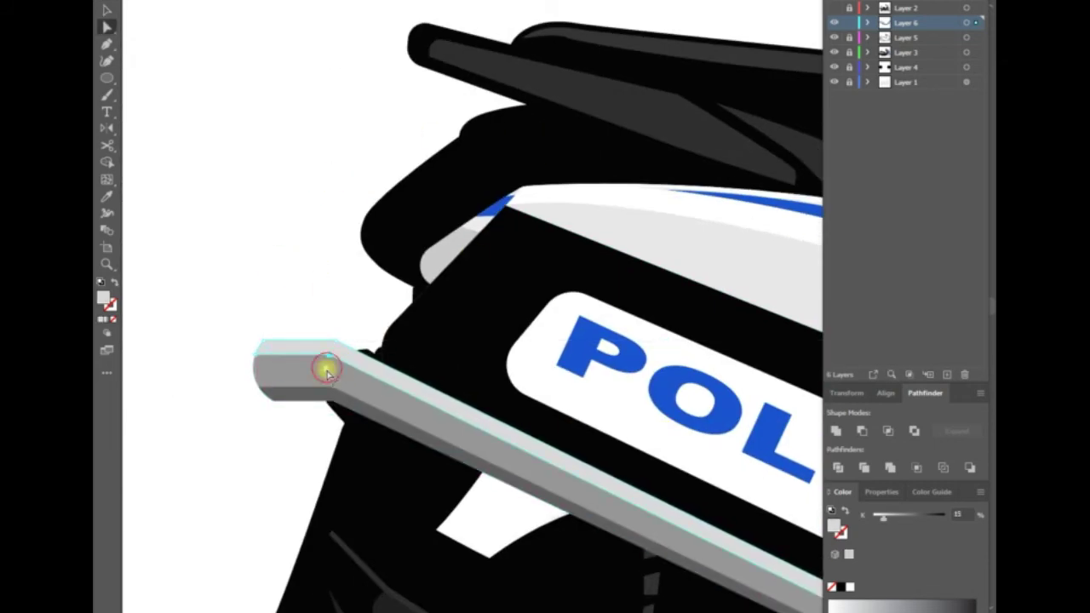
{"action": "left_click", "coordinate": [333, 397]}
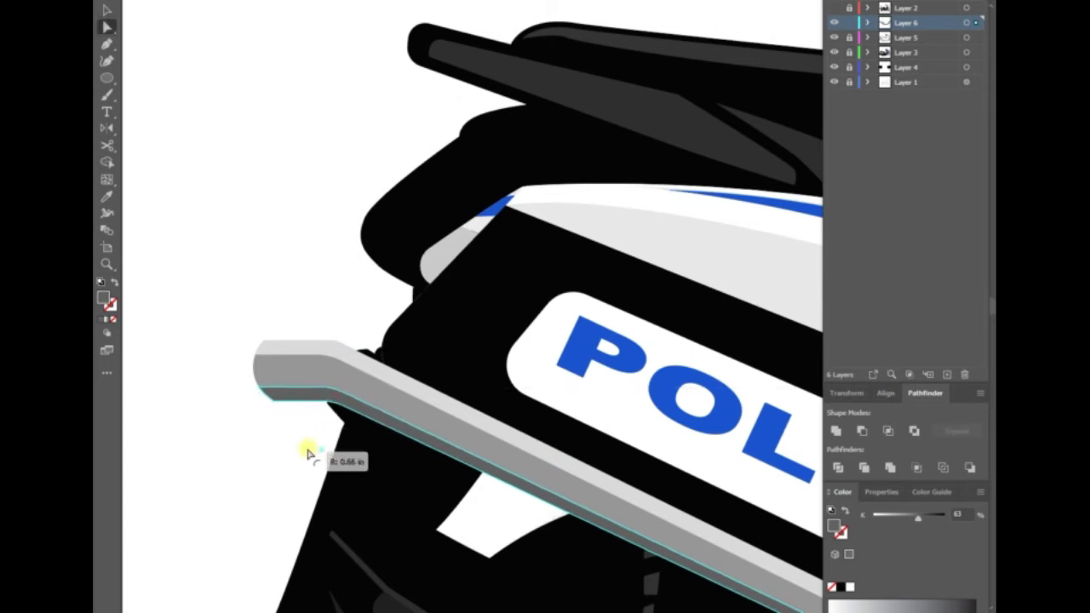
{"action": "scroll", "coordinate": [309, 447], "scroll_direction": "down", "scroll_amount": 3}
{"action": "scroll", "coordinate": [231, 446], "scroll_direction": "right", "scroll_amount": 3}
{"action": "scroll", "coordinate": [488, 407], "scroll_direction": "up", "scroll_amount": 3}
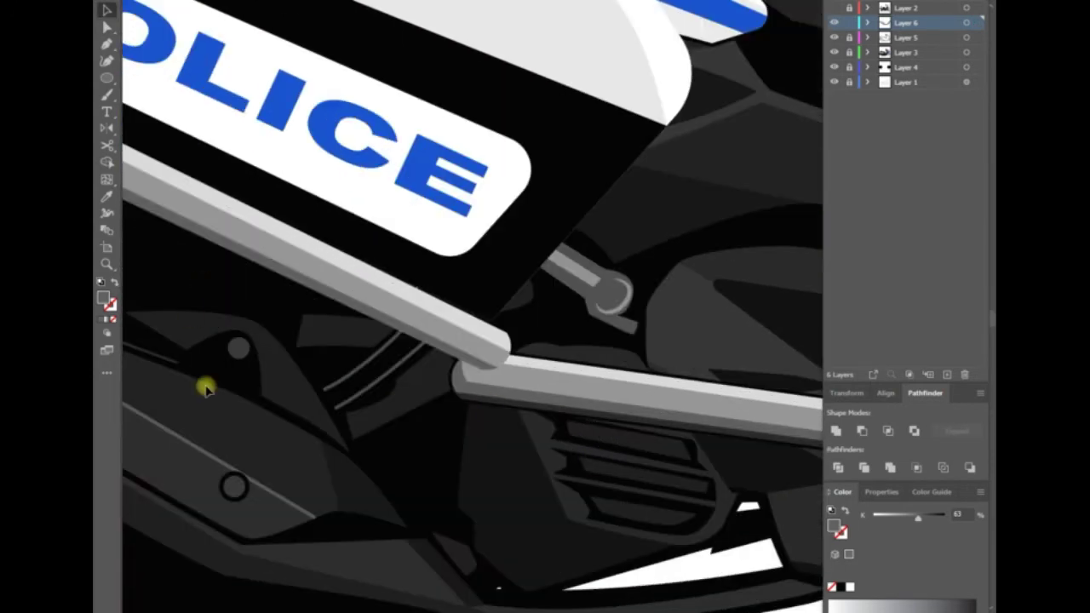
{"action": "left_click", "coordinate": [358, 284]}
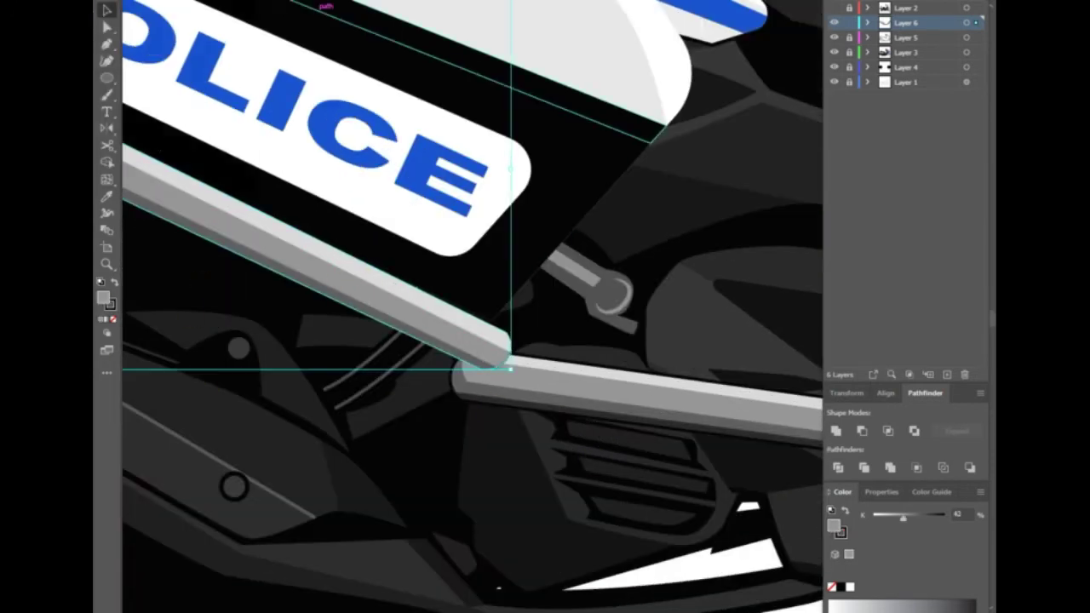
{"action": "left_click", "coordinate": [312, 469]}
{"action": "scroll", "coordinate": [323, 442], "scroll_direction": "down", "scroll_amount": 3}
{"action": "scroll", "coordinate": [358, 477], "scroll_direction": "up", "scroll_amount": 2}
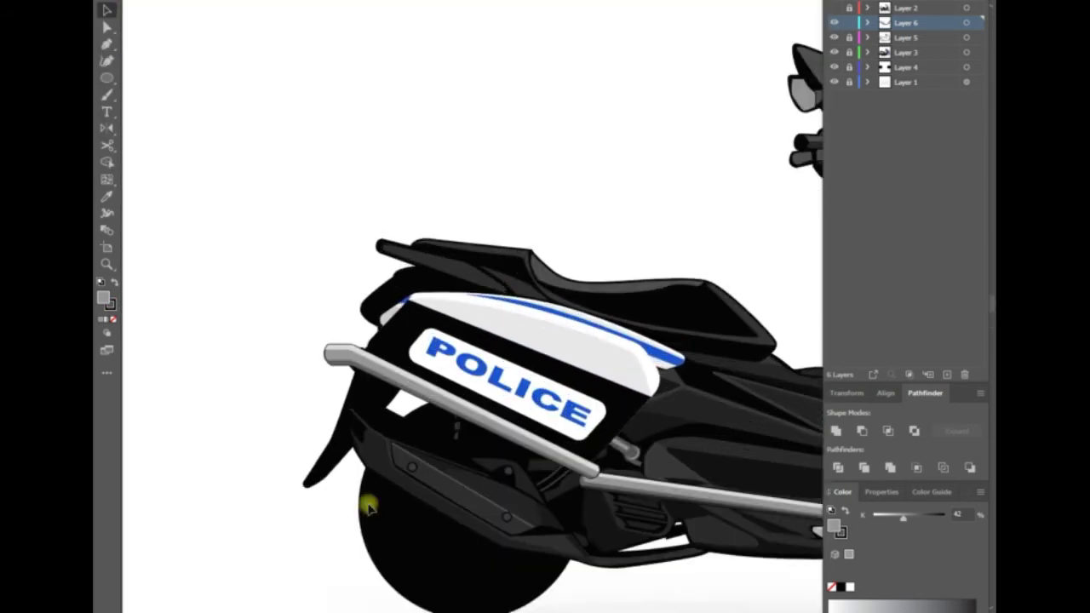
- Draw a tall thin grey pole above the rail's end and fully round its ends
{"action": "left_click_drag", "start_coordinate": [106, 77], "coordinate": [157, 75]}
{"action": "left_click_drag", "start_coordinate": [356, 136], "coordinate": [372, 394]}
{"action": "key", "text": "v"}
{"action": "scroll", "coordinate": [316, 352], "scroll_direction": "up", "scroll_amount": 3}
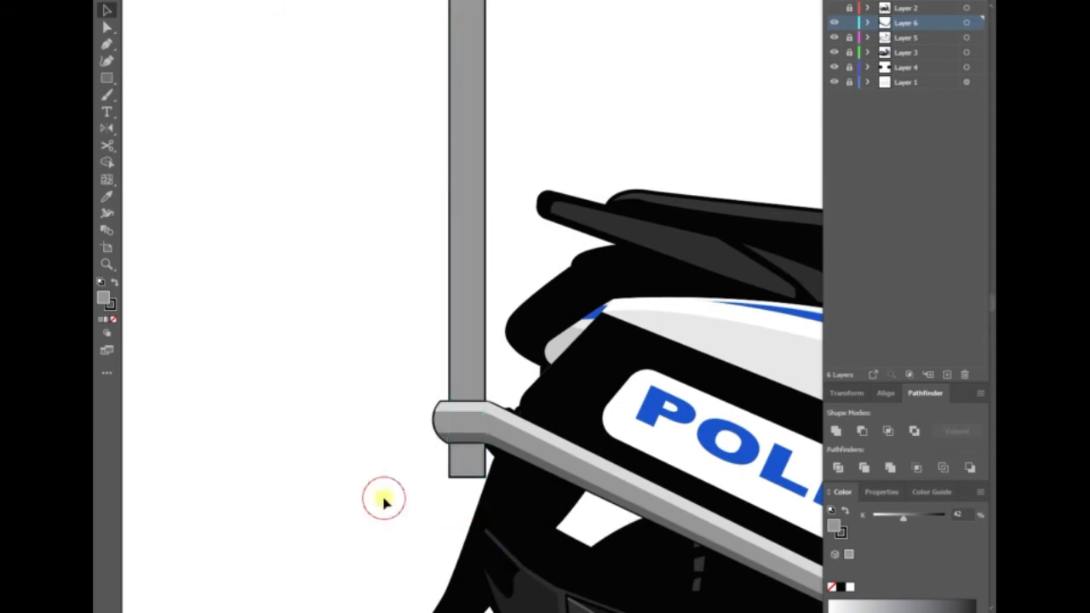
{"action": "left_click_drag", "start_coordinate": [462, 464], "coordinate": [382, 278]}
{"action": "scroll", "coordinate": [380, 302], "scroll_direction": "up", "scroll_amount": 2}
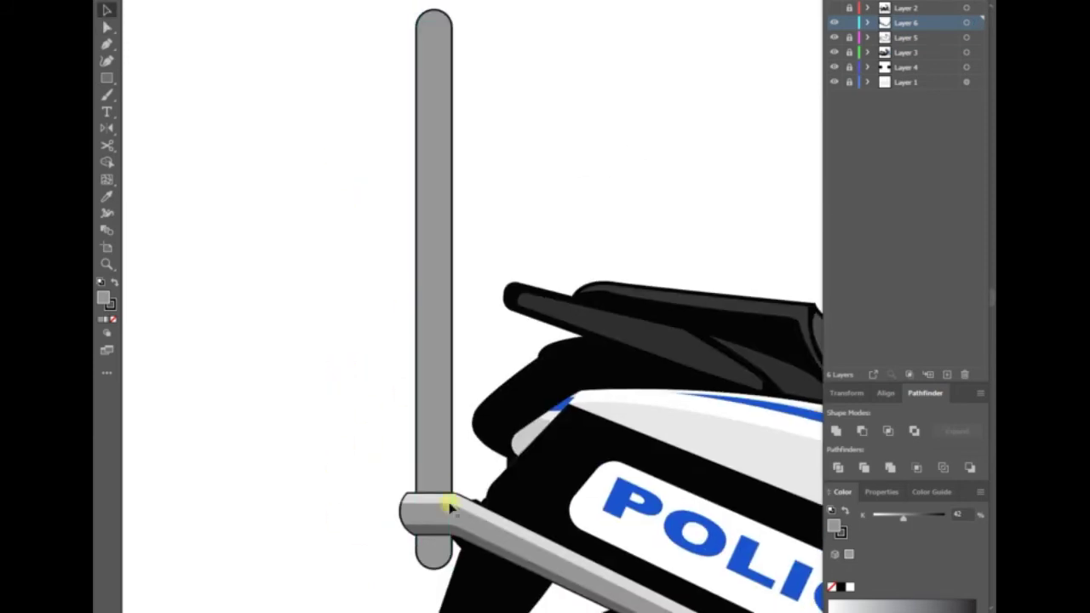
- Duplicate the grey pole in place with a zero-distance move as a highlight strip
{"action": "key", "text": "p"}
{"action": "scroll", "coordinate": [432, 281], "scroll_direction": "up", "scroll_amount": 3}
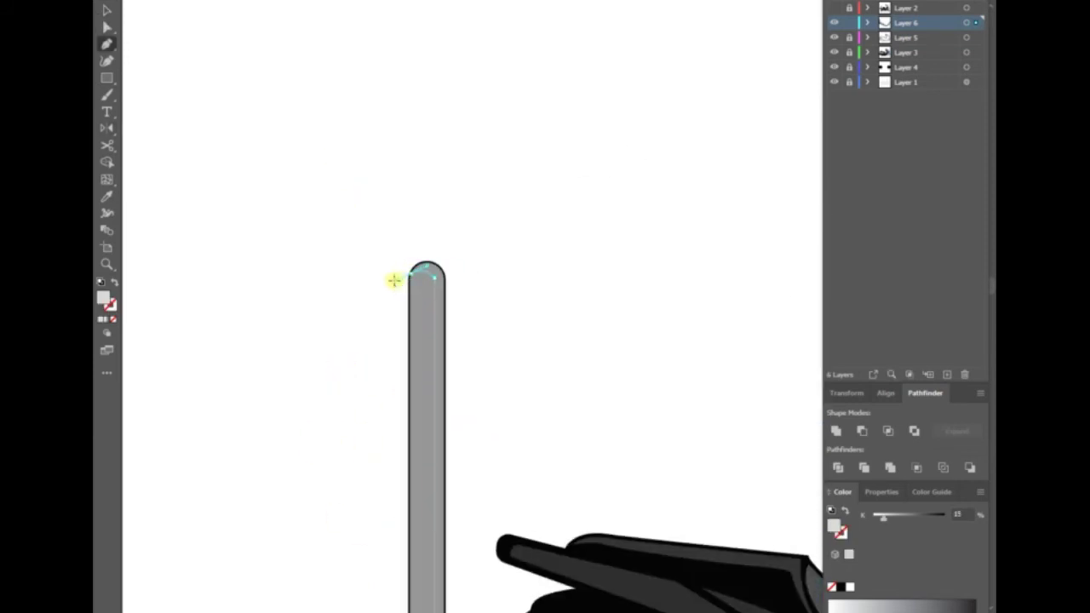
{"action": "scroll", "coordinate": [394, 281], "scroll_direction": "down", "scroll_amount": 3}
{"action": "key", "text": "v"}
{"action": "left_click", "coordinate": [377, 432]}
{"action": "key", "text": "Return"}
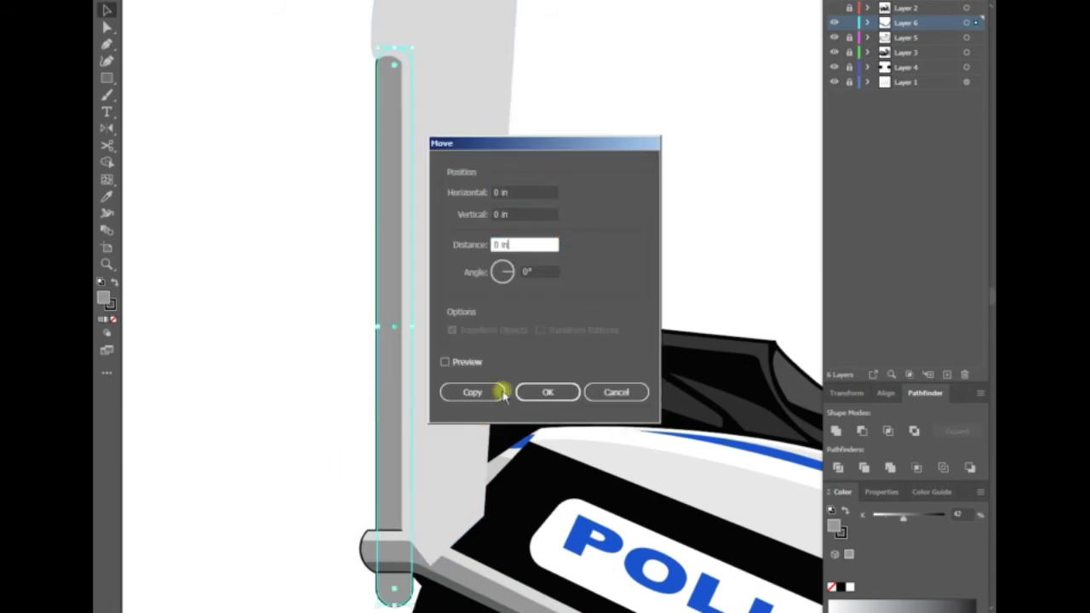
{"action": "left_click", "coordinate": [472, 392]}
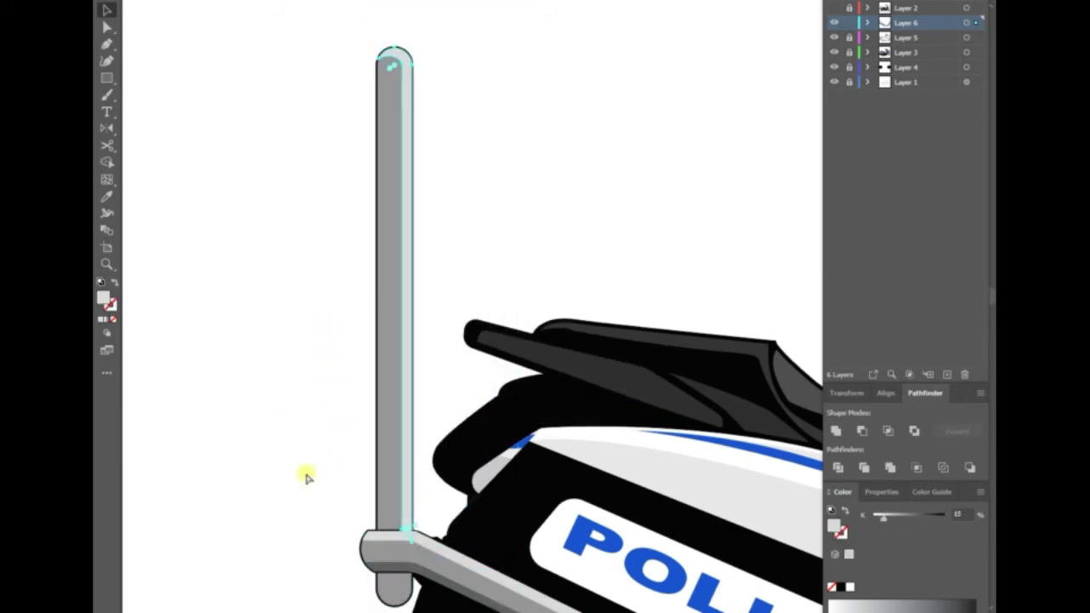
- Pen-draw a shading shape from the pole's base up beside the pole
{"action": "key", "text": "p"}
{"action": "scroll", "coordinate": [343, 517], "scroll_direction": "down", "scroll_amount": 1}
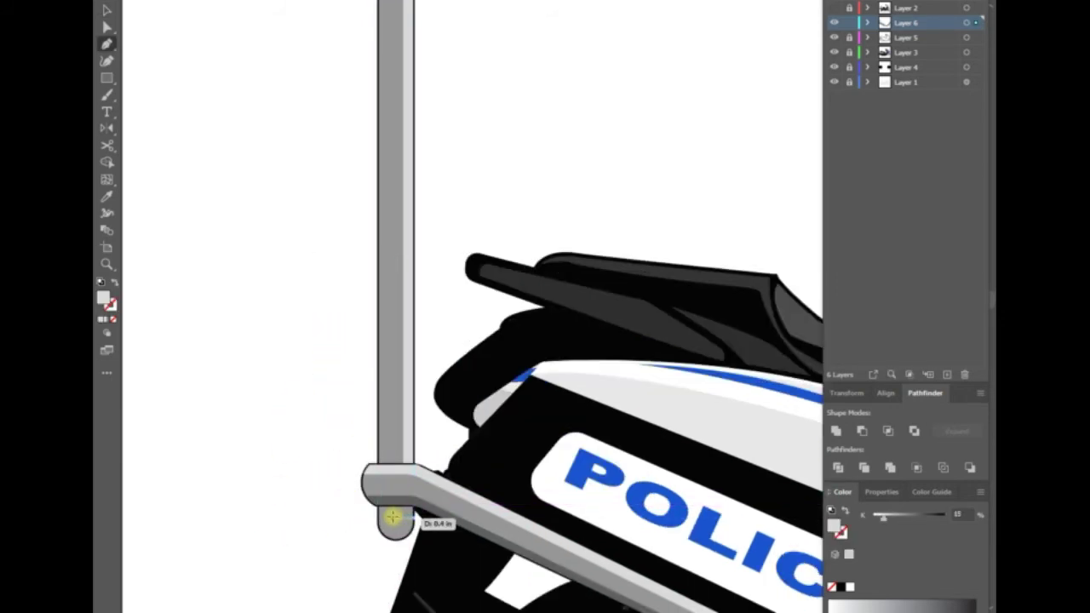
{"action": "left_click", "coordinate": [392, 516]}
{"action": "scroll", "coordinate": [374, 340], "scroll_direction": "up", "scroll_amount": 3}
{"action": "scroll", "coordinate": [447, 490], "scroll_direction": "down", "scroll_amount": 3}
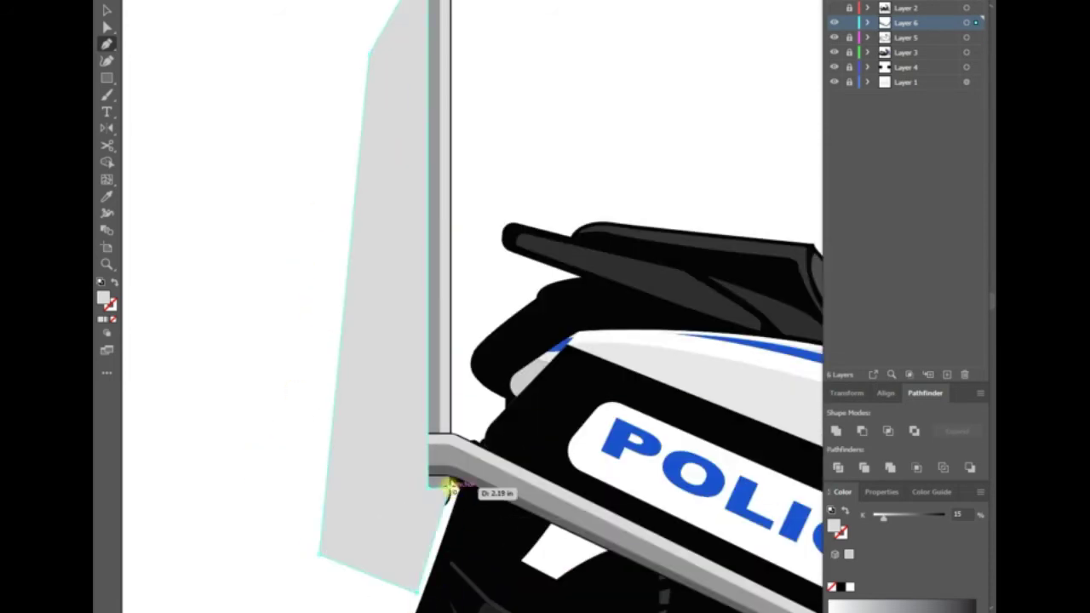
{"action": "left_click", "coordinate": [106, 202]}
- Divide the pole copy with the shading shape and delete the leftover outer piece
{"action": "left_click", "coordinate": [442, 384]}
{"action": "key", "text": "v"}
{"action": "key", "text": "Return"}
{"action": "left_click", "coordinate": [457, 389]}
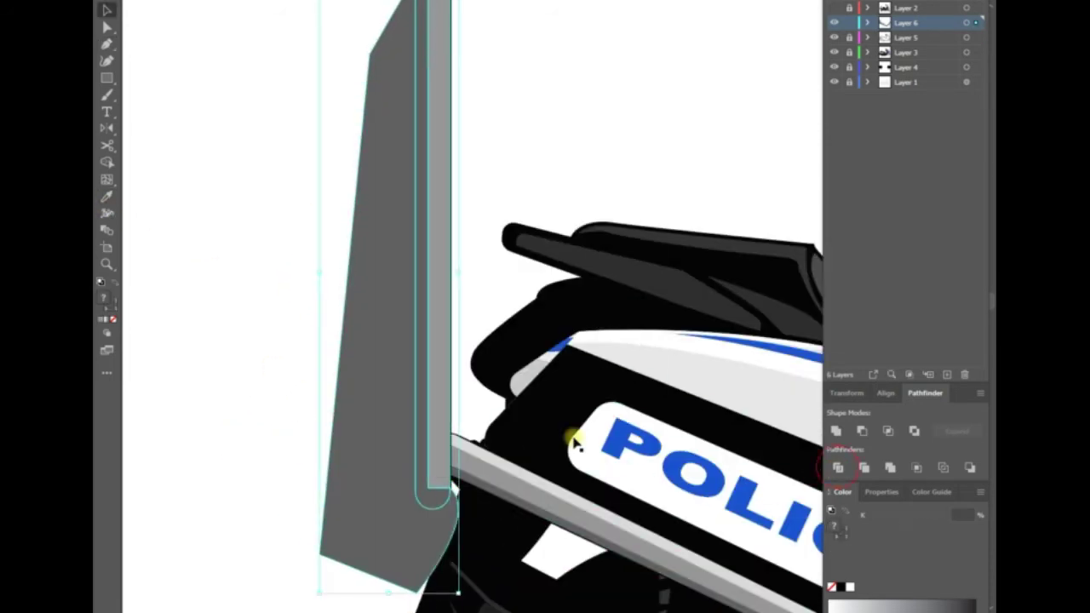
{"action": "left_click", "coordinate": [343, 465]}
{"action": "key", "text": "Delete"}
- Draw a small rectangle across the top of the pole
{"action": "scroll", "coordinate": [352, 445], "scroll_direction": "down", "scroll_amount": 1}
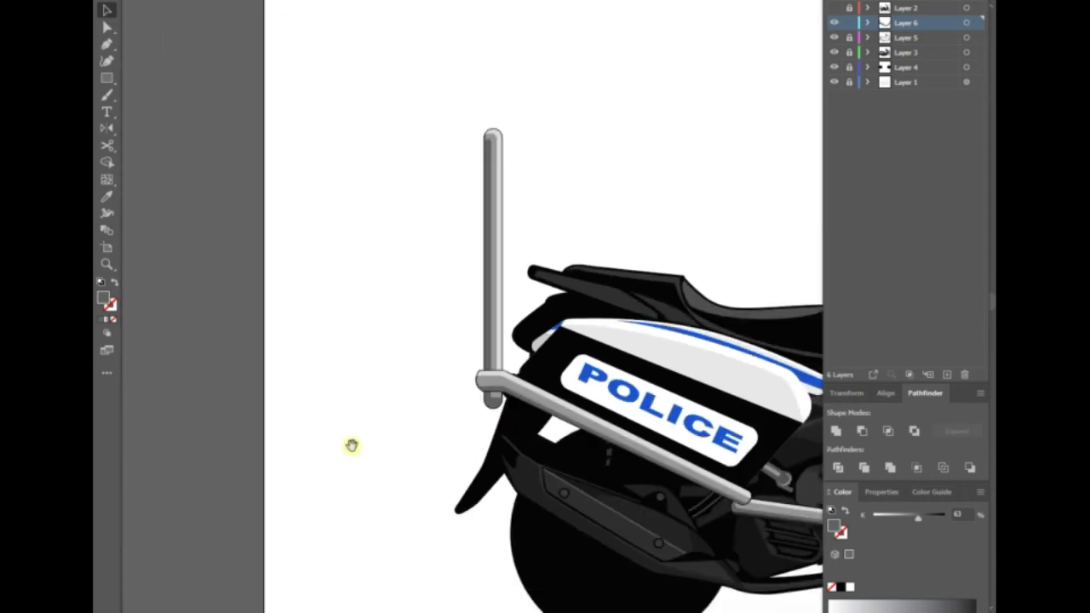
{"action": "scroll", "coordinate": [290, 500], "scroll_direction": "down", "scroll_amount": 1}
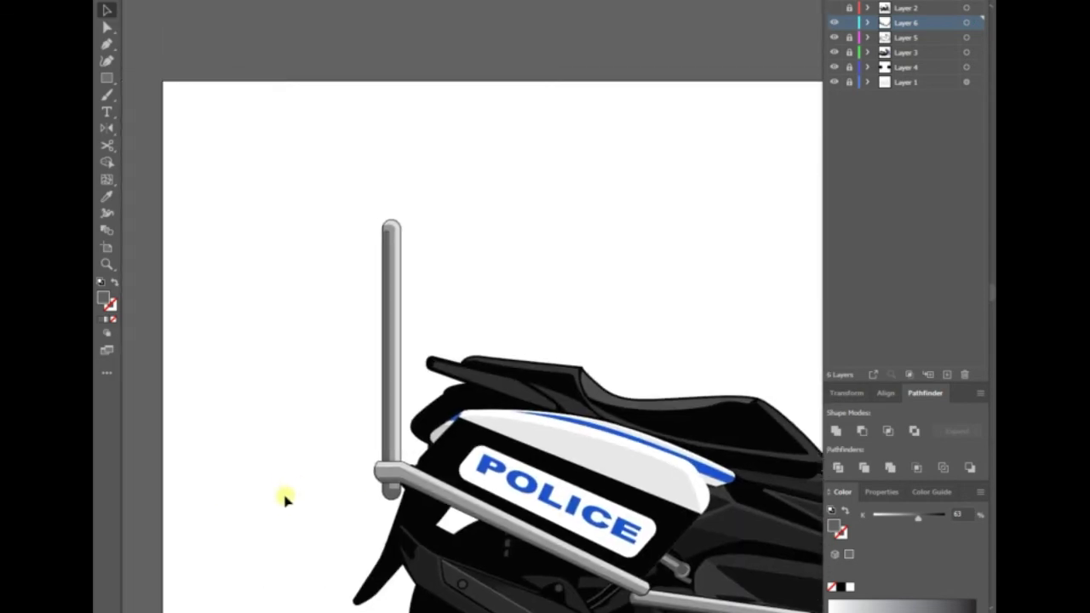
{"action": "scroll", "coordinate": [393, 228], "scroll_direction": "up", "scroll_amount": 3}
{"action": "key", "text": "m"}
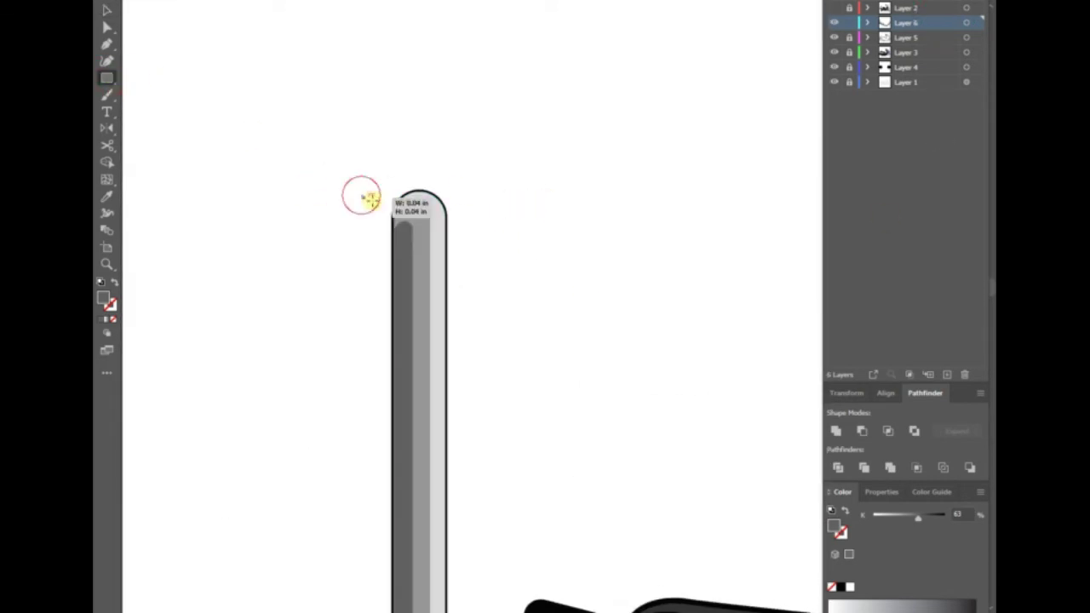
{"action": "left_click_drag", "start_coordinate": [361, 197], "coordinate": [474, 224]}
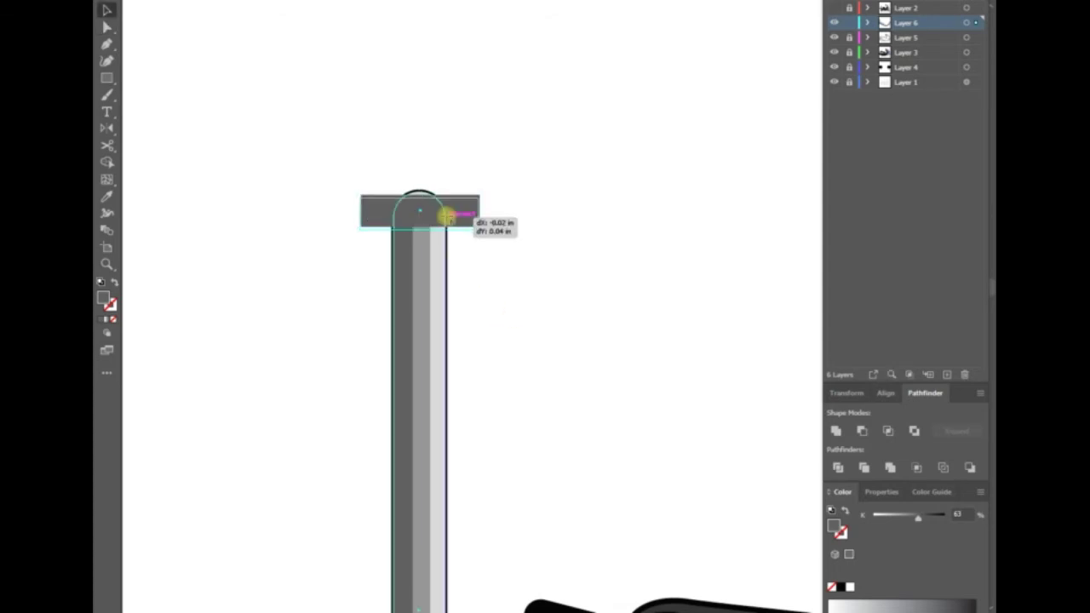
- Raise the rectangle just above the pole top and fill it black as the siren base
{"action": "scroll", "coordinate": [348, 207], "scroll_direction": "up", "scroll_amount": 2}
{"action": "left_click_drag", "start_coordinate": [514, 360], "coordinate": [518, 339]}
{"action": "key", "text": "v"}
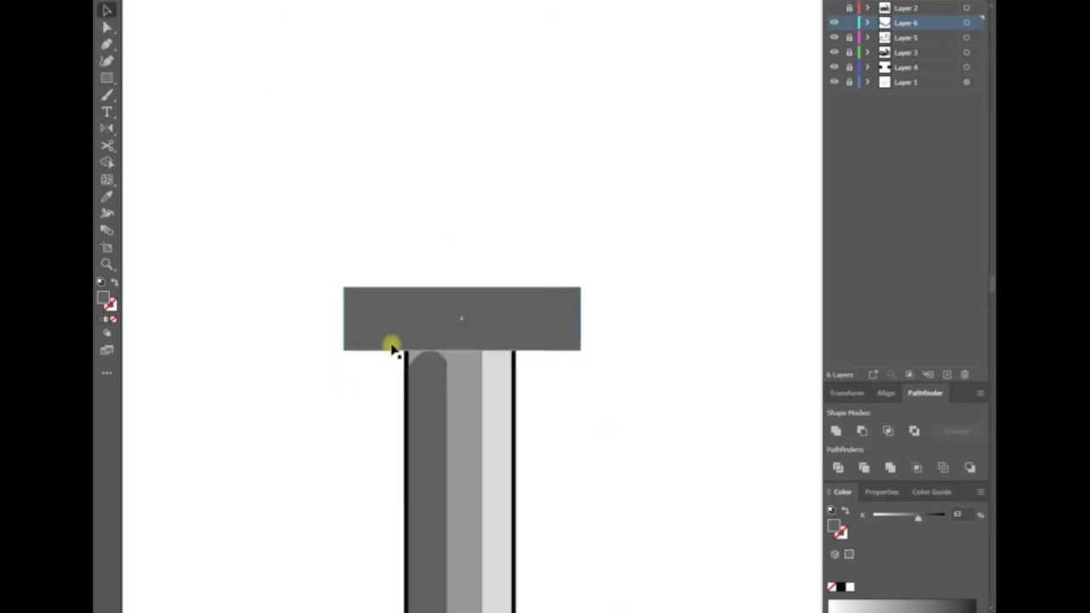
{"action": "left_click", "coordinate": [841, 587]}
{"action": "mouse_move", "coordinate": [457, 309]}
{"action": "left_mouse_down"}
{"action": "mouse_move", "coordinate": [466, 375]}
{"action": "mouse_move", "coordinate": [595, 344]}
{"action": "left_mouse_up"}
{"action": "key", "text": "ctrl+shift+a"}
- Add a thin grey strip and a square above the black block, rounding its top corners into a dome
{"action": "key", "text": "m"}
{"action": "left_click_drag", "start_coordinate": [944, 515], "coordinate": [916, 516]}
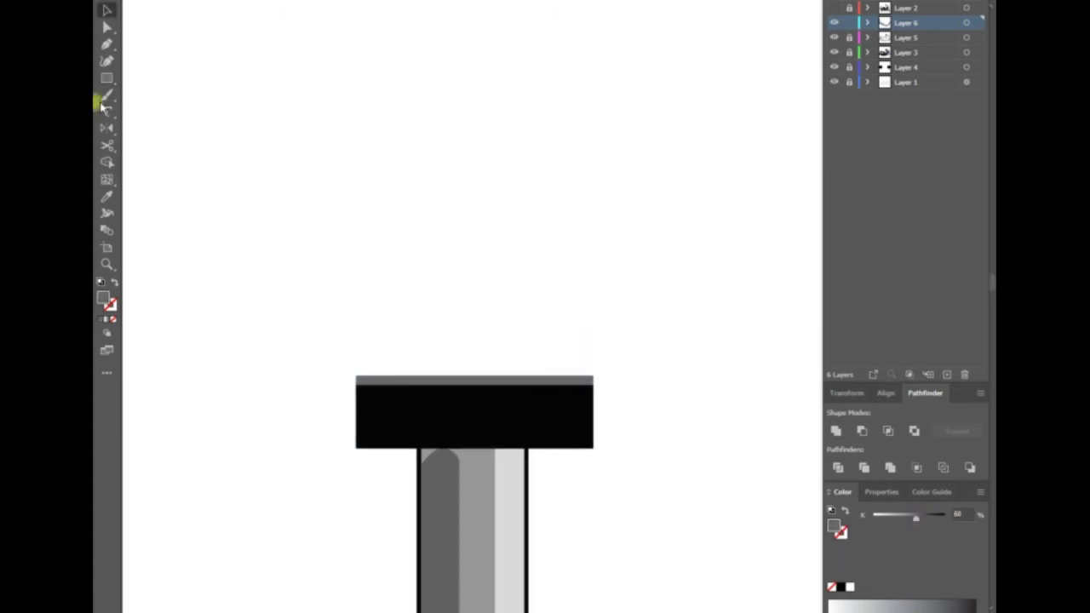
{"action": "mouse_move", "coordinate": [396, 209]}
{"action": "left_mouse_down"}
{"action": "mouse_move", "coordinate": [549, 385]}
{"action": "mouse_move", "coordinate": [559, 375]}
{"action": "left_mouse_up"}
{"action": "key", "text": "v"}
{"action": "left_click_drag", "start_coordinate": [406, 225], "coordinate": [462, 273]}
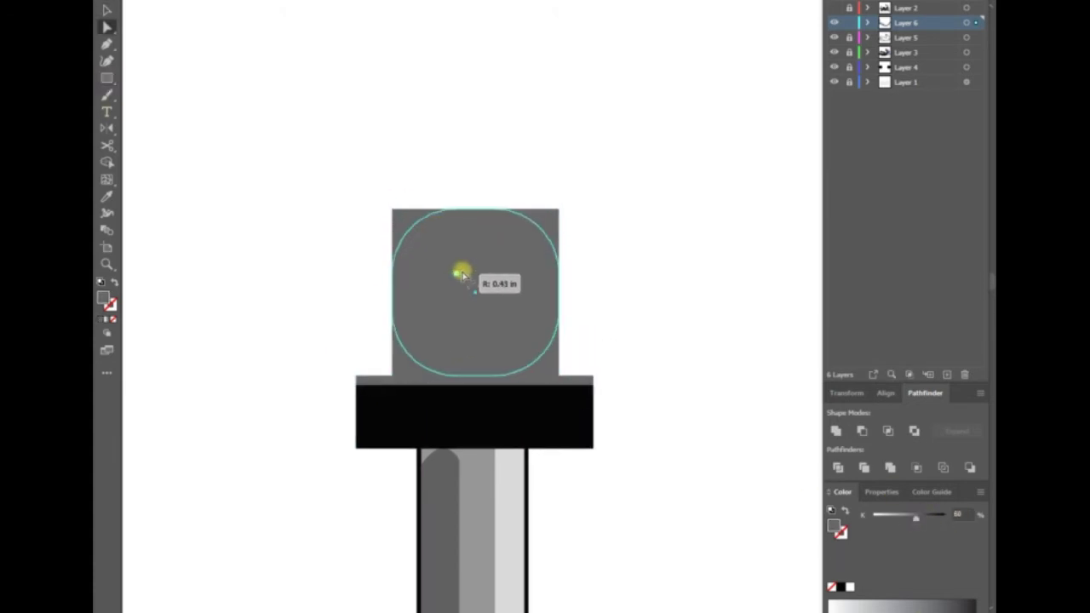
{"action": "key", "text": "ctrl+z"}
{"action": "left_click_drag", "start_coordinate": [407, 223], "coordinate": [471, 304]}
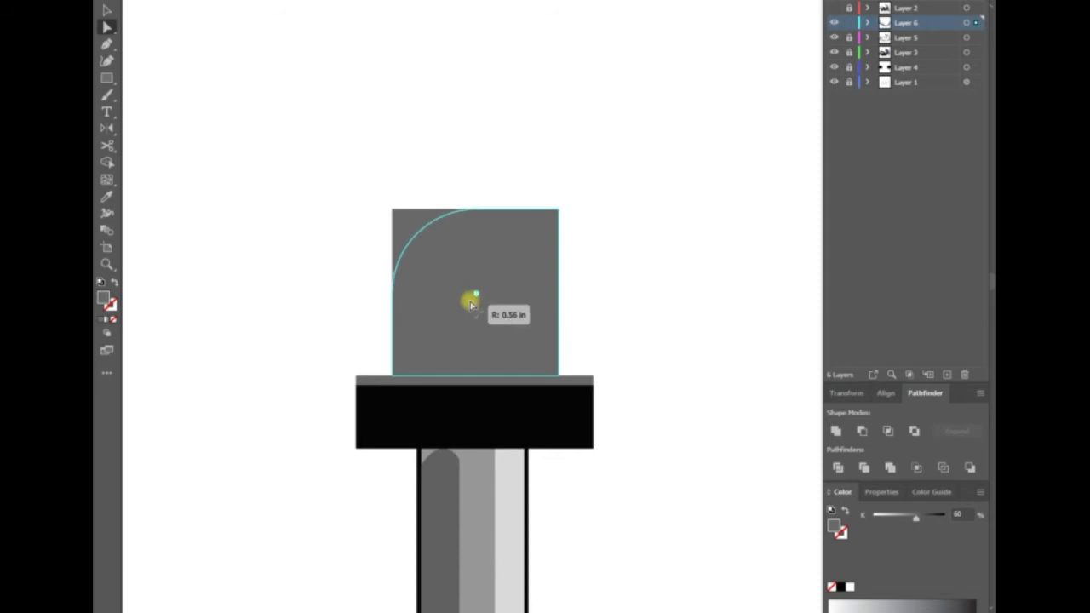
{"action": "left_click_drag", "start_coordinate": [552, 224], "coordinate": [523, 323]}
{"action": "key", "text": "v"}
{"action": "left_click", "coordinate": [649, 358]}
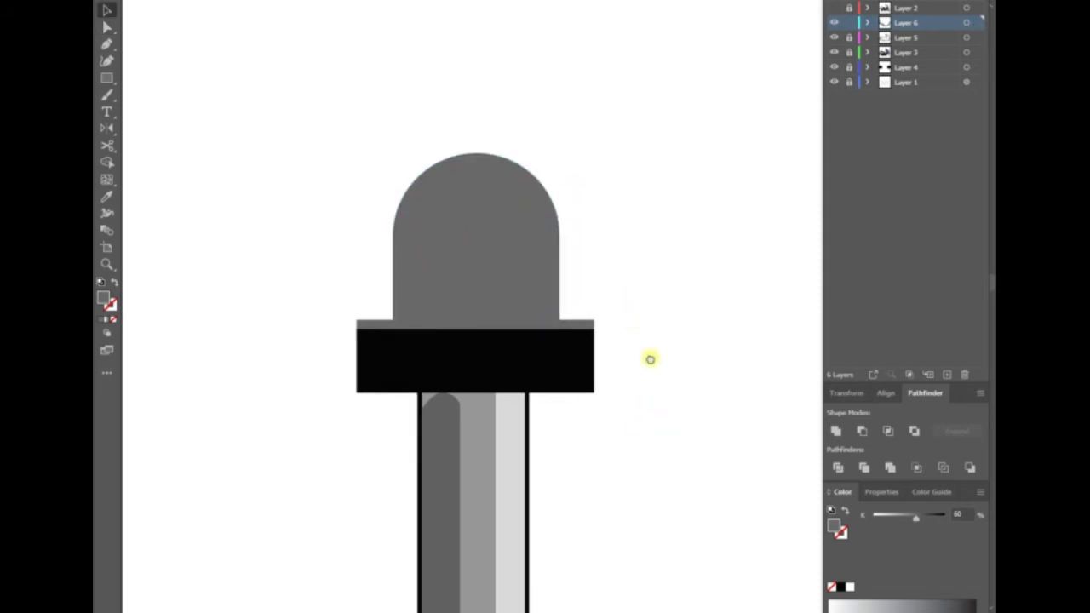
{"action": "left_click", "coordinate": [630, 333]}
{"action": "key", "text": "p"}
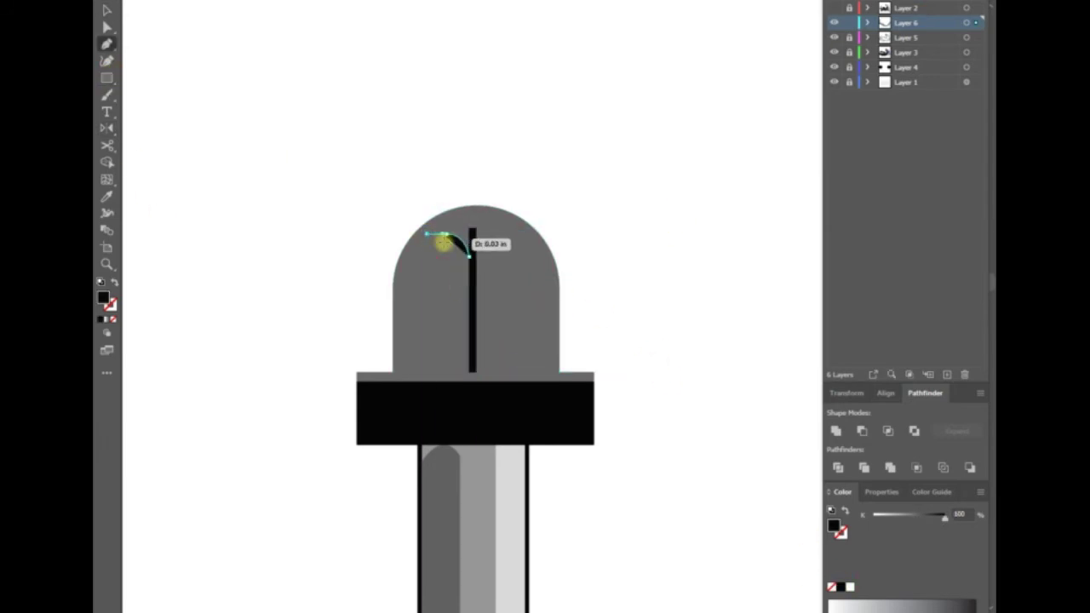
- Curve a black inner shape toward the central bar and reflect a mirrored copy beside it
{"action": "left_click_drag", "start_coordinate": [460, 358], "coordinate": [472, 339]}
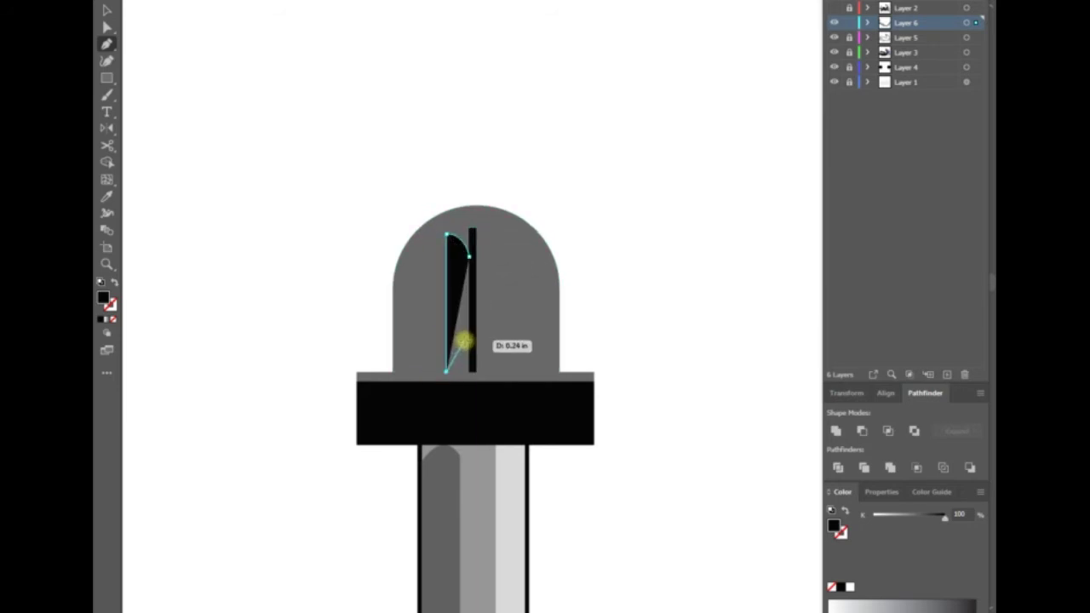
{"action": "right_click", "coordinate": [337, 299]}
{"action": "left_click", "coordinate": [485, 521]}
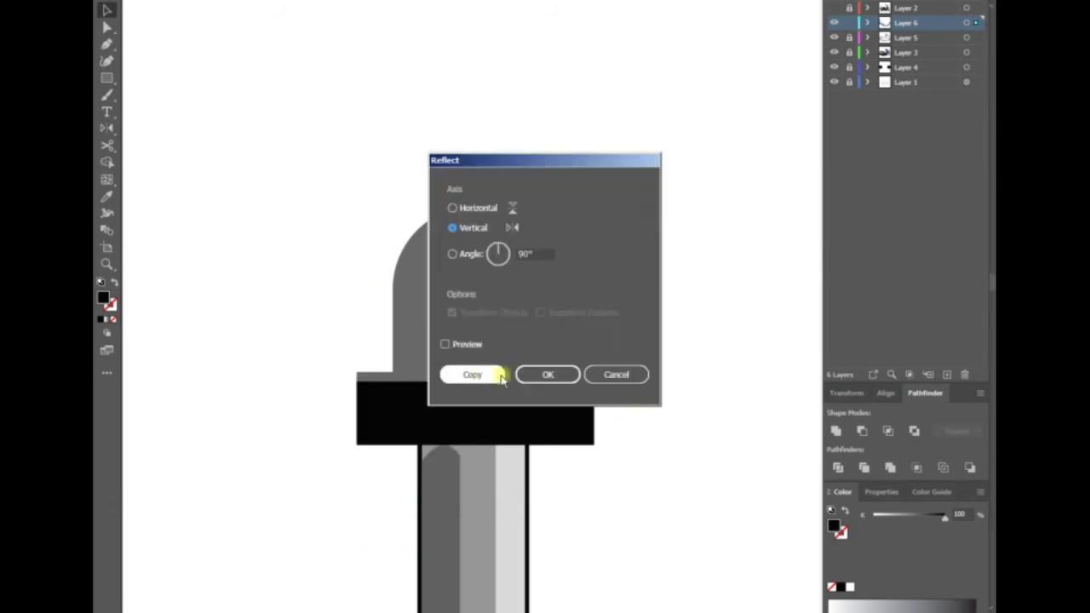
{"action": "left_click", "coordinate": [477, 374]}
{"action": "right_click", "coordinate": [464, 319]}
{"action": "left_click", "coordinate": [634, 525]}
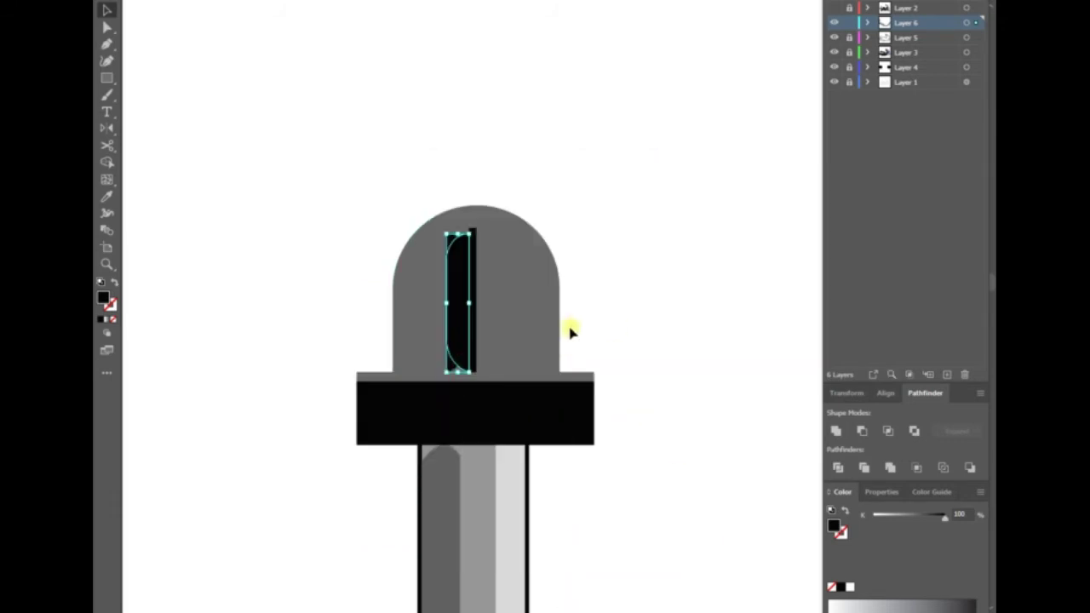
{"action": "key", "text": "Right"}
{"action": "key", "text": "Right"}
{"action": "key", "text": "Right"}
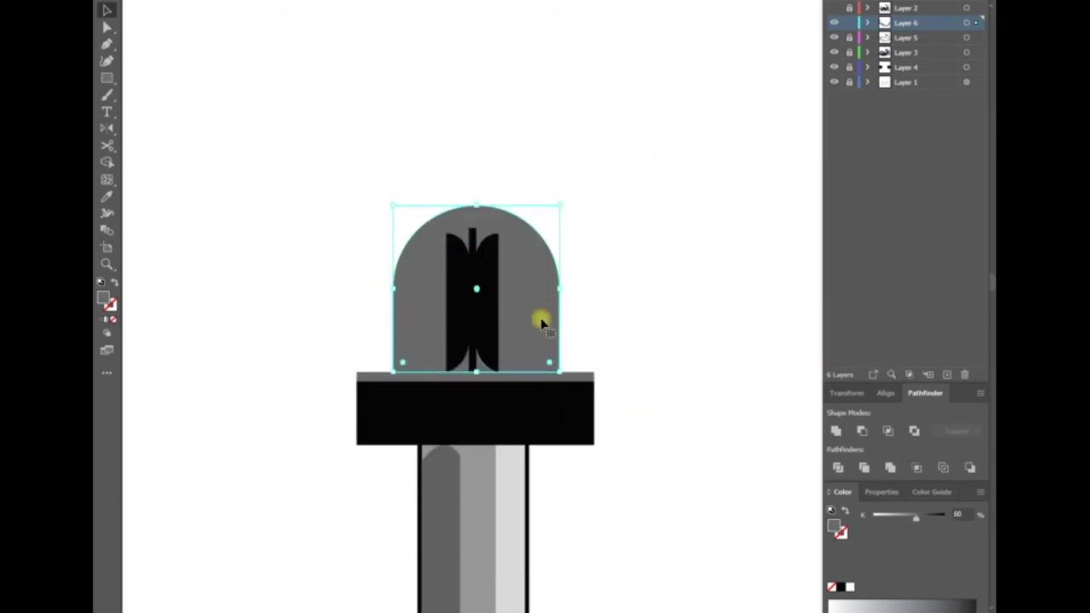
{"action": "key", "text": "ctrl+shift+a"}
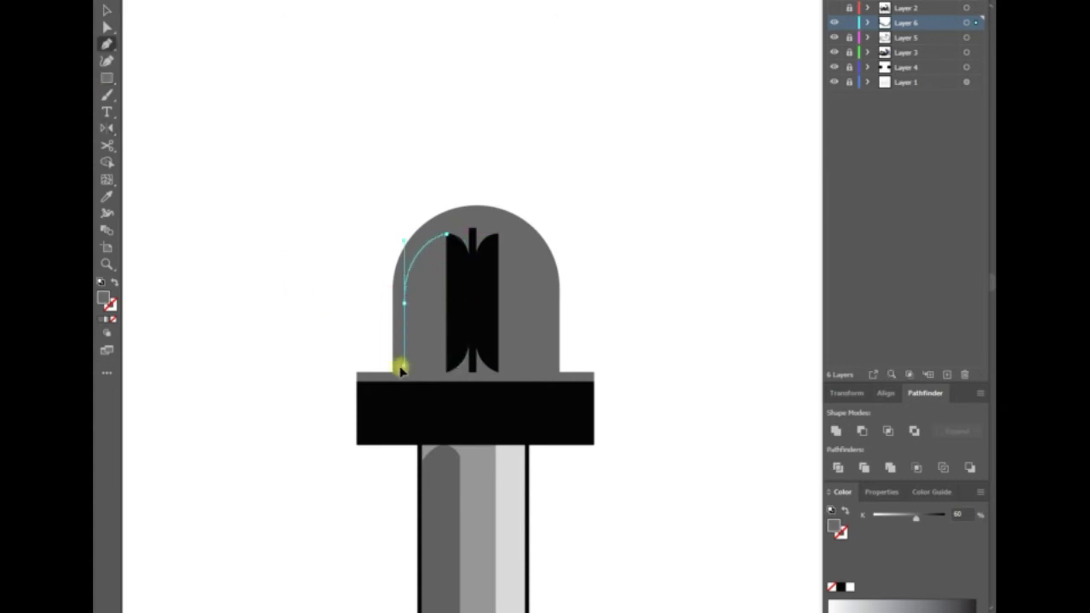
{"action": "key", "text": "ctrl+z"}
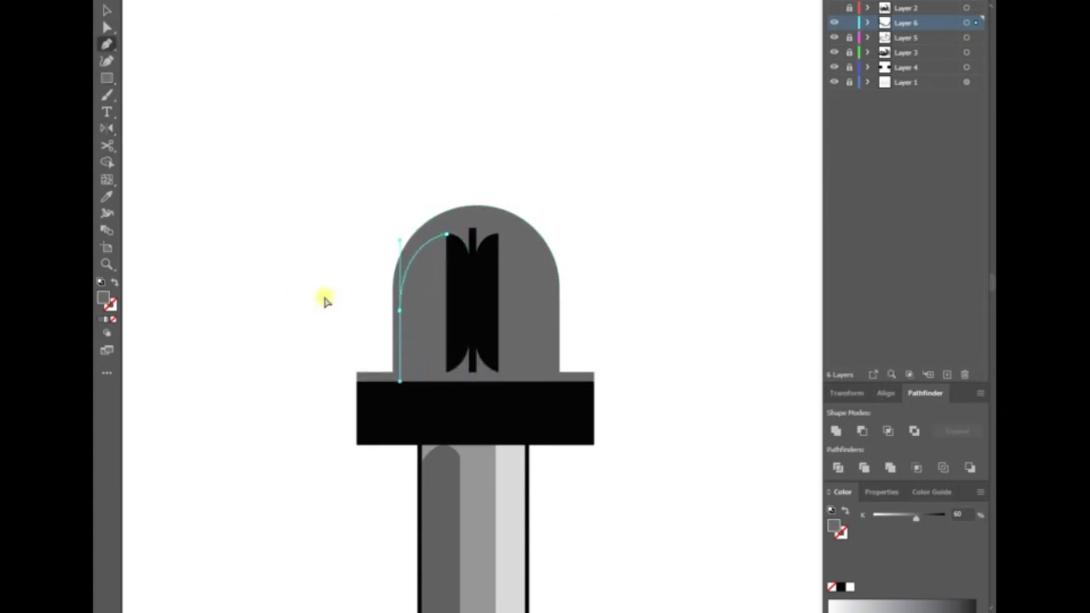
- Draw a tall ellipse left of the central bar and fill it blue in RGB mode
{"action": "left_click_drag", "start_coordinate": [414, 232], "coordinate": [473, 372]}
{"action": "key", "text": "v"}
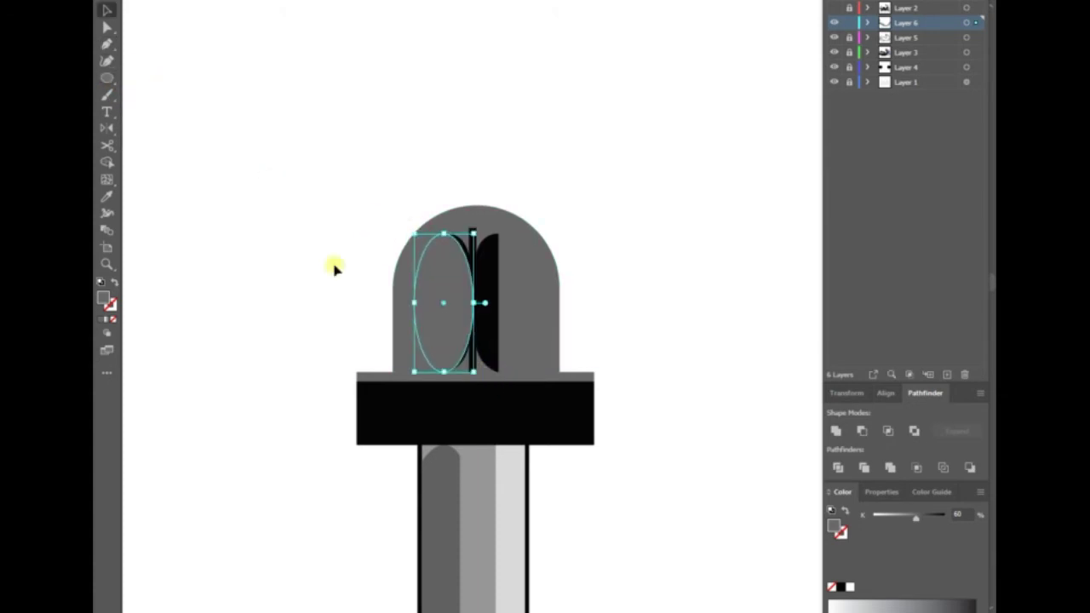
{"action": "double_click", "coordinate": [103, 300]}
{"action": "left_click", "coordinate": [703, 195]}
{"action": "left_click", "coordinate": [980, 491]}
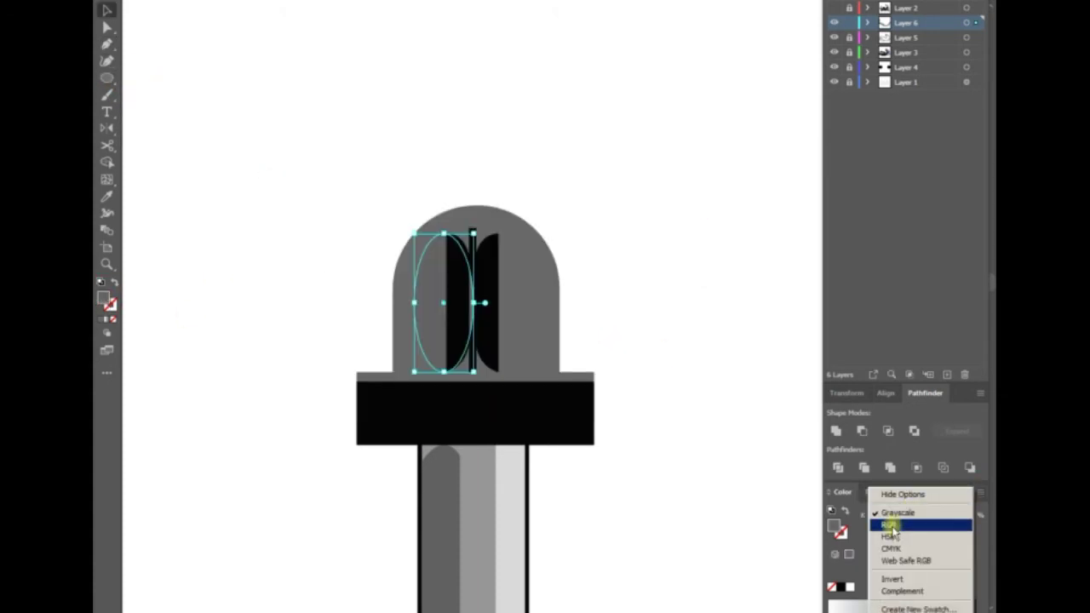
{"action": "left_click", "coordinate": [888, 531]}
- Cut the blue ellipse to a half and reflect a mirrored copy to the right
{"action": "key", "text": "a"}
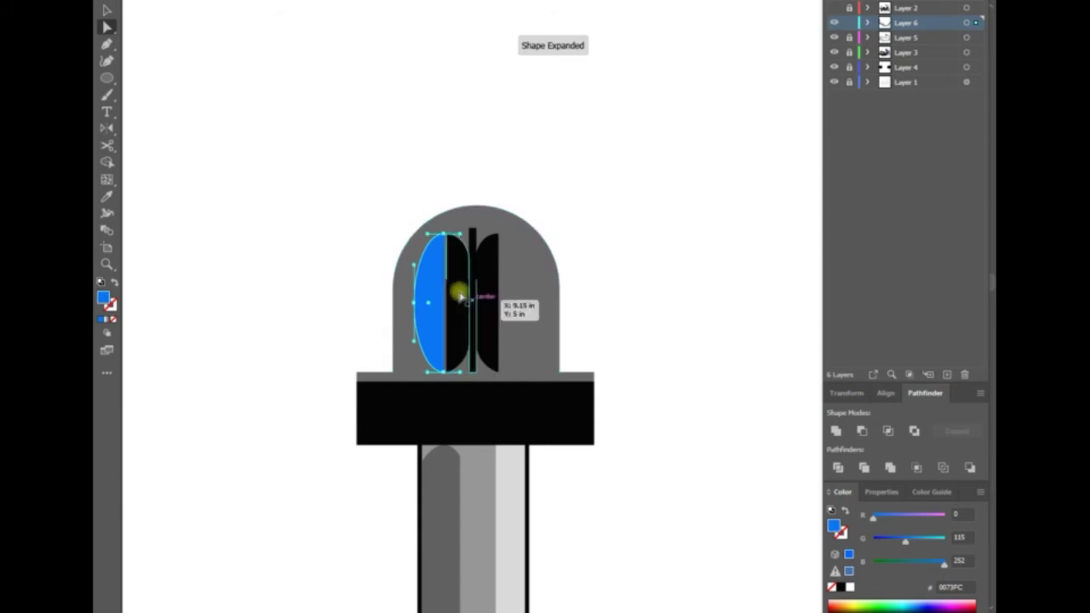
{"action": "key", "text": "p"}
{"action": "left_click", "coordinate": [460, 300]}
{"action": "right_click", "coordinate": [627, 292]}
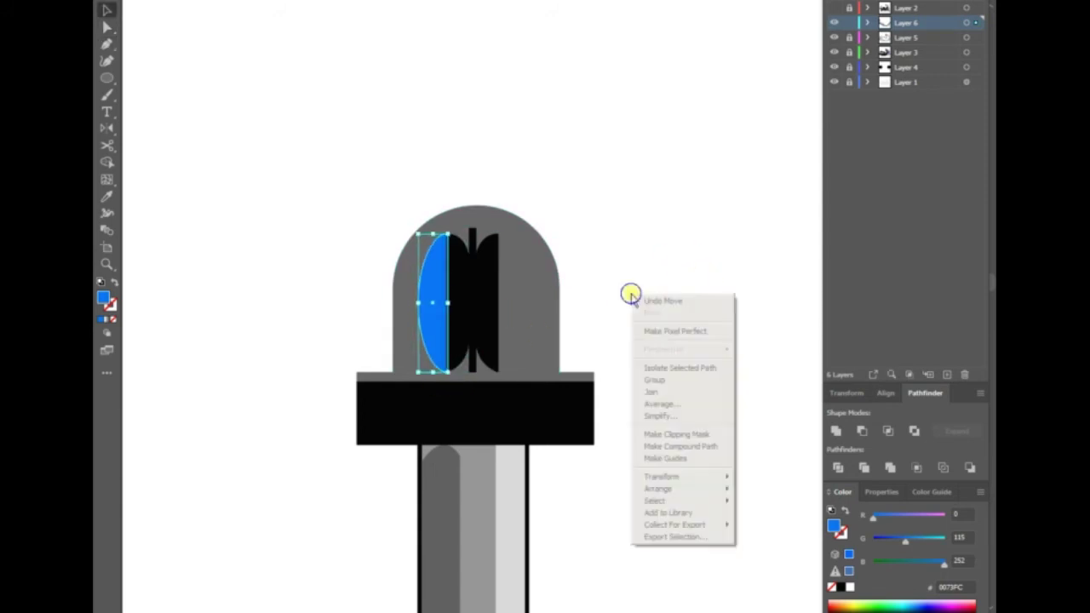
{"action": "left_click", "coordinate": [738, 516]}
{"action": "key", "text": "Return"}
{"action": "key", "text": "shift+Right"}
{"action": "key", "text": "shift+Right"}
{"action": "key", "text": "shift+Right"}
{"action": "key", "text": "shift+Right"}
{"action": "key", "text": "shift+Right"}
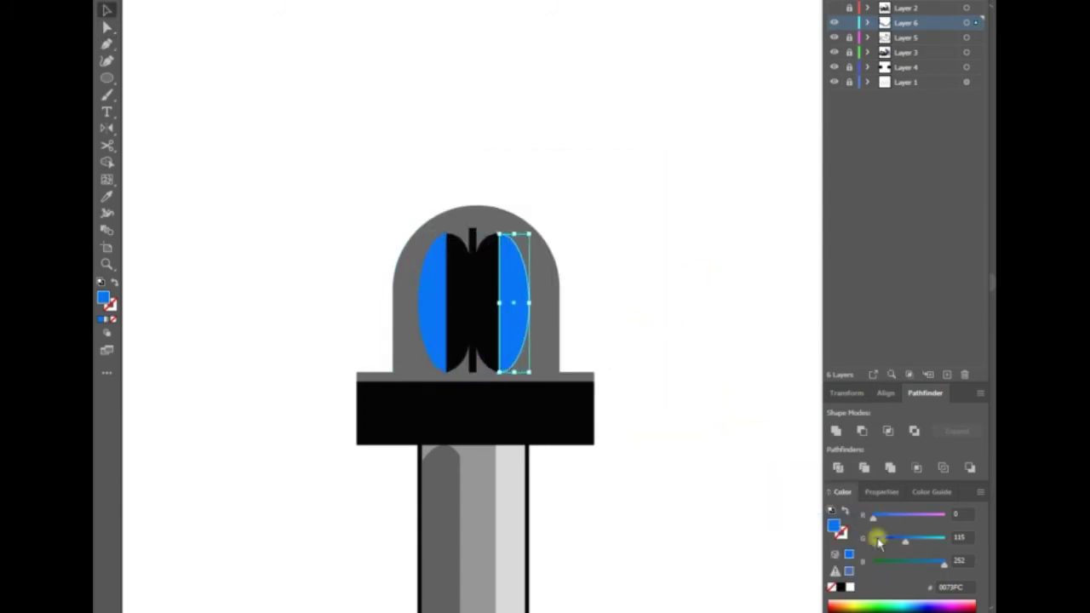
- Recolour the right half red, then copy the dome in place and give it a gradient fill
{"action": "double_click", "coordinate": [102, 299]}
{"action": "key", "text": "Return"}
{"action": "type", "text": "0"}
{"action": "key", "text": "Tab"}
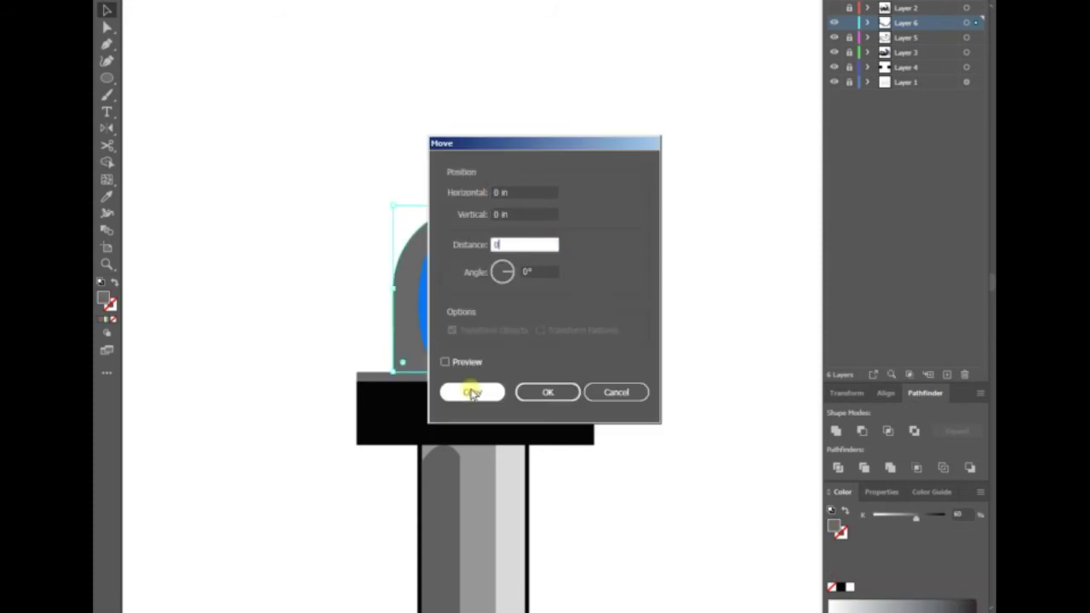
{"action": "left_click", "coordinate": [462, 390]}
{"action": "right_click", "coordinate": [467, 382]}
{"action": "left_click", "coordinate": [471, 376]}
{"action": "left_click", "coordinate": [108, 318]}
- Set the dome gradient's light end stop to 70% opacity
{"action": "left_click", "coordinate": [608, 489]}
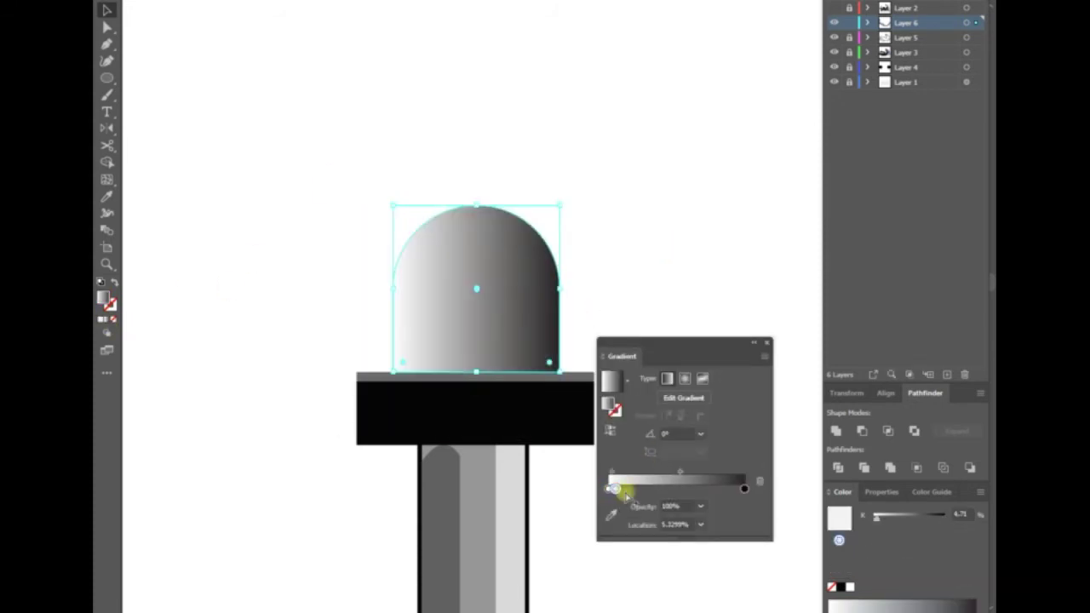
{"action": "left_click", "coordinate": [739, 489]}
{"action": "left_click", "coordinate": [700, 507]}
{"action": "left_click", "coordinate": [720, 436]}
{"action": "left_click", "coordinate": [700, 507]}
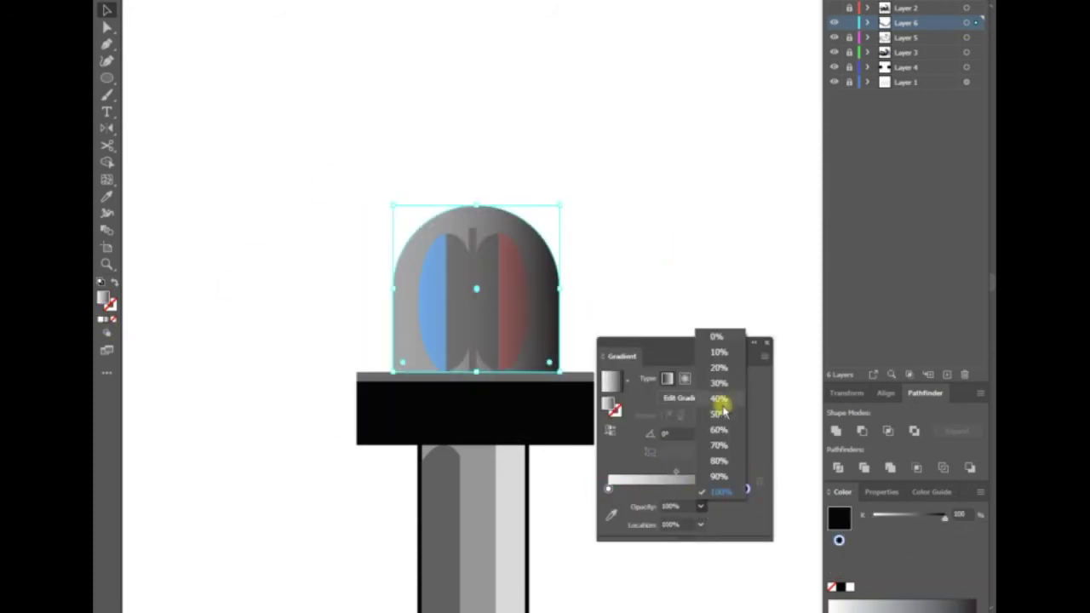
{"action": "left_click", "coordinate": [721, 407]}
{"action": "left_click", "coordinate": [700, 507]}
{"action": "left_click", "coordinate": [715, 379]}
{"action": "left_click", "coordinate": [699, 507]}
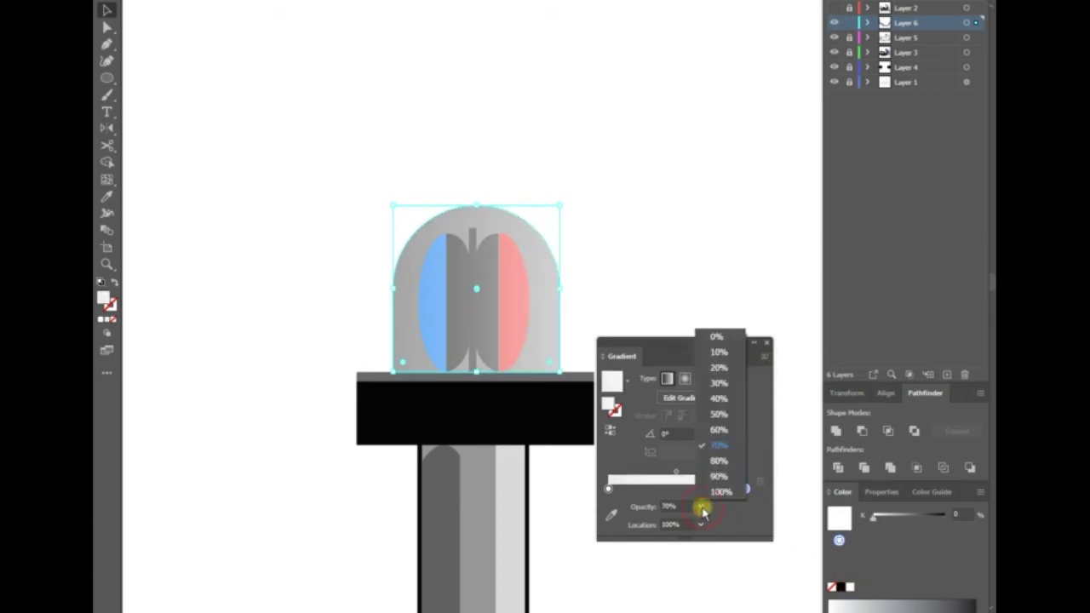
{"action": "left_click", "coordinate": [719, 392]}
{"action": "left_click", "coordinate": [766, 342]}
- Enlarge the dome onto the black base and pen a curved grey shade across the base
{"action": "scroll", "coordinate": [669, 377], "scroll_direction": "down", "scroll_amount": 3}
{"action": "scroll", "coordinate": [449, 359], "scroll_direction": "down", "scroll_amount": 3}
{"action": "scroll", "coordinate": [449, 358], "scroll_direction": "up", "scroll_amount": 5}
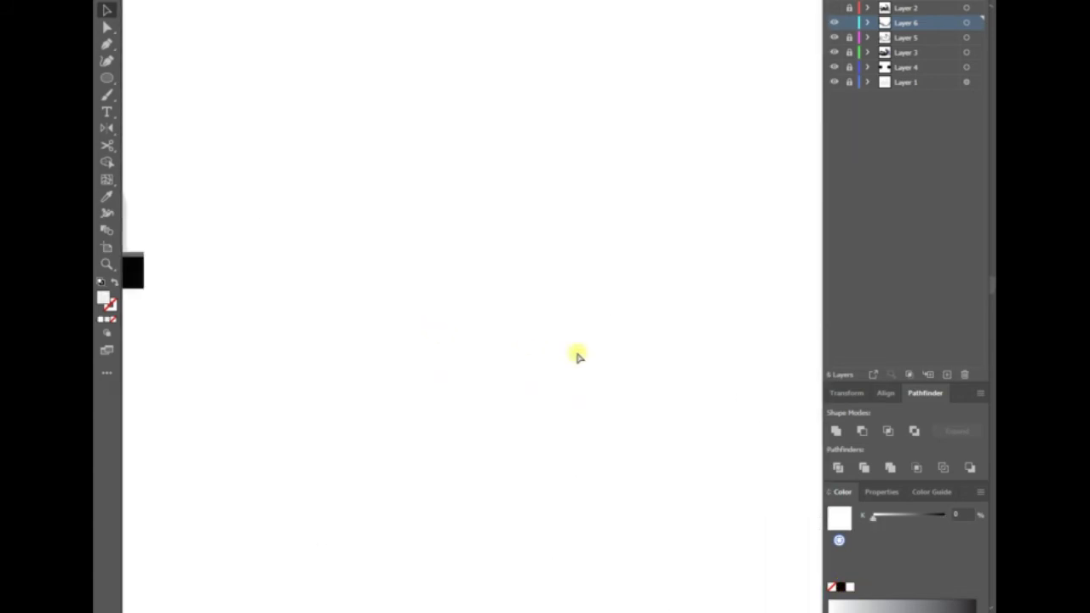
{"action": "scroll", "coordinate": [576, 353], "scroll_direction": "up", "scroll_amount": 3}
{"action": "left_click", "coordinate": [559, 433]}
{"action": "left_click_drag", "start_coordinate": [456, 337], "coordinate": [408, 306]}
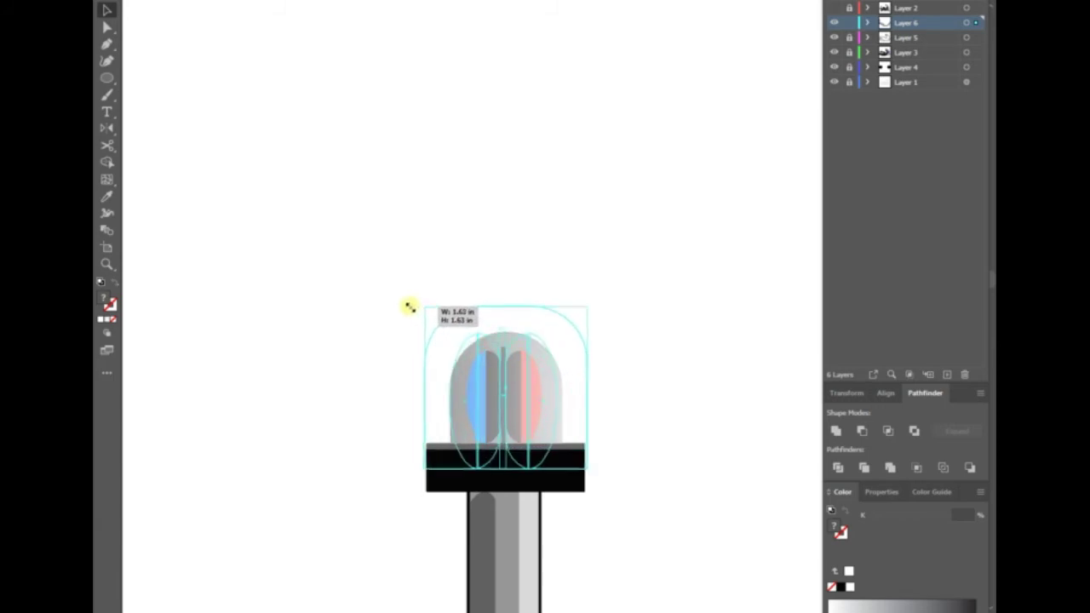
{"action": "left_click_drag", "start_coordinate": [508, 357], "coordinate": [509, 389]}
{"action": "left_click", "coordinate": [641, 461]}
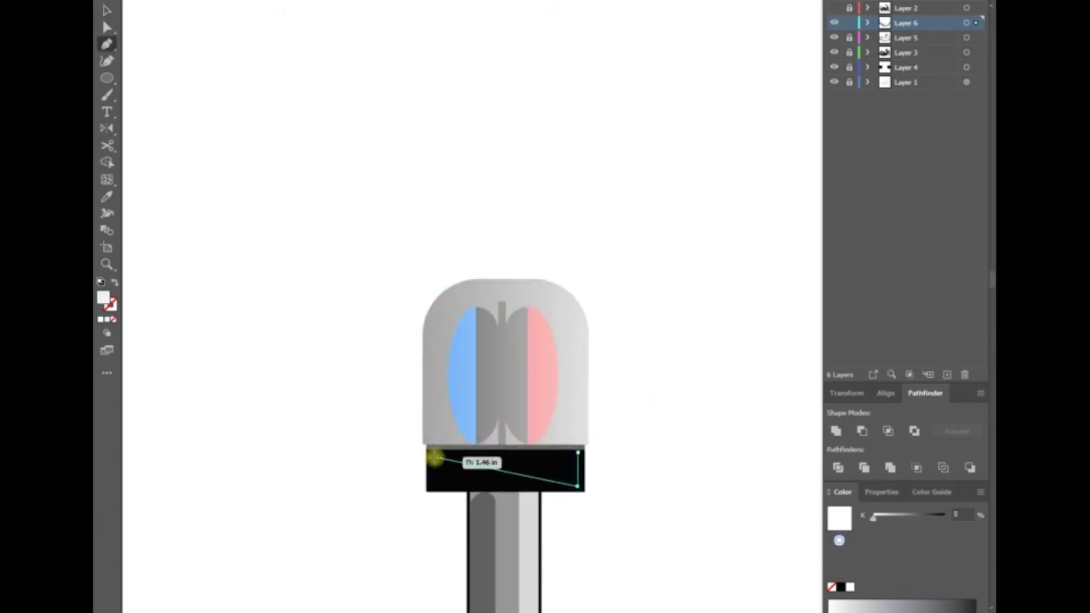
{"action": "left_click_drag", "start_coordinate": [435, 451], "coordinate": [374, 451]}
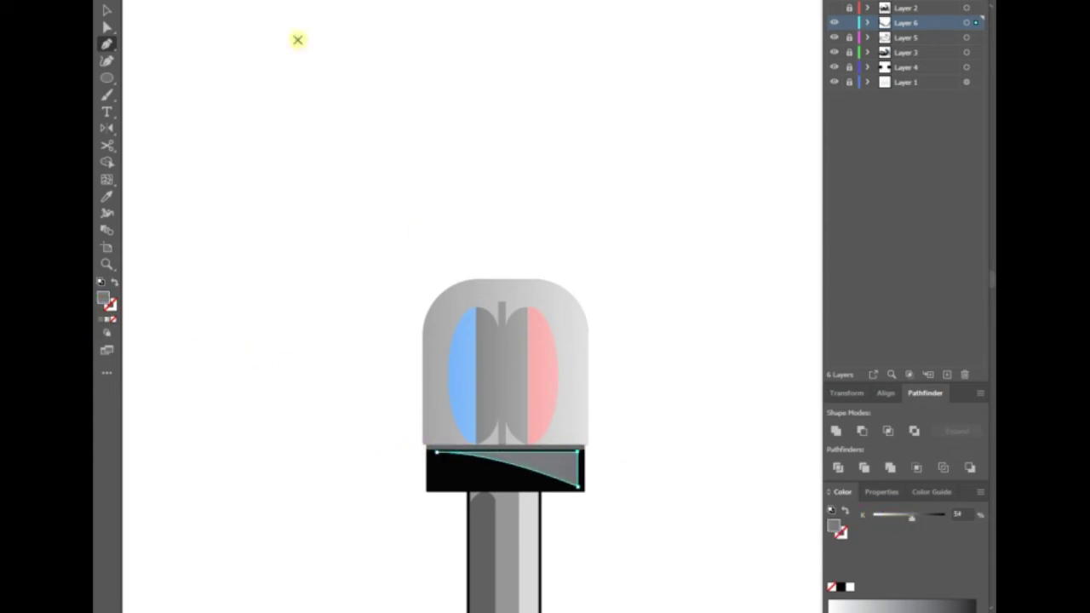
{"action": "key", "text": "ctrl+0"}
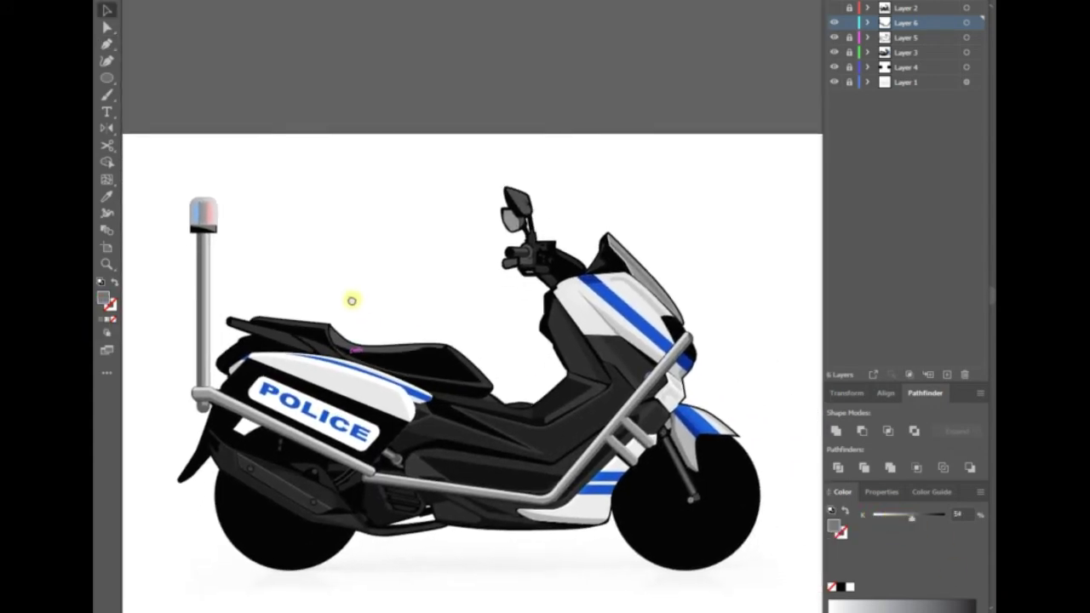
- Curve a dark-grey strip along the rear fender and send it behind the bumper bar
{"action": "scroll", "coordinate": [432, 275], "scroll_direction": "up", "scroll_amount": 5}
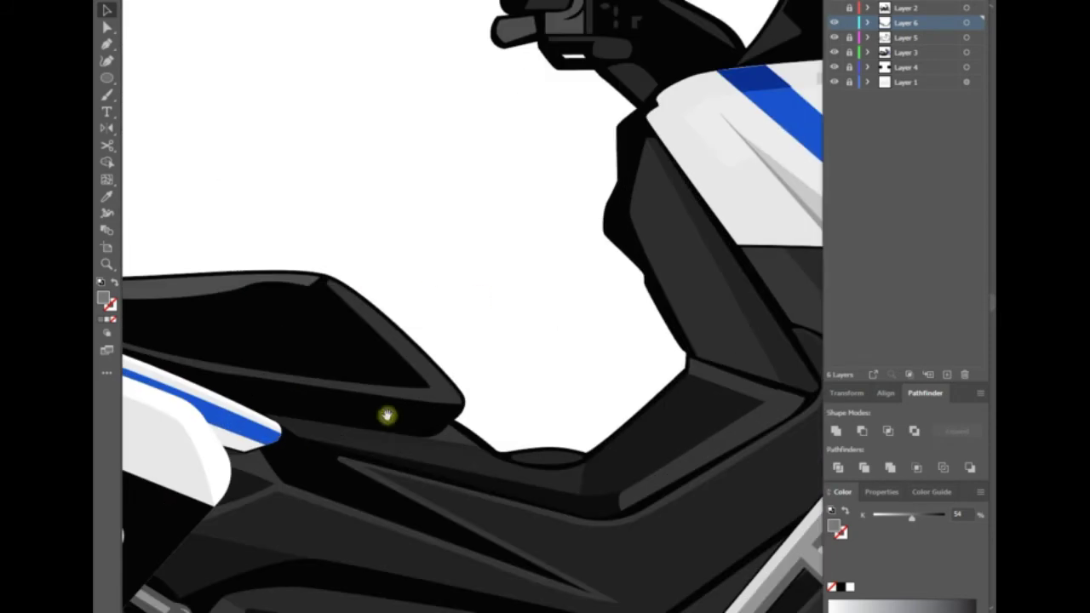
{"action": "scroll", "coordinate": [564, 567], "scroll_direction": "up", "scroll_amount": 3}
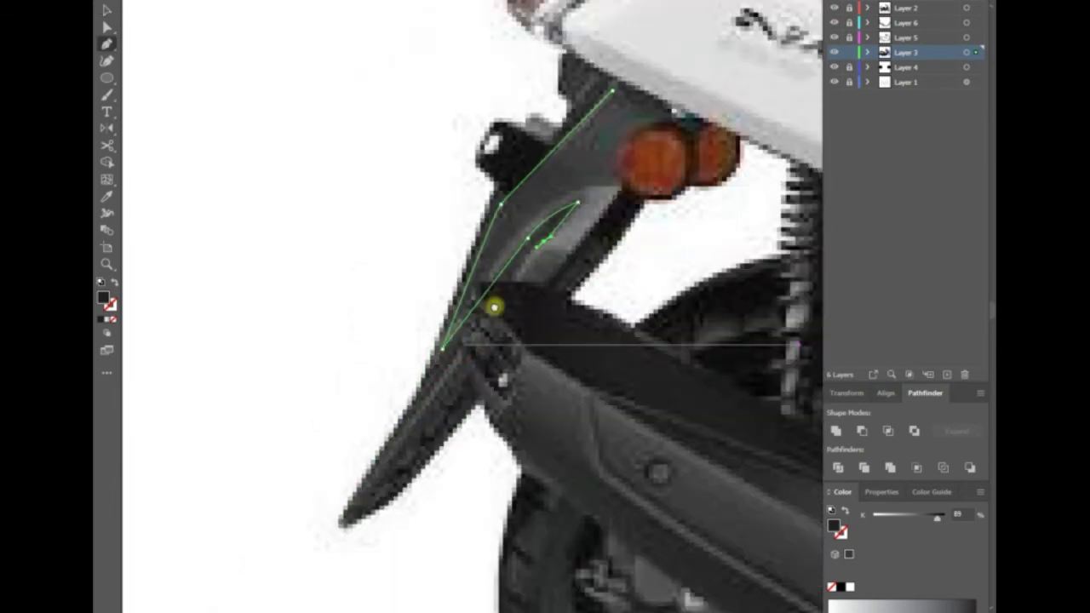
{"action": "scroll", "coordinate": [494, 307], "scroll_direction": "down", "scroll_amount": 2}
{"action": "scroll", "coordinate": [426, 446], "scroll_direction": "up", "scroll_amount": 3}
{"action": "left_click_drag", "start_coordinate": [521, 271], "coordinate": [557, 252]}
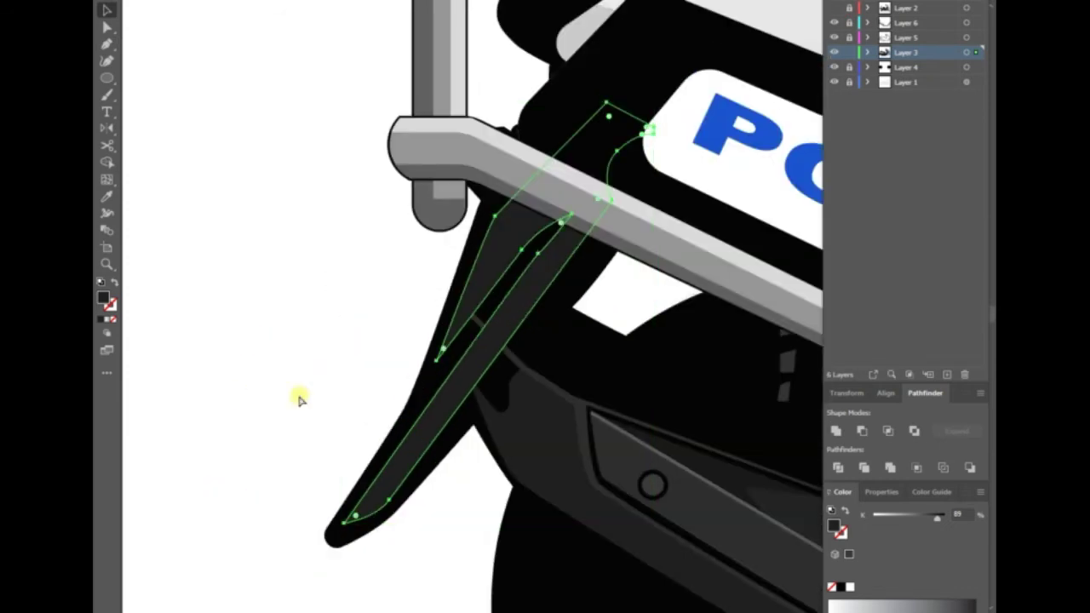
{"action": "scroll", "coordinate": [299, 397], "scroll_direction": "up", "scroll_amount": 1}
{"action": "right_click", "coordinate": [299, 397]}
{"action": "left_click", "coordinate": [213, 387]}
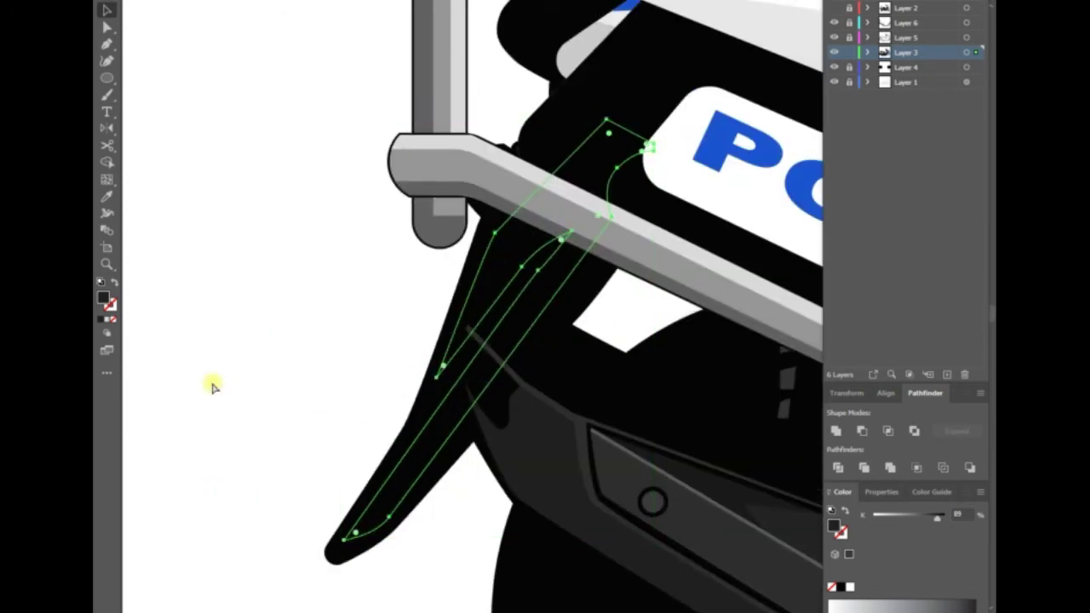
{"action": "left_click", "coordinate": [213, 387]}
- Add a cornered shading patch on the rear fender
{"action": "scroll", "coordinate": [208, 395], "scroll_direction": "up", "scroll_amount": 3}
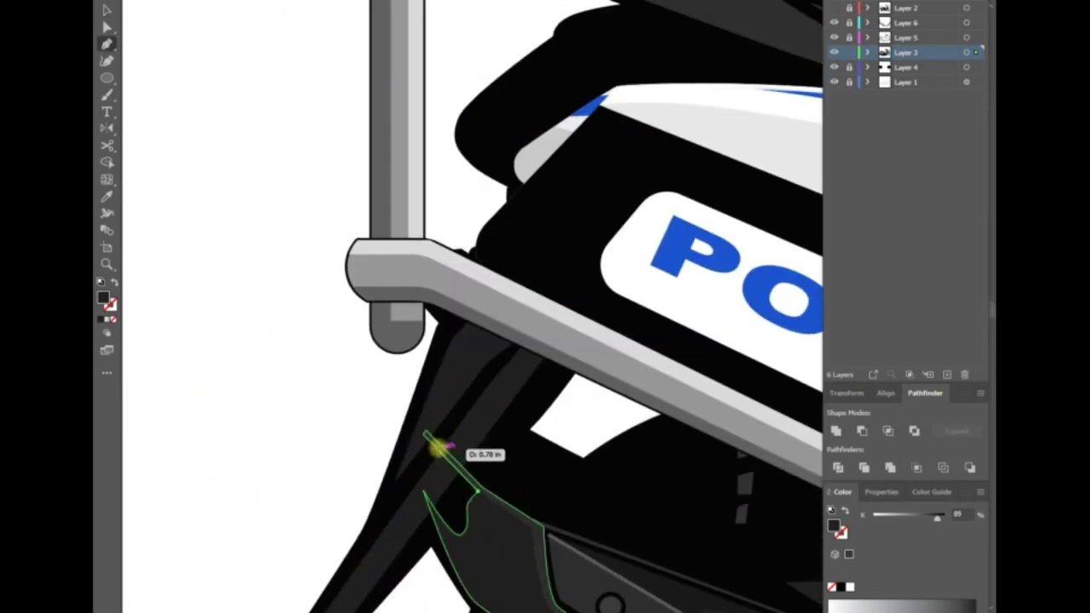
{"action": "left_click", "coordinate": [424, 433]}
{"action": "key", "text": "v"}
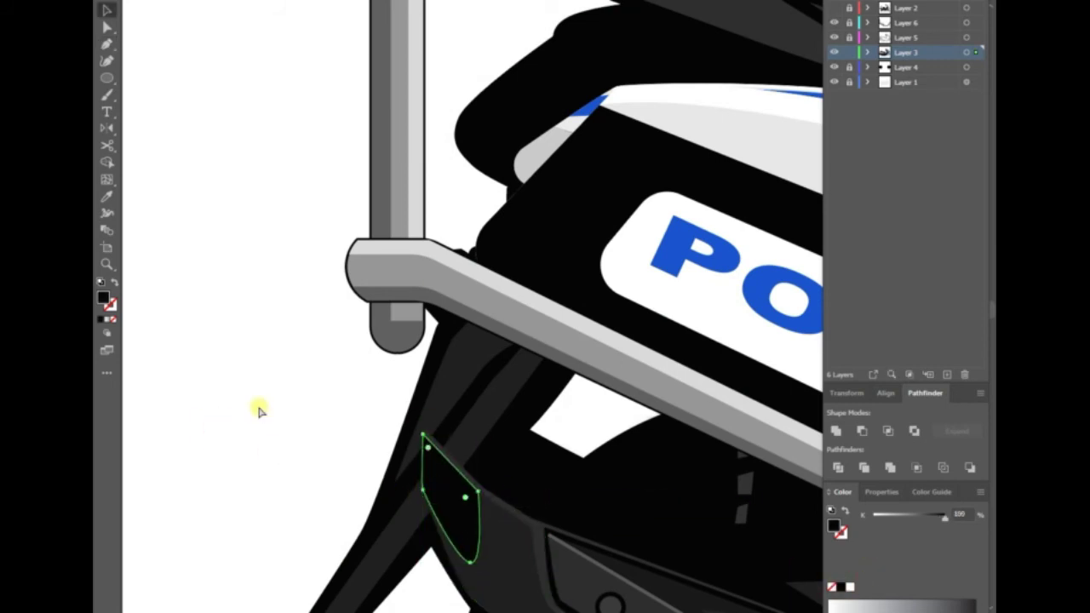
{"action": "scroll", "coordinate": [258, 409], "scroll_direction": "down", "scroll_amount": 3}
{"action": "scroll", "coordinate": [358, 401], "scroll_direction": "up", "scroll_amount": 2}
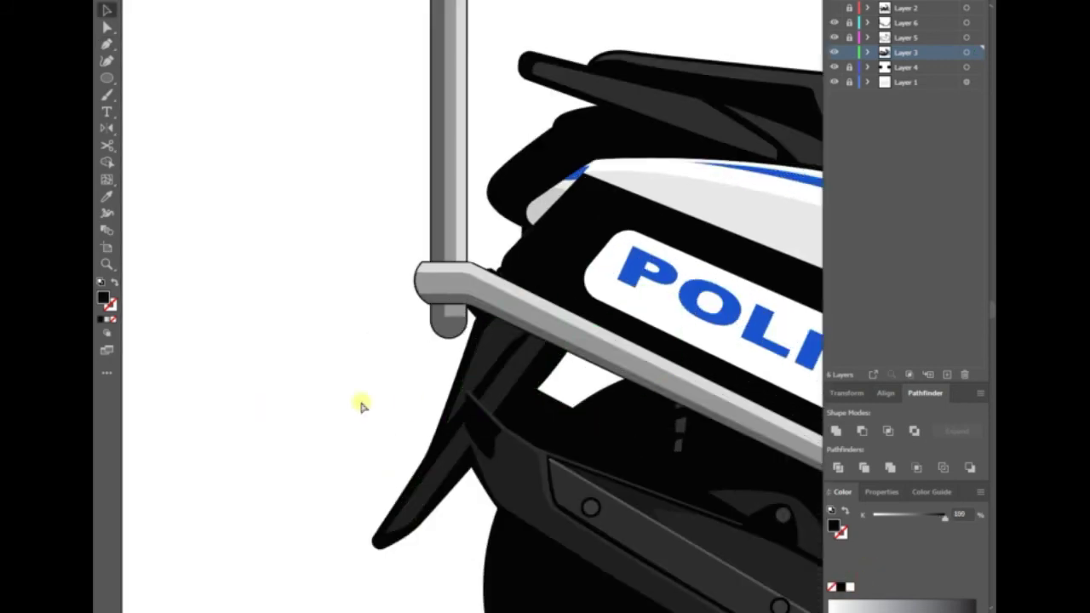
{"action": "scroll", "coordinate": [340, 409], "scroll_direction": "up", "scroll_amount": 2}
- Pen-draw a shade shape under the bumper, curving its edge up toward the bar
{"action": "key", "text": "p"}
{"action": "left_click", "coordinate": [398, 487]}
{"action": "left_click_drag", "start_coordinate": [518, 311], "coordinate": [540, 300]}
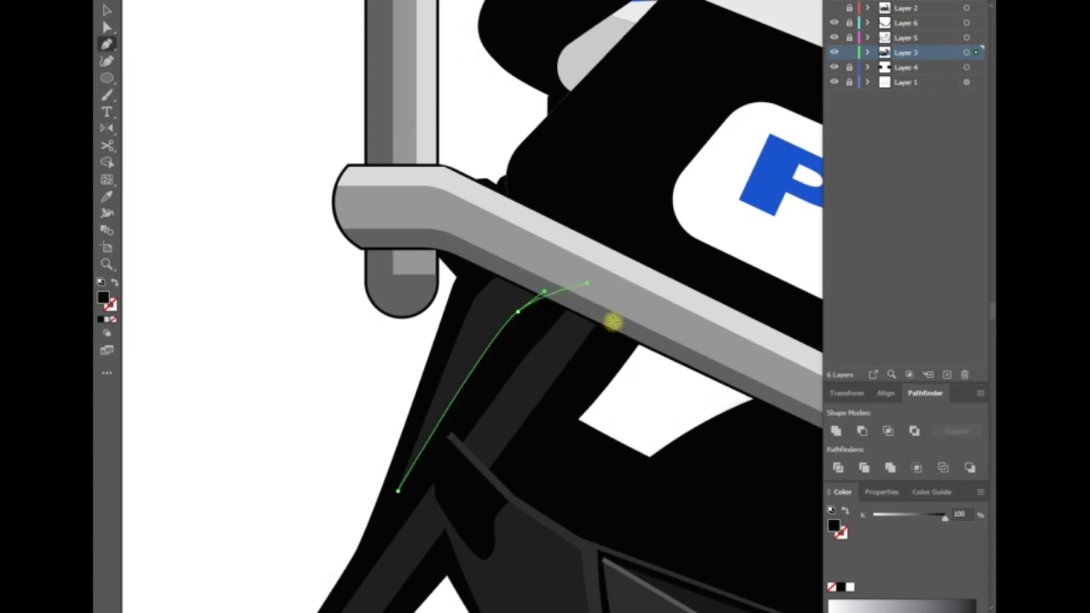
{"action": "scroll", "coordinate": [613, 321], "scroll_direction": "down", "scroll_amount": 3}
{"action": "left_click", "coordinate": [425, 260]}
{"action": "scroll", "coordinate": [270, 399], "scroll_direction": "up", "scroll_amount": 3}
- Duplicate and divide the shade shape, then ungroup the resulting pieces
{"action": "left_click", "coordinate": [526, 312]}
{"action": "key", "text": "v"}
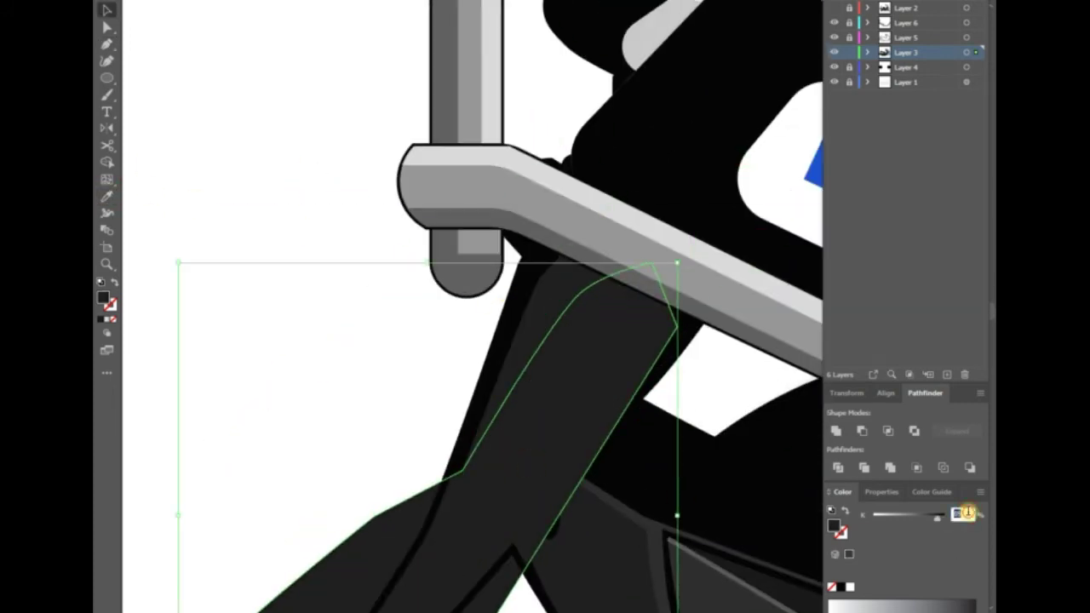
{"action": "left_click", "coordinate": [962, 515]}
{"action": "type", "text": "82"}
{"action": "key", "text": "Return"}
{"action": "key", "text": "Return"}
{"action": "right_click", "coordinate": [286, 398]}
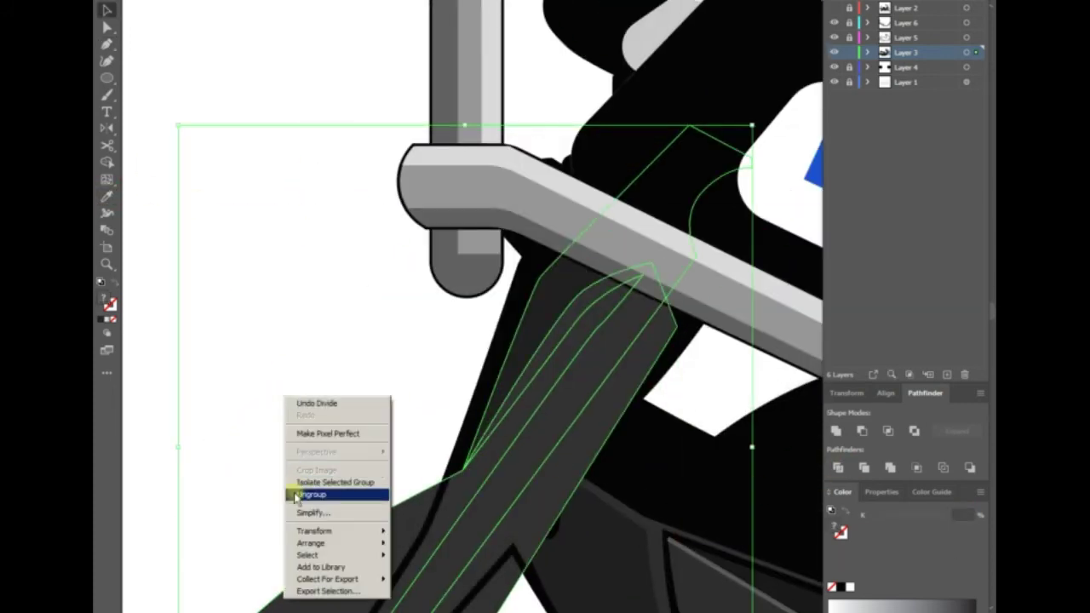
{"action": "left_click", "coordinate": [311, 494]}
{"action": "left_click", "coordinate": [281, 387]}
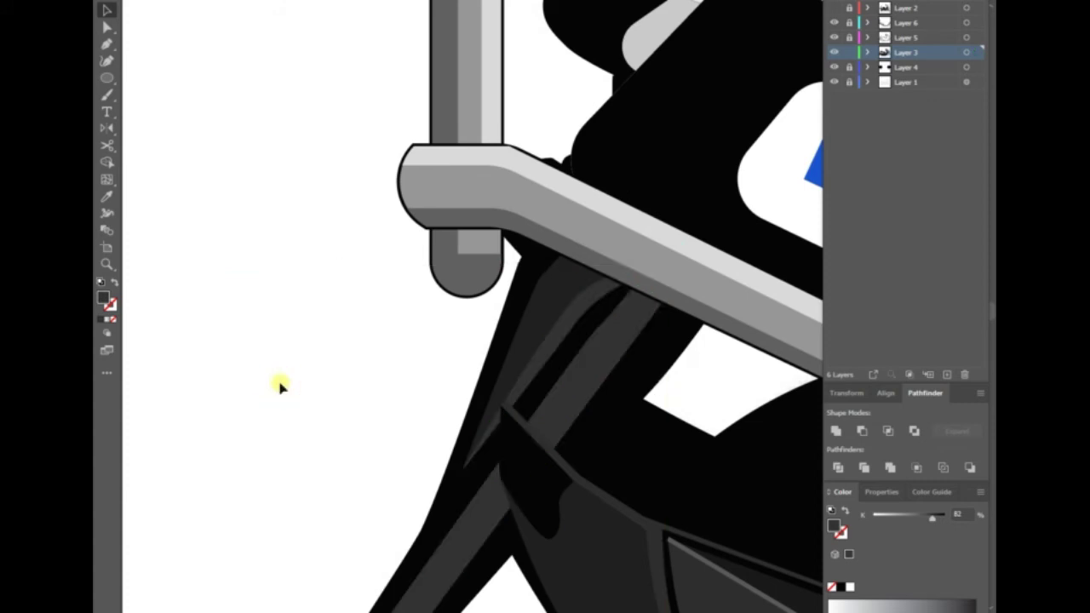
{"action": "scroll", "coordinate": [419, 409], "scroll_direction": "up", "scroll_amount": 5}
- Zoom into the scooter's middle and resize the rear wheel's inner circle to 5.44 in
{"action": "scroll", "coordinate": [729, 99], "scroll_direction": "up", "scroll_amount": 3}
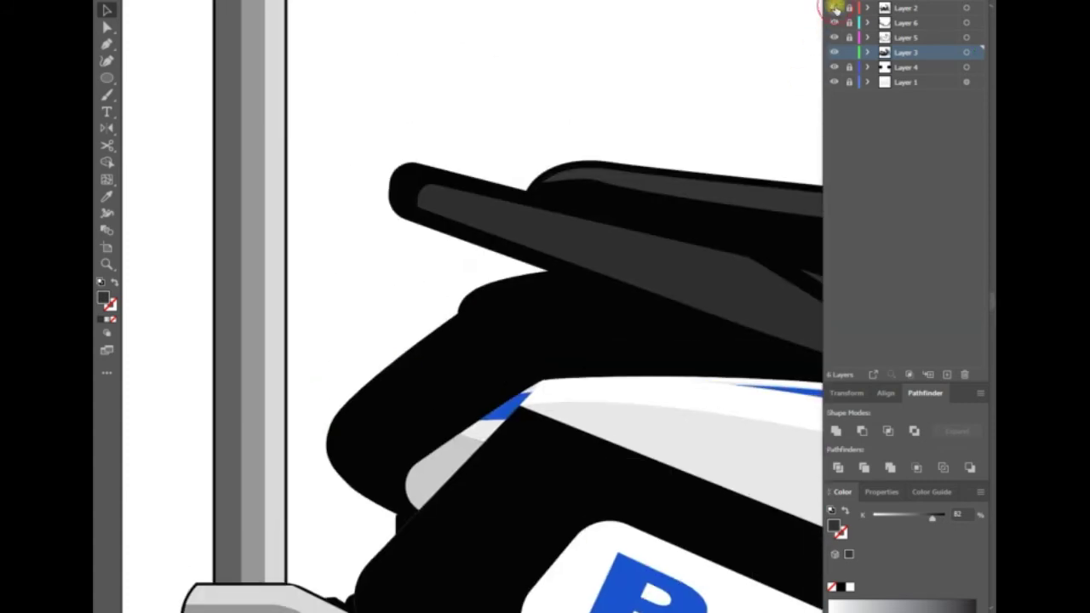
{"action": "key", "text": "p"}
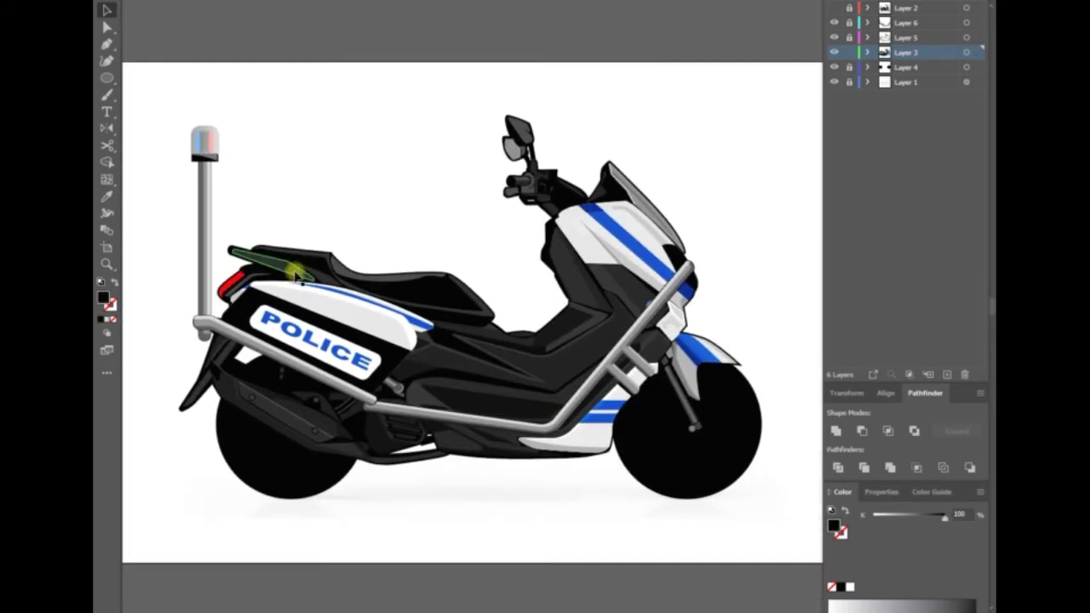
{"action": "key", "text": "ctrl+equal"}
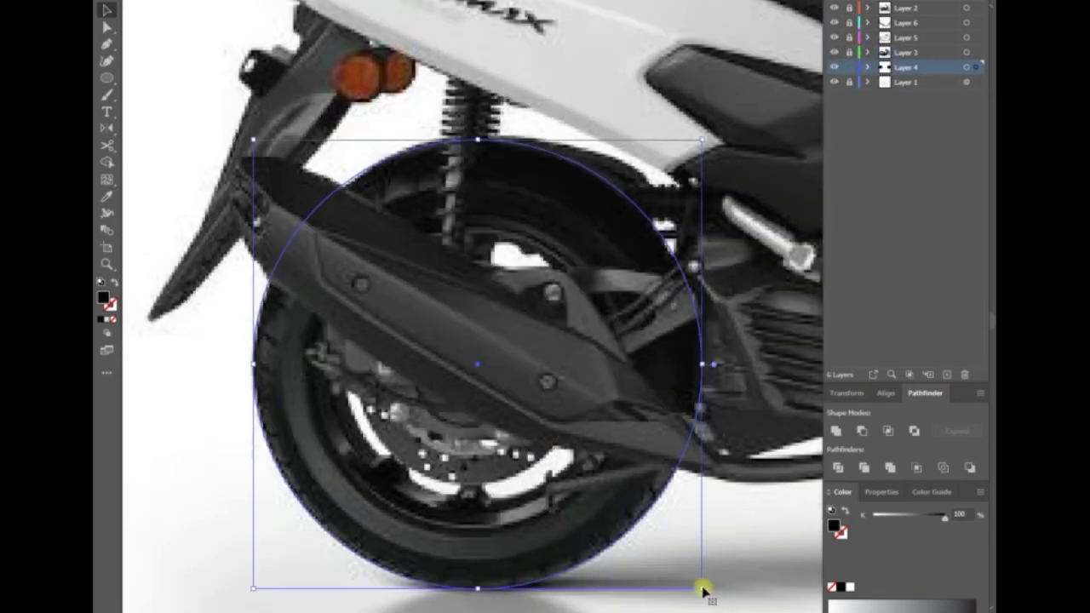
{"action": "left_click_drag", "start_coordinate": [703, 587], "coordinate": [613, 533]}
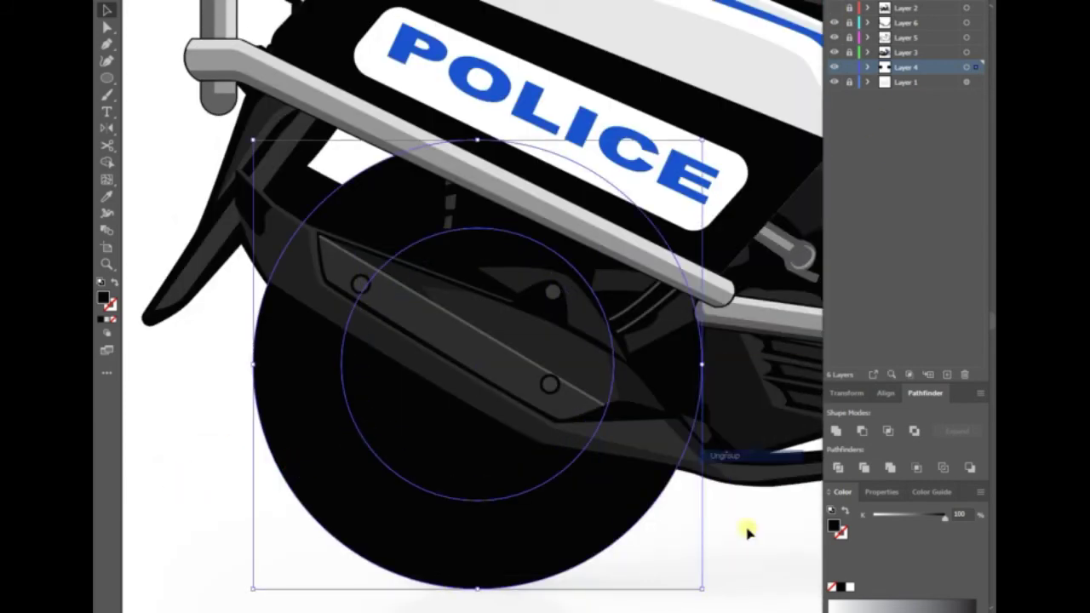
{"action": "scroll", "coordinate": [588, 187], "scroll_direction": "up", "scroll_amount": 5, "text": "alt"}
- Begin a Pen outline of the rear brake disc over the photo
{"action": "key", "text": "p"}
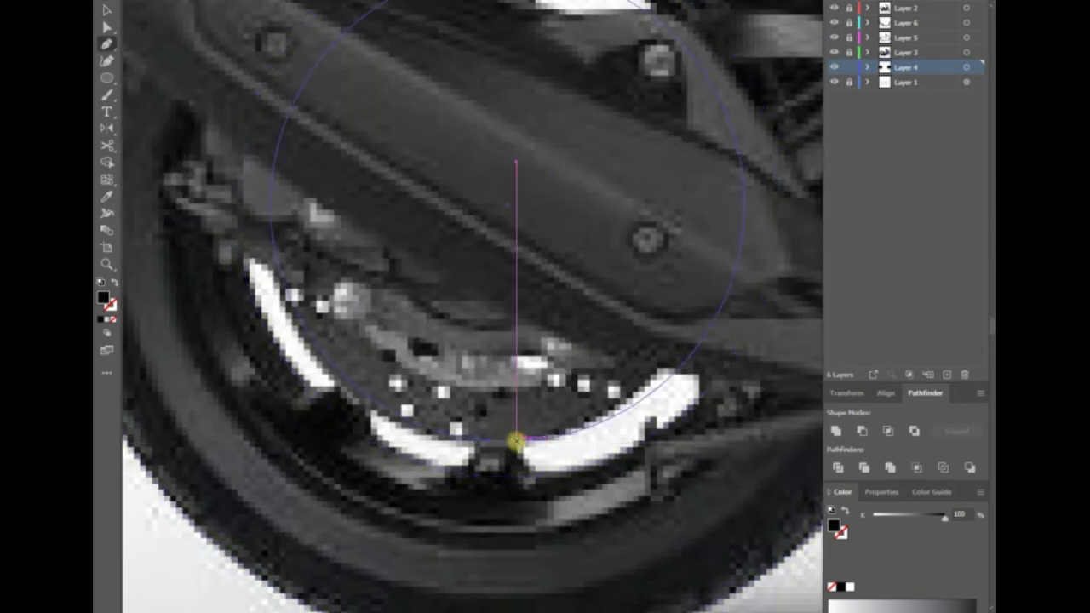
{"action": "left_click", "coordinate": [477, 438]}
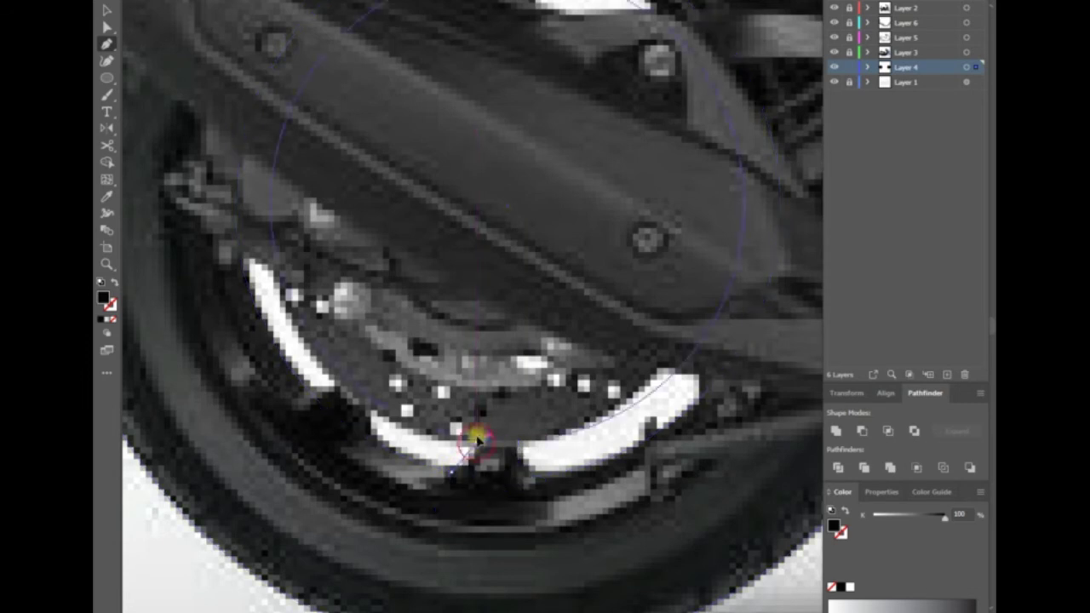
{"action": "left_click", "coordinate": [366, 439]}
{"action": "left_click", "coordinate": [274, 441]}
{"action": "left_click", "coordinate": [306, 387]}
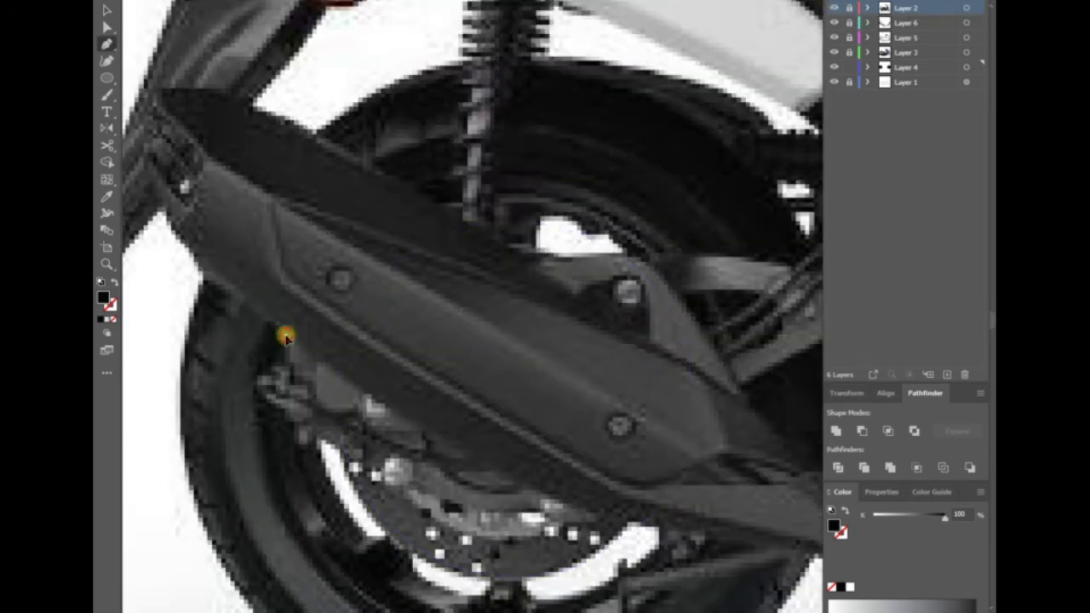
- Trace the rear brake caliper outline along the disc edge
{"action": "left_click", "coordinate": [286, 338]}
{"action": "left_click", "coordinate": [260, 367]}
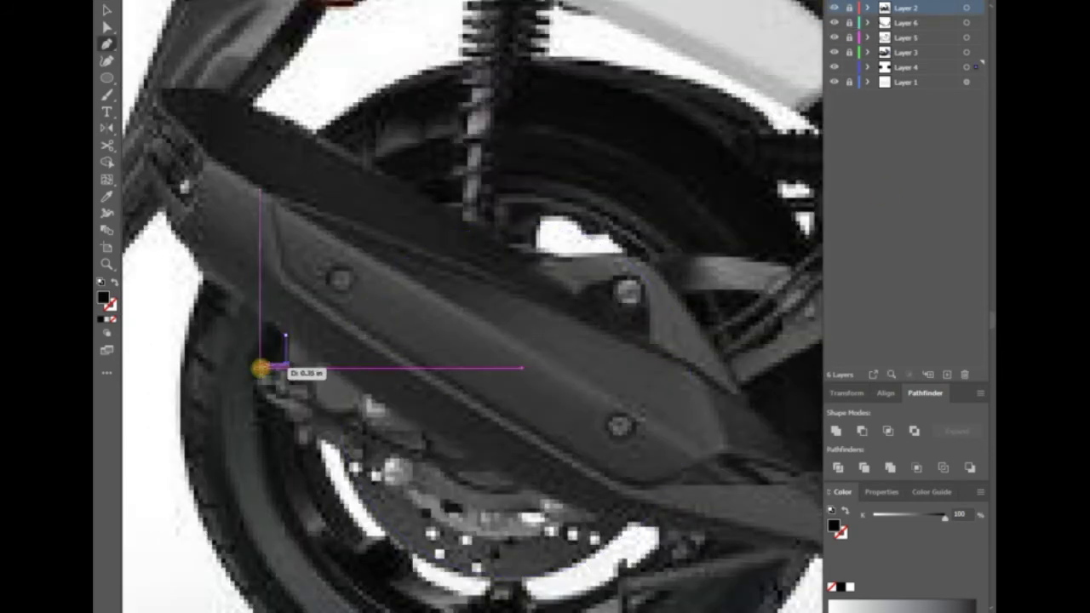
{"action": "left_click", "coordinate": [266, 402]}
{"action": "left_click", "coordinate": [305, 434]}
{"action": "left_click", "coordinate": [356, 467]}
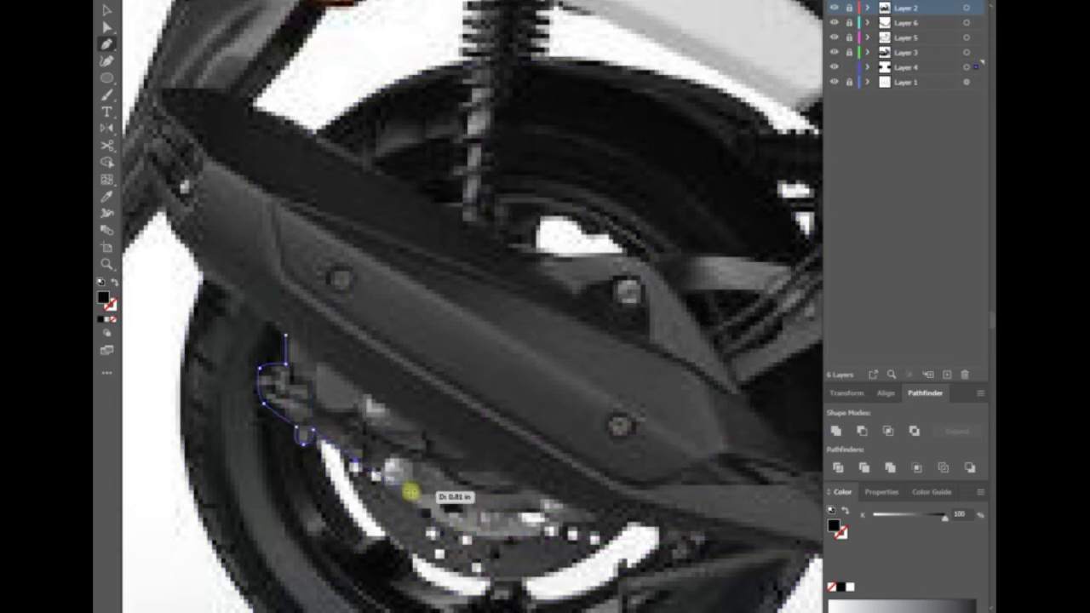
{"action": "left_click_drag", "start_coordinate": [532, 508], "coordinate": [551, 504]}
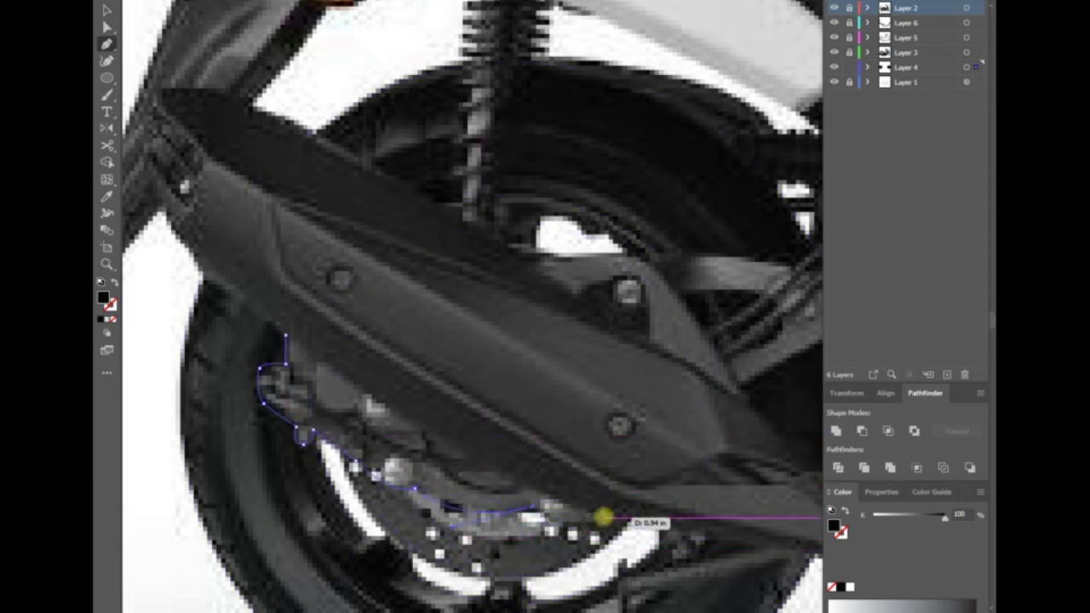
{"action": "left_click", "coordinate": [603, 514]}
{"action": "left_click", "coordinate": [464, 336]}
{"action": "left_click_drag", "start_coordinate": [297, 318], "coordinate": [394, 308]}
{"action": "left_click", "coordinate": [414, 340]}
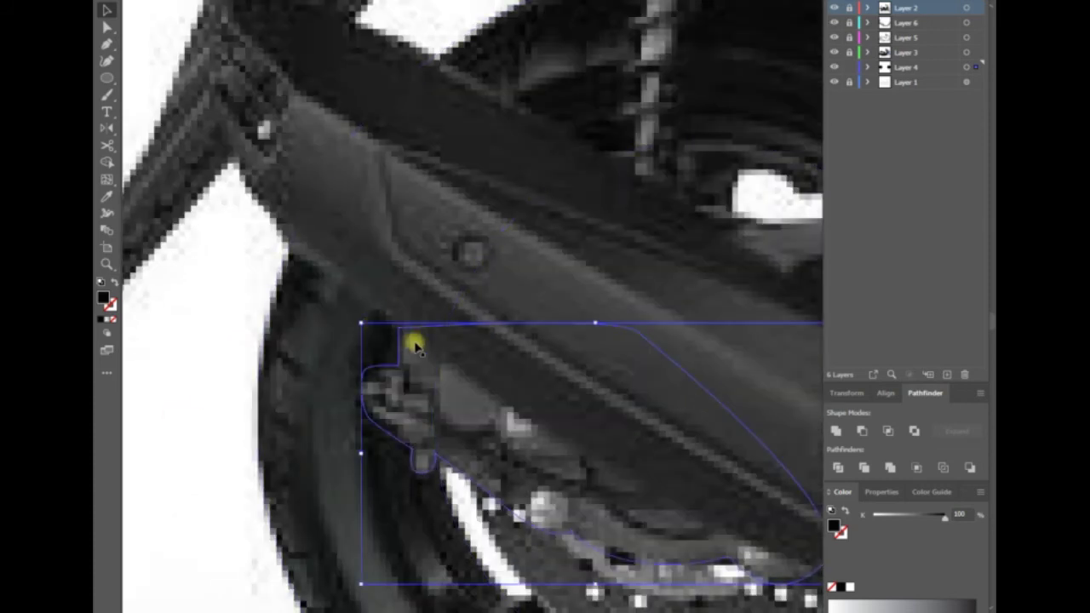
{"action": "left_click", "coordinate": [404, 312]}
- Draw a second curved caliper piece with the Pen tool
{"action": "key", "text": "p"}
{"action": "left_click", "coordinate": [429, 389]}
{"action": "scroll", "coordinate": [443, 408], "scroll_direction": "up", "scroll_amount": 1}
{"action": "left_click", "coordinate": [460, 426]}
{"action": "left_click", "coordinate": [494, 421]}
{"action": "left_click_drag", "start_coordinate": [531, 457], "coordinate": [388, 406]}
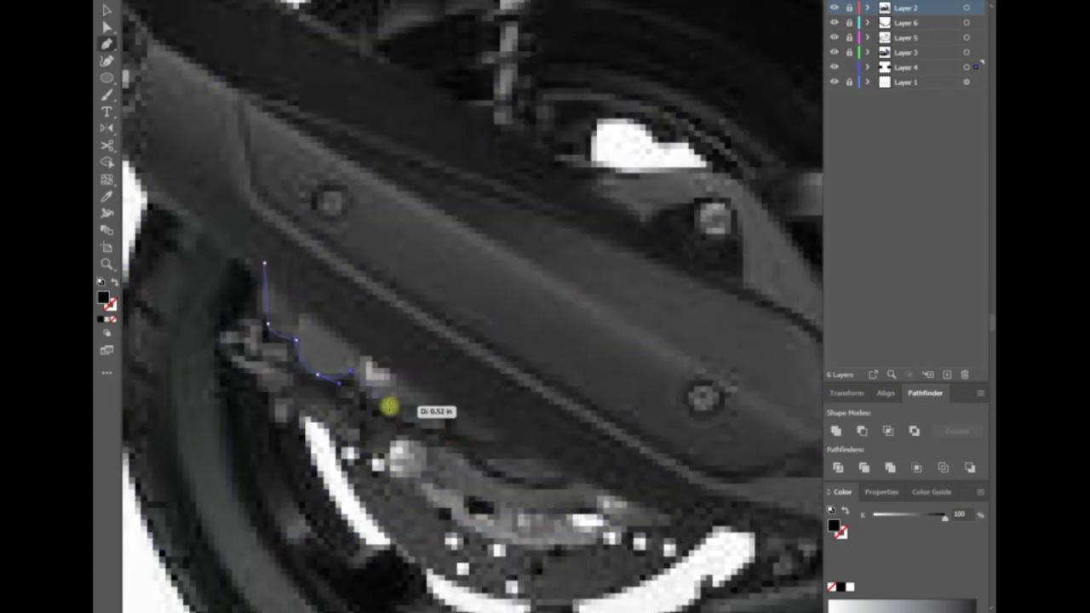
{"action": "left_click", "coordinate": [459, 436]}
{"action": "left_click", "coordinate": [545, 434]}
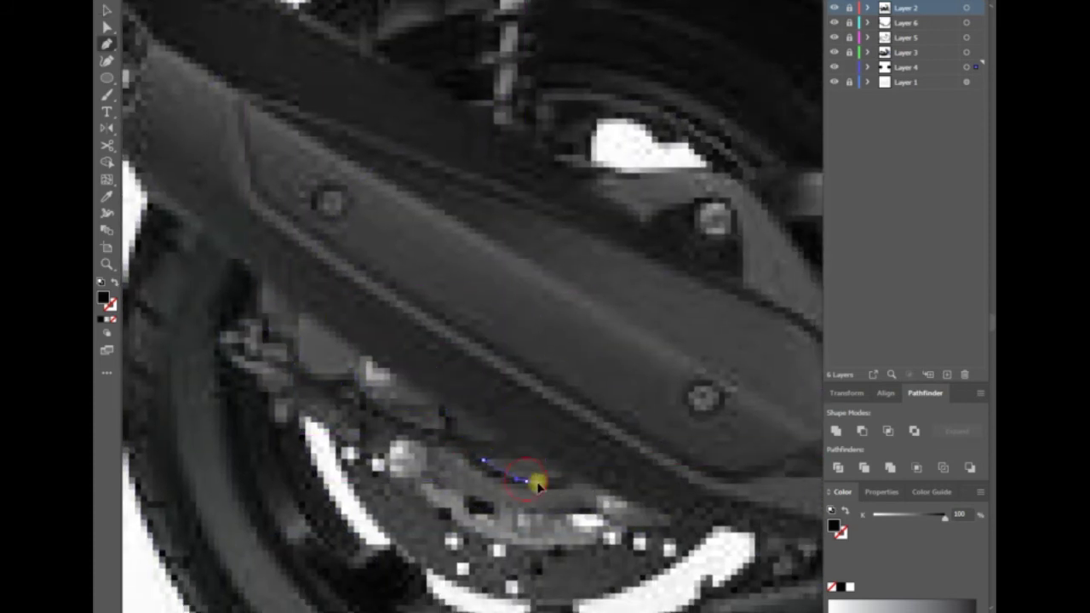
{"action": "scroll", "coordinate": [553, 447], "scroll_direction": "down", "scroll_amount": 5}
{"action": "scroll", "coordinate": [369, 312], "scroll_direction": "up", "scroll_amount": 2}
{"action": "scroll", "coordinate": [456, 354], "scroll_direction": "up", "scroll_amount": 2}
- Select the caliper pieces and compare them against the reference photo
{"action": "key", "text": "v"}
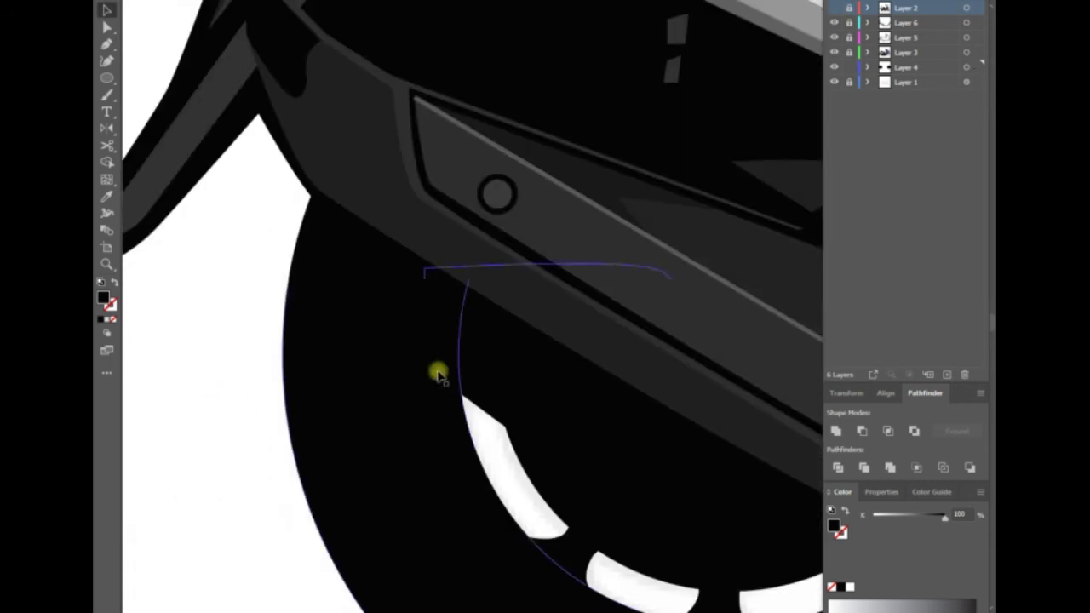
{"action": "left_click", "coordinate": [438, 372]}
{"action": "left_click", "coordinate": [681, 460], "text": "shift"}
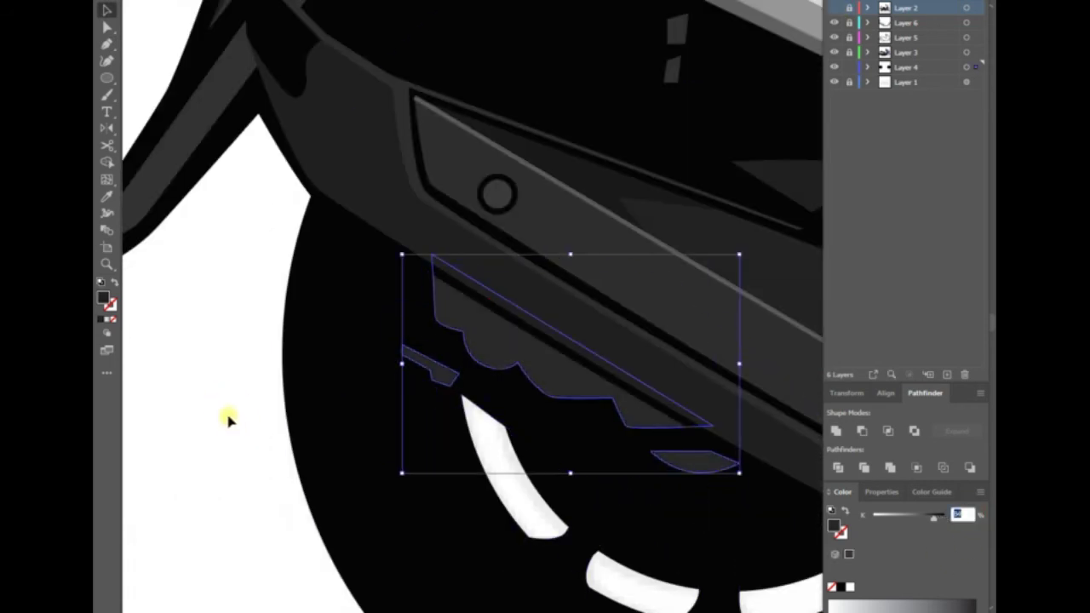
{"action": "left_click", "coordinate": [419, 332]}
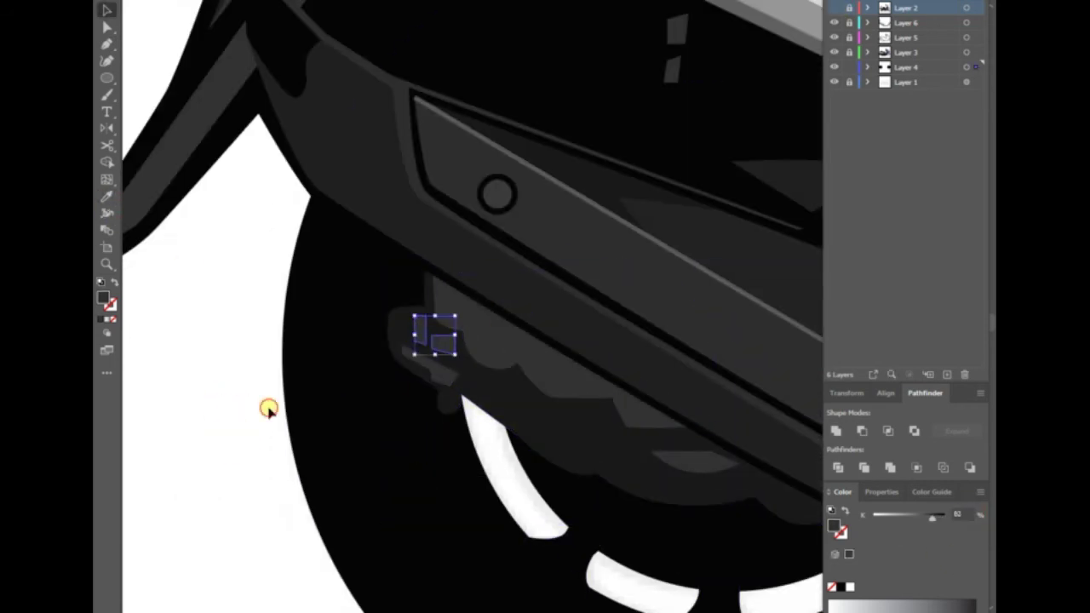
{"action": "scroll", "coordinate": [267, 409], "scroll_direction": "down", "scroll_amount": 5}
{"action": "left_click", "coordinate": [834, 7]}
{"action": "left_click", "coordinate": [833, 8]}
{"action": "scroll", "coordinate": [446, 541], "scroll_direction": "up", "scroll_amount": 5}
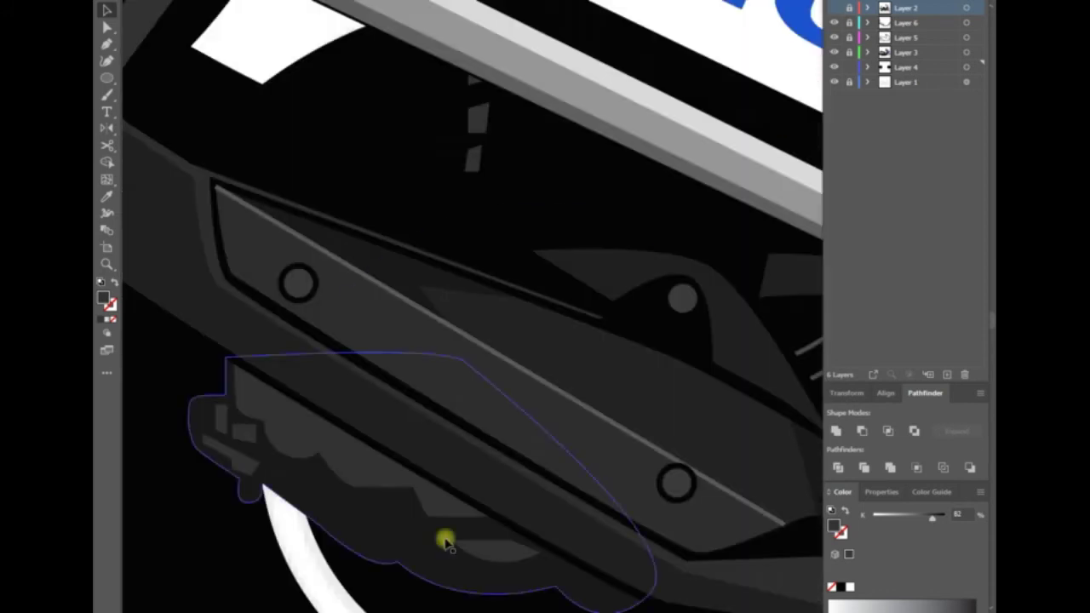
- Draw and close a small extra caliper shape
{"action": "key", "text": "p"}
{"action": "mouse_move", "coordinate": [420, 515]}
{"action": "left_mouse_down"}
{"action": "mouse_move", "coordinate": [405, 500]}
{"action": "mouse_move", "coordinate": [464, 485]}
{"action": "left_mouse_up"}
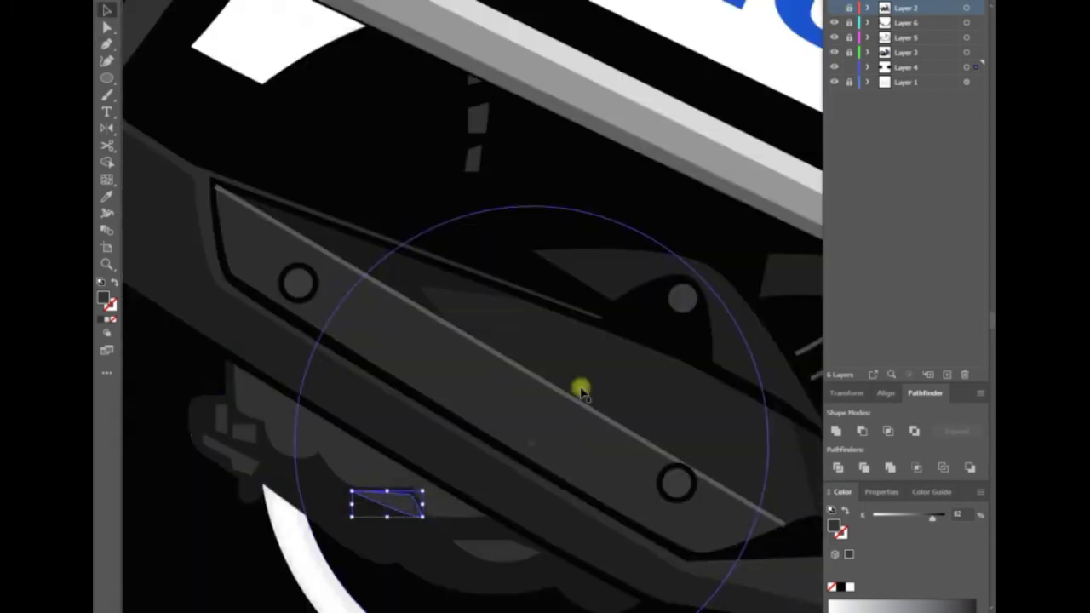
{"action": "left_click_drag", "start_coordinate": [408, 417], "coordinate": [585, 386]}
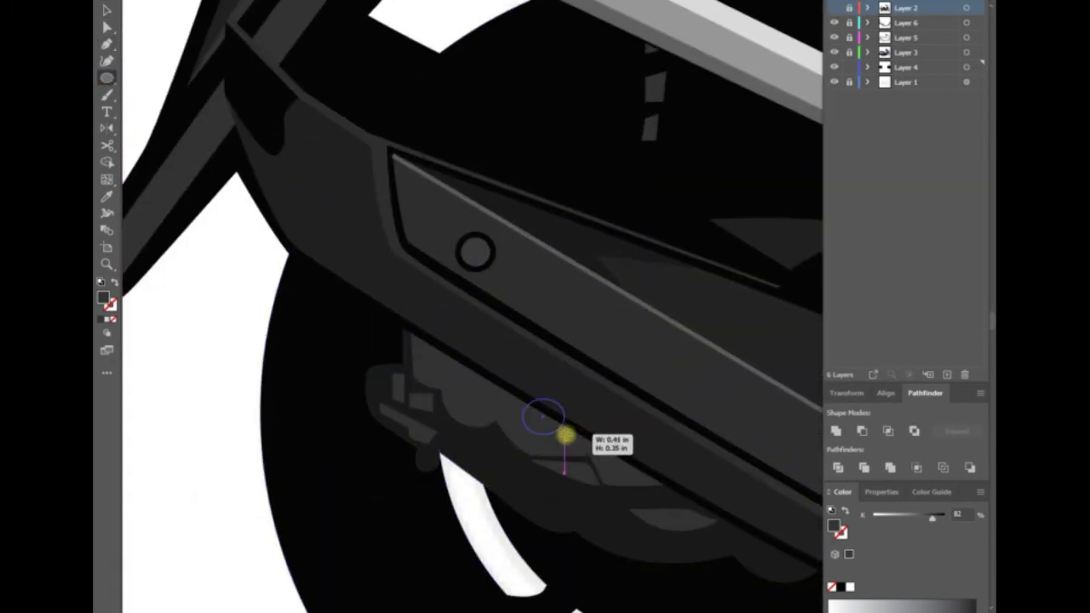
{"action": "left_click_drag", "start_coordinate": [565, 436], "coordinate": [562, 437]}
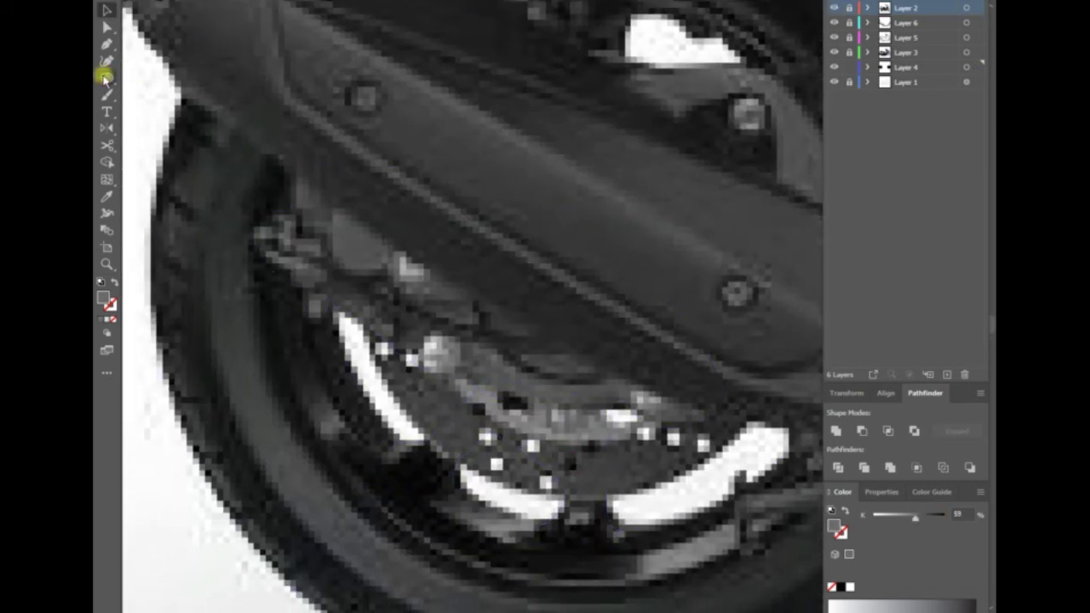
- Draw a tiny white ellipse hole and Alt-drag copies along the disc
{"action": "left_click", "coordinate": [104, 77]}
{"action": "left_click_drag", "start_coordinate": [382, 349], "coordinate": [414, 397]}
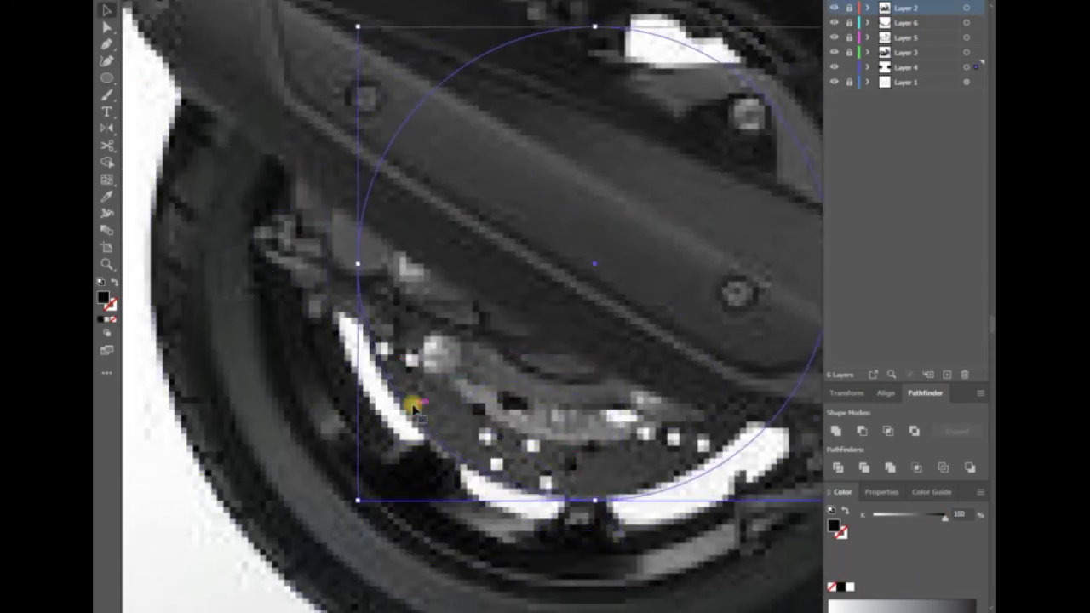
{"action": "key", "text": "ctrl+z"}
{"action": "scroll", "coordinate": [359, 394], "scroll_direction": "up", "scroll_amount": 2}
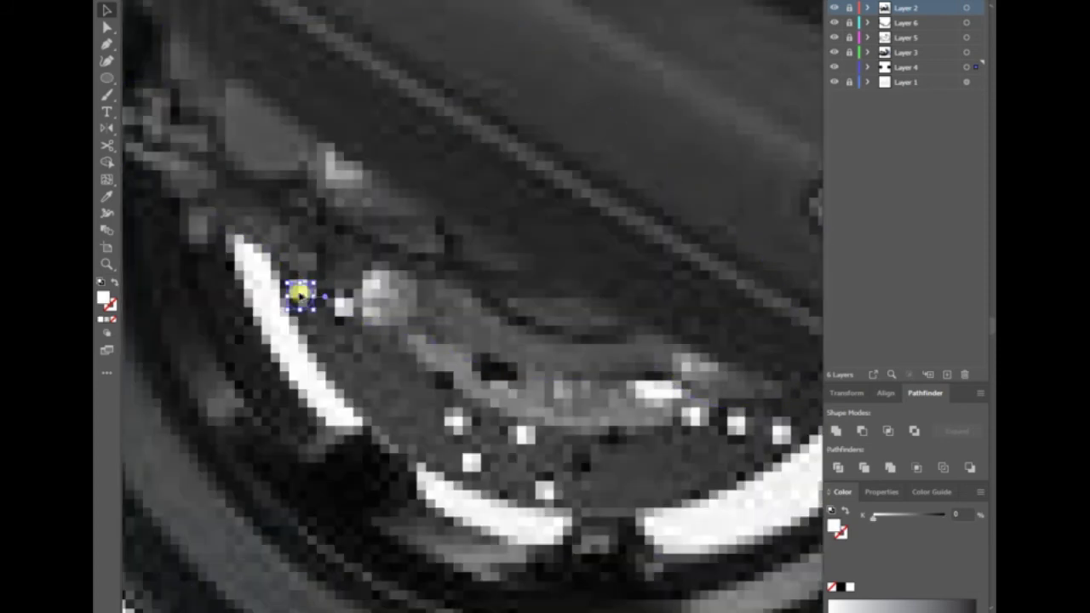
{"action": "left_click_drag", "start_coordinate": [348, 303], "coordinate": [477, 461]}
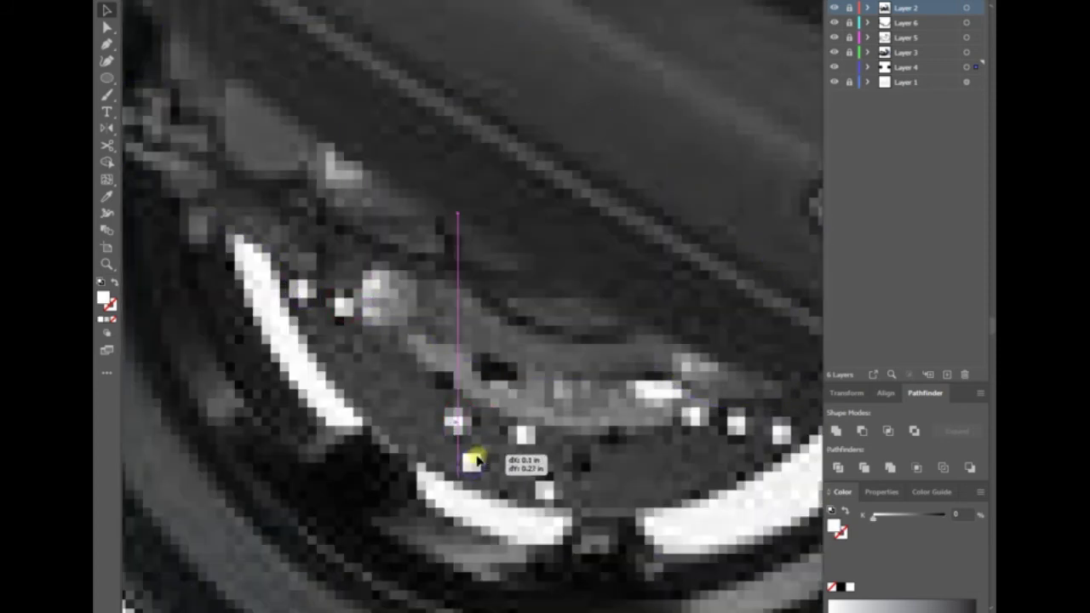
{"action": "left_click_drag", "start_coordinate": [528, 437], "coordinate": [524, 435]}
{"action": "mouse_move", "coordinate": [546, 490]}
{"action": "left_mouse_down"}
{"action": "mouse_move", "coordinate": [734, 426]}
{"action": "mouse_move", "coordinate": [784, 432]}
{"action": "left_mouse_up"}
{"action": "scroll", "coordinate": [316, 352], "scroll_direction": "down", "scroll_amount": 5}
{"action": "scroll", "coordinate": [316, 353], "scroll_direction": "up", "scroll_amount": 2}
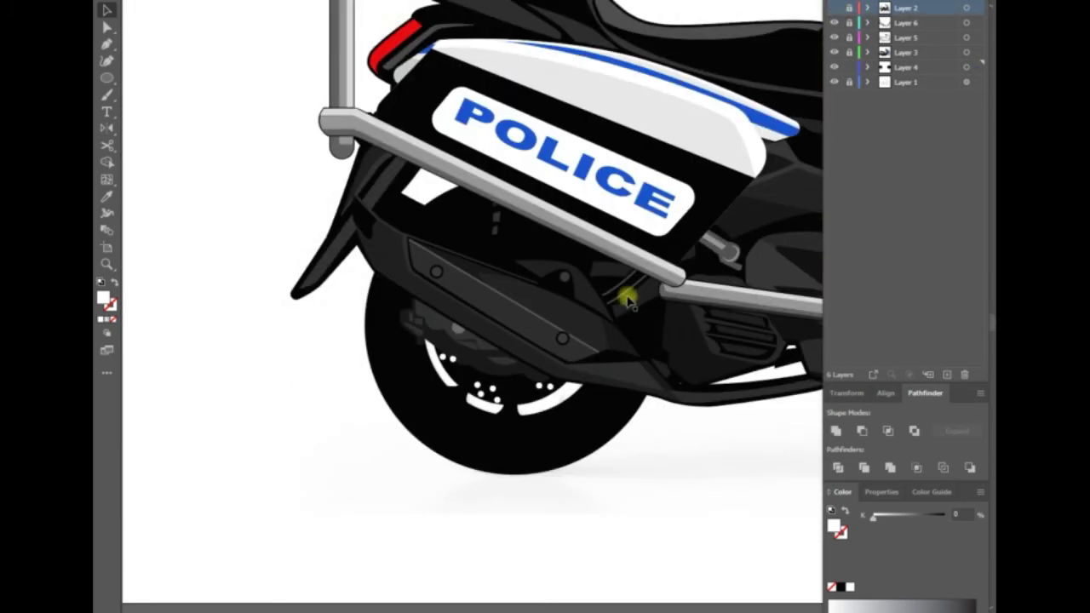
- Shrink the selected dot circle and reposition the pair of disc dots
{"action": "right_click", "coordinate": [460, 505]}
{"action": "key", "text": "Escape"}
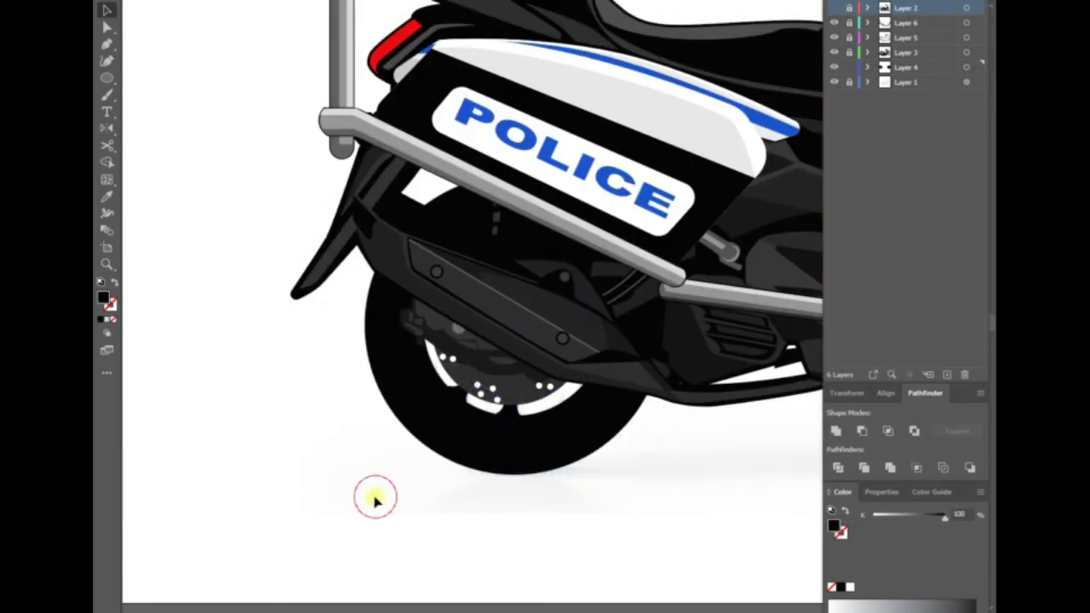
{"action": "scroll", "coordinate": [452, 486], "scroll_direction": "up", "scroll_amount": 3}
{"action": "key", "text": "Return"}
{"action": "key", "text": "Return"}
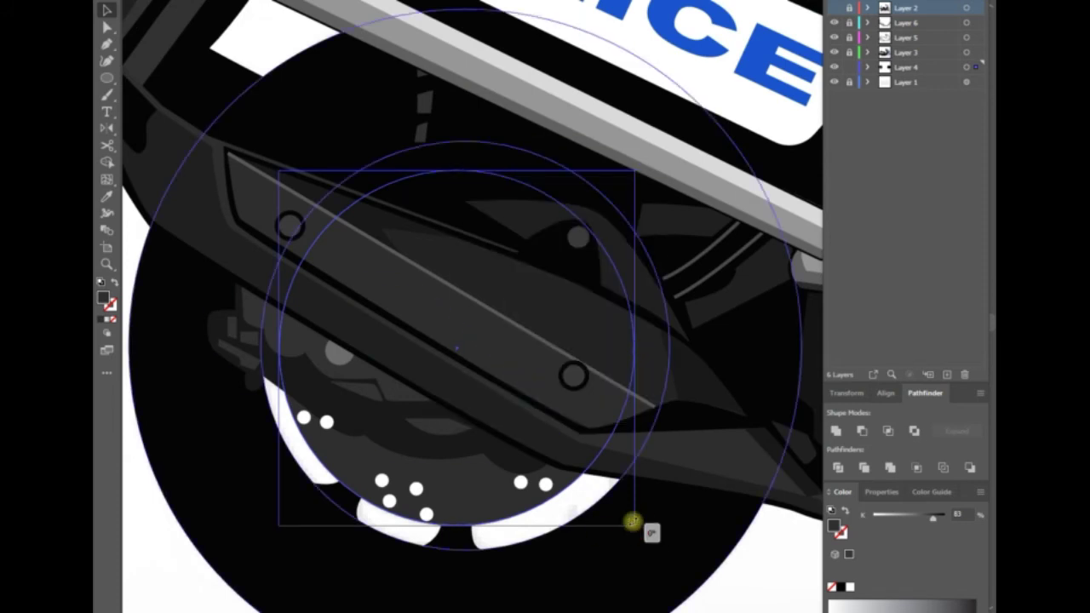
{"action": "left_click_drag", "start_coordinate": [632, 521], "coordinate": [598, 482]}
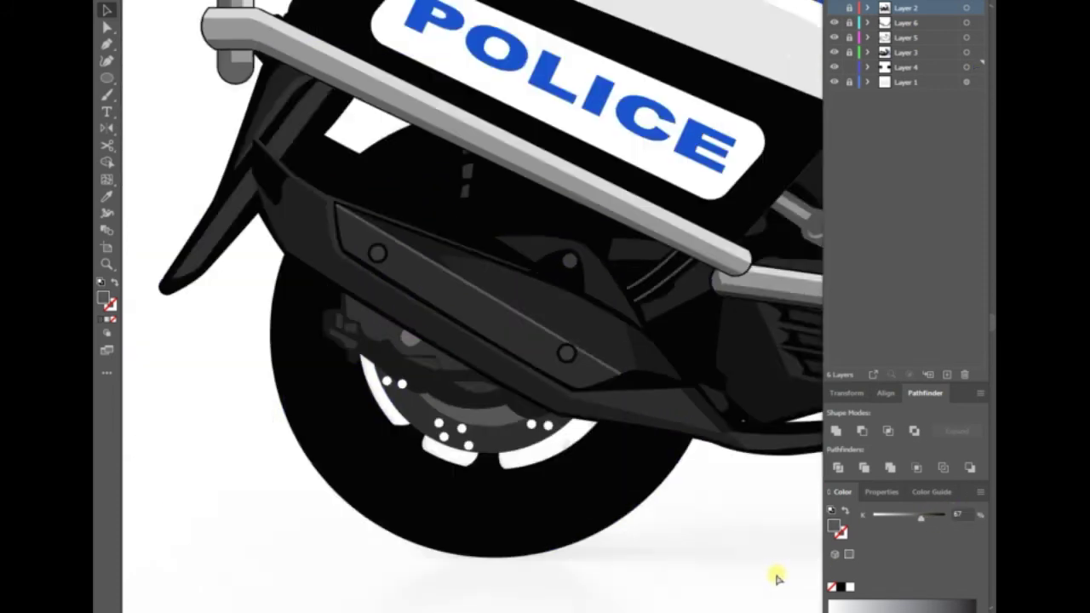
{"action": "scroll", "coordinate": [445, 481], "scroll_direction": "down", "scroll_amount": 5}
{"action": "scroll", "coordinate": [418, 472], "scroll_direction": "up", "scroll_amount": 6}
{"action": "left_click_drag", "start_coordinate": [486, 564], "coordinate": [435, 545]}
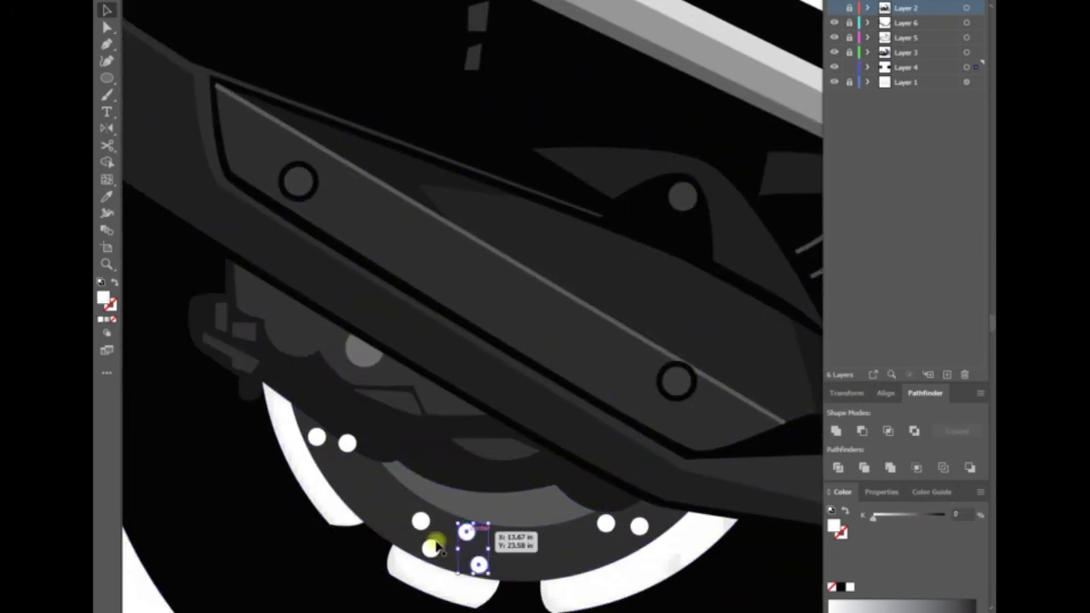
{"action": "scroll", "coordinate": [234, 518], "scroll_direction": "down", "scroll_amount": 3}
{"action": "scroll", "coordinate": [287, 514], "scroll_direction": "down", "scroll_amount": 3}
- Copy the rear wheel's centre circle and enlarge it into a ring inside the tire
{"action": "left_click", "coordinate": [833, 7]}
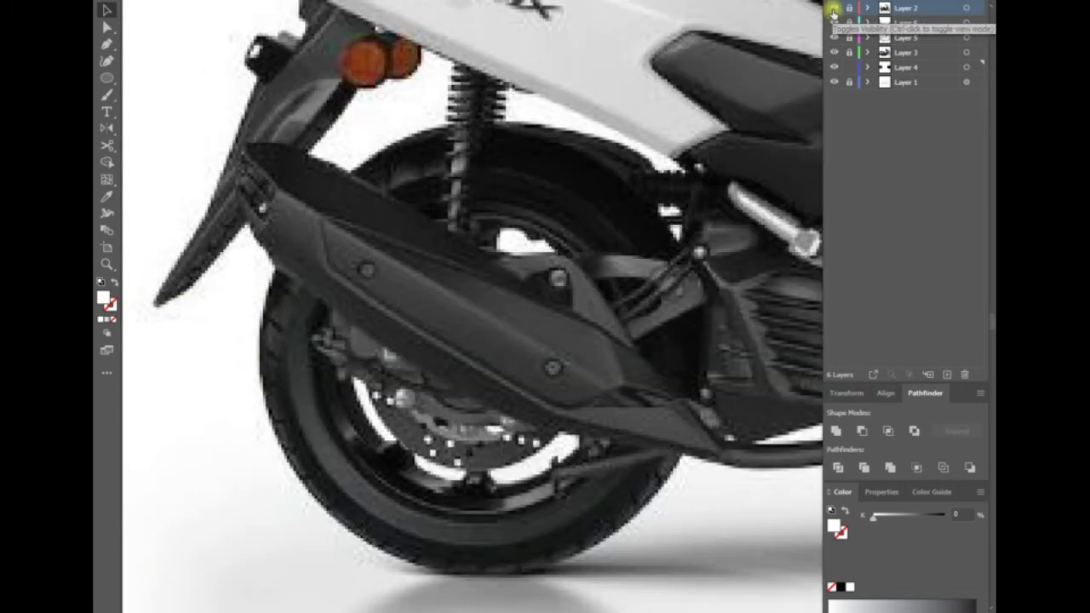
{"action": "left_click", "coordinate": [833, 8]}
{"action": "left_click", "coordinate": [394, 545]}
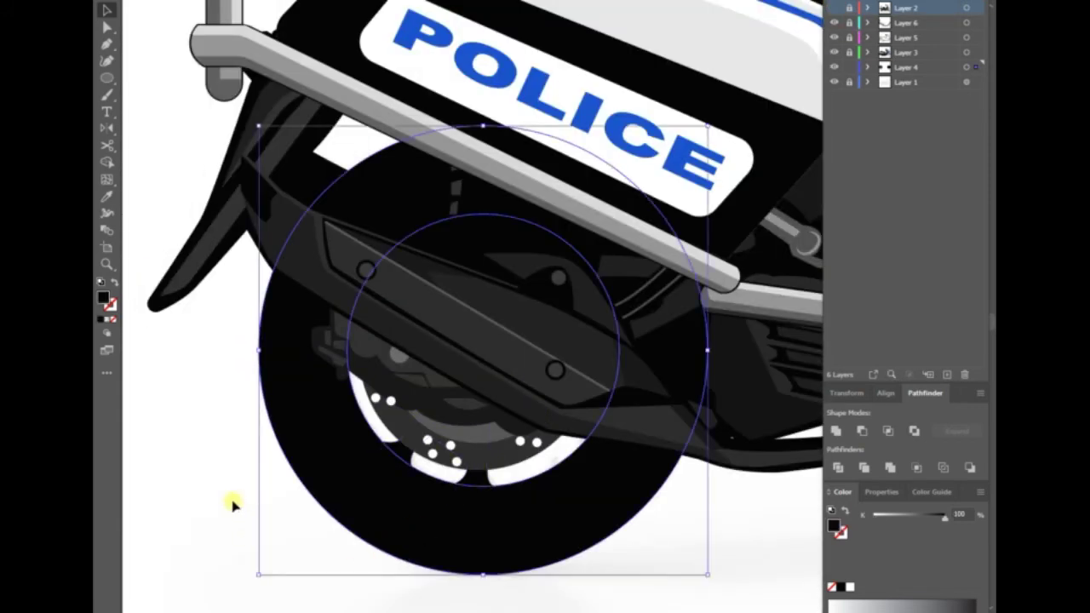
{"action": "left_click", "coordinate": [413, 426]}
{"action": "key", "text": "Return"}
{"action": "left_click", "coordinate": [550, 389]}
{"action": "mouse_move", "coordinate": [594, 474]}
{"action": "left_mouse_down"}
{"action": "mouse_move", "coordinate": [670, 543]}
{"action": "mouse_move", "coordinate": [647, 522]}
{"action": "left_mouse_up"}
{"action": "key", "text": "Return"}
{"action": "left_click", "coordinate": [469, 389]}
{"action": "left_click", "coordinate": [839, 471]}
- Fill the new tire ring a lighter grey and switch to outline view
{"action": "key", "text": "ctrl+minus"}
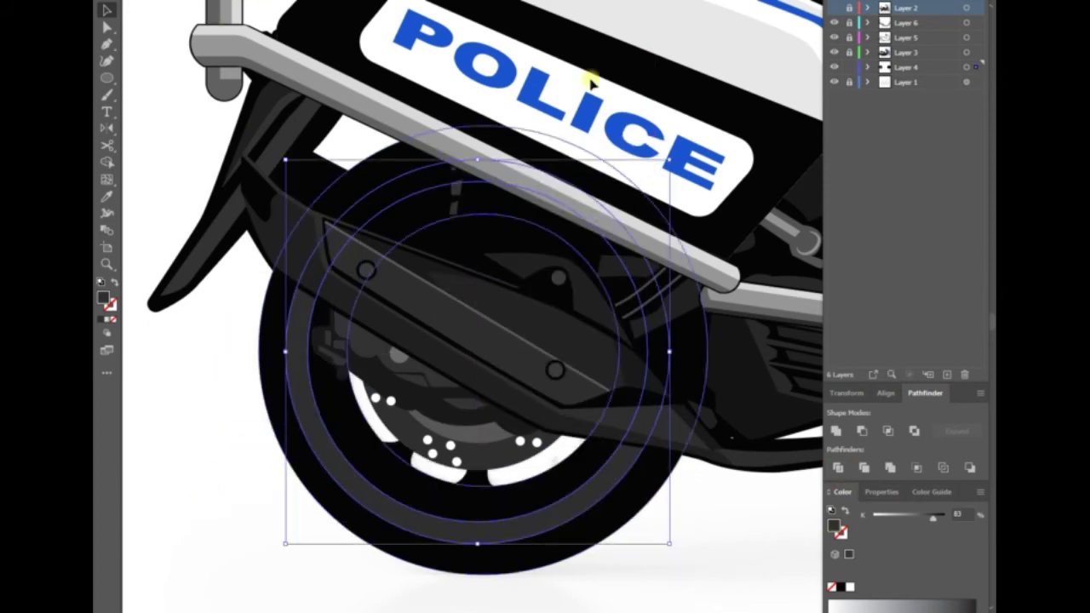
{"action": "left_click_drag", "start_coordinate": [932, 516], "coordinate": [938, 516]}
{"action": "left_click", "coordinate": [233, 514]}
{"action": "key", "text": "ctrl+minus"}
{"action": "key", "text": "ctrl+plus"}
{"action": "key", "text": "ctrl+plus"}
{"action": "key", "text": "ctrl+y"}
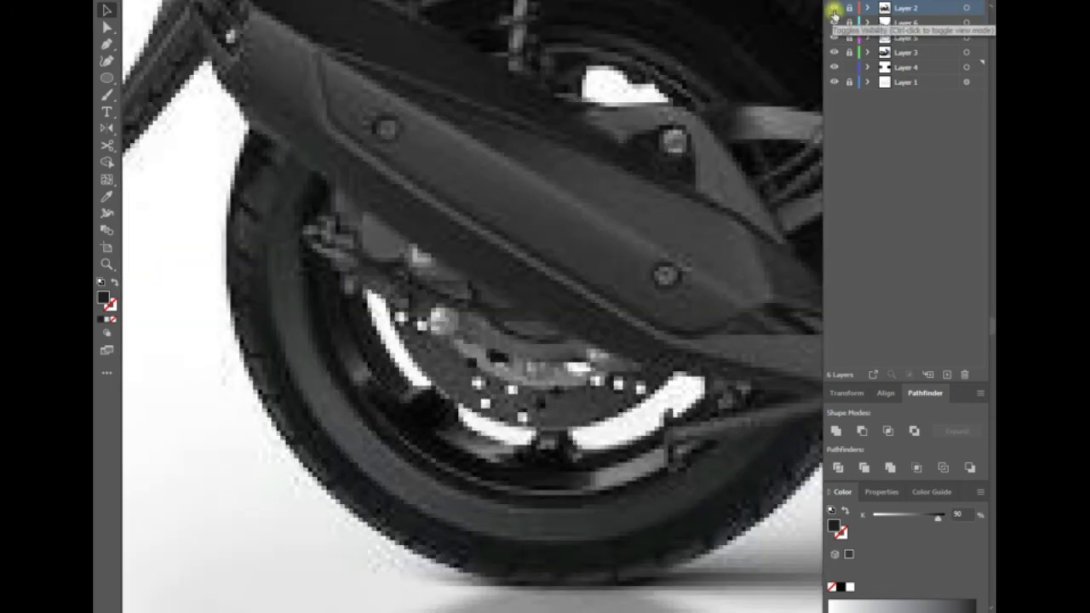
{"action": "key", "text": "ctrl+y"}
{"action": "key", "text": "ctrl+y"}
- Trace a curved band along the rear wheel's lower rim
{"action": "key", "text": "p"}
{"action": "left_click", "coordinate": [721, 425]}
{"action": "left_click_drag", "start_coordinate": [530, 494], "coordinate": [430, 494]}
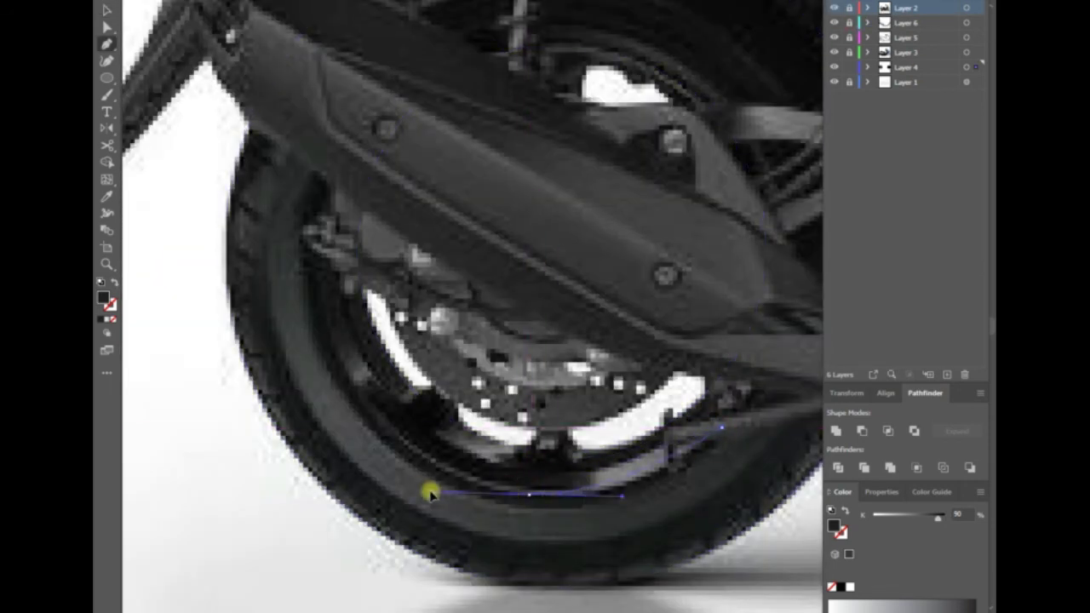
{"action": "left_click", "coordinate": [369, 405]}
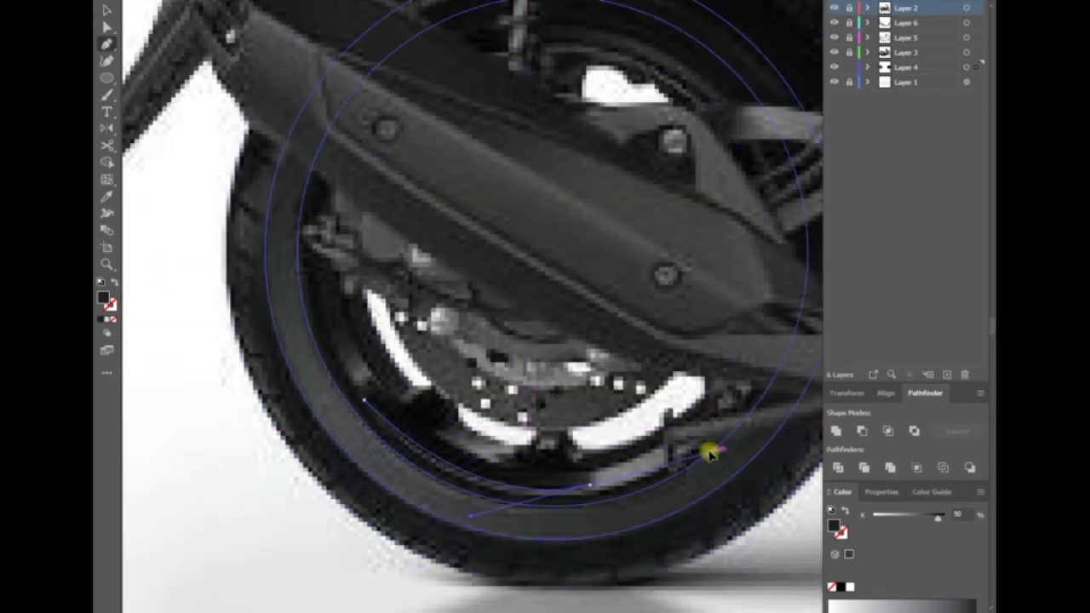
{"action": "left_click_drag", "start_coordinate": [596, 474], "coordinate": [590, 476]}
{"action": "left_click", "coordinate": [725, 393]}
{"action": "left_click_drag", "start_coordinate": [721, 432], "coordinate": [723, 428]}
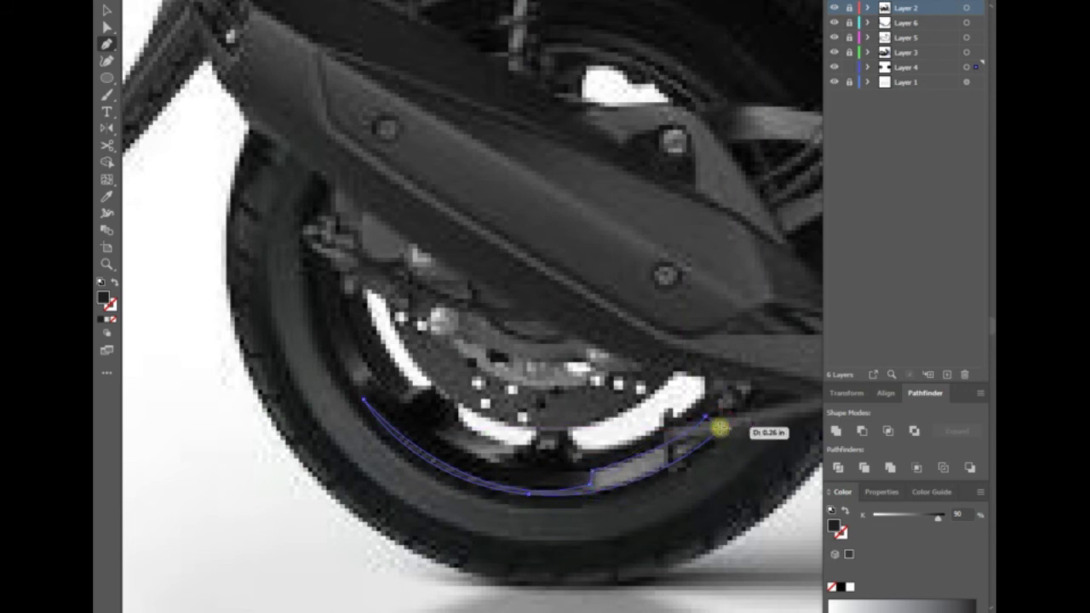
{"action": "left_click_drag", "start_coordinate": [490, 434], "coordinate": [460, 424]}
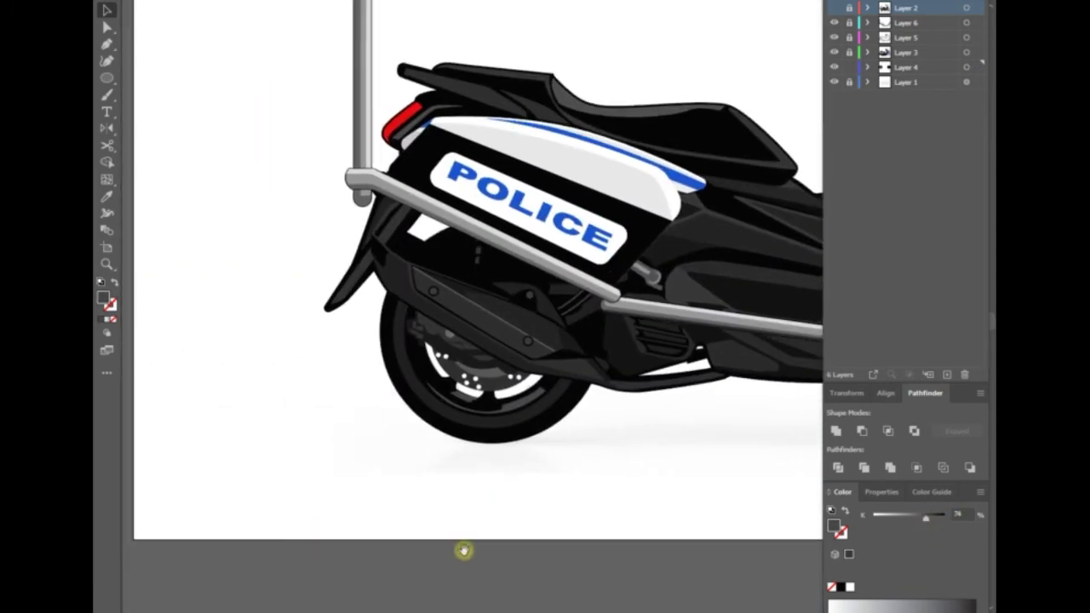
- Trace the white patch near the rear shock over the photo
{"action": "left_click", "coordinate": [832, 8]}
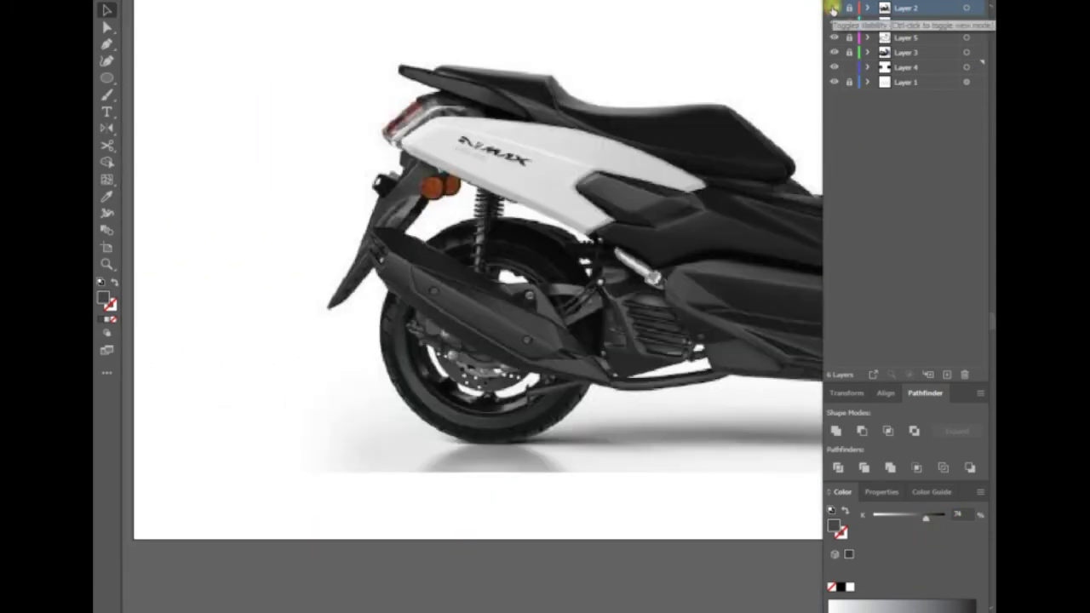
{"action": "left_click", "coordinate": [832, 8]}
{"action": "left_click", "coordinate": [831, 8]}
{"action": "key", "text": "p"}
{"action": "scroll", "coordinate": [565, 346], "scroll_direction": "up", "scroll_amount": 4}
{"action": "scroll", "coordinate": [499, 329], "scroll_direction": "up", "scroll_amount": 2}
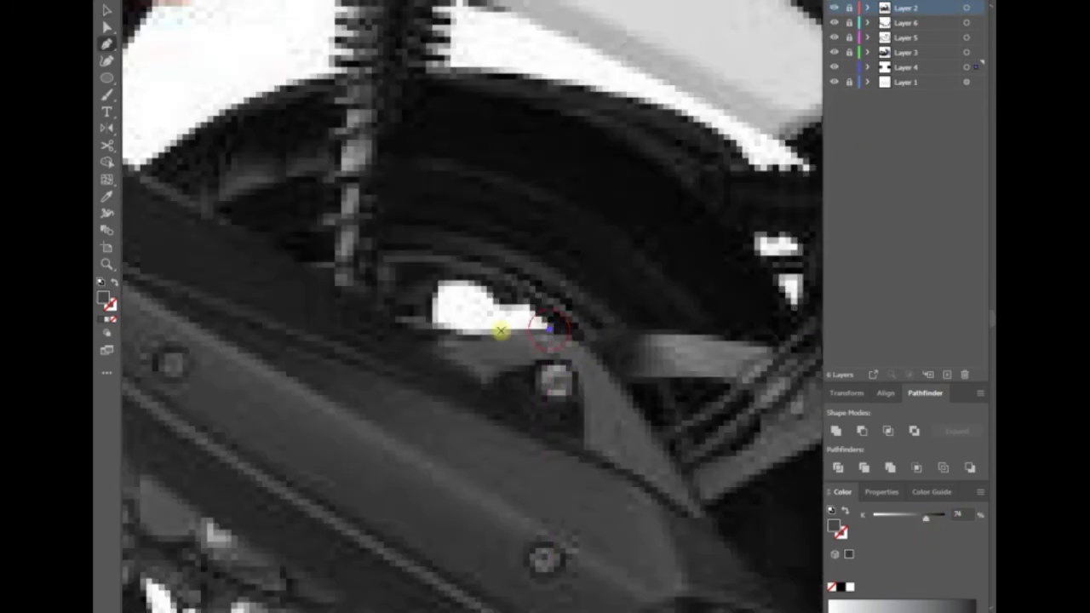
{"action": "right_click", "coordinate": [547, 397]}
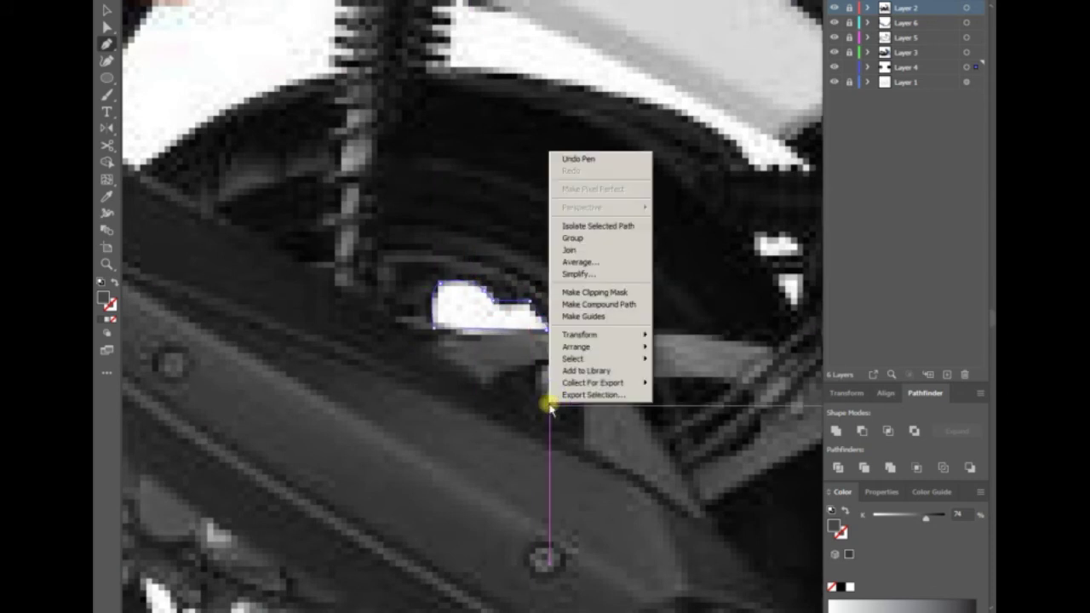
{"action": "key", "text": "Escape"}
- Select the white detail shape, hide the reference photo and view the whole scooter
{"action": "left_click", "coordinate": [867, 51]}
{"action": "left_click", "coordinate": [868, 52]}
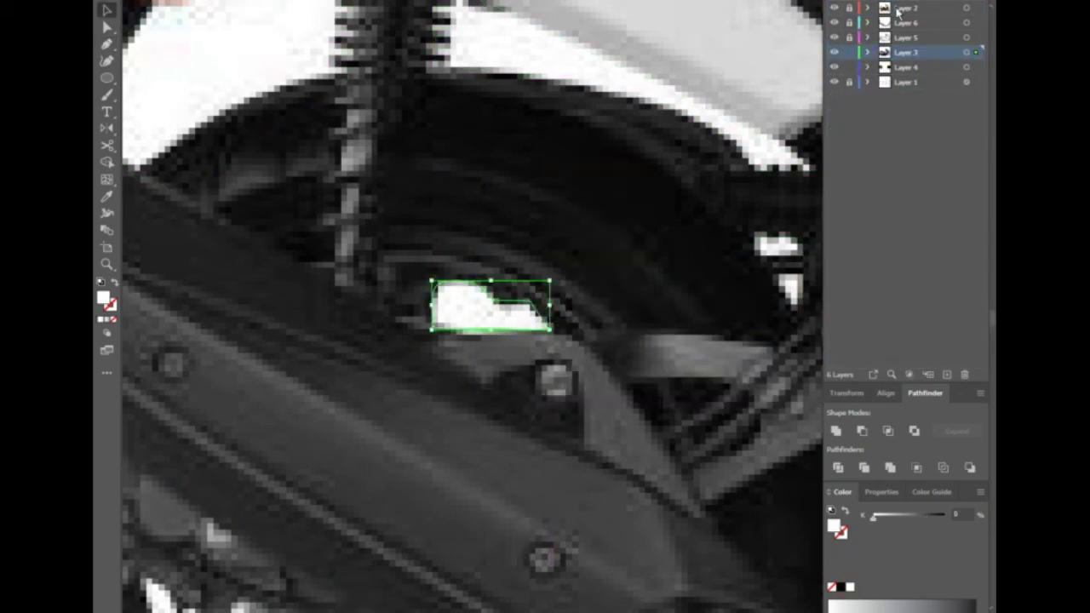
{"action": "left_click", "coordinate": [834, 8]}
{"action": "scroll", "coordinate": [596, 486], "scroll_direction": "down", "scroll_amount": 5}
{"action": "left_click_drag", "start_coordinate": [596, 486], "coordinate": [401, 439]}
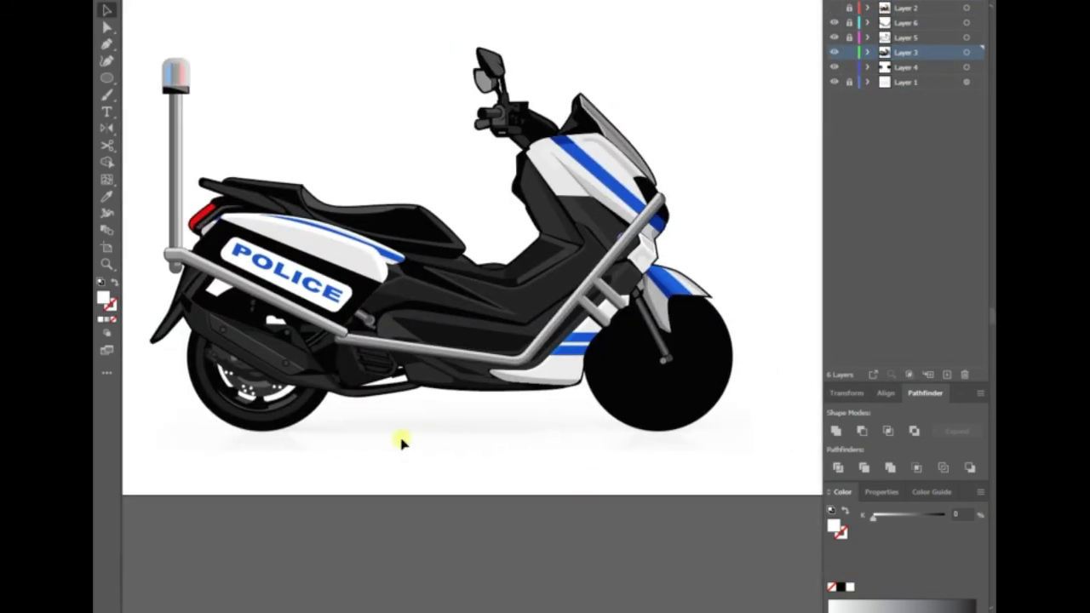
- Scale a smaller copy of the front wheel circle toward the hub
{"action": "scroll", "coordinate": [401, 440], "scroll_direction": "up", "scroll_amount": 5}
{"action": "left_click", "coordinate": [834, 9]}
{"action": "left_click", "coordinate": [450, 540]}
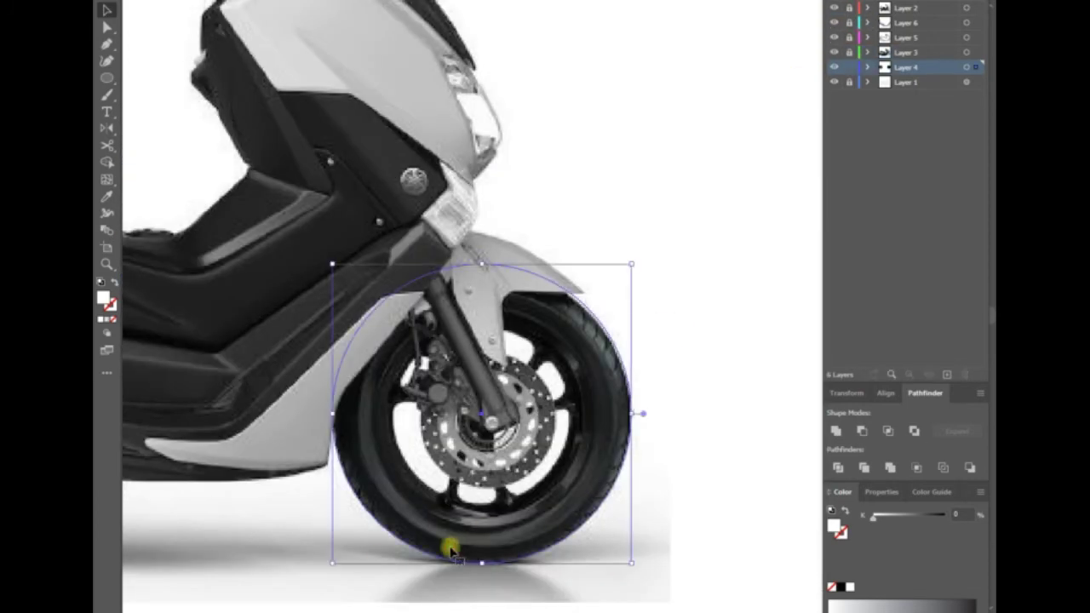
{"action": "left_click_drag", "start_coordinate": [632, 552], "coordinate": [571, 509]}
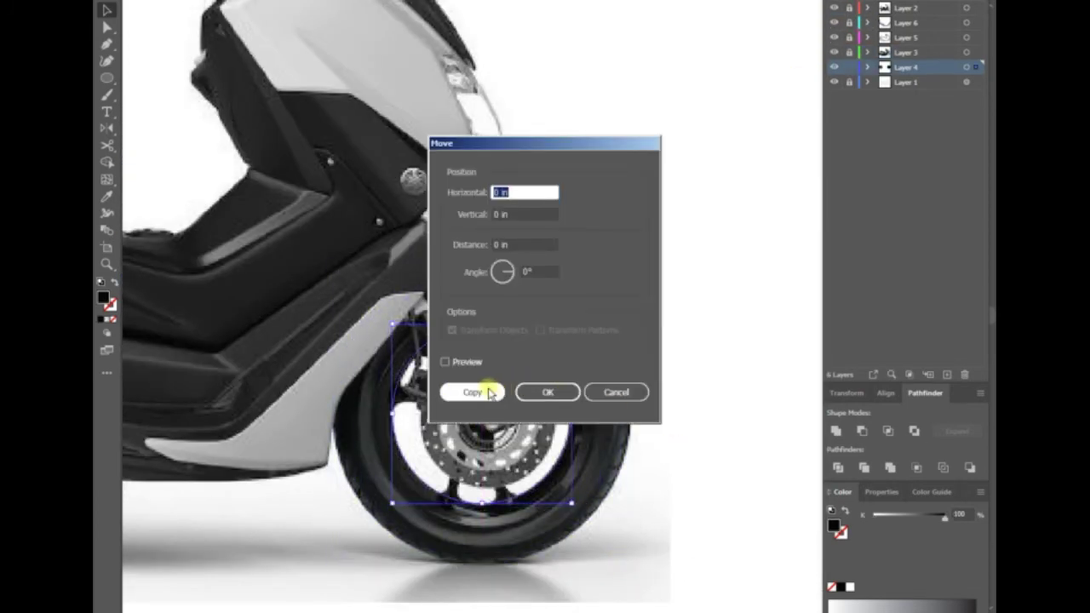
{"action": "left_click", "coordinate": [489, 389]}
- Fill the inner front wheel circle dark grey
{"action": "scroll", "coordinate": [571, 493], "scroll_direction": "up", "scroll_amount": 3}
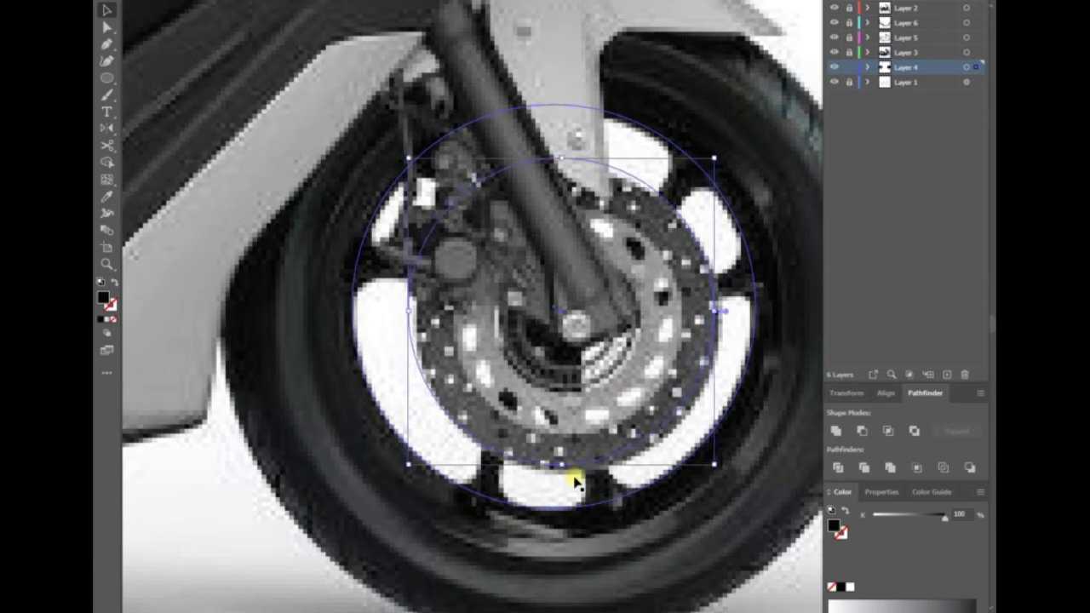
{"action": "scroll", "coordinate": [309, 514], "scroll_direction": "up", "scroll_amount": 2}
{"action": "left_click", "coordinate": [834, 52]}
{"action": "right_click", "coordinate": [810, 362]}
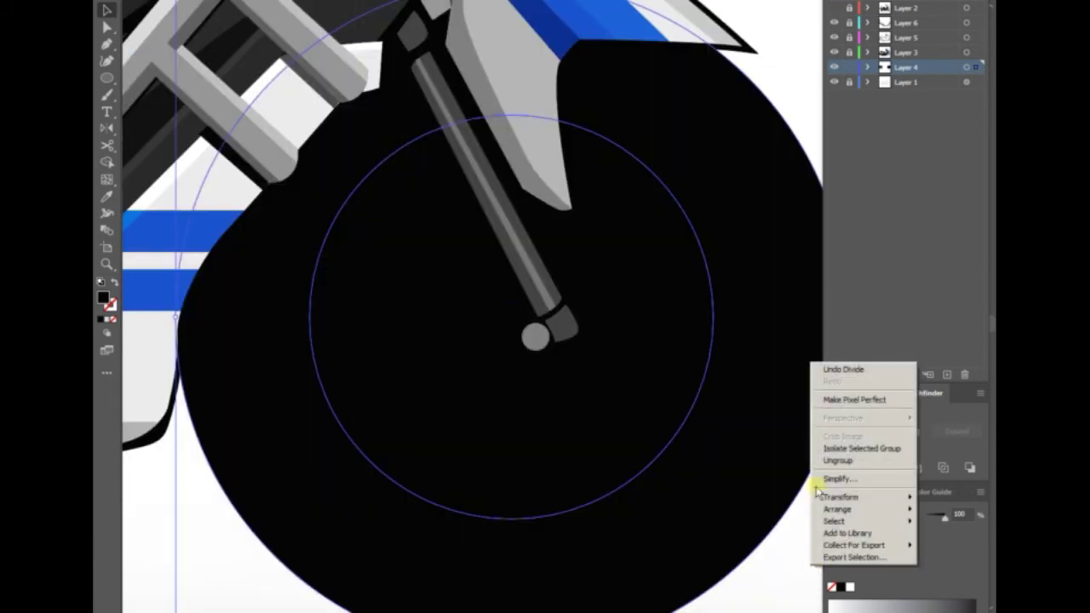
{"action": "left_click", "coordinate": [817, 482]}
{"action": "left_click", "coordinate": [962, 514]}
{"action": "key", "text": "ctrl+y"}
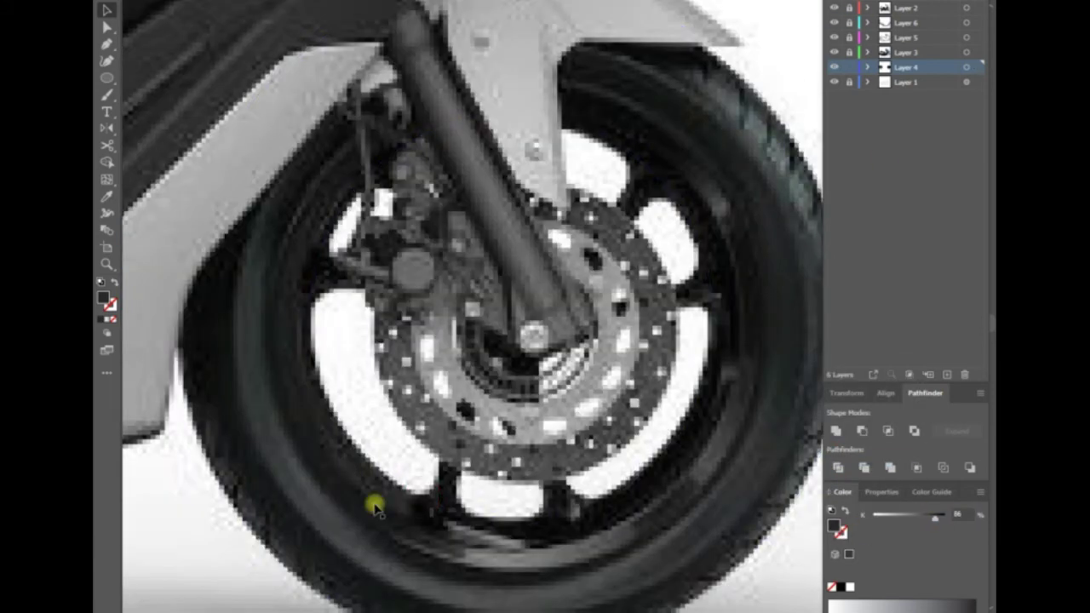
- Trace a curved spoke shape across the white rim
{"action": "key", "text": "p"}
{"action": "mouse_move", "coordinate": [437, 441]}
{"action": "left_mouse_down"}
{"action": "mouse_move", "coordinate": [437, 489]}
{"action": "mouse_move", "coordinate": [414, 486]}
{"action": "left_mouse_up"}
{"action": "left_click", "coordinate": [388, 529]}
{"action": "left_click_drag", "start_coordinate": [451, 552], "coordinate": [457, 491]}
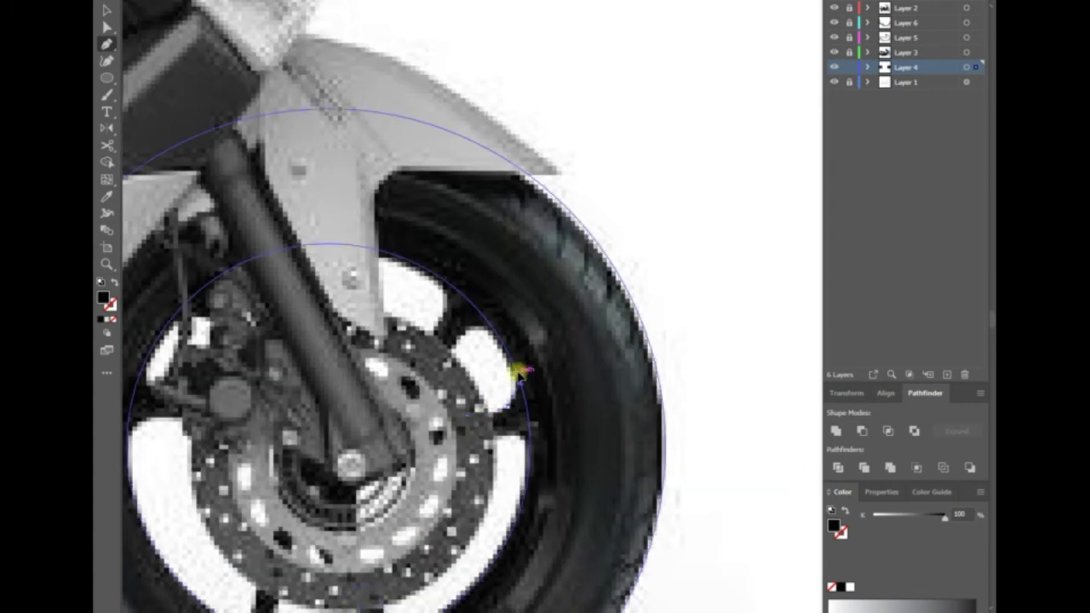
{"action": "left_click_drag", "start_coordinate": [509, 409], "coordinate": [526, 443]}
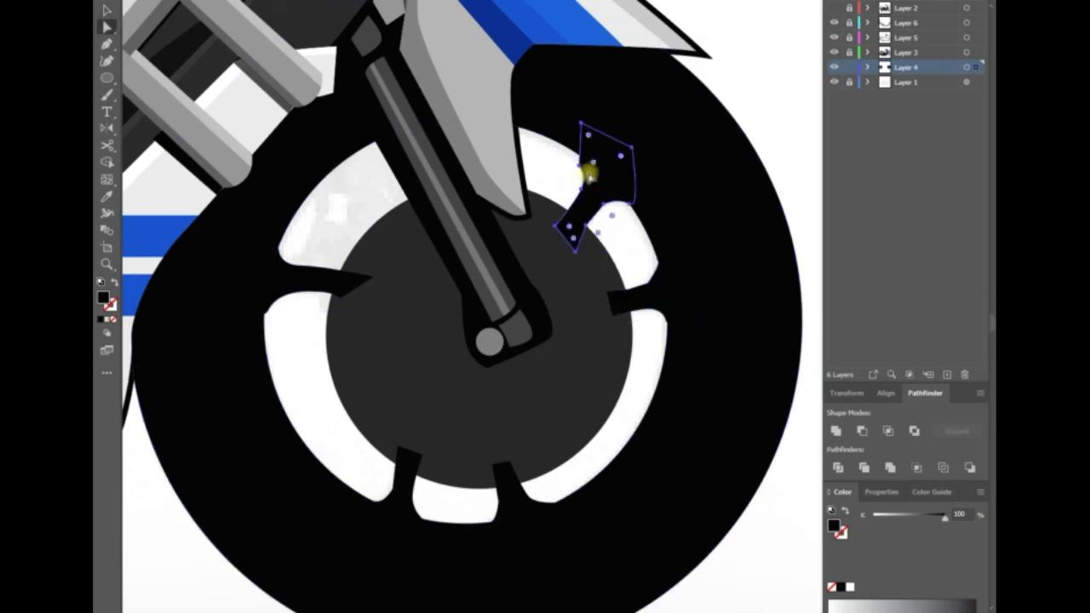
- Select all the spoke shapes and group them
{"action": "key", "text": "v"}
{"action": "key", "text": "ctrl+a"}
{"action": "right_click", "coordinate": [644, 307]}
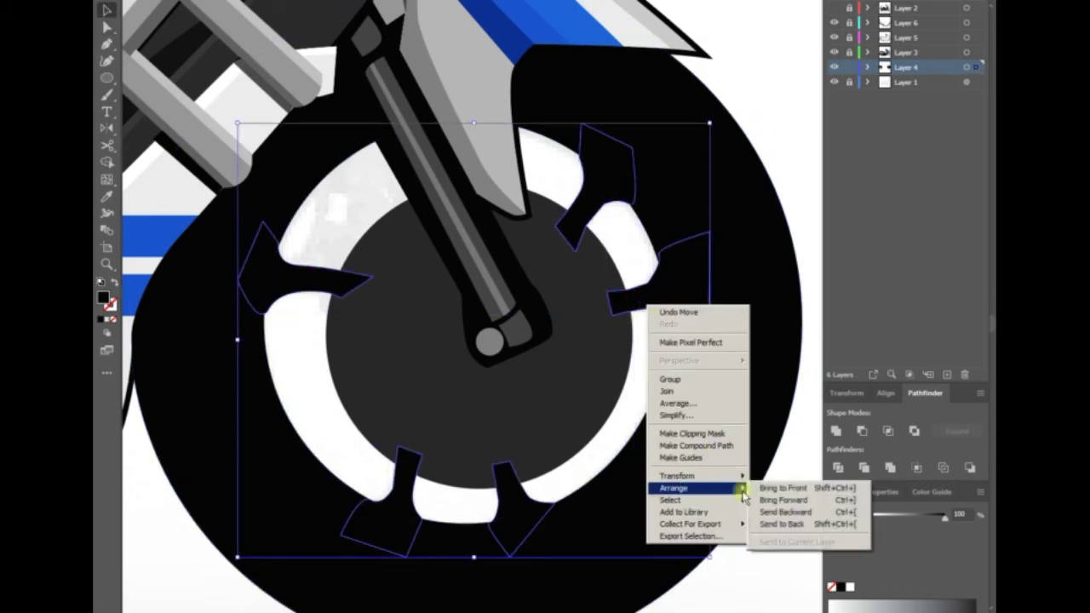
{"action": "right_click", "coordinate": [764, 345]}
{"action": "left_click", "coordinate": [792, 420]}
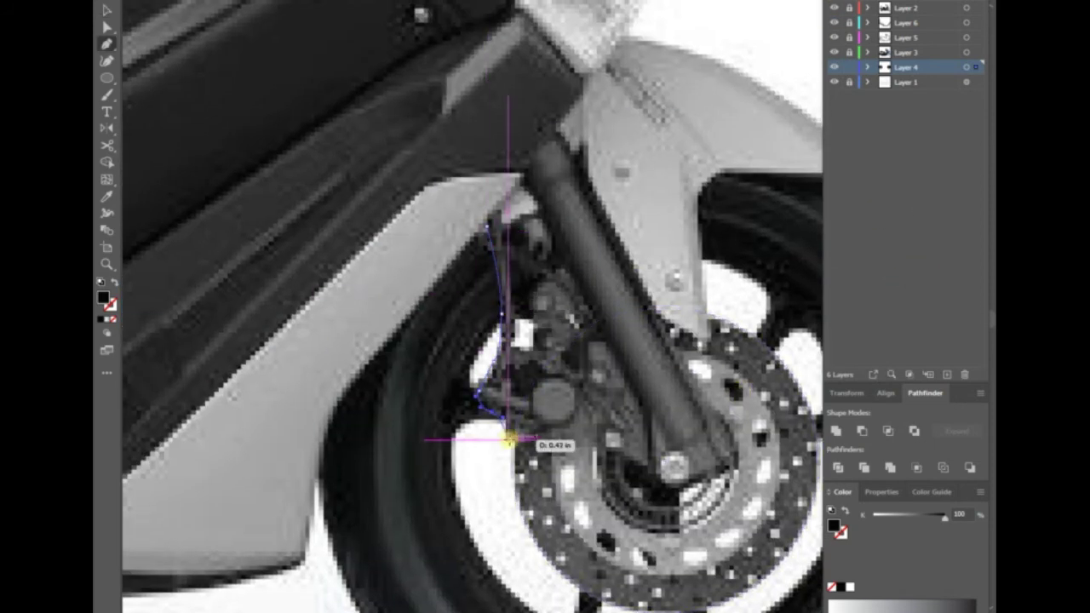
- Trace the front caliper outline and its curved detail path over the photo
{"action": "left_click", "coordinate": [540, 432]}
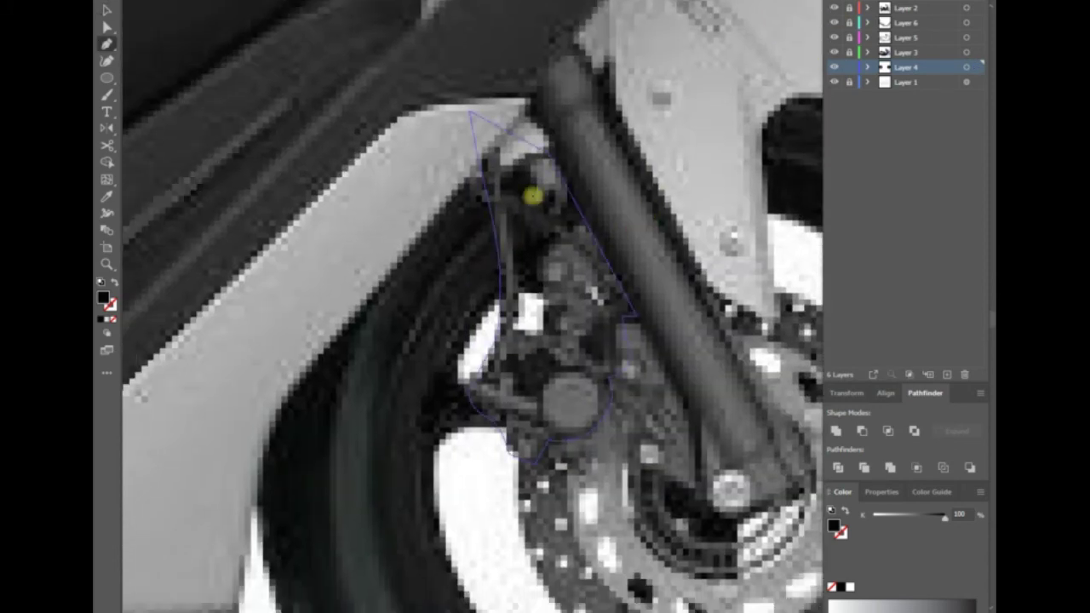
{"action": "left_click", "coordinate": [495, 370]}
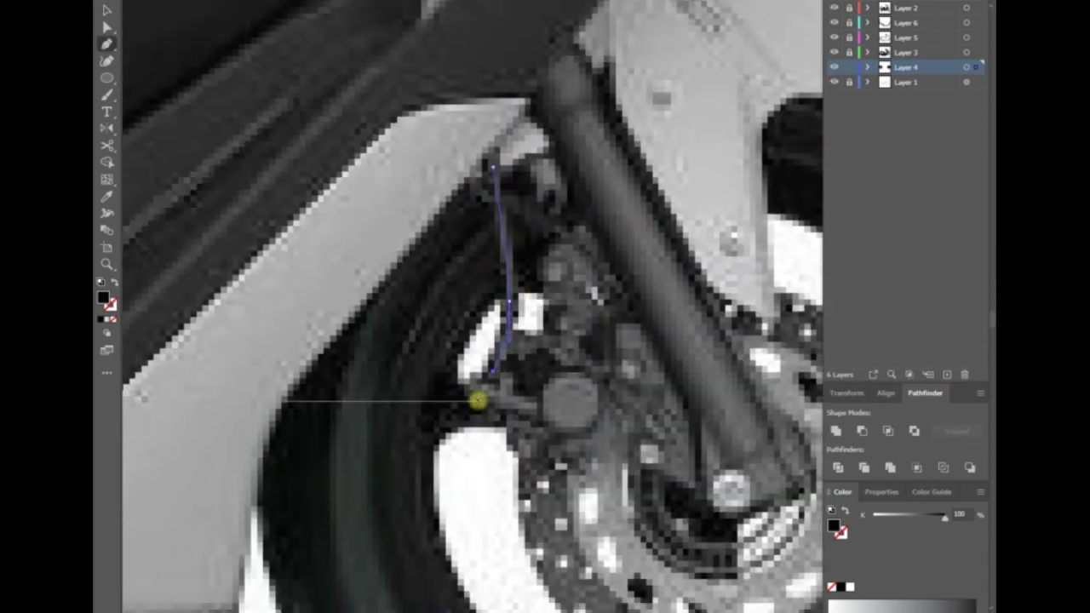
{"action": "mouse_move", "coordinate": [509, 399]}
{"action": "left_mouse_down"}
{"action": "mouse_move", "coordinate": [497, 393]}
{"action": "mouse_move", "coordinate": [598, 431]}
{"action": "left_mouse_up"}
{"action": "key", "text": "p"}
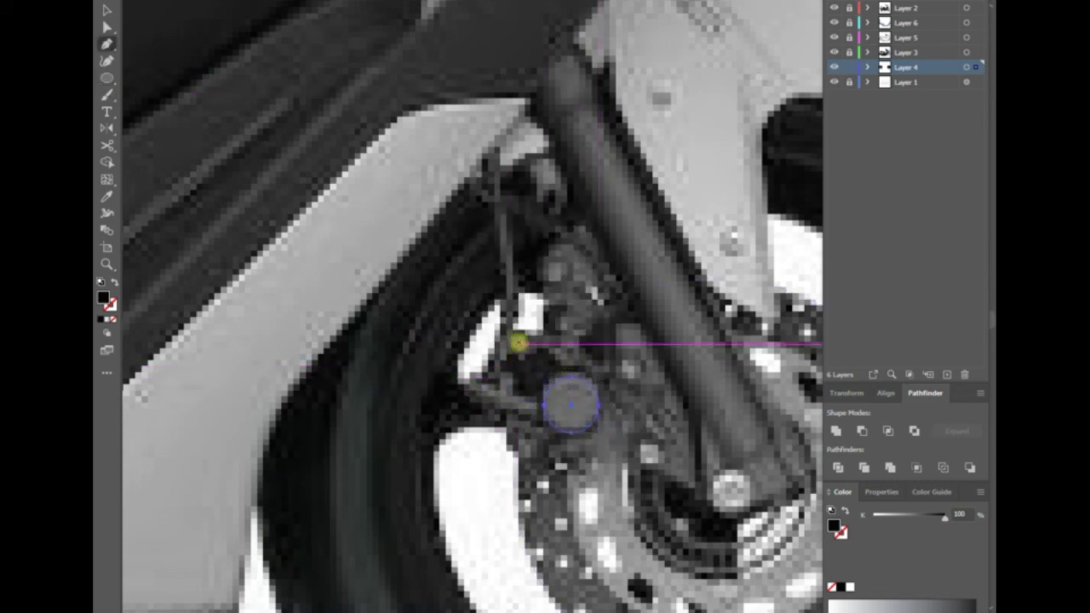
{"action": "left_click_drag", "start_coordinate": [603, 375], "coordinate": [613, 314]}
{"action": "left_click_drag", "start_coordinate": [612, 273], "coordinate": [601, 303]}
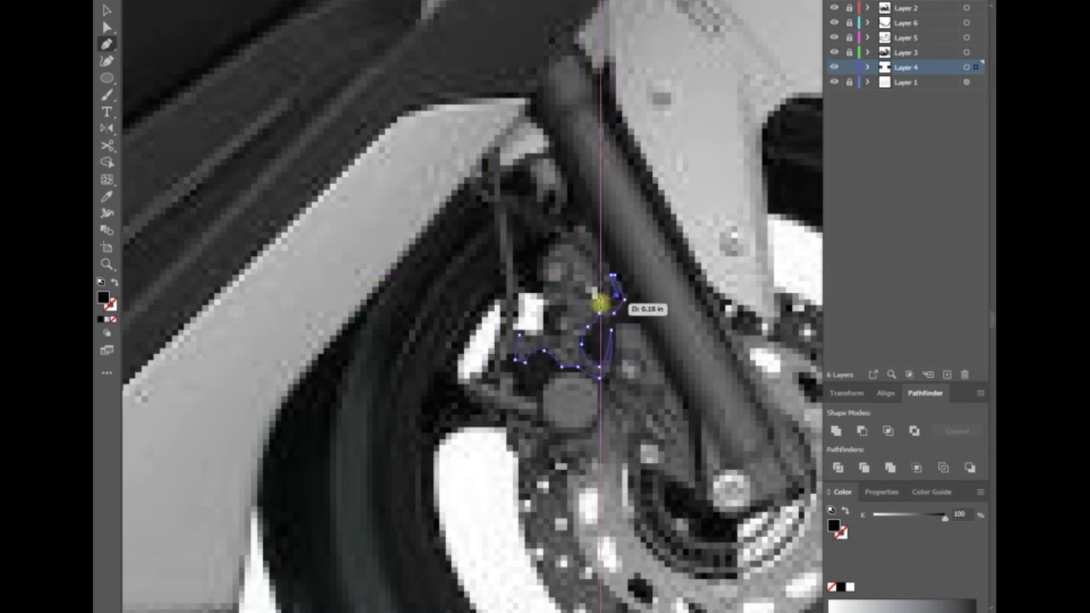
{"action": "left_click", "coordinate": [524, 332]}
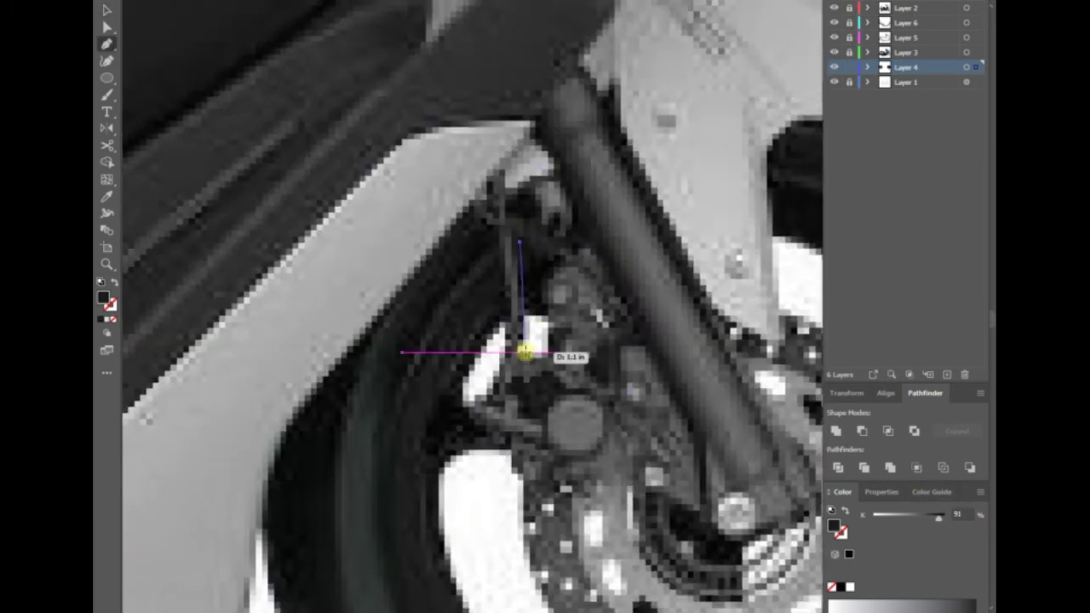
- Hide the reference photo and deselect the dark grey caliper
{"action": "left_click", "coordinate": [835, 9]}
{"action": "right_click", "coordinate": [483, 534]}
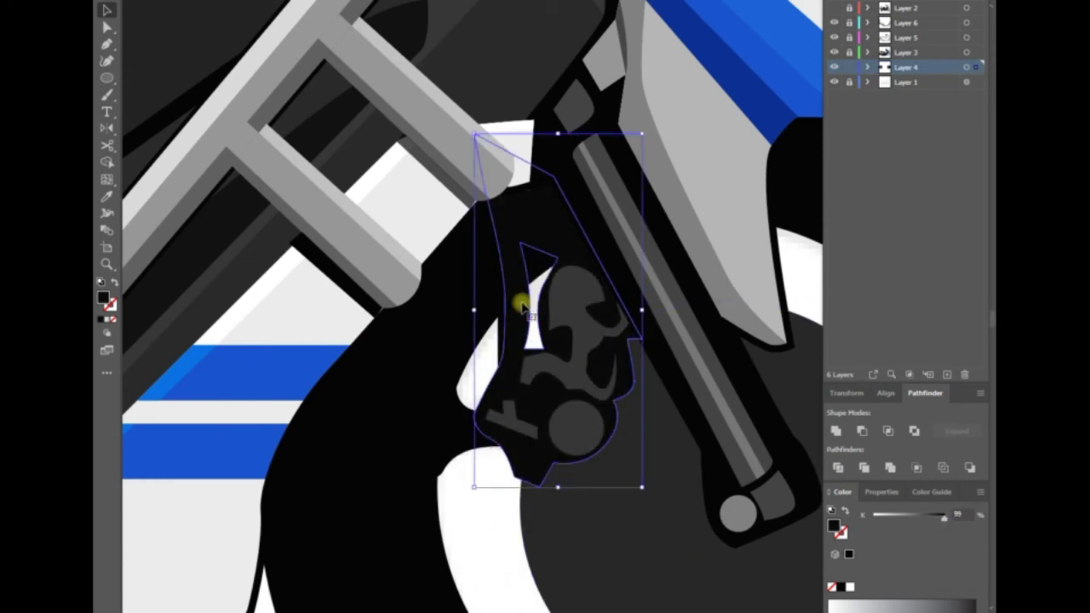
{"action": "key", "text": "ctrl+shift+a"}
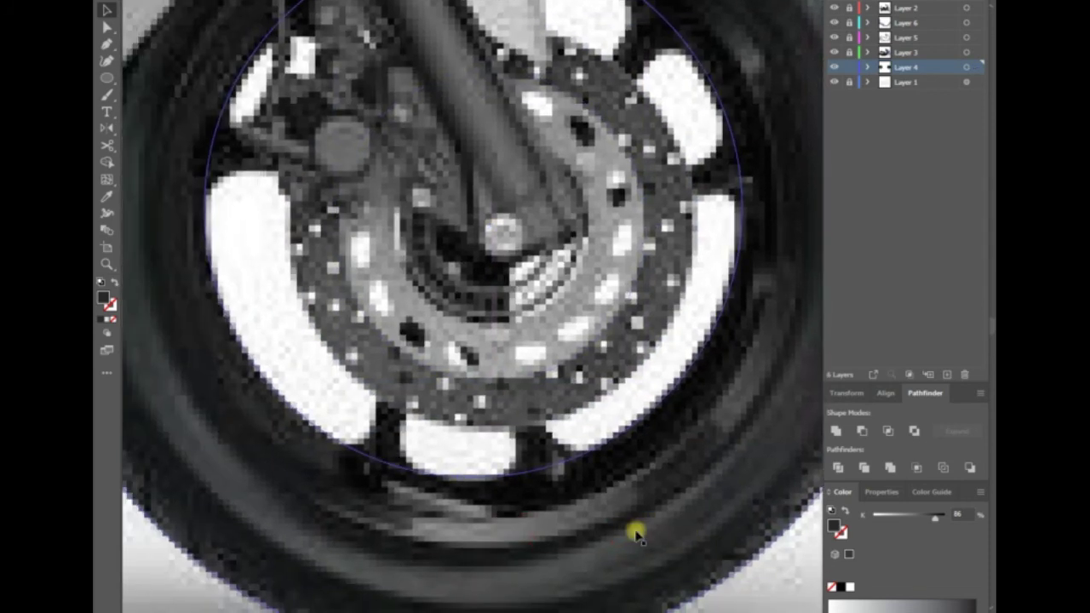
- Draw the first small white hole and move it to the brake disc's edge
{"action": "key", "text": "ctrl+shift+a"}
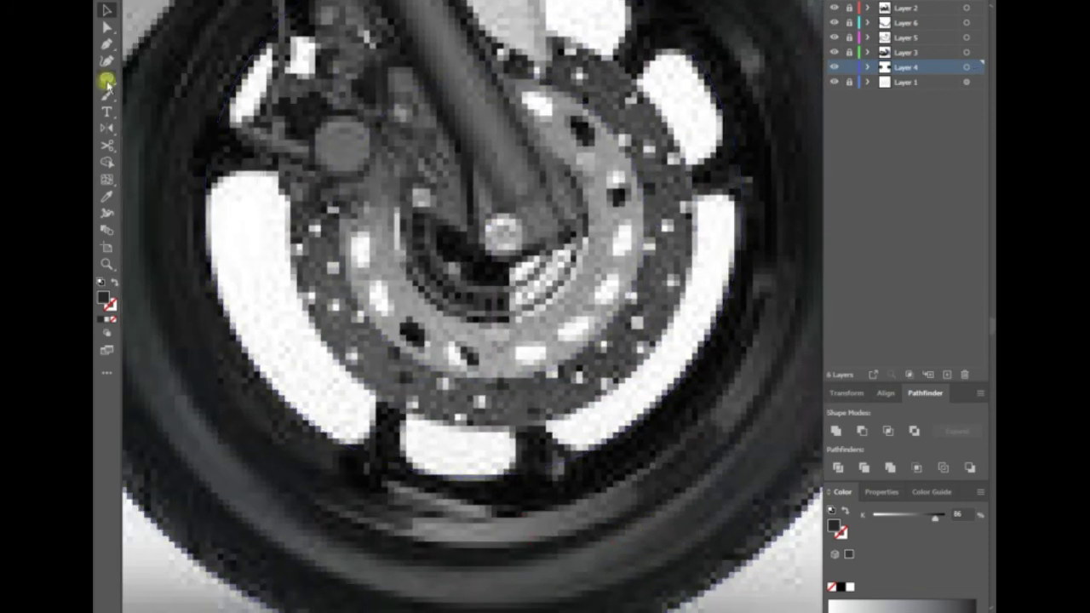
{"action": "left_click", "coordinate": [850, 588]}
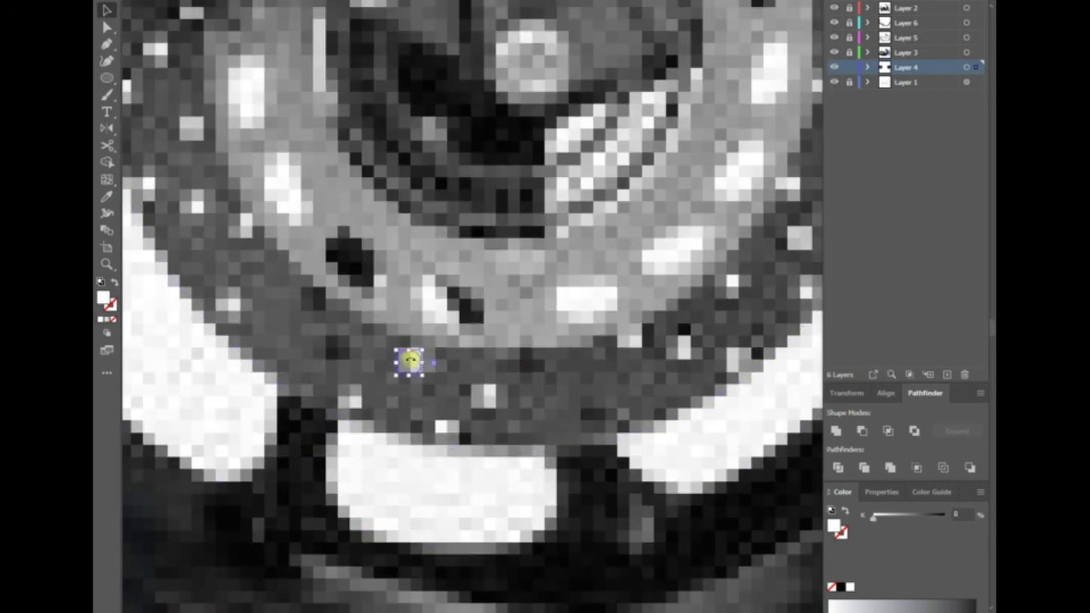
{"action": "left_click_drag", "start_coordinate": [351, 400], "coordinate": [494, 389]}
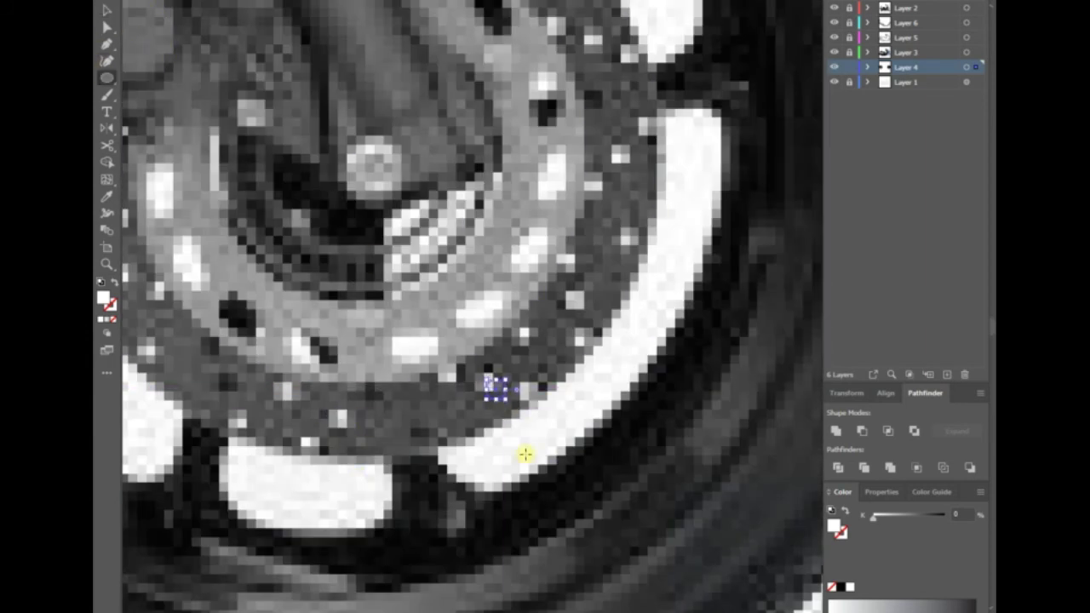
{"action": "left_click_drag", "start_coordinate": [527, 334], "coordinate": [553, 389]}
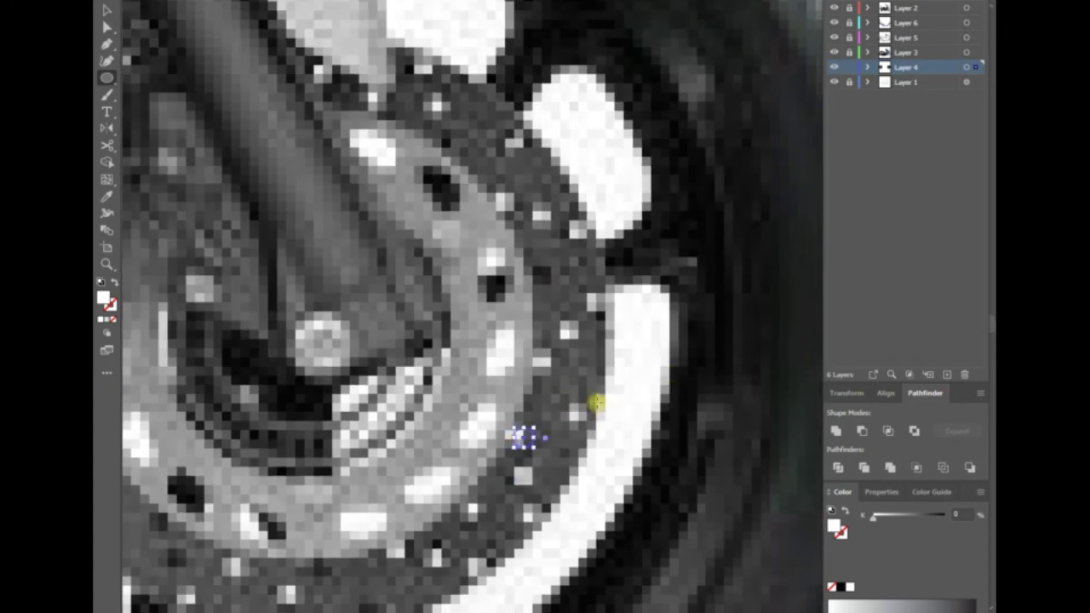
{"action": "left_click", "coordinate": [572, 334]}
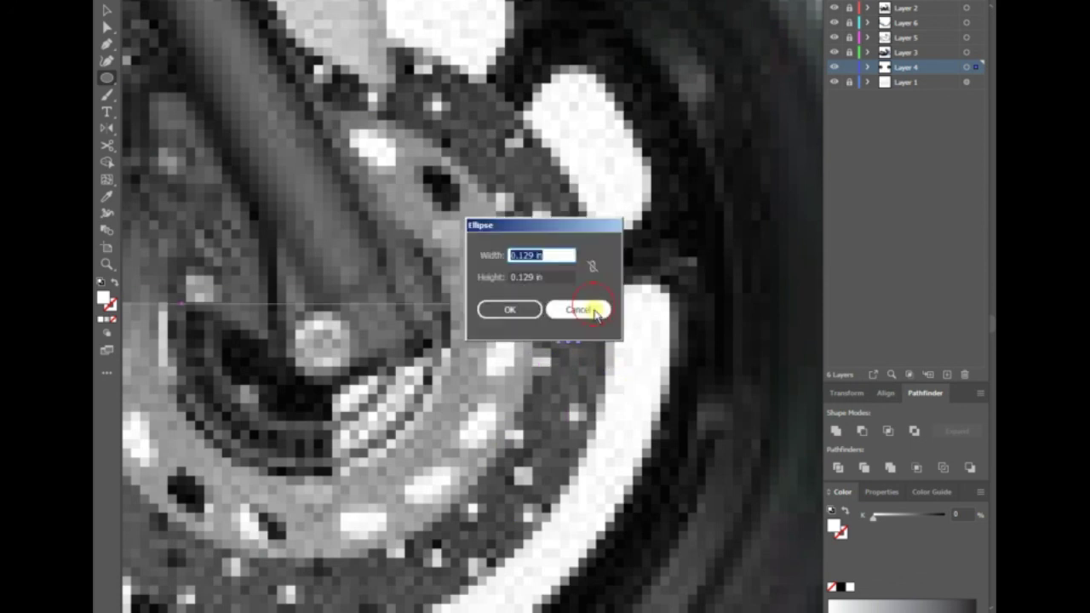
{"action": "left_click", "coordinate": [584, 309]}
- Add more small white holes, nudge them around the rotor edge, and arrange them above the disc
{"action": "scroll", "coordinate": [621, 360], "scroll_direction": "up", "scroll_amount": 3}
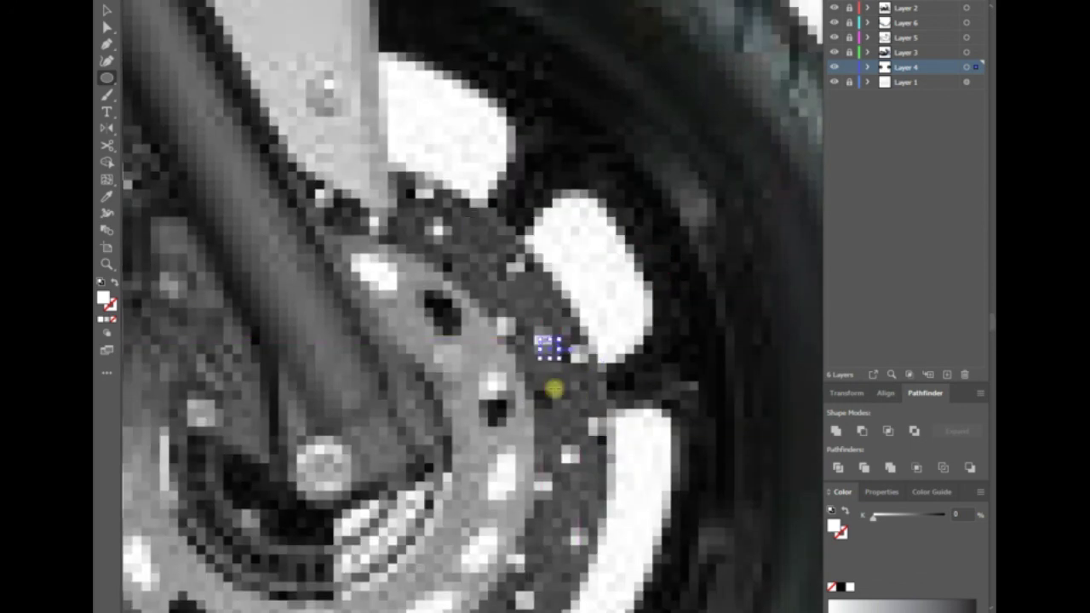
{"action": "key", "text": "Left"}
{"action": "key", "text": "Left"}
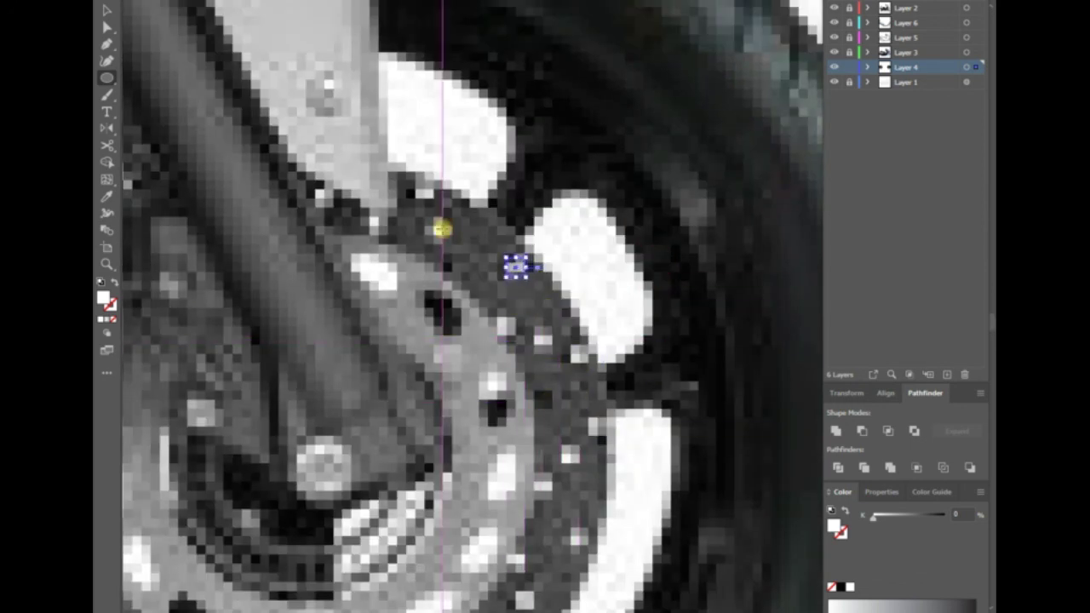
{"action": "scroll", "coordinate": [400, 278], "scroll_direction": "down", "scroll_amount": 6}
{"action": "scroll", "coordinate": [273, 386], "scroll_direction": "left", "scroll_amount": 4}
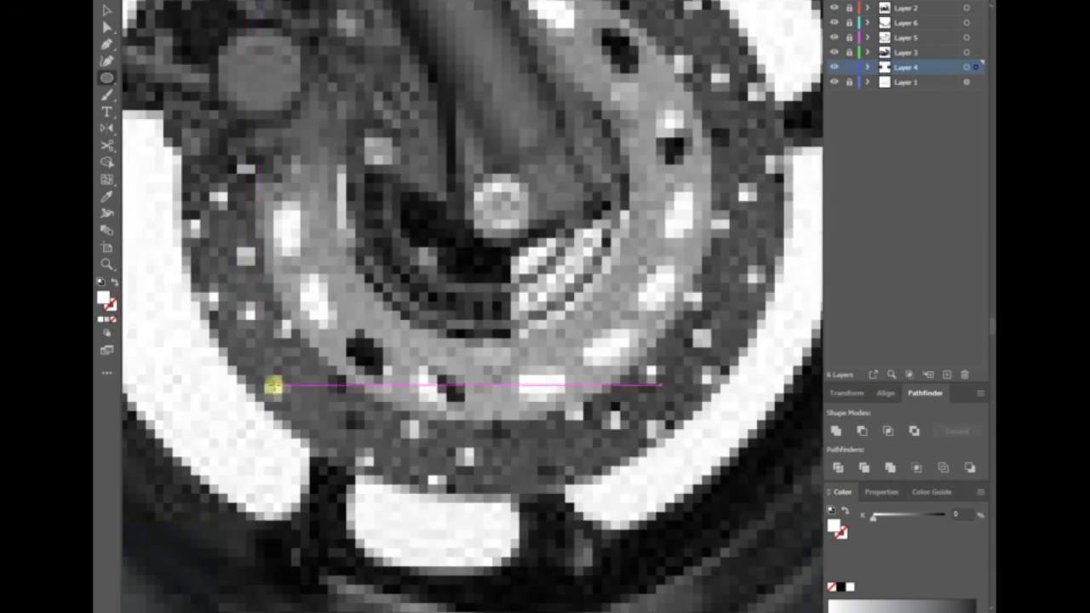
{"action": "left_click", "coordinate": [282, 324]}
{"action": "key", "text": "Return"}
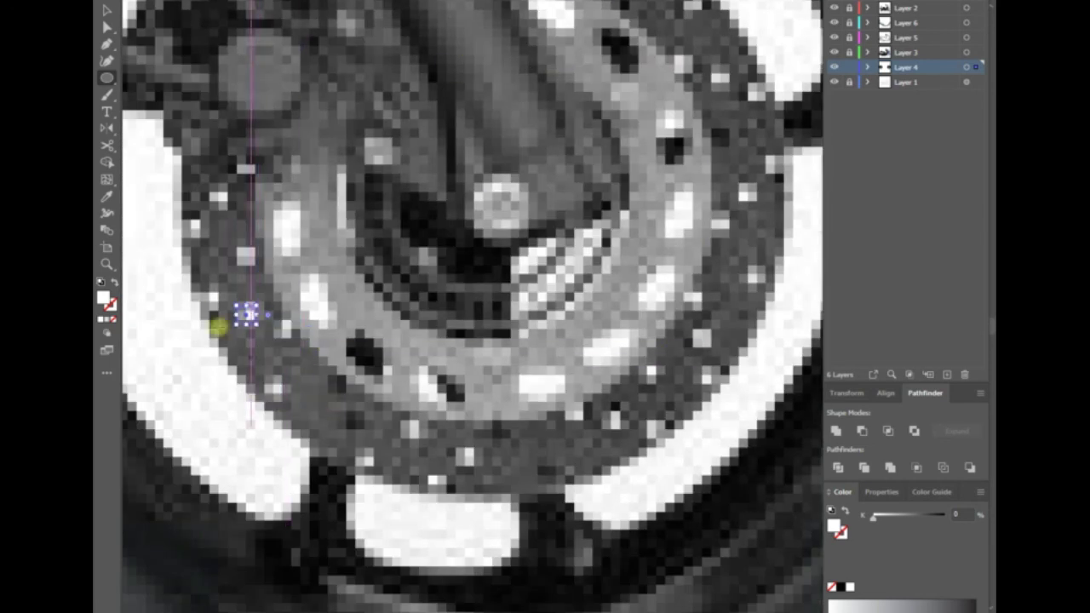
{"action": "key", "text": "Left"}
{"action": "key", "text": "Left"}
{"action": "key", "text": "Left"}
{"action": "key", "text": "Up"}
{"action": "key", "text": "Up"}
{"action": "key", "text": "Up"}
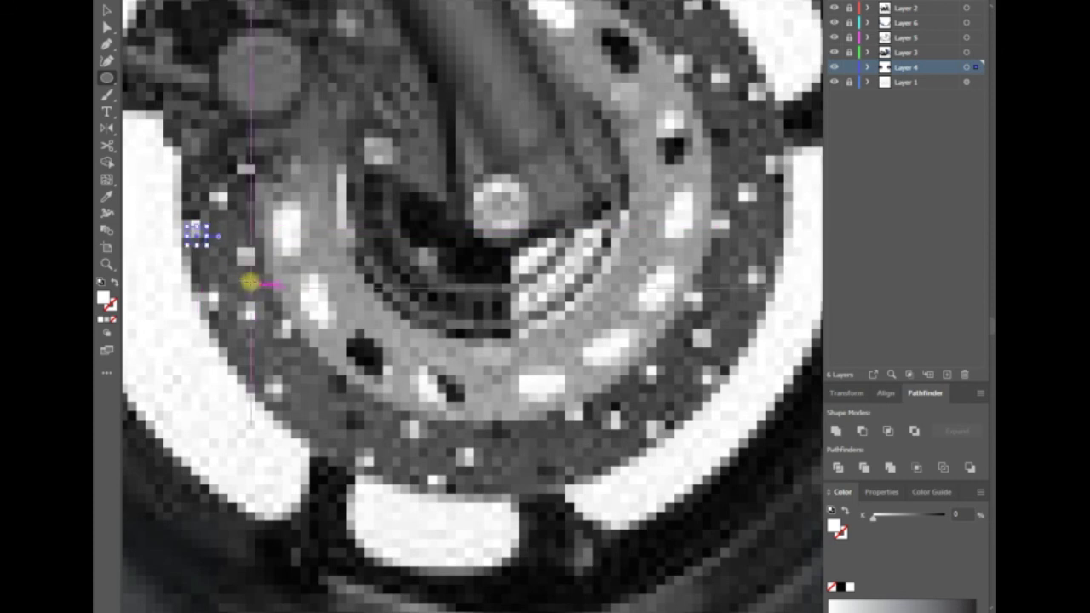
{"action": "key", "text": "Up"}
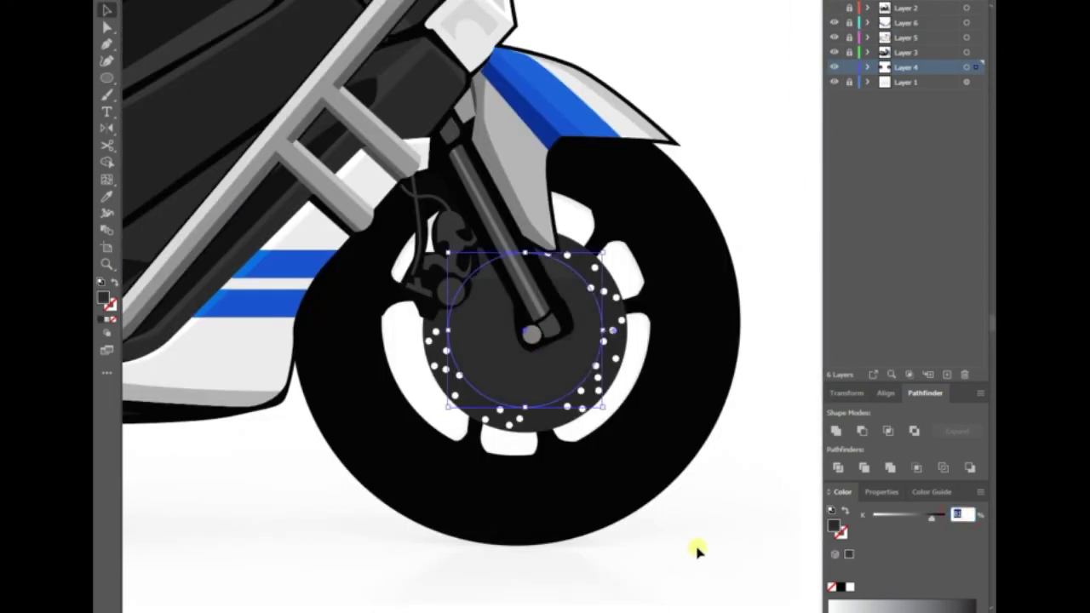
{"action": "right_click", "coordinate": [693, 550]}
- Use Move to centre the hub circle on the brake disc's axle
{"action": "left_click", "coordinate": [722, 477]}
{"action": "left_click", "coordinate": [834, 9]}
{"action": "scroll", "coordinate": [560, 322], "scroll_direction": "up", "scroll_amount": 4}
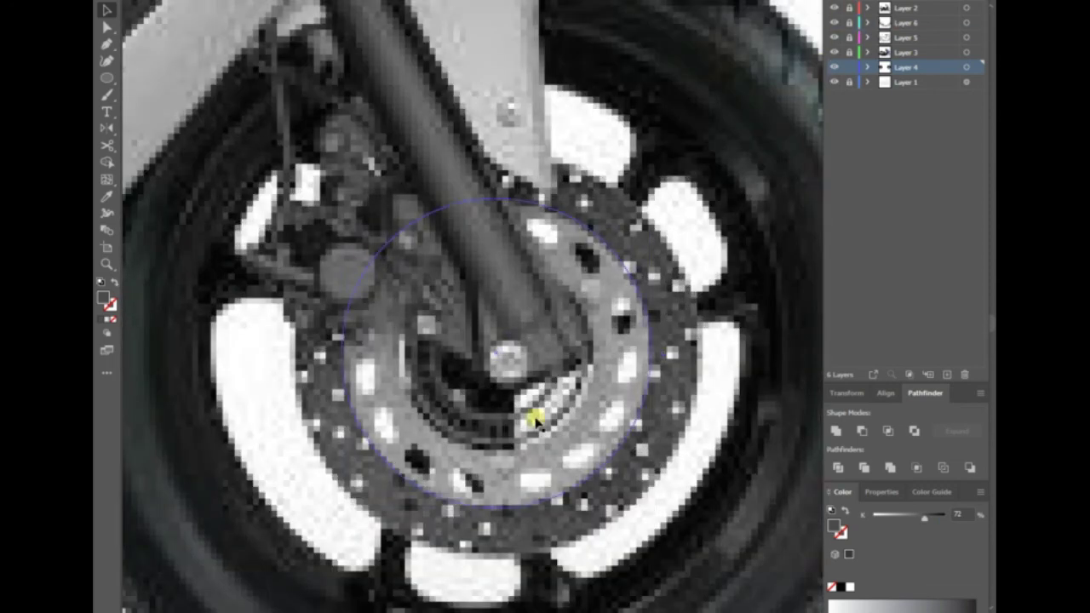
{"action": "key", "text": "Return"}
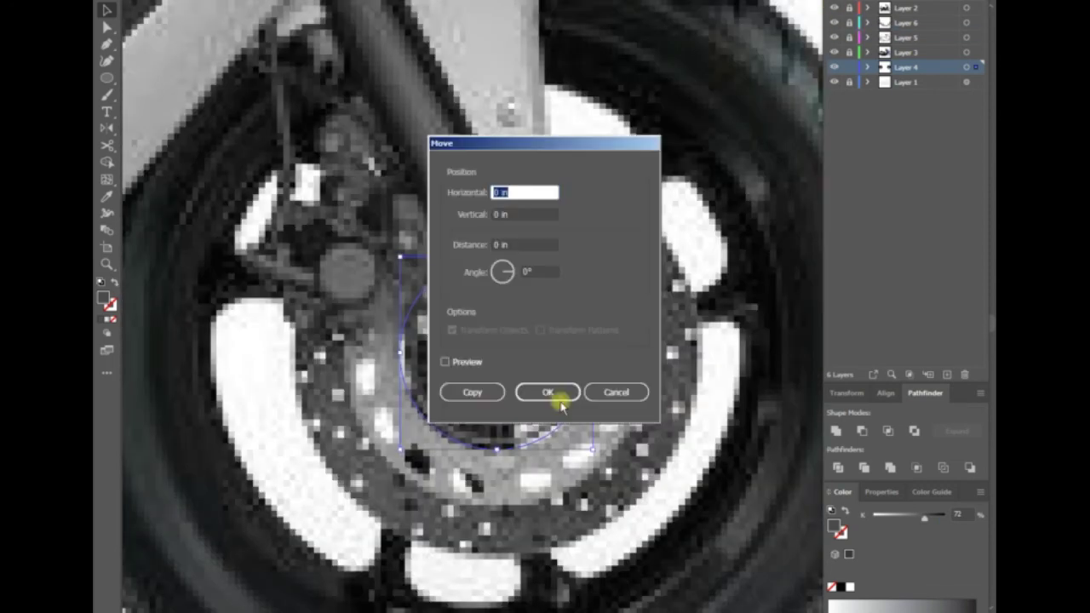
{"action": "left_click", "coordinate": [559, 401]}
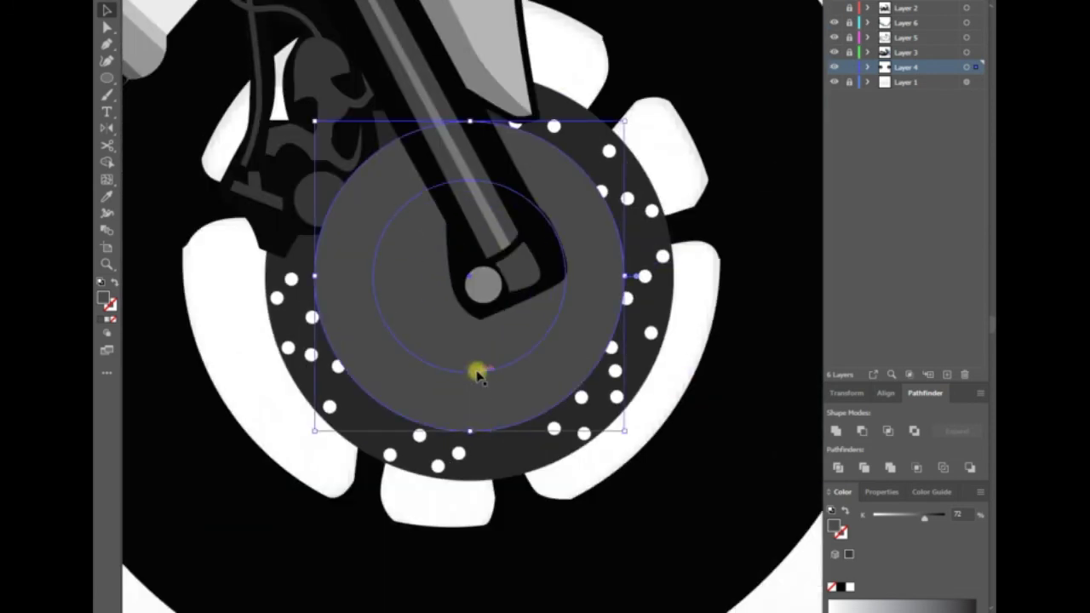
- Add a dark ring around the hub, reorder the hub rings, and show the reference photo again
{"action": "left_click", "coordinate": [434, 366]}
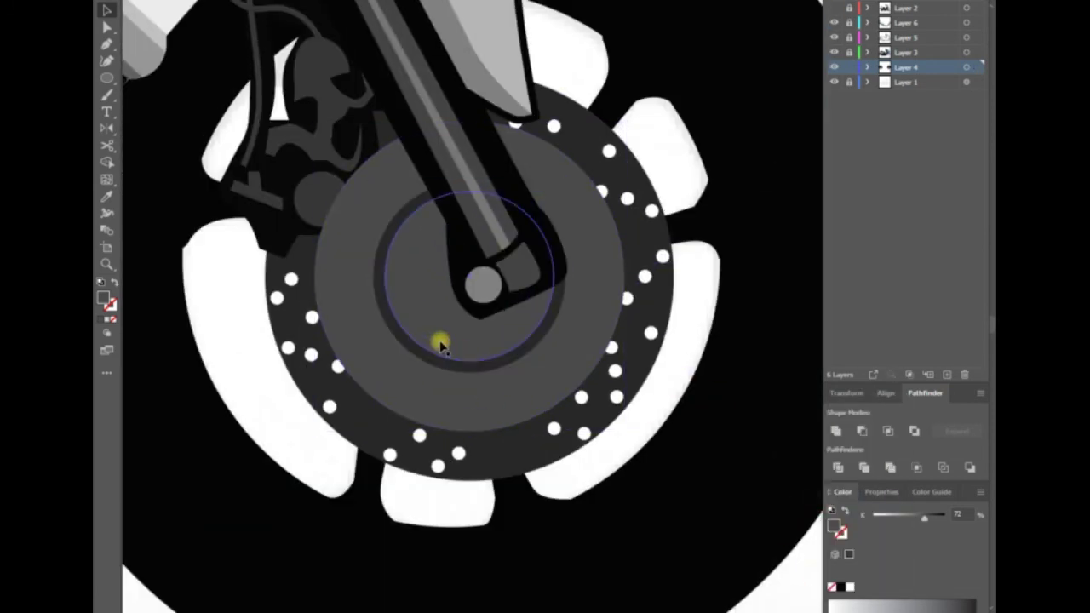
{"action": "left_click", "coordinate": [793, 594]}
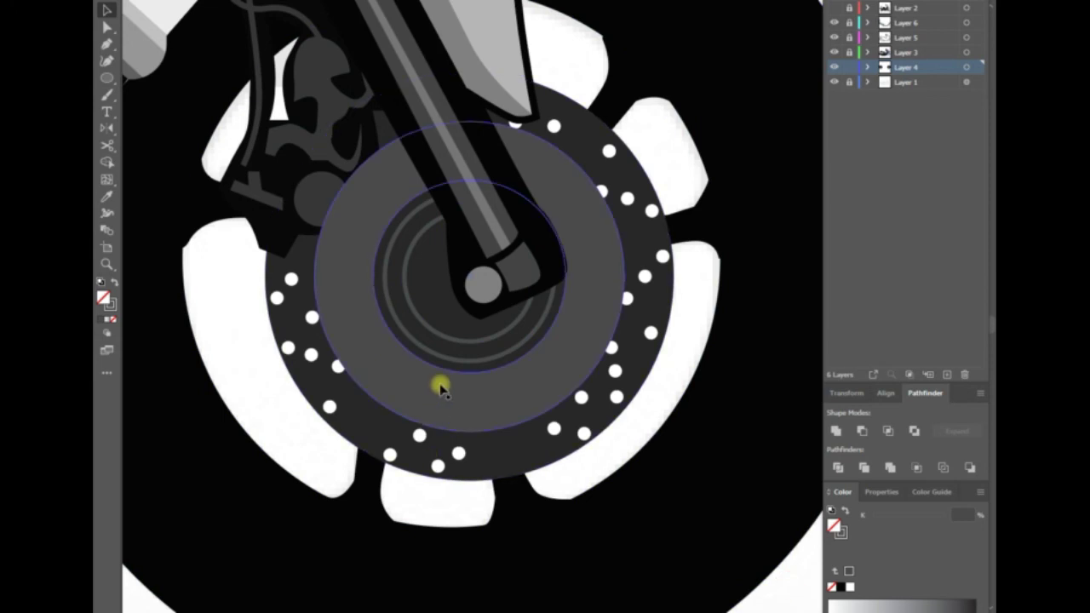
{"action": "left_click", "coordinate": [455, 358]}
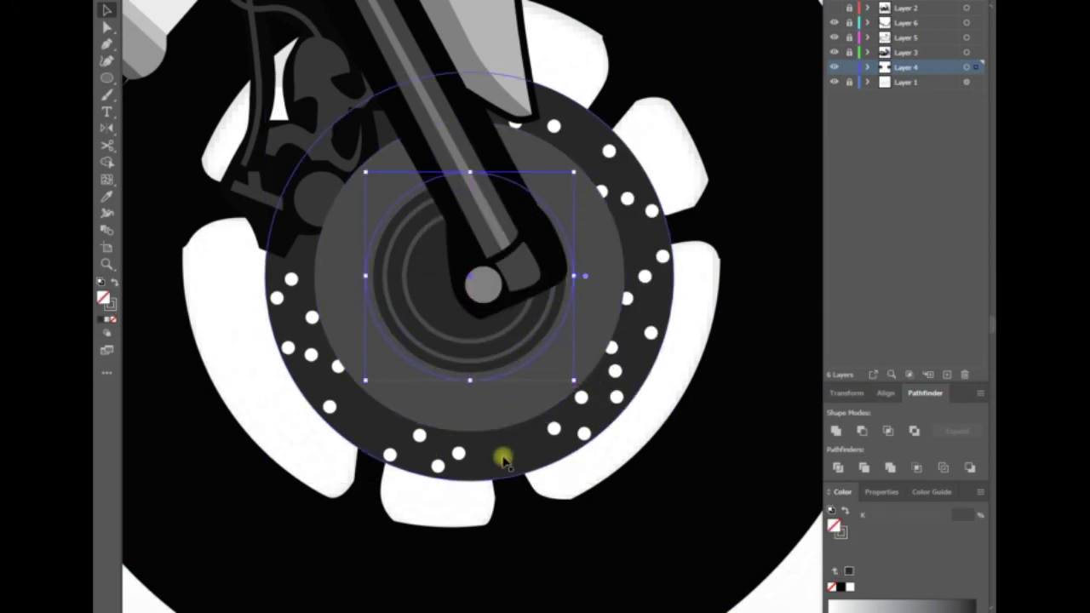
{"action": "right_click", "coordinate": [784, 402]}
{"action": "left_click", "coordinate": [888, 579]}
{"action": "left_click", "coordinate": [447, 421]}
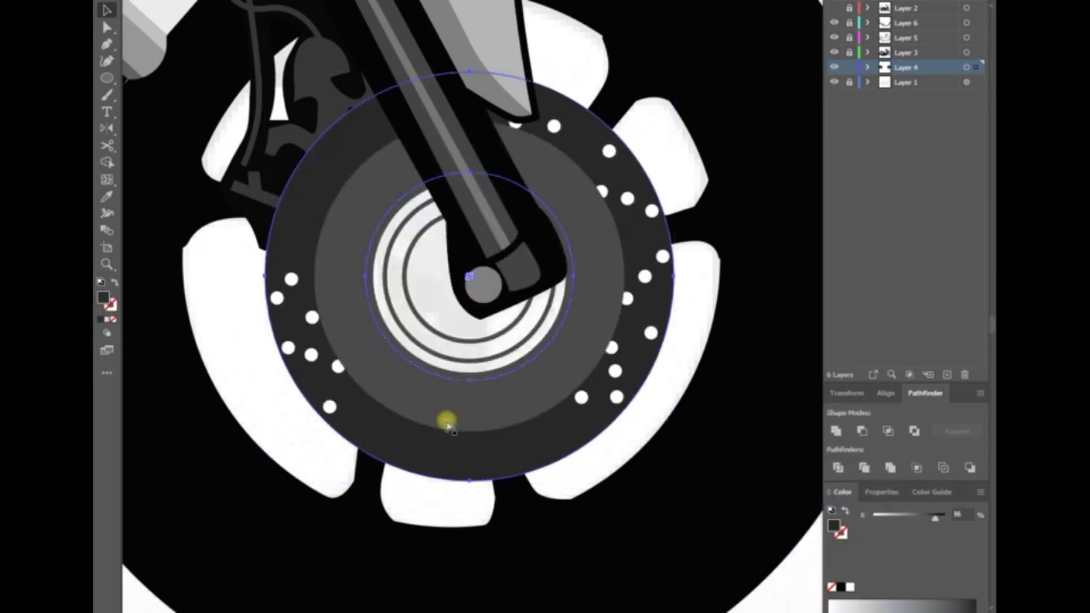
{"action": "left_click", "coordinate": [833, 7]}
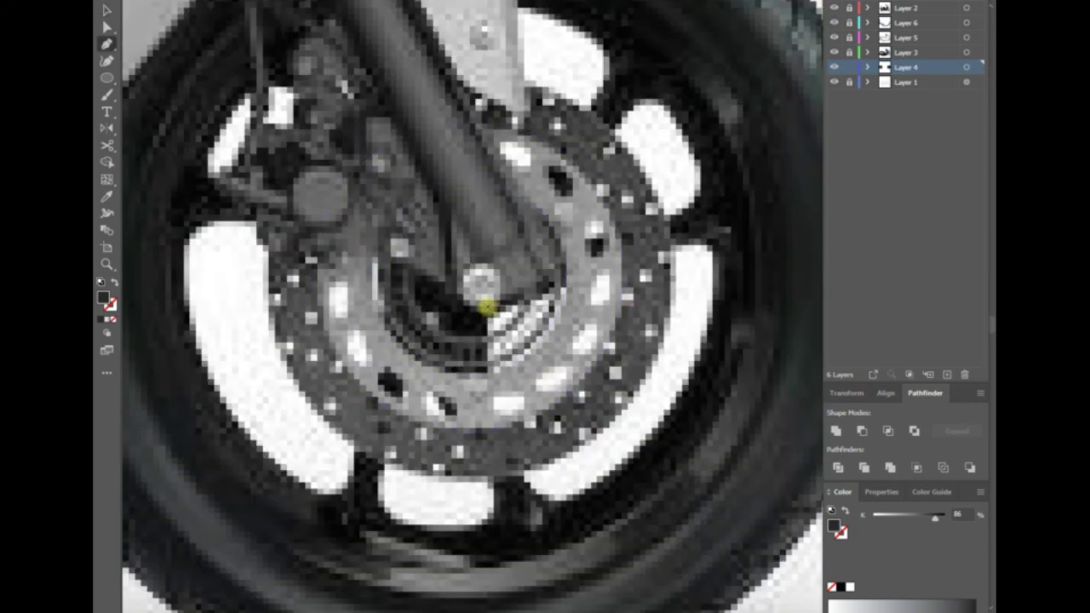
- Start tracing the hub shadow from the photo and fill it 100% black
{"action": "left_click", "coordinate": [383, 233]}
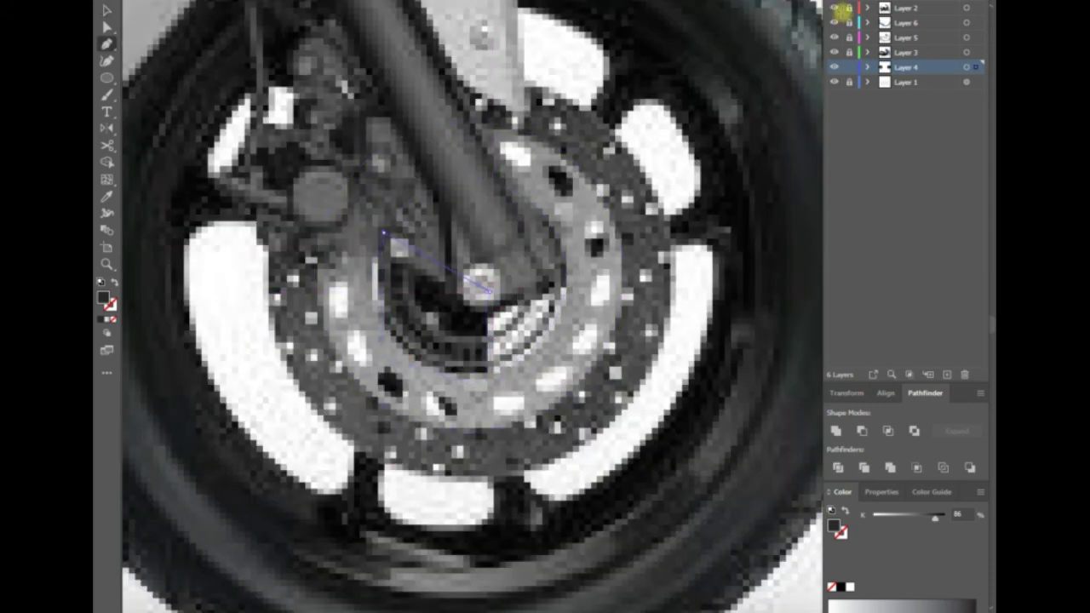
{"action": "key", "text": "v"}
{"action": "left_click", "coordinate": [834, 7]}
{"action": "left_click_drag", "start_coordinate": [935, 516], "coordinate": [945, 517]}
{"action": "right_click", "coordinate": [776, 360]}
{"action": "left_click", "coordinate": [715, 520]}
{"action": "left_click", "coordinate": [833, 8]}
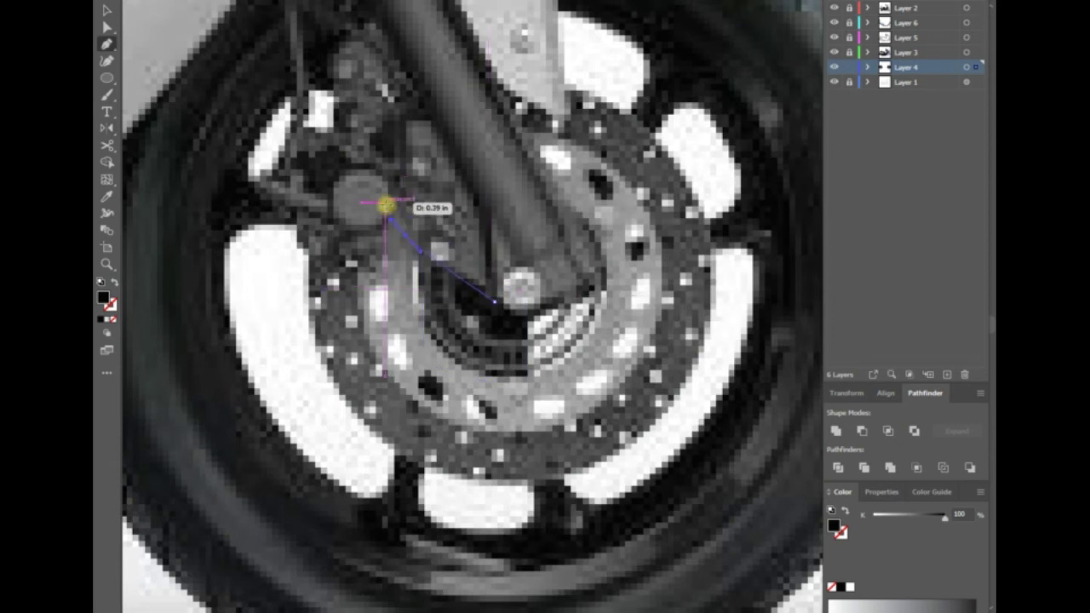
- Finish the shadow outline with corner points across the left half of the hub
{"action": "left_click", "coordinate": [449, 156]}
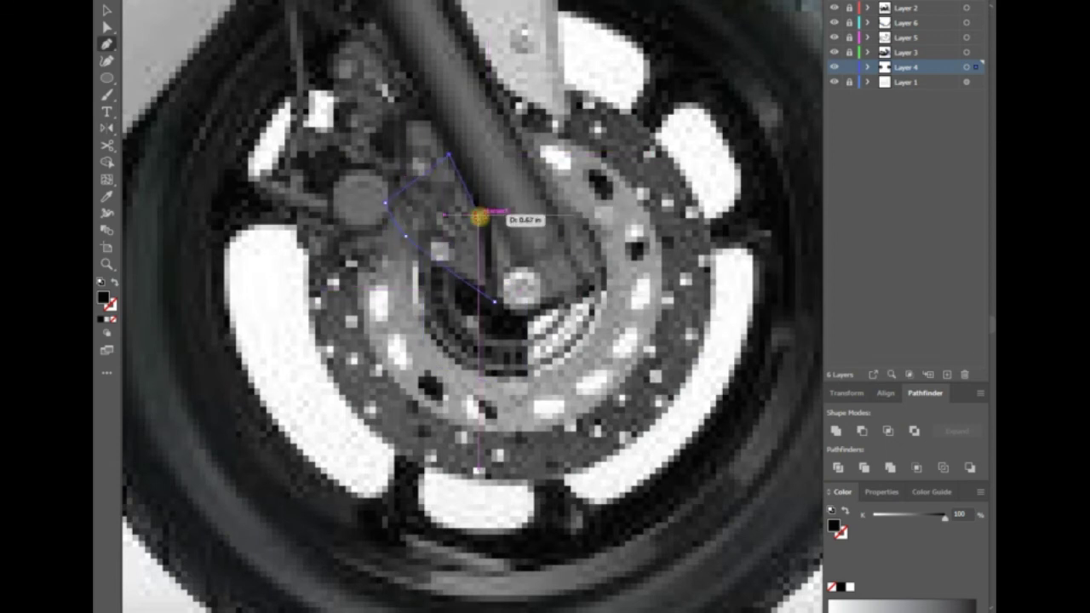
{"action": "left_click", "coordinate": [479, 220]}
{"action": "left_click", "coordinate": [494, 299]}
{"action": "key", "text": "v"}
{"action": "left_click", "coordinate": [834, 52]}
{"action": "left_click_drag", "start_coordinate": [244, 345], "coordinate": [295, 495]}
- Select the grey disc ring and caliper pieces and adjust their stacking order
{"action": "left_click", "coordinate": [477, 309]}
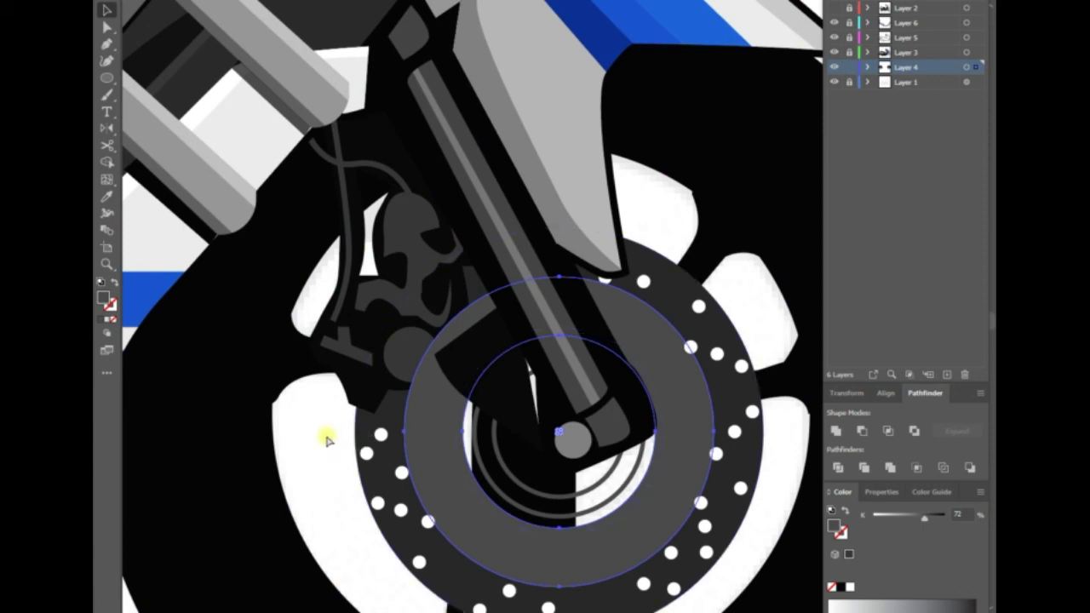
{"action": "left_click", "coordinate": [365, 377]}
{"action": "left_click", "coordinate": [383, 349]}
{"action": "left_click", "coordinate": [374, 195], "text": "shift"}
{"action": "right_click", "coordinate": [306, 280]}
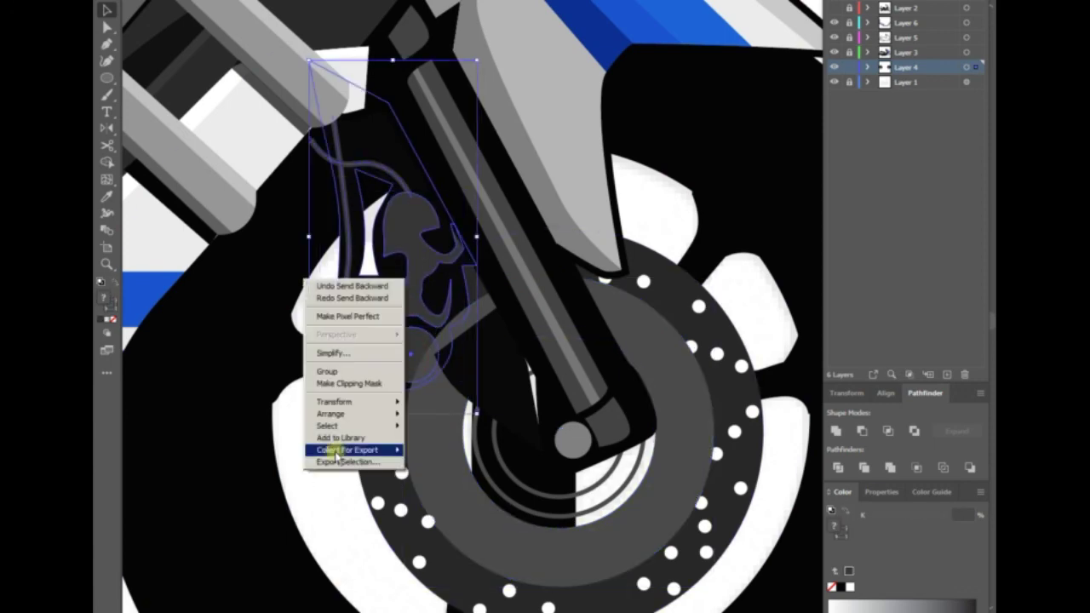
{"action": "left_click", "coordinate": [310, 450]}
- Compare the black hub shadow against the reference photo in outline view
{"action": "key", "text": "ctrl+minus"}
{"action": "key", "text": "ctrl+minus"}
{"action": "key", "text": "ctrl+minus"}
{"action": "left_click", "coordinate": [832, 8]}
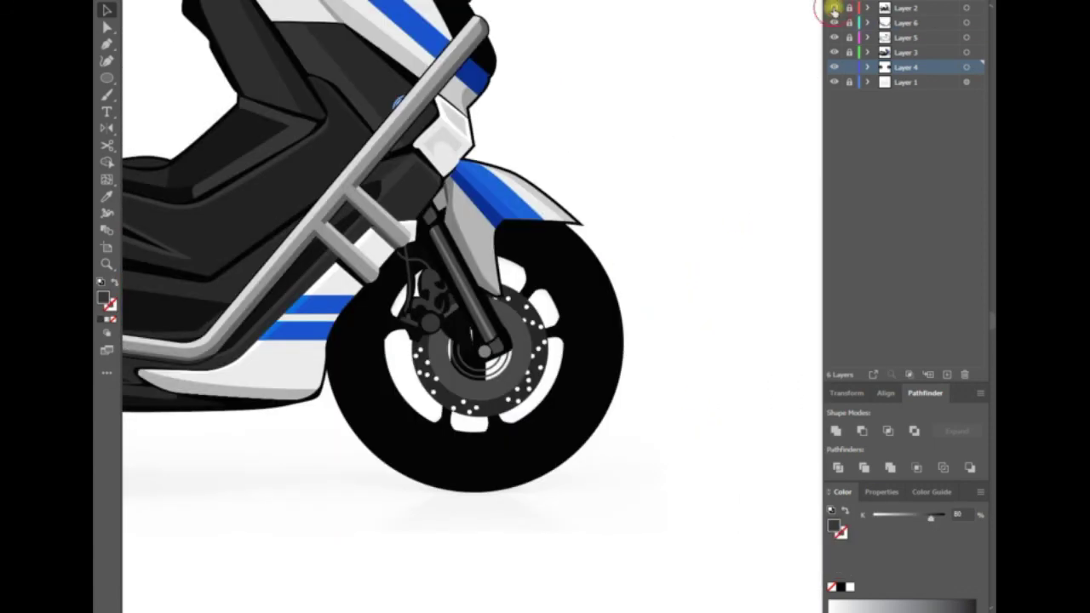
{"action": "key", "text": "ctrl+plus"}
{"action": "key", "text": "ctrl+plus"}
{"action": "key", "text": "ctrl+plus"}
{"action": "left_click", "coordinate": [368, 360]}
{"action": "left_click", "coordinate": [358, 414]}
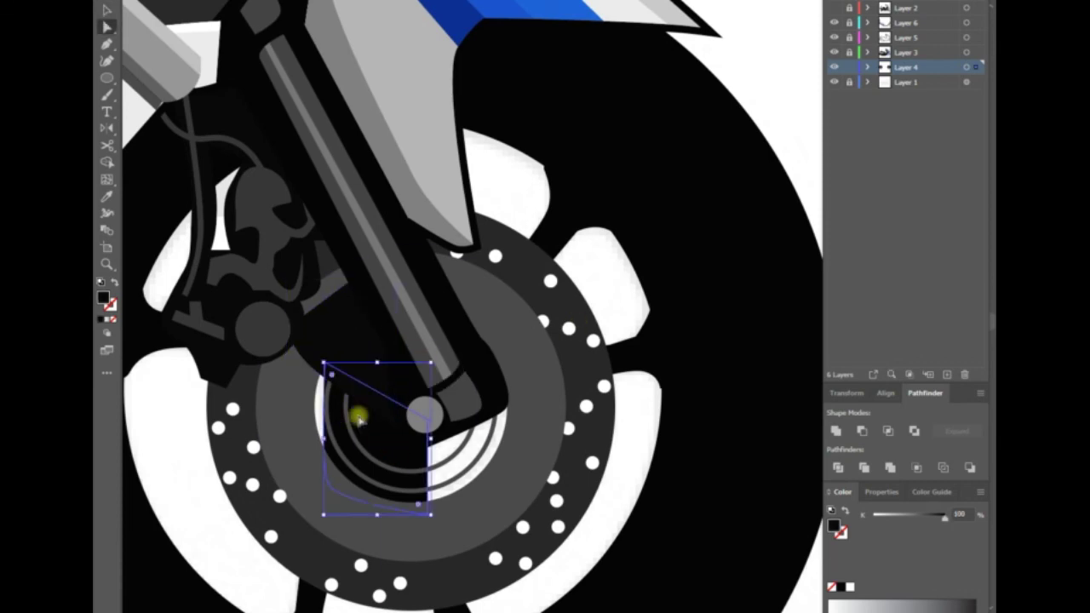
{"action": "left_click", "coordinate": [834, 8]}
{"action": "left_click", "coordinate": [834, 8]}
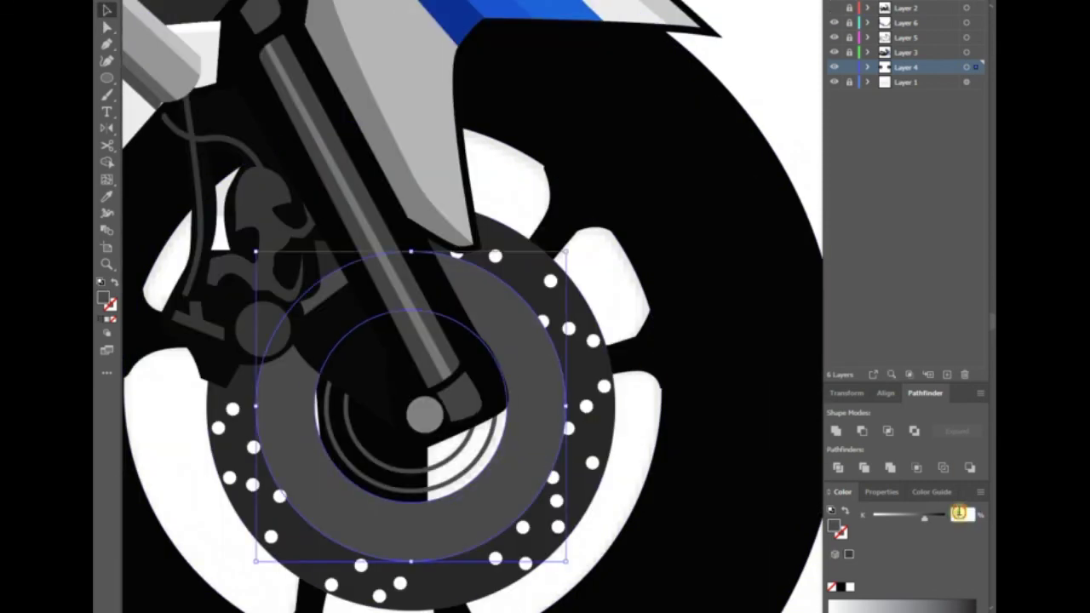
{"action": "left_click", "coordinate": [389, 353]}
{"action": "key", "text": "ctrl+y"}
{"action": "scroll", "coordinate": [469, 268], "scroll_direction": "up", "scroll_amount": 1}
{"action": "scroll", "coordinate": [372, 498], "scroll_direction": "up", "scroll_amount": 1}
- Trace a leaf-shaped cutout on the disc ring with the Pen tool and fill it black
{"action": "key", "text": "p"}
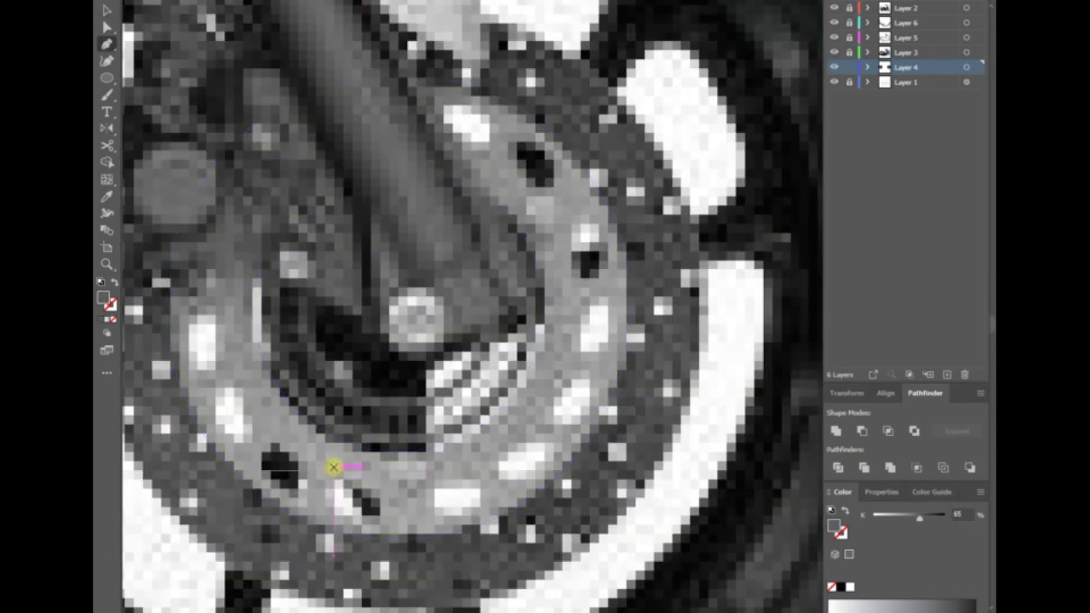
{"action": "left_click", "coordinate": [380, 530]}
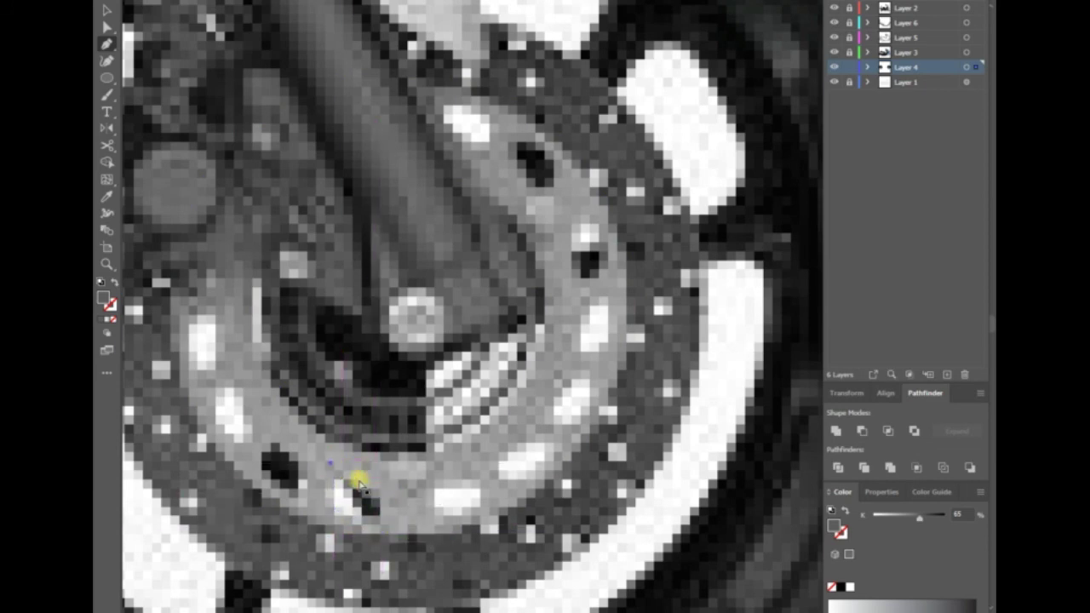
{"action": "scroll", "coordinate": [359, 487], "scroll_direction": "down", "scroll_amount": 3}
{"action": "scroll", "coordinate": [460, 358], "scroll_direction": "up", "scroll_amount": 2}
{"action": "key", "text": "ctrl+y"}
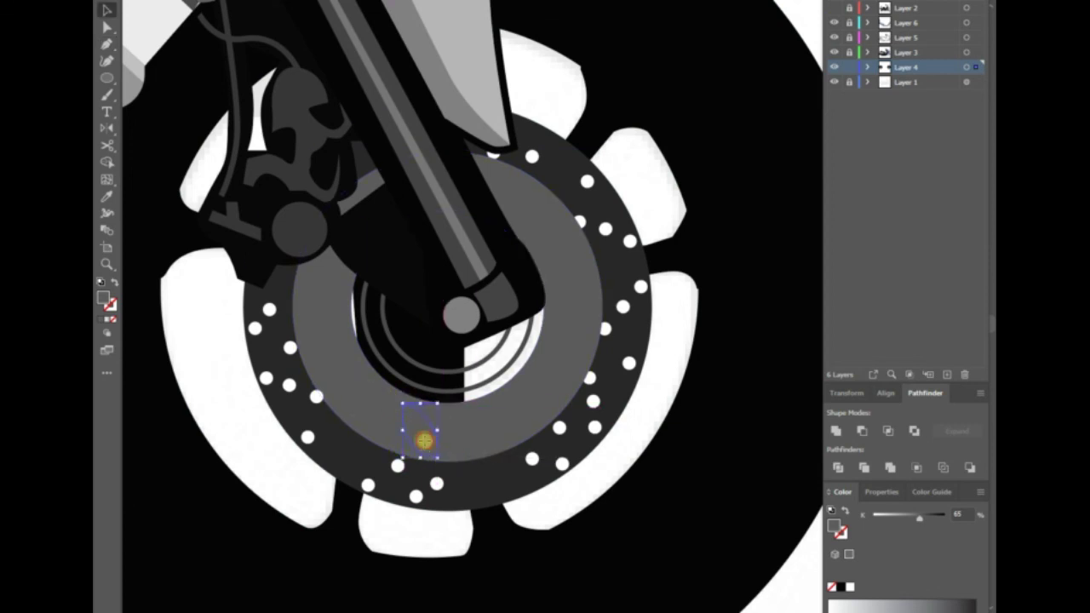
{"action": "left_click", "coordinate": [430, 446]}
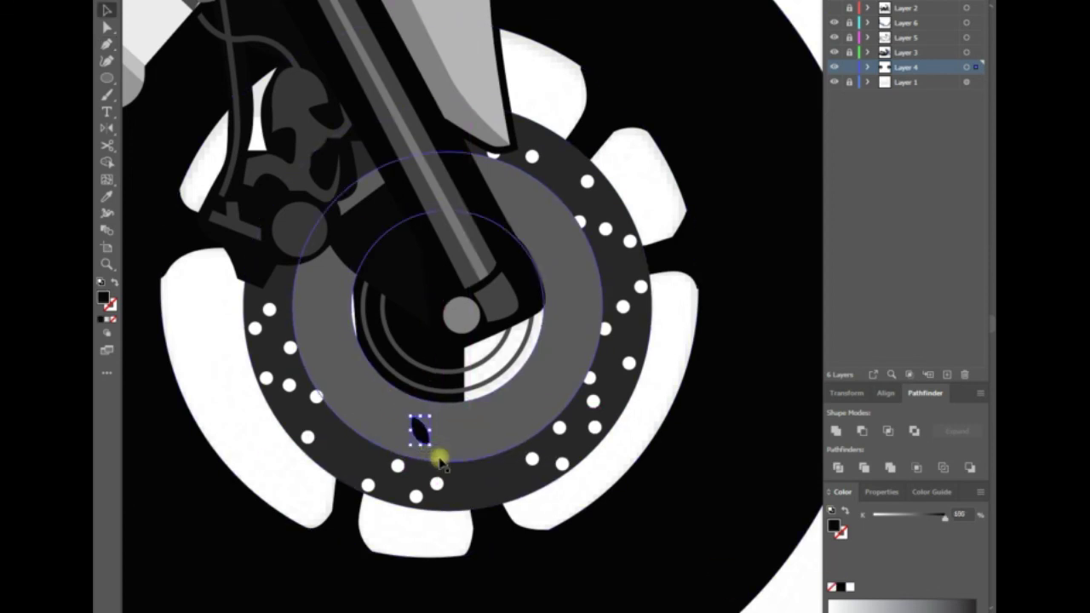
- Duplicate the black leaf cutout and position the copies around the grey disc ring
{"action": "left_click_drag", "start_coordinate": [430, 443], "coordinate": [507, 471], "text": "alt"}
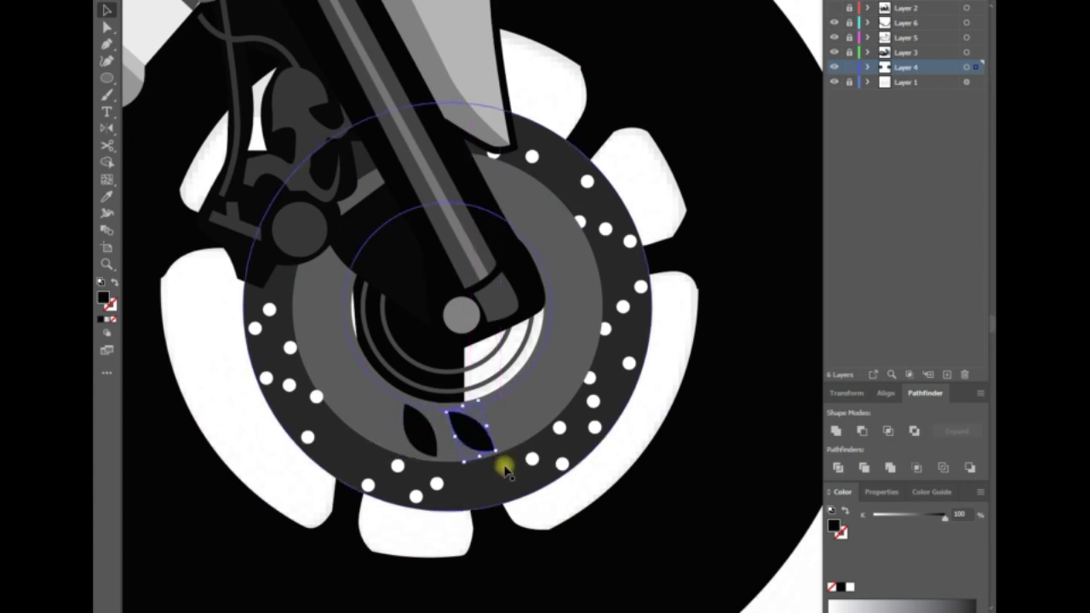
{"action": "left_click_drag", "start_coordinate": [520, 421], "coordinate": [554, 433]}
{"action": "mouse_move", "coordinate": [596, 369]}
{"action": "left_mouse_down"}
{"action": "mouse_move", "coordinate": [537, 502]}
{"action": "mouse_move", "coordinate": [561, 462]}
{"action": "mouse_move", "coordinate": [555, 471]}
{"action": "left_mouse_up"}
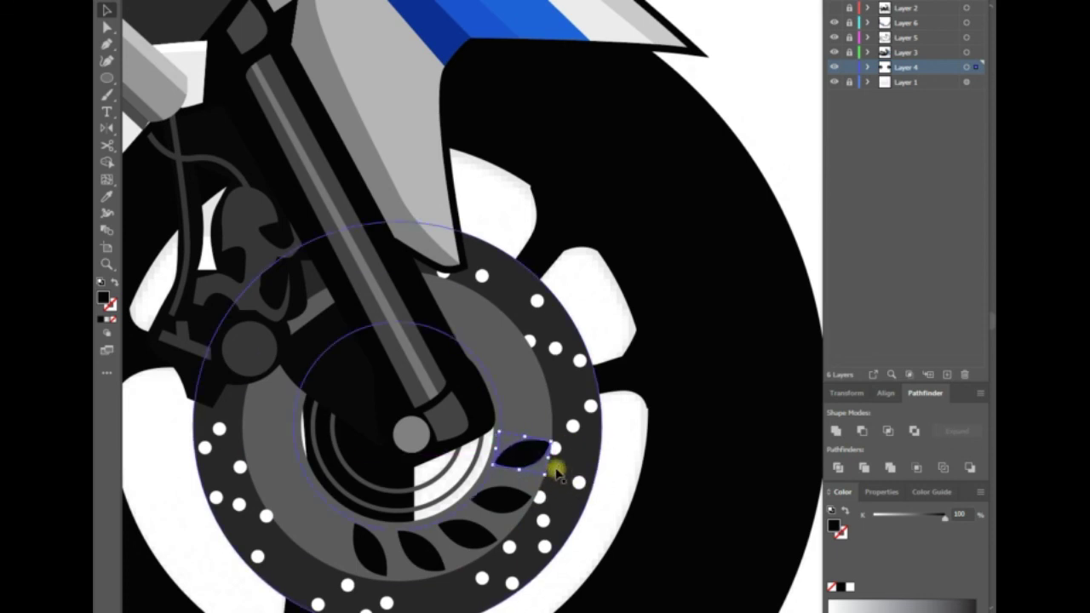
{"action": "mouse_move", "coordinate": [525, 414]}
{"action": "left_mouse_down"}
{"action": "mouse_move", "coordinate": [528, 375]}
{"action": "mouse_move", "coordinate": [470, 335]}
{"action": "mouse_move", "coordinate": [551, 357]}
{"action": "left_mouse_up"}
{"action": "mouse_move", "coordinate": [377, 533]}
{"action": "left_mouse_down"}
{"action": "mouse_move", "coordinate": [445, 479]}
{"action": "mouse_move", "coordinate": [393, 490]}
{"action": "mouse_move", "coordinate": [331, 419]}
{"action": "mouse_move", "coordinate": [349, 442]}
{"action": "left_mouse_up"}
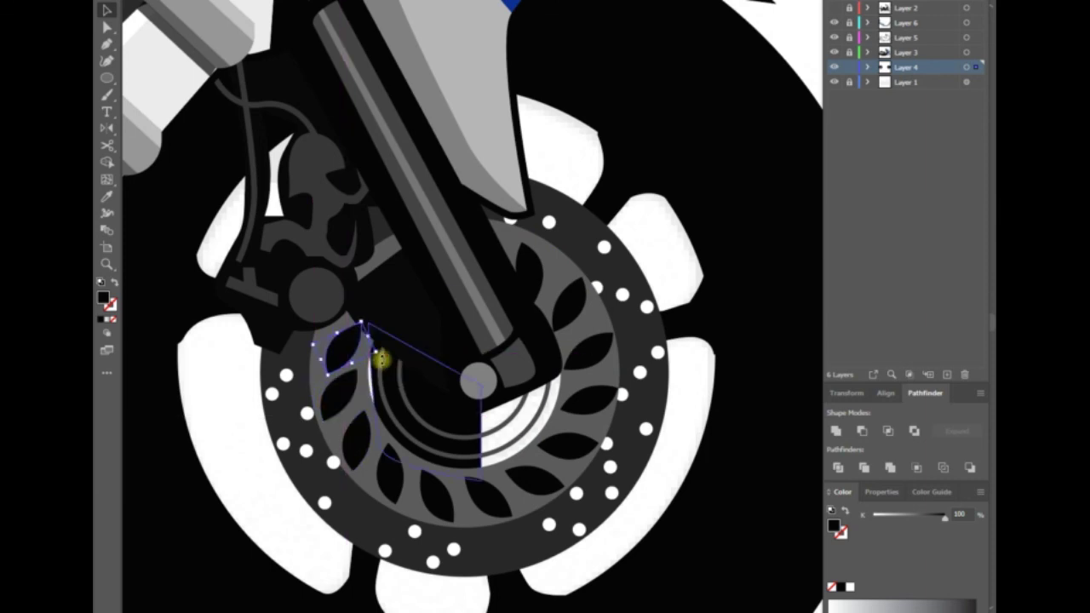
{"action": "left_click_drag", "start_coordinate": [339, 400], "coordinate": [361, 383]}
- Send the leaf-cutout ring behind the brake caliper with Ctrl+[ and fit the scooter in view
{"action": "key", "text": "ctrl+minus"}
{"action": "left_click", "coordinate": [433, 449]}
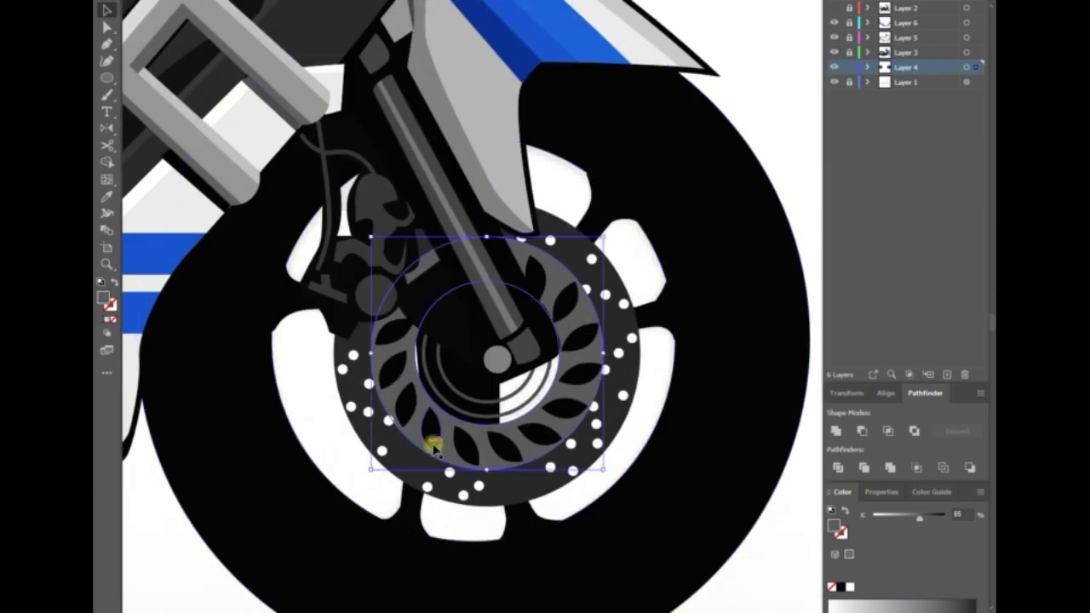
{"action": "key", "text": "ctrl+bracketleft"}
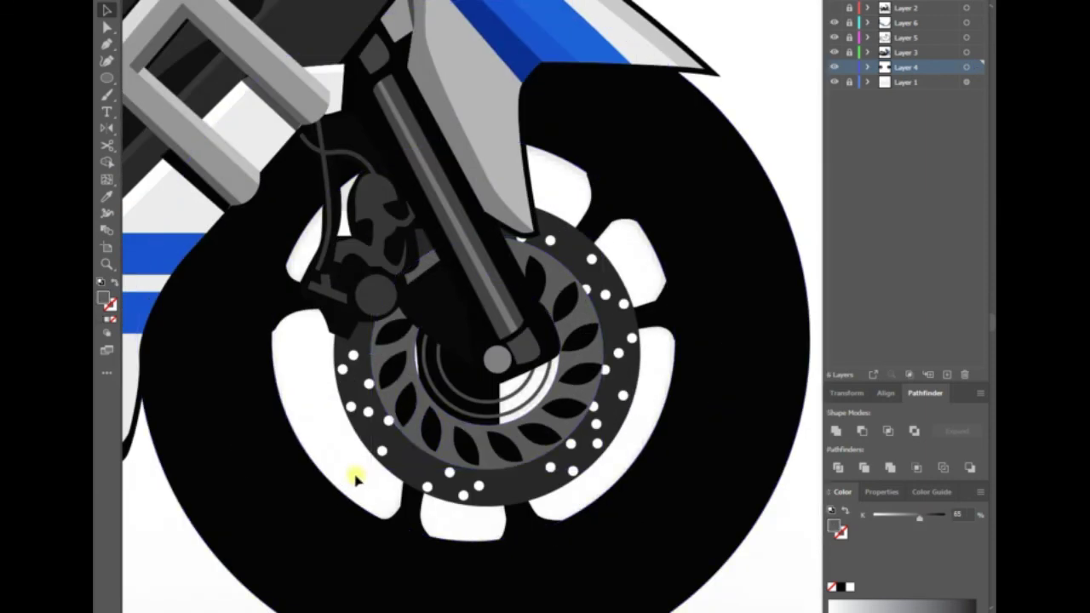
{"action": "key", "text": "ctrl+0"}
- Reposition the P badge on the dark side panel and bring the fairing edge into view
{"action": "scroll", "coordinate": [585, 431], "scroll_direction": "up", "scroll_amount": 3}
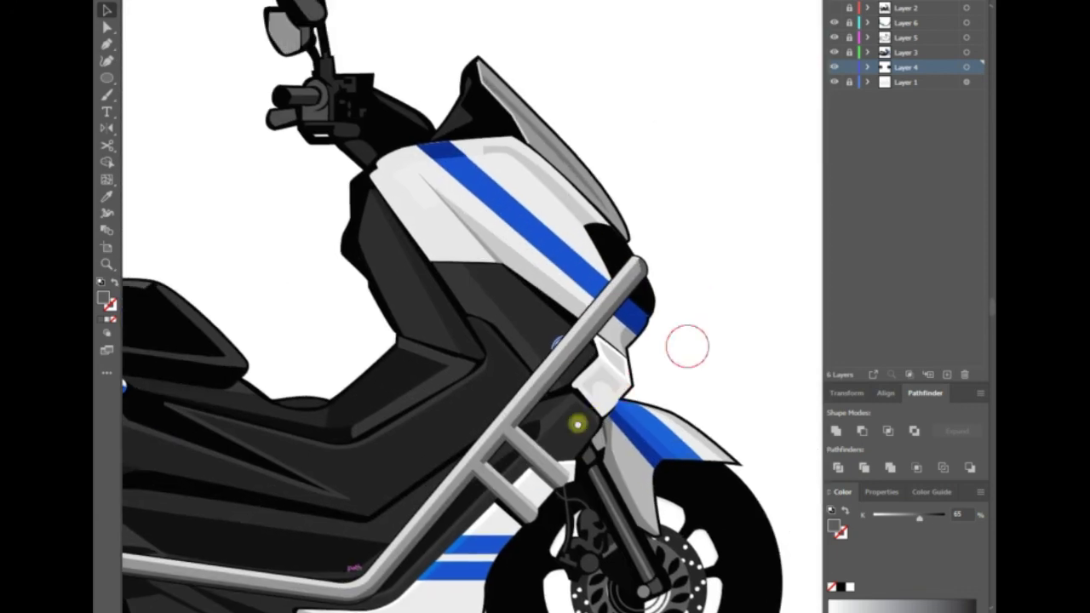
{"action": "scroll", "coordinate": [610, 309], "scroll_direction": "up", "scroll_amount": 2}
{"action": "left_click", "coordinate": [499, 382]}
{"action": "scroll", "coordinate": [499, 382], "scroll_direction": "up", "scroll_amount": 3}
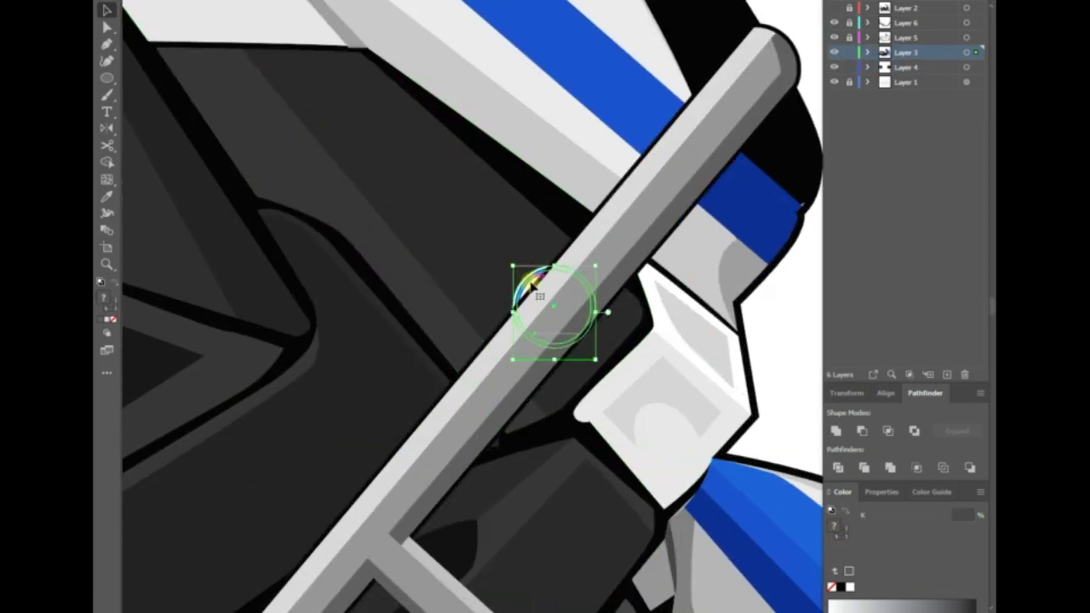
{"action": "left_click_drag", "start_coordinate": [538, 286], "coordinate": [467, 212]}
{"action": "left_click", "coordinate": [773, 343]}
{"action": "scroll", "coordinate": [614, 300], "scroll_direction": "right", "scroll_amount": 3}
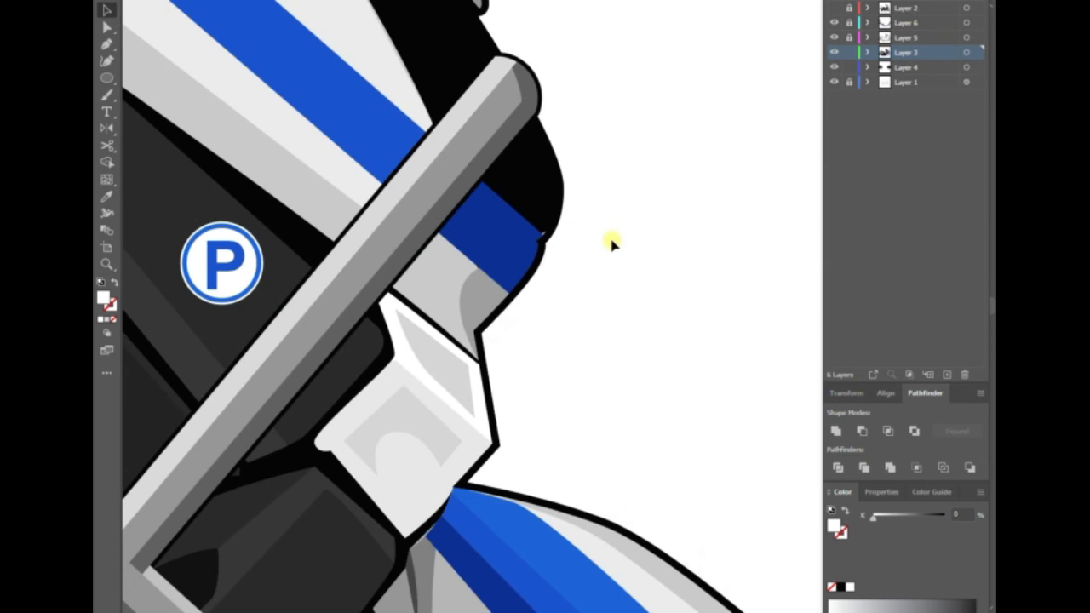
{"action": "left_click_drag", "start_coordinate": [610, 240], "coordinate": [662, 574]}
{"action": "left_click", "coordinate": [572, 481]}
{"action": "left_click", "coordinate": [673, 305]}
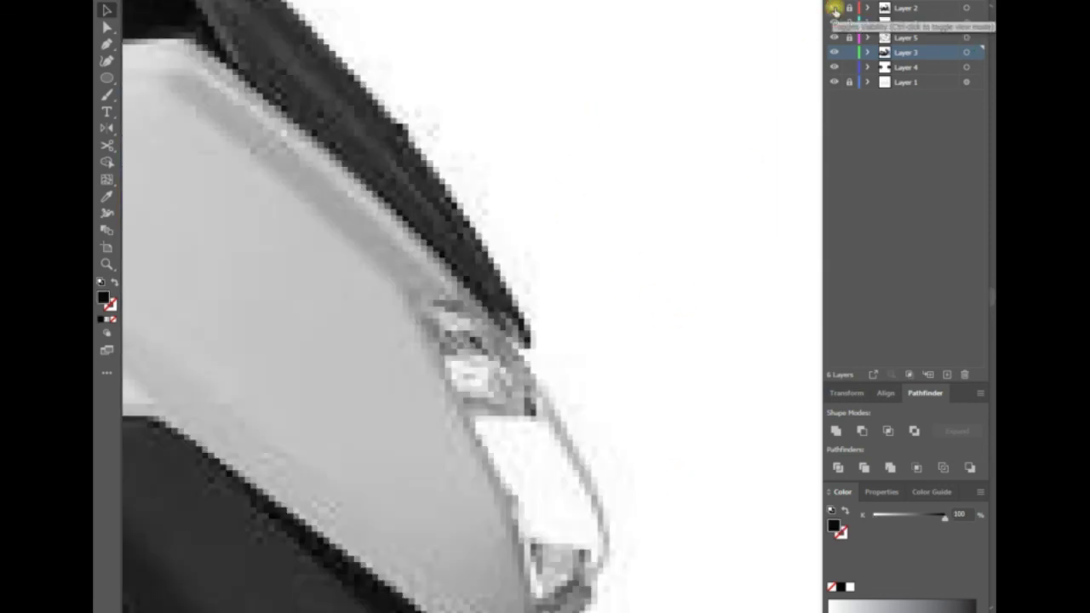
- Draw the fairing highlight shape beside the crash bar and fill it white
{"action": "key", "text": "p"}
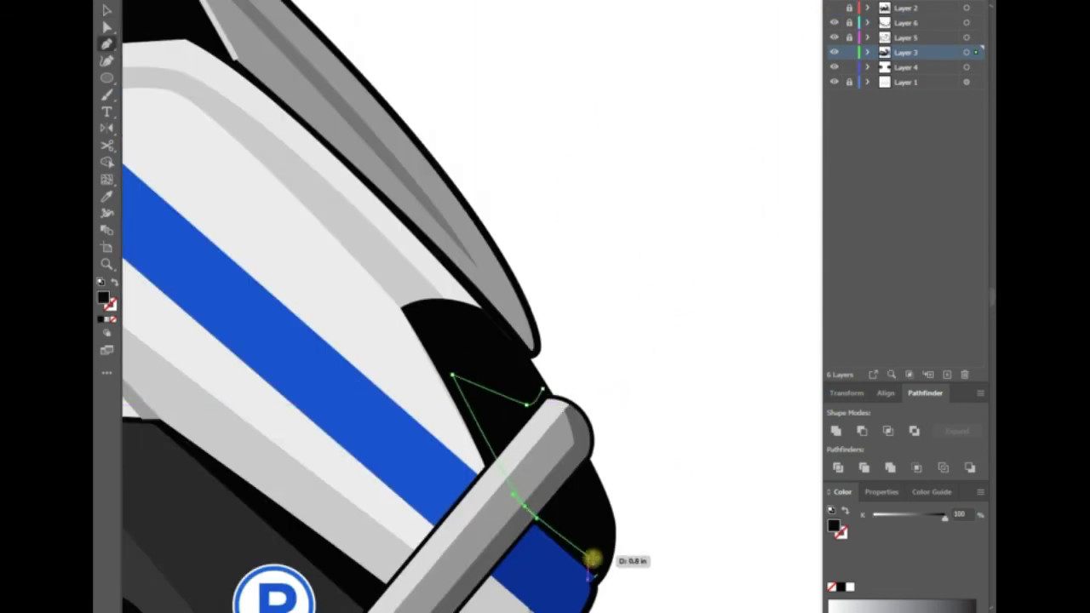
{"action": "left_click", "coordinate": [541, 390]}
{"action": "key", "text": "v"}
{"action": "left_click_drag", "start_coordinate": [944, 517], "coordinate": [894, 517]}
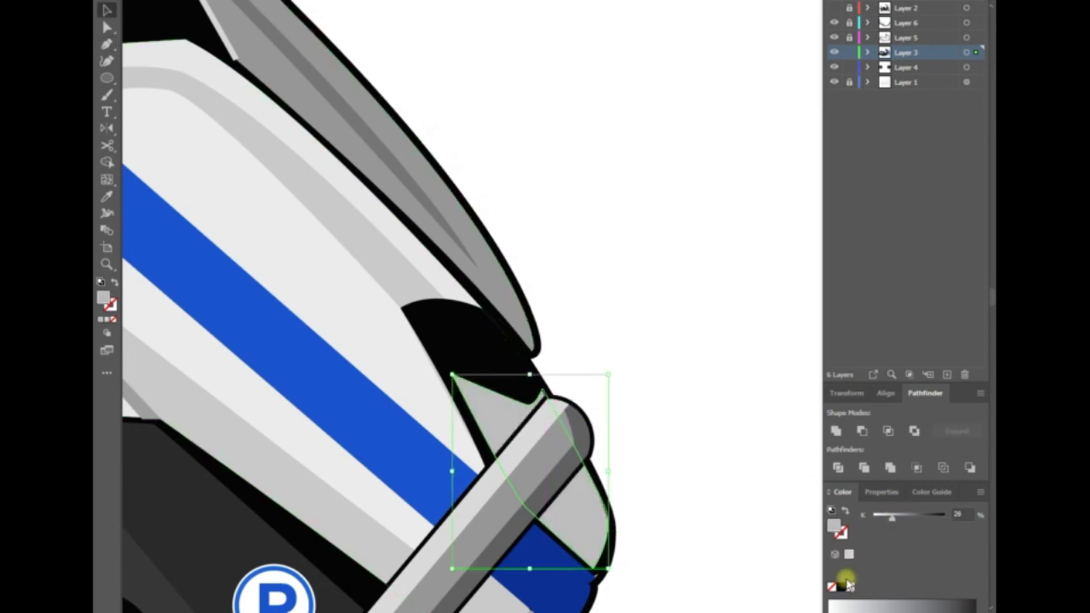
{"action": "left_click", "coordinate": [845, 582]}
{"action": "left_click", "coordinate": [462, 361]}
{"action": "key", "text": "Return"}
- Adjust the larger shape behind the highlight, then reselect the white highlight shape
{"action": "left_click", "coordinate": [474, 389]}
{"action": "right_click", "coordinate": [694, 492]}
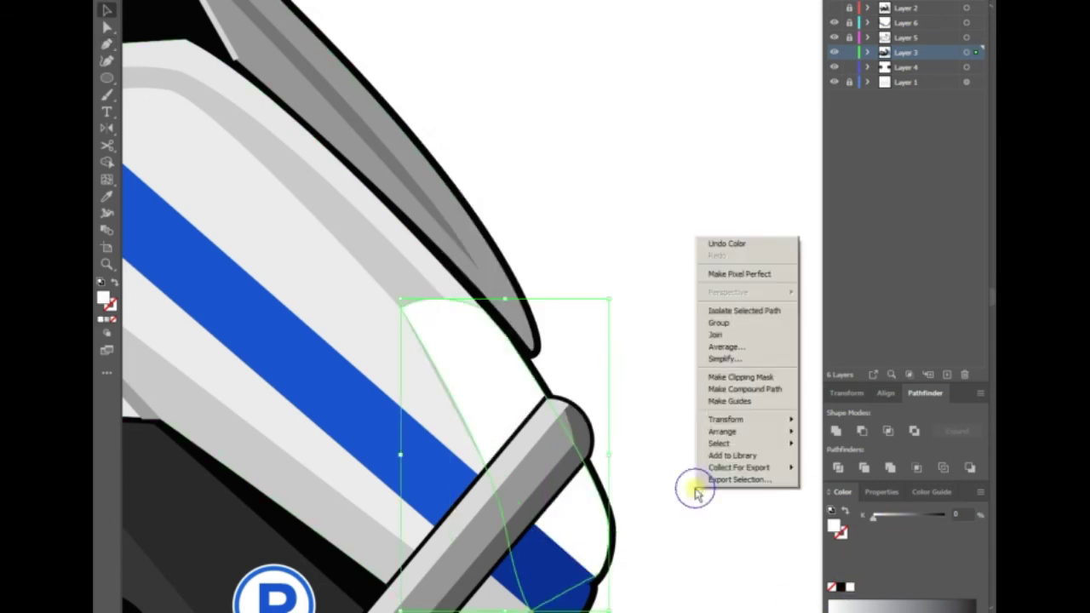
{"action": "key", "text": "Escape"}
{"action": "scroll", "coordinate": [681, 481], "scroll_direction": "up", "scroll_amount": 2}
{"action": "scroll", "coordinate": [424, 384], "scroll_direction": "up", "scroll_amount": 2}
{"action": "key", "text": "Return"}
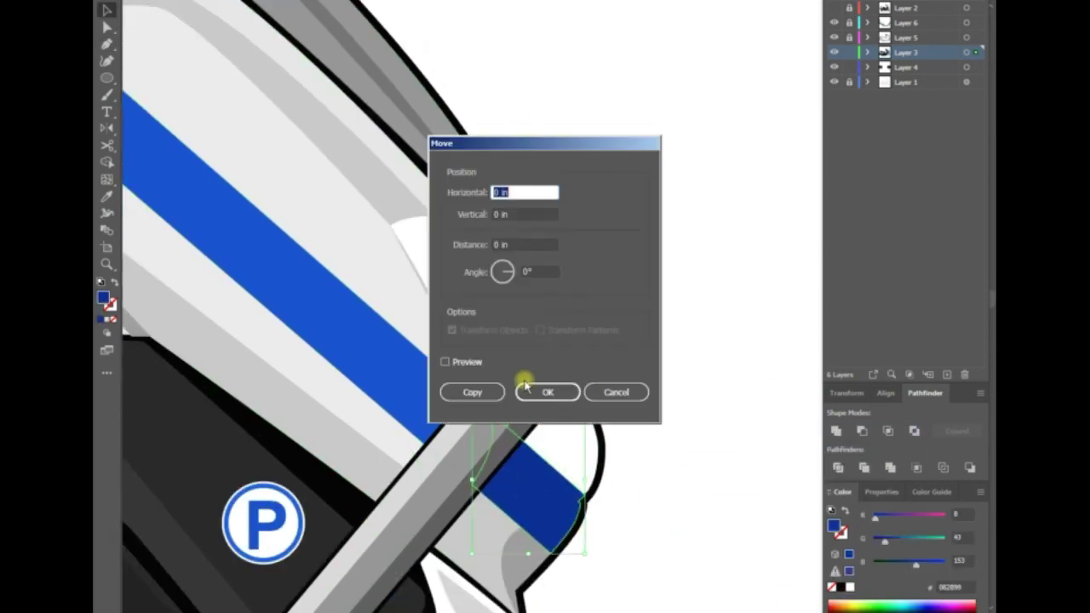
{"action": "left_click", "coordinate": [526, 386]}
{"action": "left_click", "coordinate": [838, 468]}
{"action": "left_click", "coordinate": [535, 486]}
{"action": "left_click", "coordinate": [461, 298]}
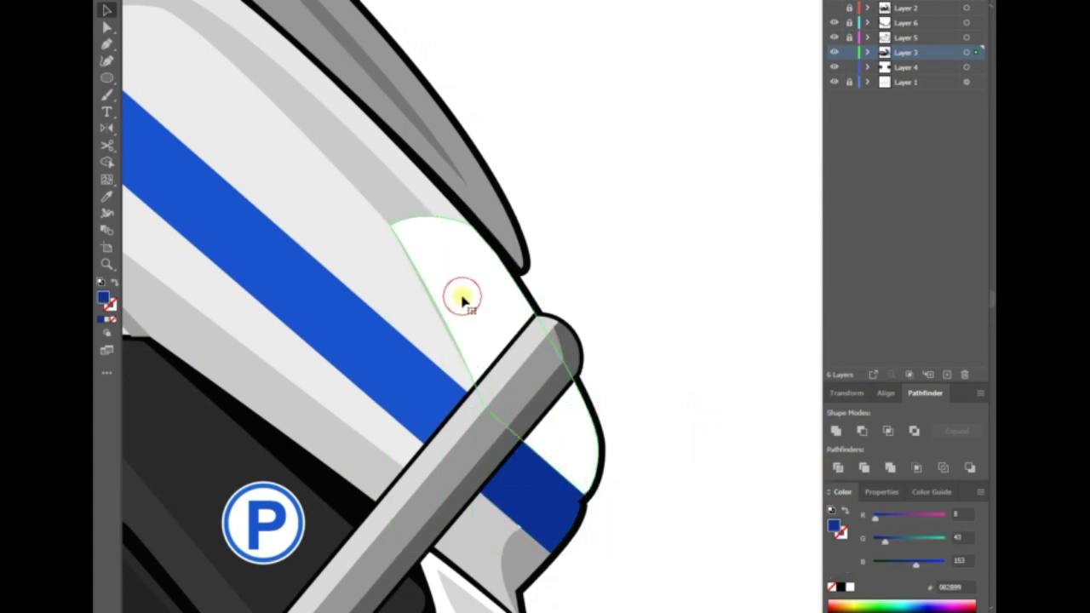
- Give the highlight a linear gradient and drag its direction across the shape
{"action": "left_click", "coordinate": [109, 320]}
{"action": "left_click", "coordinate": [700, 506]}
{"action": "left_click", "coordinate": [706, 486]}
{"action": "left_click", "coordinate": [104, 180]}
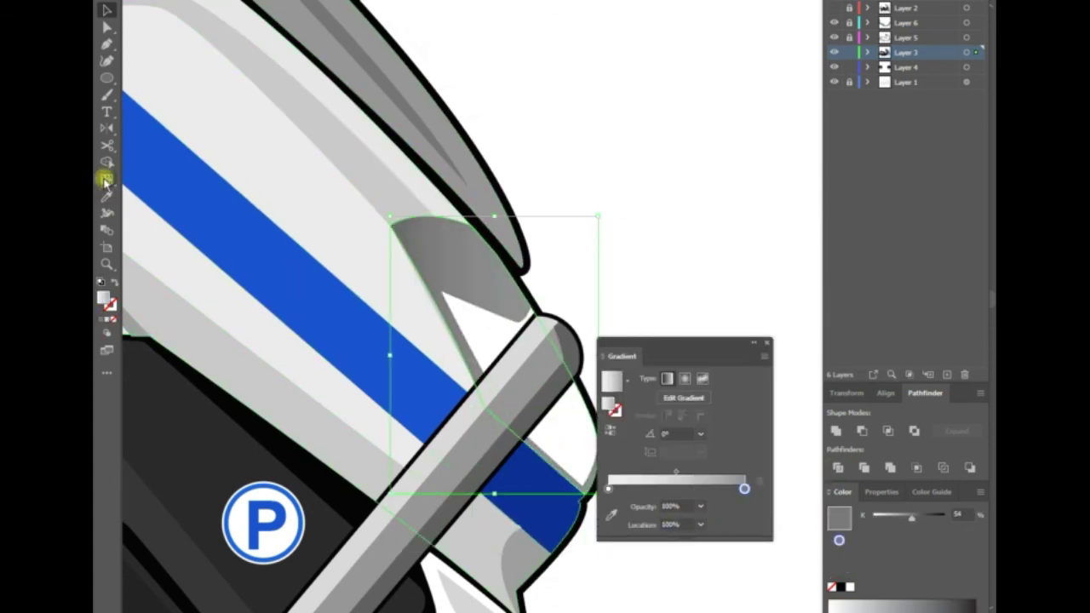
{"action": "left_click_drag", "start_coordinate": [536, 357], "coordinate": [415, 340]}
- Make the right gradient stop white and lower the left stop's opacity
{"action": "left_click", "coordinate": [746, 474]}
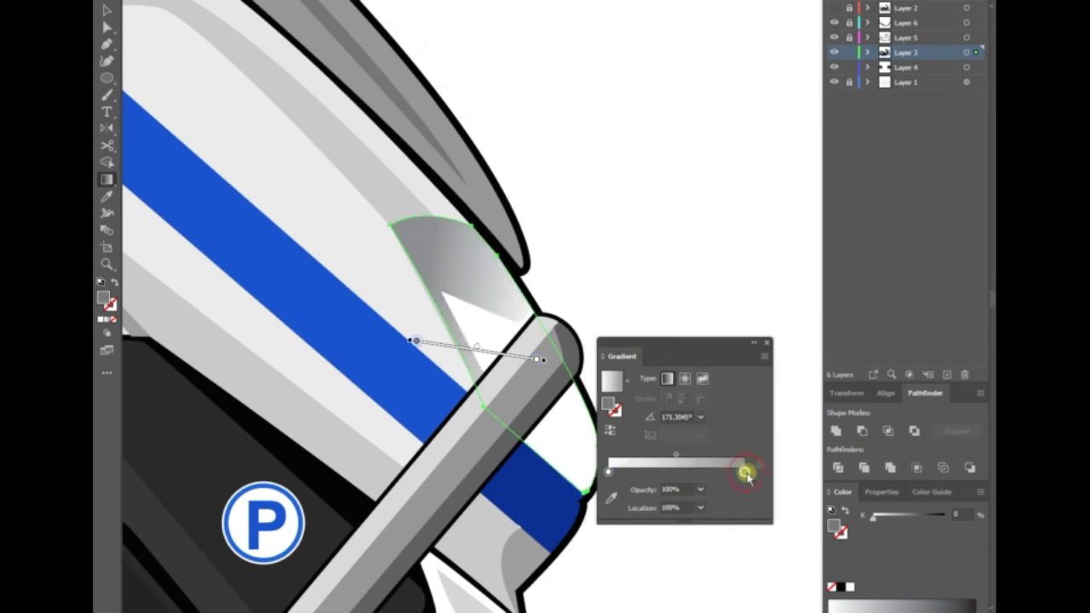
{"action": "left_click", "coordinate": [700, 489]}
{"action": "left_click", "coordinate": [720, 429]}
{"action": "left_click", "coordinate": [700, 489]}
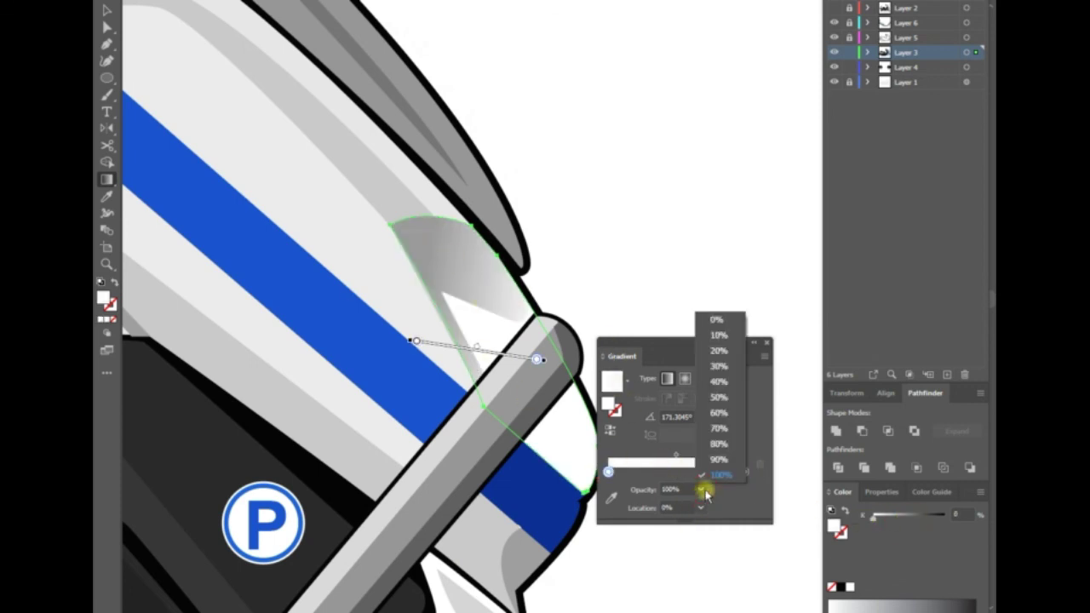
{"action": "left_click", "coordinate": [724, 320]}
{"action": "left_click", "coordinate": [767, 342]}
{"action": "left_click", "coordinate": [609, 471]}
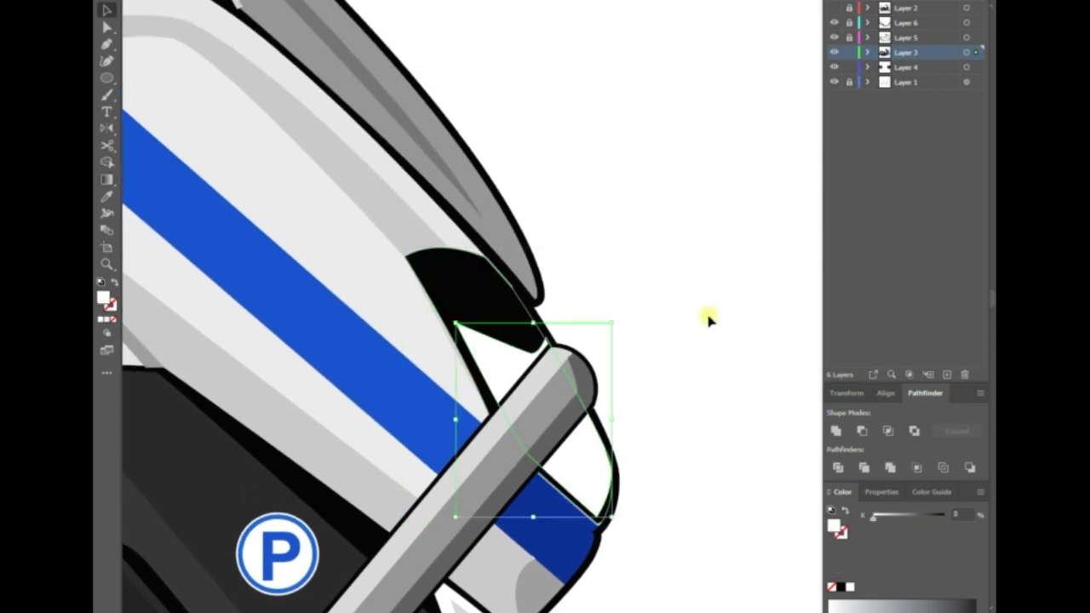
{"action": "left_click", "coordinate": [426, 281]}
- Draw a wide flat ellipse beneath the scooter on the new layer
{"action": "key", "text": "ctrl+minus"}
{"action": "key", "text": "ctrl+minus"}
{"action": "key", "text": "ctrl+minus"}
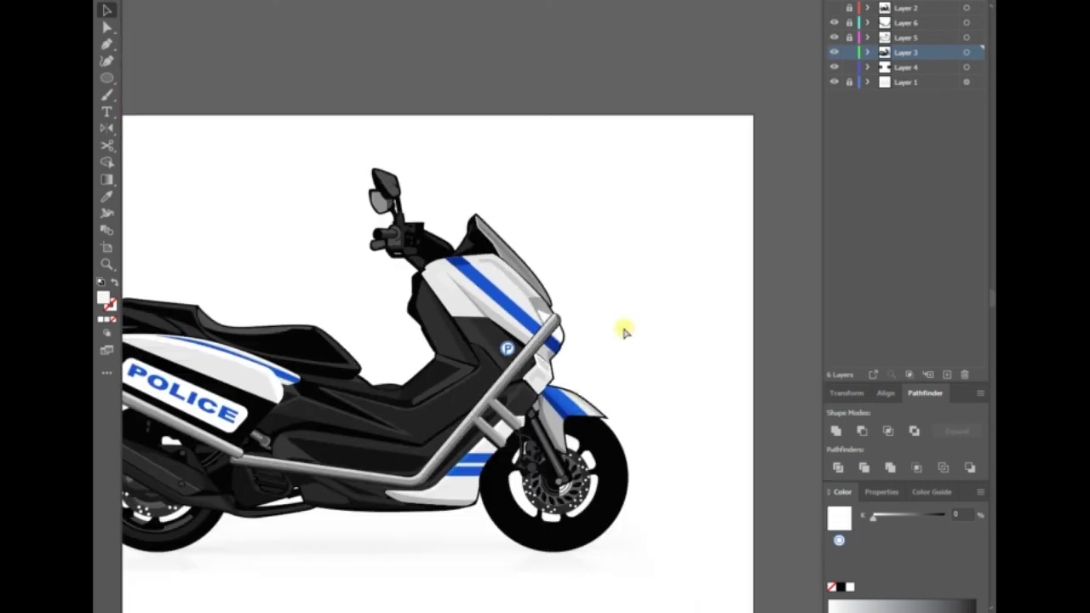
{"action": "key", "text": "ctrl+minus"}
{"action": "left_click", "coordinate": [436, 532]}
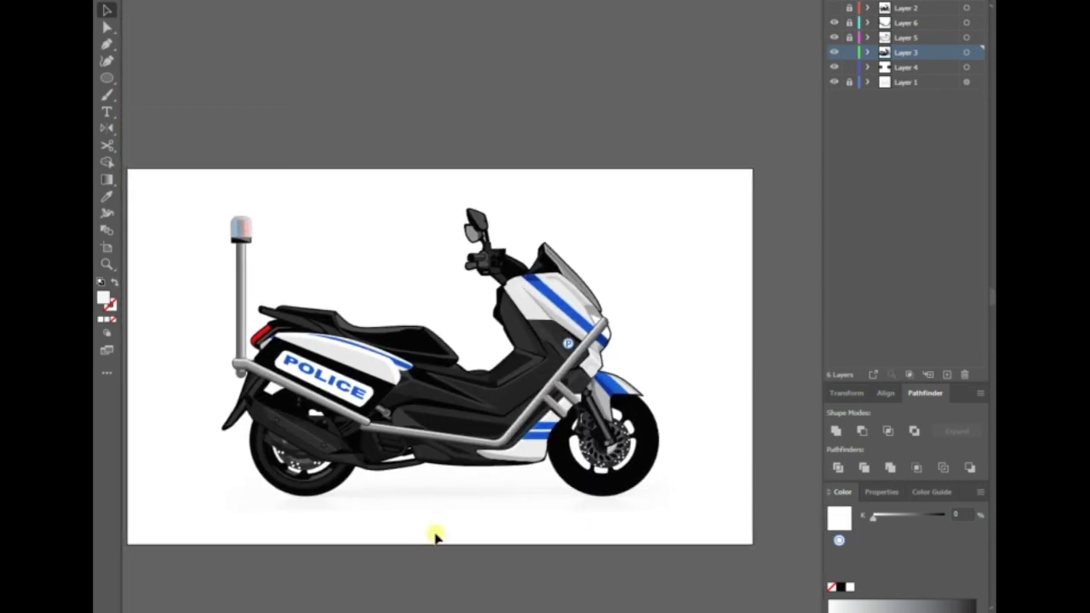
{"action": "left_click", "coordinate": [905, 82]}
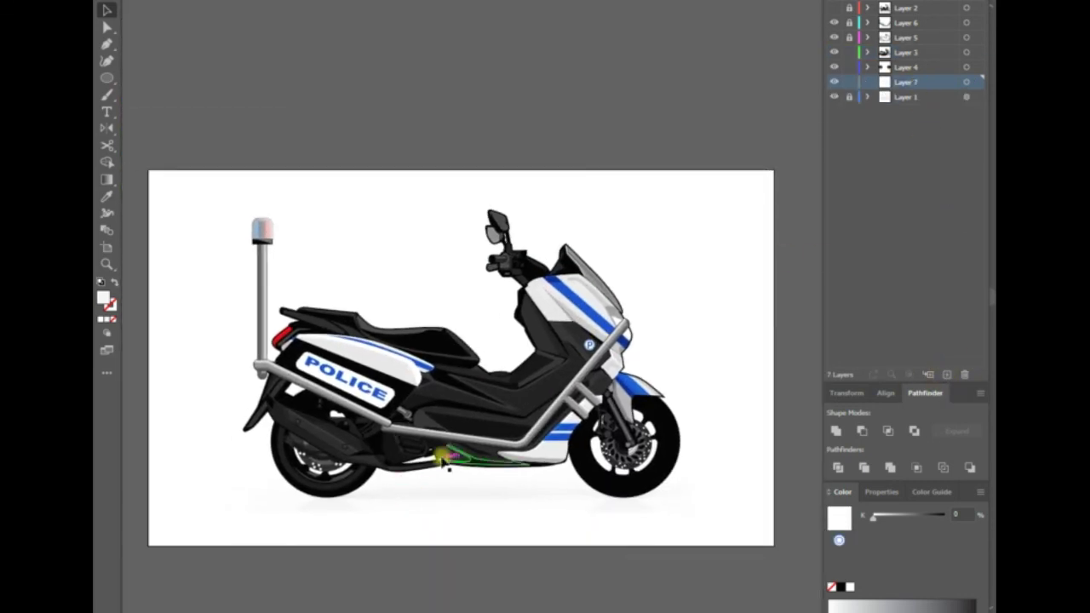
{"action": "scroll", "coordinate": [437, 457], "scroll_direction": "up", "scroll_amount": 3}
{"action": "key", "text": "l"}
{"action": "left_click_drag", "start_coordinate": [273, 530], "coordinate": [722, 549]}
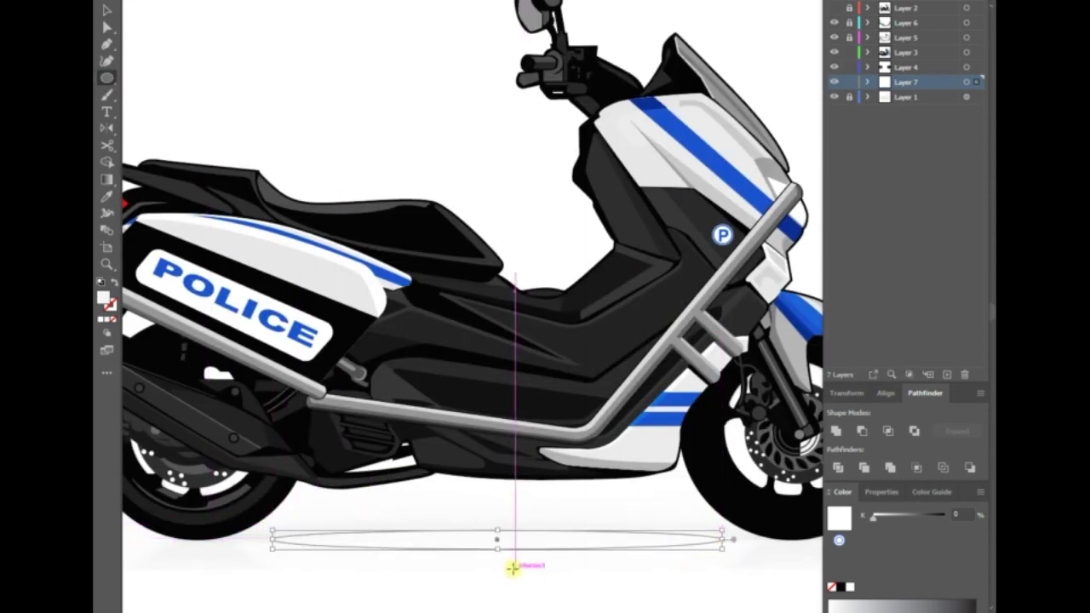
- Give the ground ellipse a gradient fill and begin setting its stop colours
{"action": "left_click", "coordinate": [106, 319]}
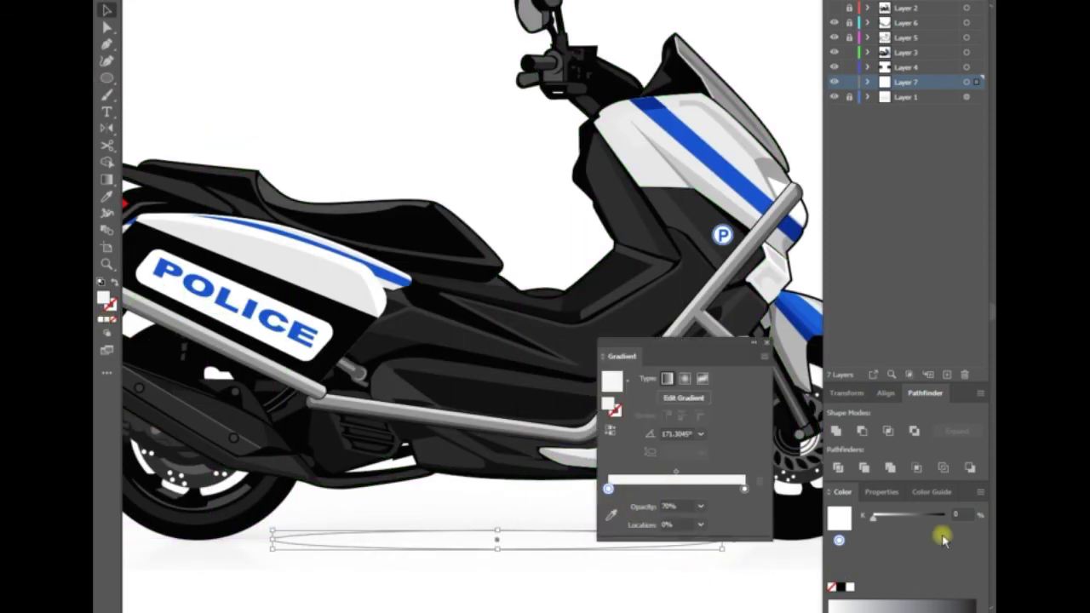
{"action": "key", "text": "g"}
{"action": "double_click", "coordinate": [103, 300]}
{"action": "left_click", "coordinate": [703, 195]}
{"action": "left_click", "coordinate": [980, 492]}
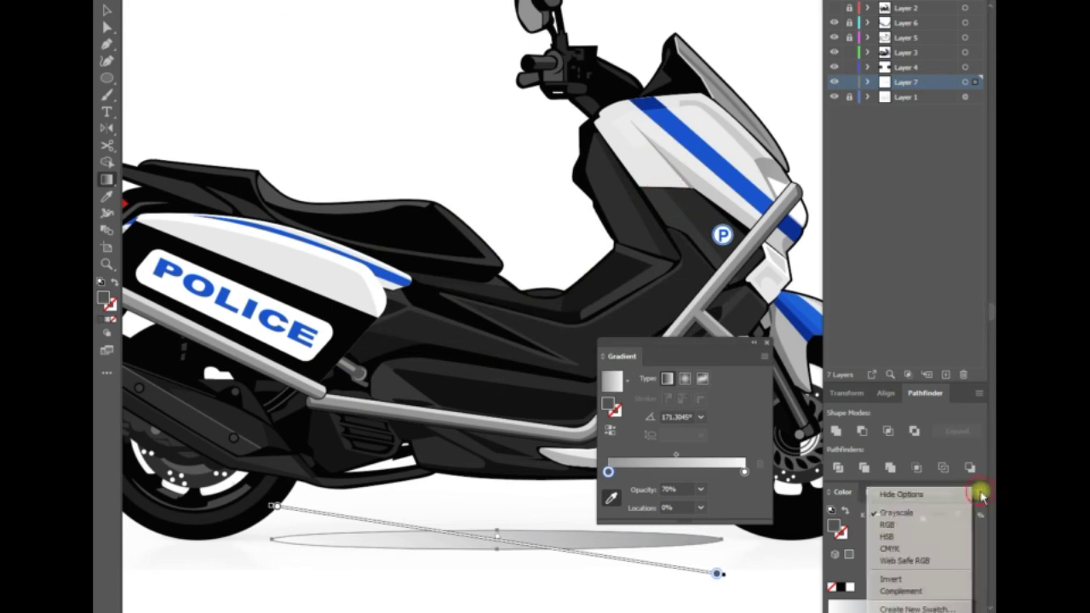
{"action": "left_click", "coordinate": [886, 524]}
{"action": "left_click", "coordinate": [843, 600]}
{"action": "left_click", "coordinate": [744, 471]}
- Set the gradient stops to red and blue at 100% opacity, stretched across the ellipse
{"action": "double_click", "coordinate": [103, 300]}
{"action": "left_click", "coordinate": [704, 195]}
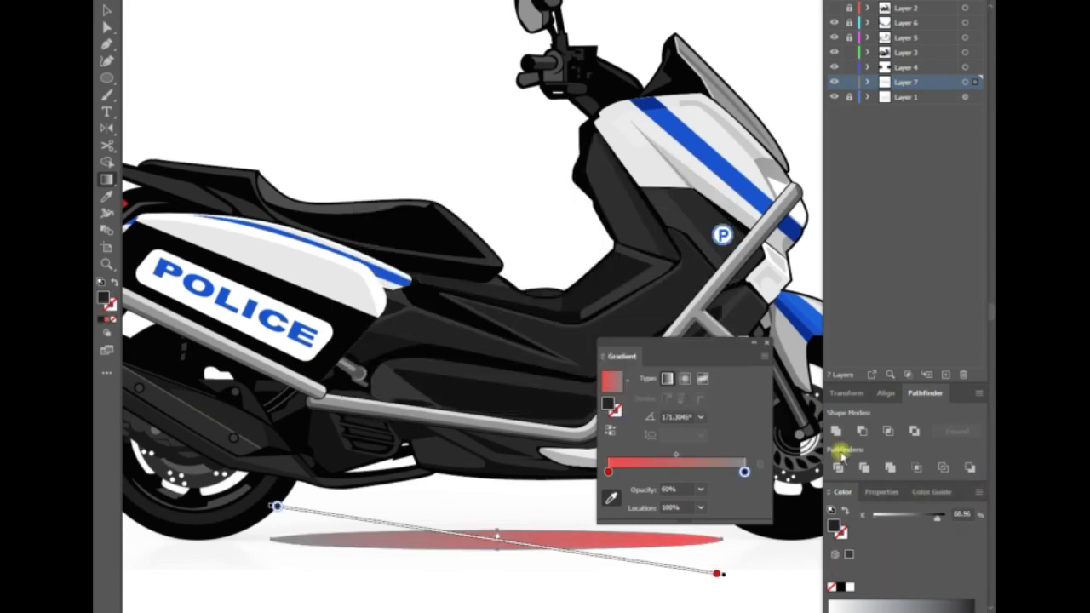
{"action": "left_click", "coordinate": [980, 492]}
{"action": "left_click", "coordinate": [886, 524]}
{"action": "left_click", "coordinate": [608, 471]}
{"action": "double_click", "coordinate": [103, 300]}
{"action": "left_click", "coordinate": [703, 195]}
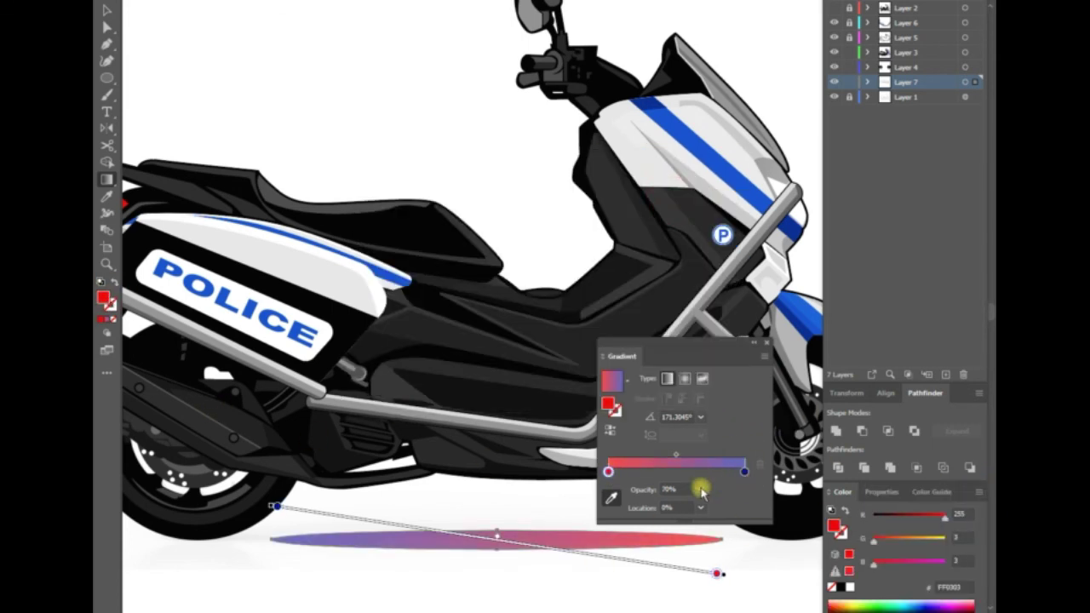
{"action": "left_click", "coordinate": [700, 490]}
{"action": "left_click", "coordinate": [668, 392]}
{"action": "left_click_drag", "start_coordinate": [355, 532], "coordinate": [688, 552]}
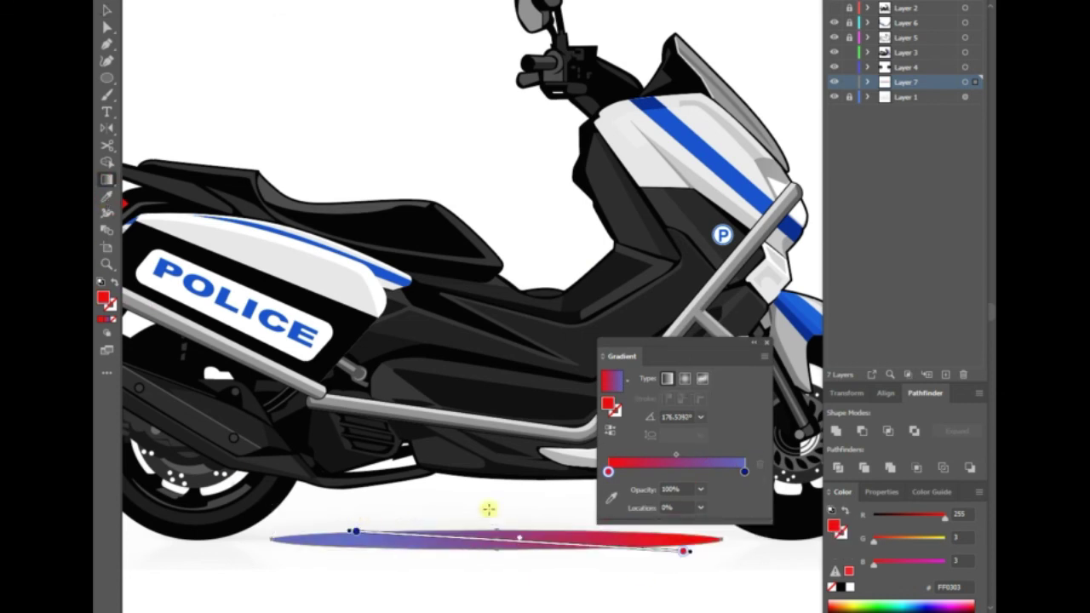
- Draw a red ellipse under the floorboard and a blue ellipse to its left
{"action": "key", "text": "v"}
{"action": "left_click", "coordinate": [292, 560]}
{"action": "left_click", "coordinate": [107, 77]}
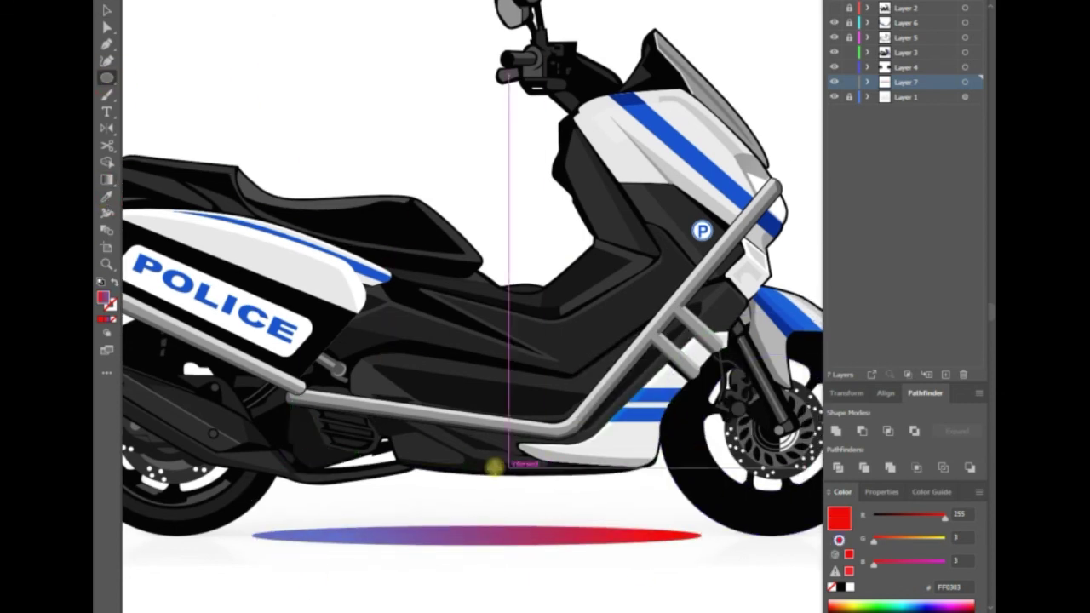
{"action": "left_click_drag", "start_coordinate": [439, 456], "coordinate": [626, 488]}
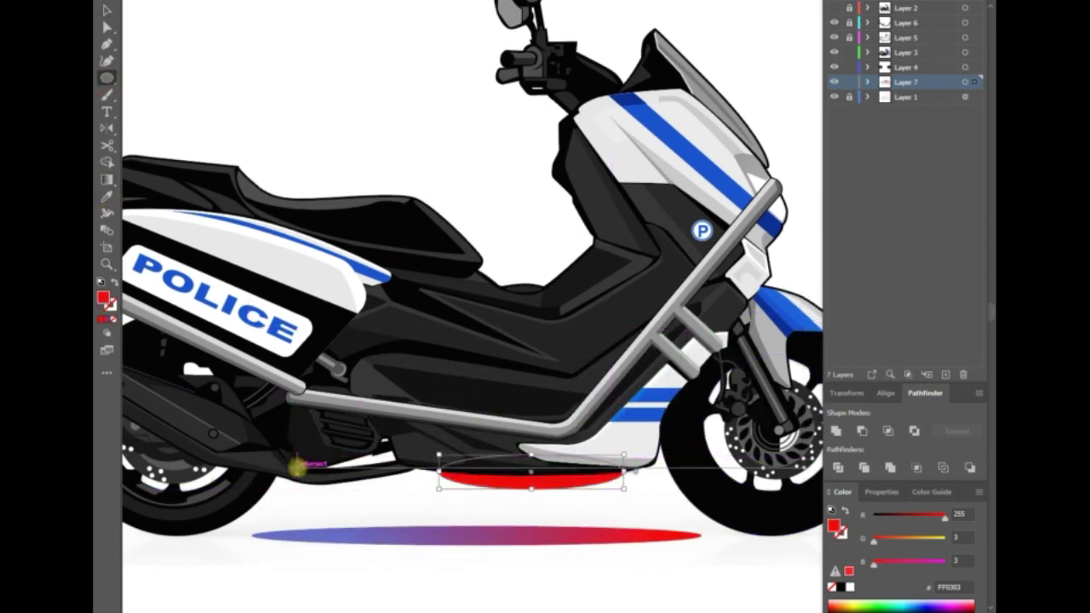
{"action": "left_click_drag", "start_coordinate": [323, 465], "coordinate": [414, 485]}
{"action": "key", "text": "i"}
{"action": "left_click", "coordinate": [677, 149]}
{"action": "key", "text": "v"}
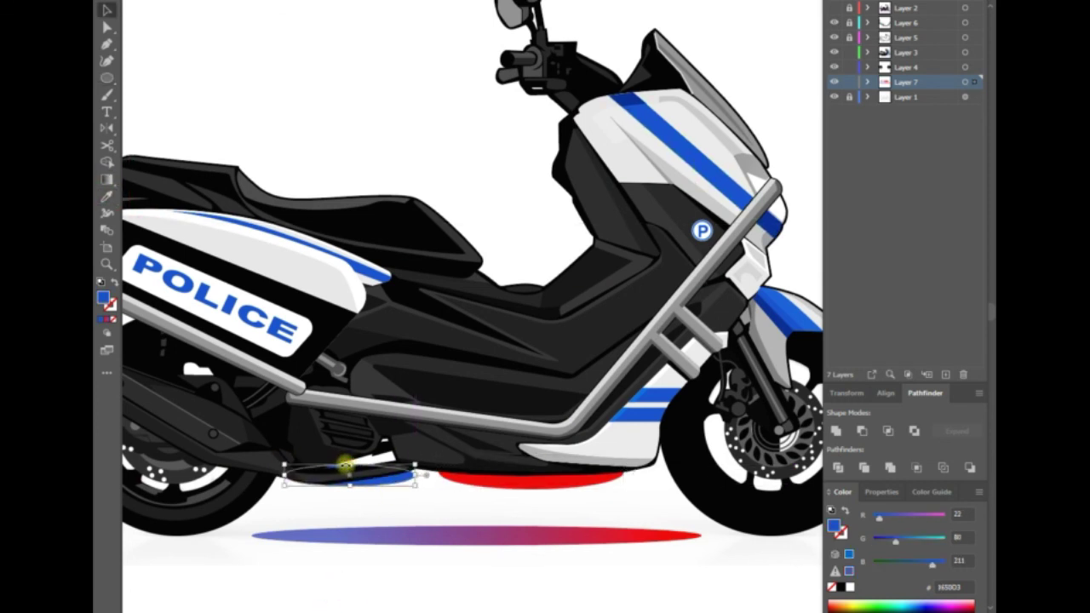
- Apply a 10-pixel Gaussian Blur to the red and blue ellipses
{"action": "left_click", "coordinate": [479, 479], "text": "shift"}
{"action": "left_click", "coordinate": [302, 1]}
{"action": "left_click", "coordinate": [477, 170]}
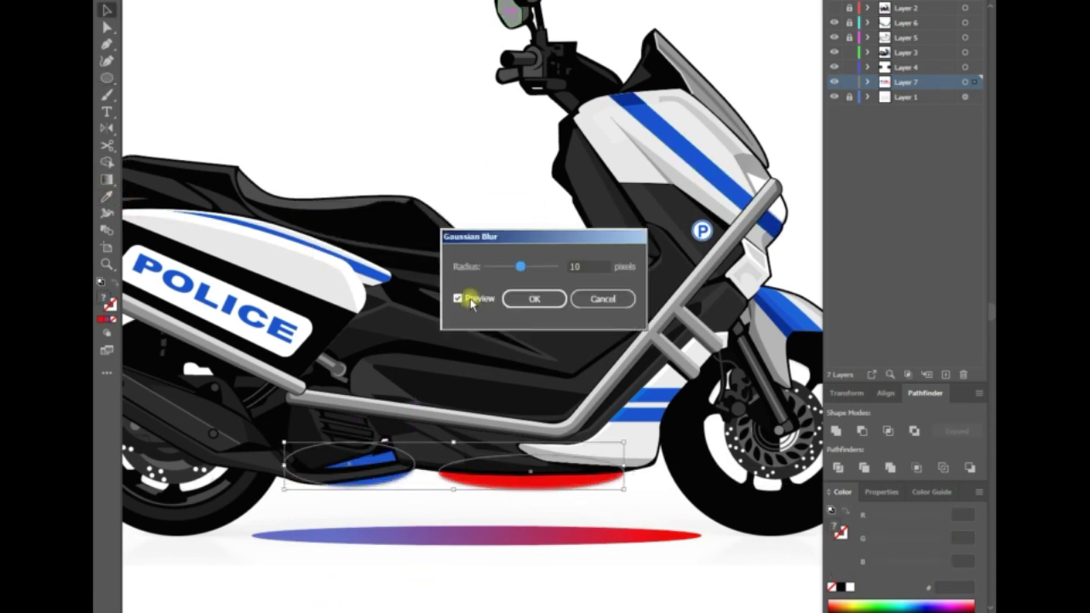
{"action": "left_click", "coordinate": [515, 298]}
- Widen the gradient ground ellipse and apply a Gaussian Blur to it
{"action": "left_click", "coordinate": [476, 529]}
{"action": "left_click_drag", "start_coordinate": [252, 528], "coordinate": [232, 515]}
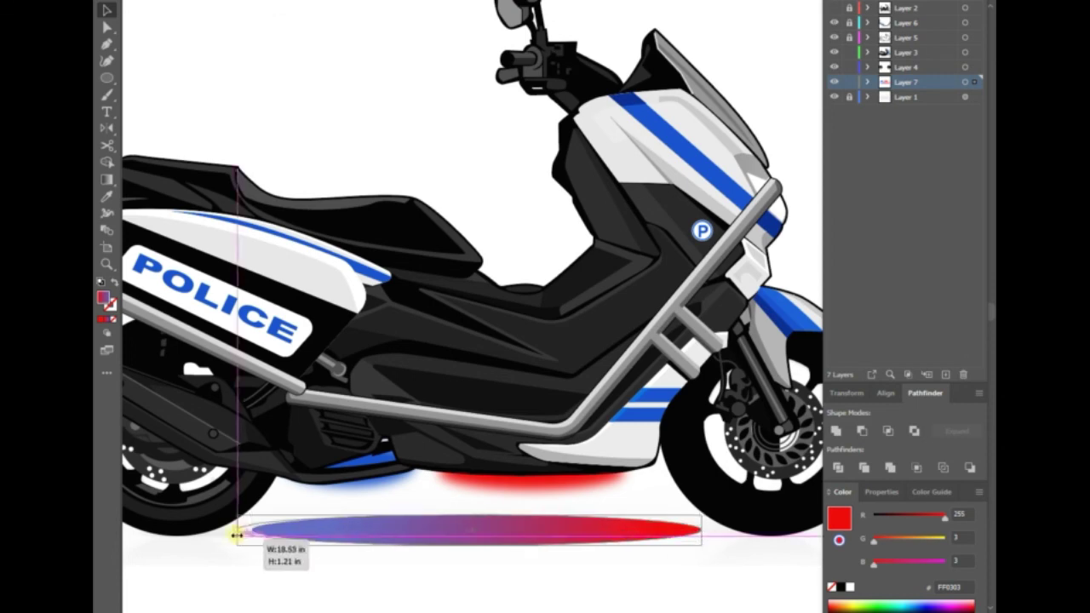
{"action": "left_click", "coordinate": [303, 2]}
{"action": "left_click", "coordinate": [481, 168]}
- Copy the blurred gradient glow onto the siren light, shrink it, and move it into Layer 6
{"action": "left_click", "coordinate": [528, 298]}
{"action": "key", "text": "ctrl+0"}
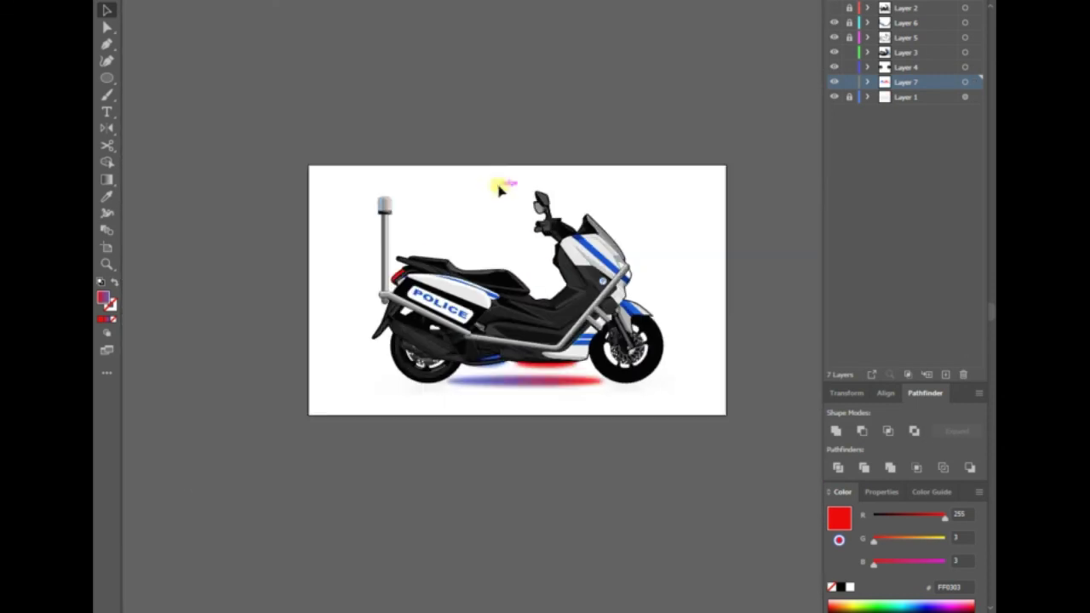
{"action": "scroll", "coordinate": [473, 272], "scroll_direction": "up", "scroll_amount": 2}
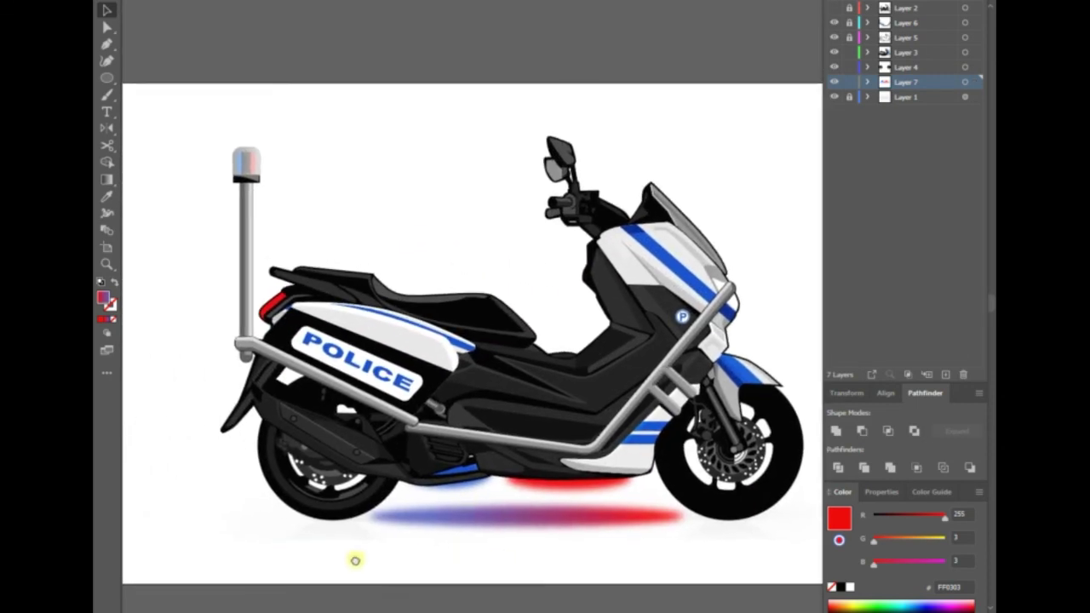
{"action": "left_click", "coordinate": [571, 529]}
{"action": "left_click_drag", "start_coordinate": [570, 529], "coordinate": [247, 166]}
{"action": "scroll", "coordinate": [247, 166], "scroll_direction": "up", "scroll_amount": 2}
{"action": "left_click_drag", "start_coordinate": [522, 236], "coordinate": [395, 239]}
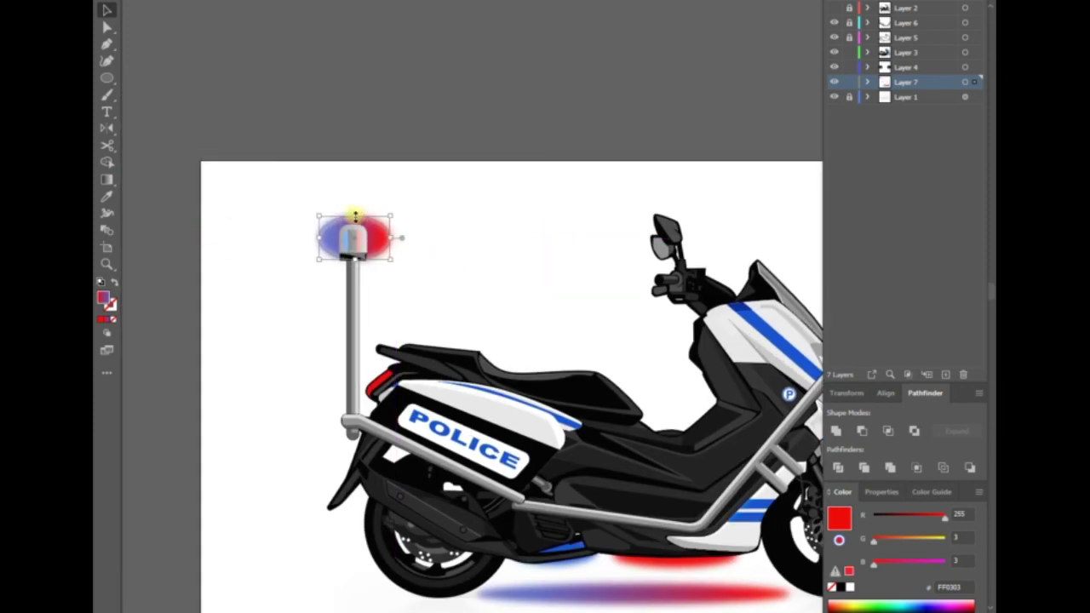
{"action": "left_click_drag", "start_coordinate": [975, 82], "coordinate": [975, 22]}
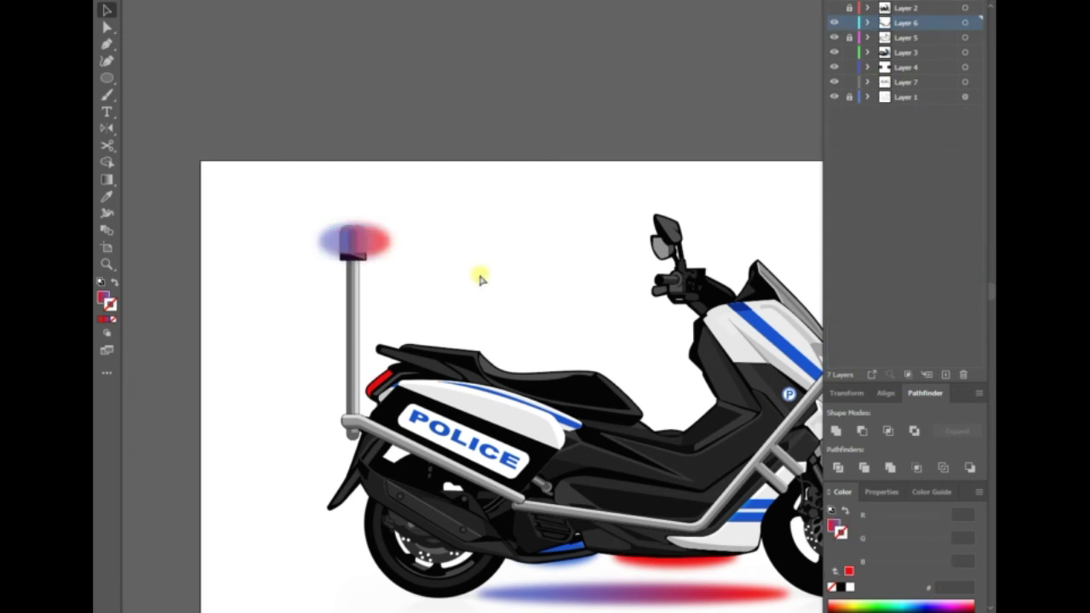
{"action": "scroll", "coordinate": [479, 277], "scroll_direction": "down", "scroll_amount": 1}
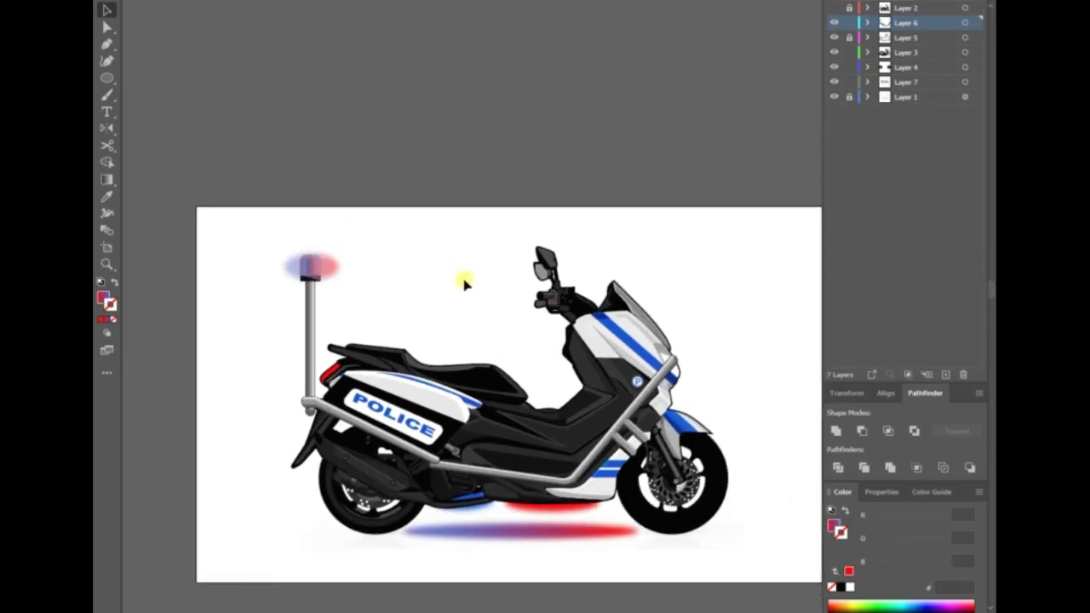